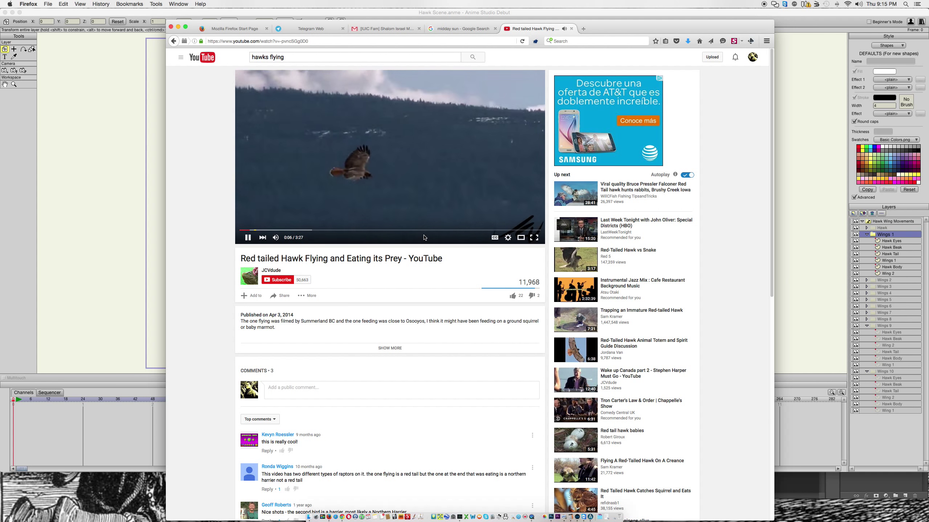
# Play the red-tailed hawk flight video for reference, then go to the Telegram Web chat.
pyautogui.click(248, 238)
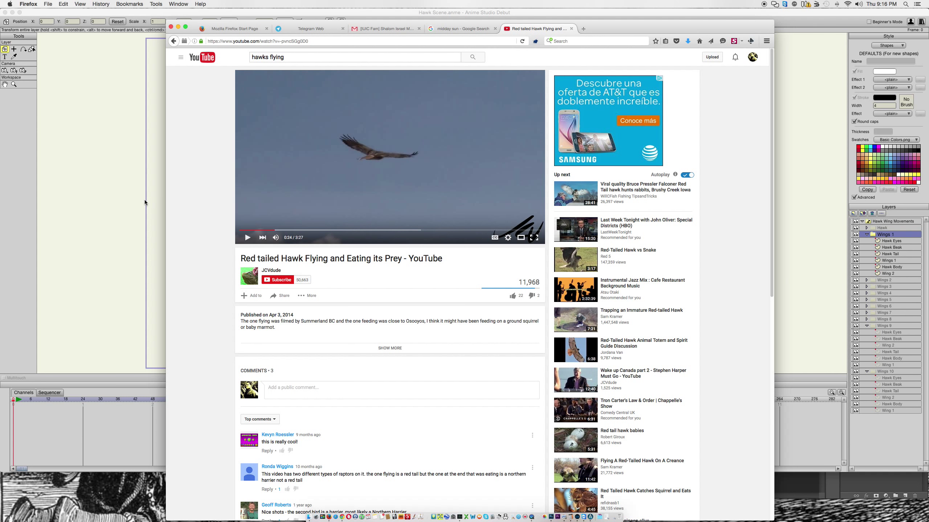
pyautogui.click(297, 29)
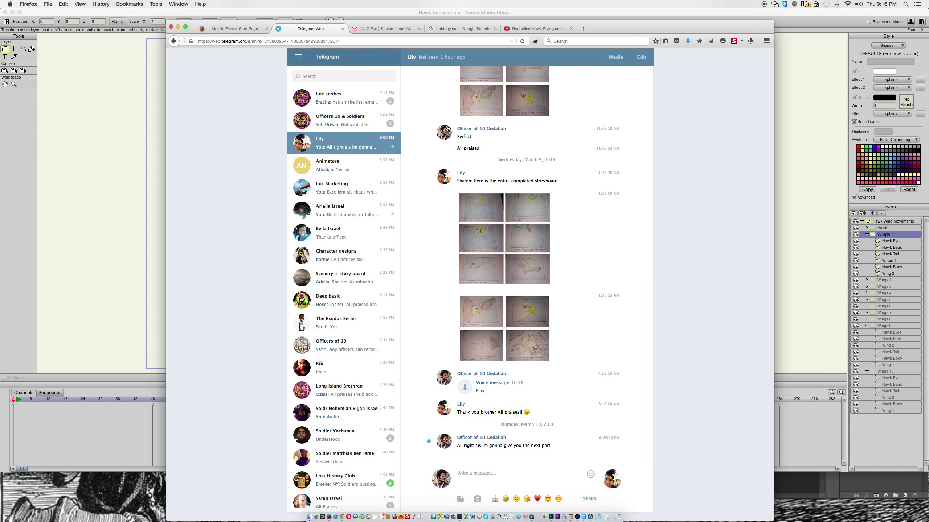
# View the storyboard photo, then scroll back up to the hawk-swooping-past-the-sun brief.
pyautogui.click(472, 205)
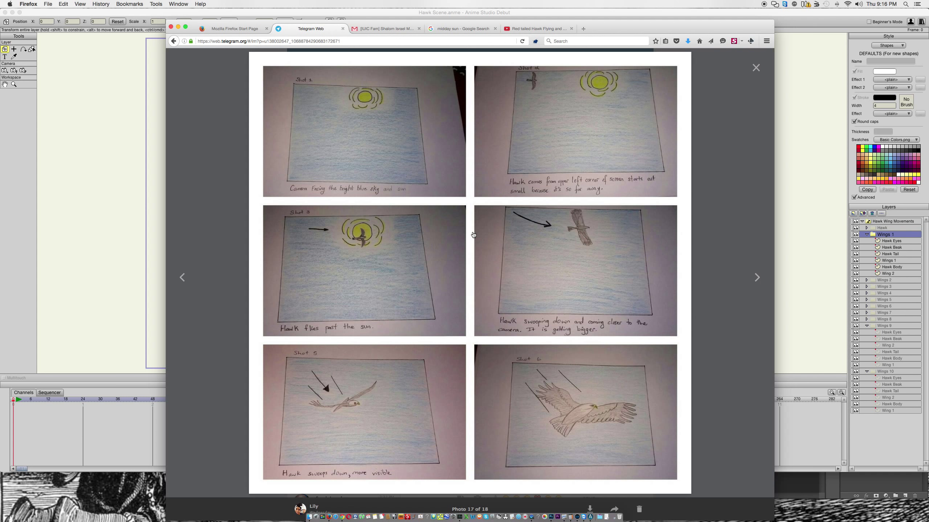
pyautogui.click(755, 68)
pyautogui.scroll(20, 535, 174)
pyautogui.scroll(-20, 535, 174)
pyautogui.scroll(4, 535, 174)
pyautogui.scroll(5, 535, 174)
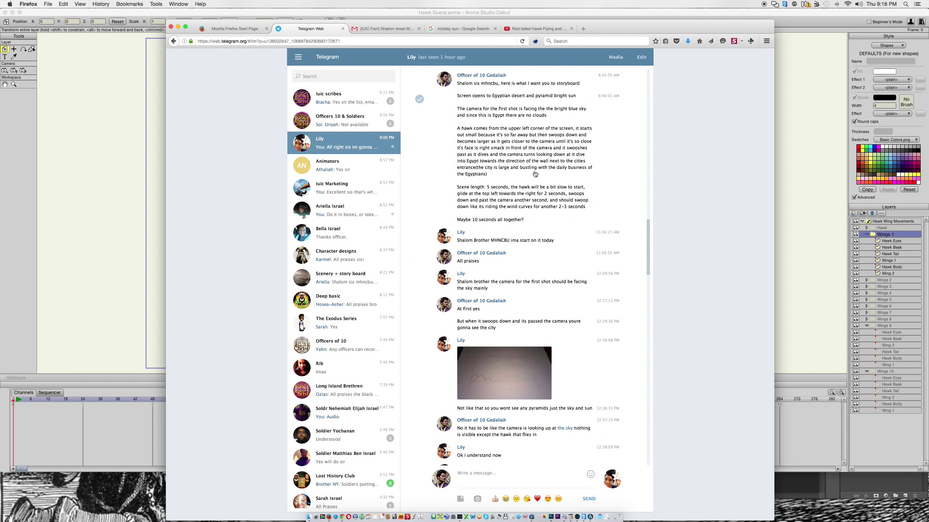
# Open the six-shot hawk storyboard image (photo 17 of 18) in the viewer.
pyautogui.scroll(3, 535, 174)
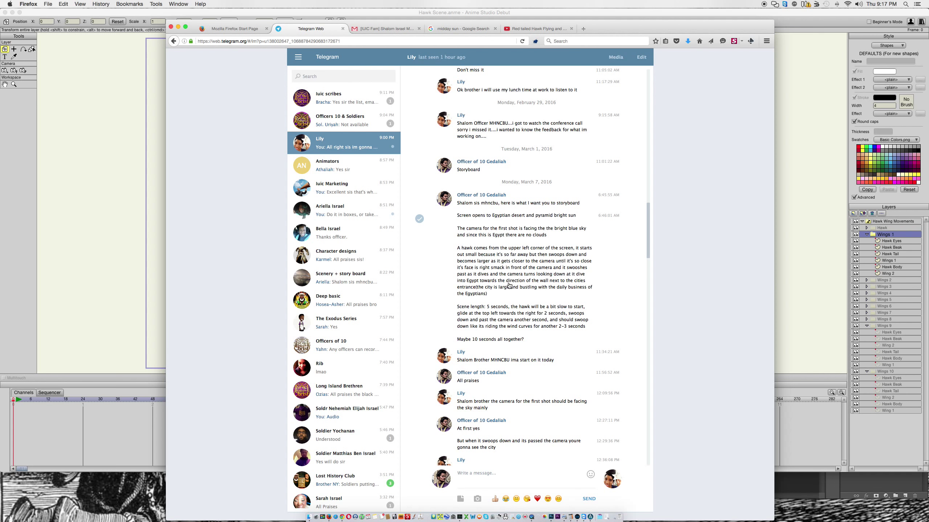
pyautogui.scroll(-20, 552, 286)
pyautogui.click(512, 358)
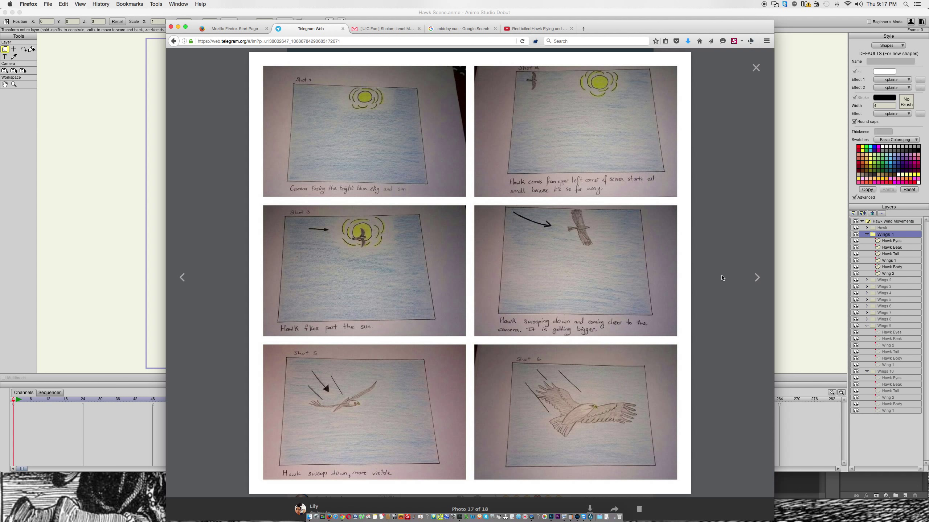
# Flip between storyboard photos 17 and 18 to compare the shots.
pyautogui.click(756, 274)
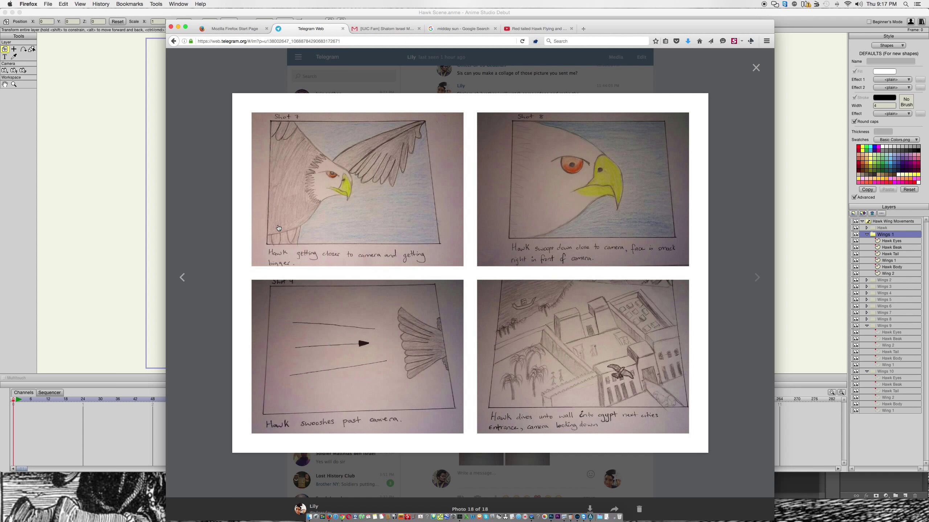
pyautogui.click(182, 277)
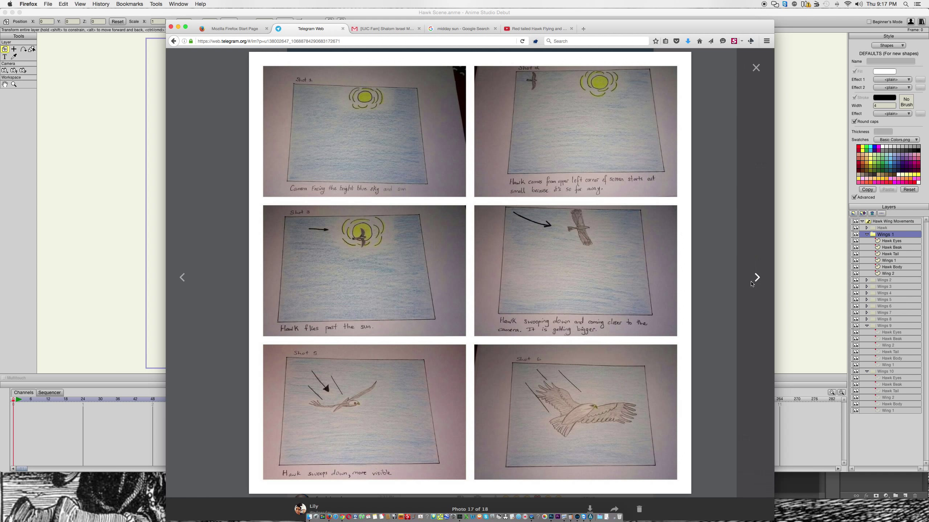
pyautogui.click(754, 278)
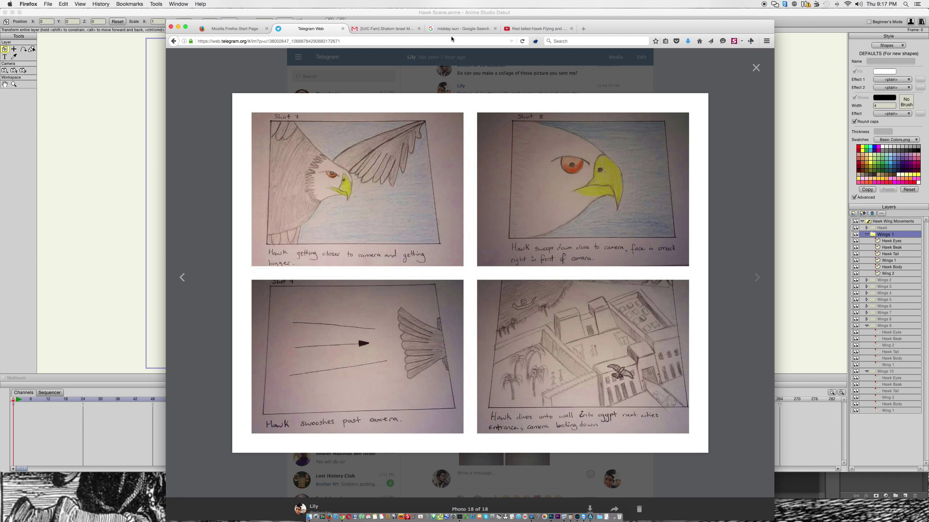
# Bring up the Anime Studio Hawk Scene and browse the Wings 10 layers, then collapse the group.
pyautogui.click(855, 126)
pyautogui.click(888, 397)
pyautogui.click(875, 373)
pyautogui.click(878, 405)
pyautogui.click(867, 372)
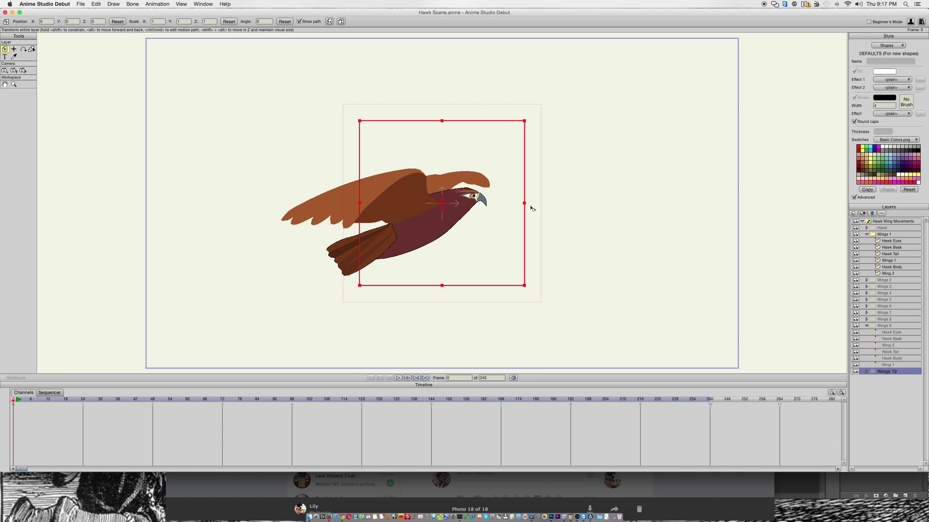
# Select Hawk Wing Movements and browse the Wings 1 part layers: Hawk Beak, Wings 1, Hawk Eyes, Wing 2.
pyautogui.click(876, 223)
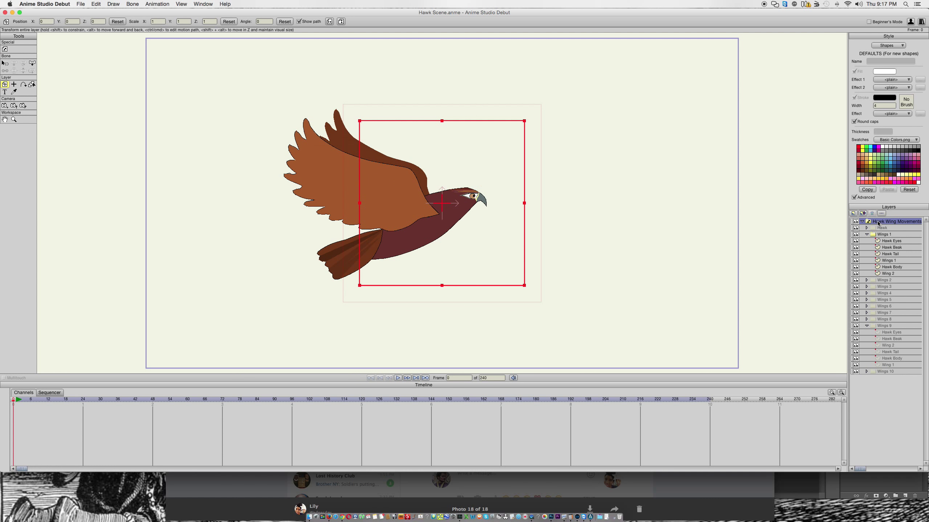
pyautogui.click(881, 254)
pyautogui.click(884, 248)
pyautogui.click(888, 261)
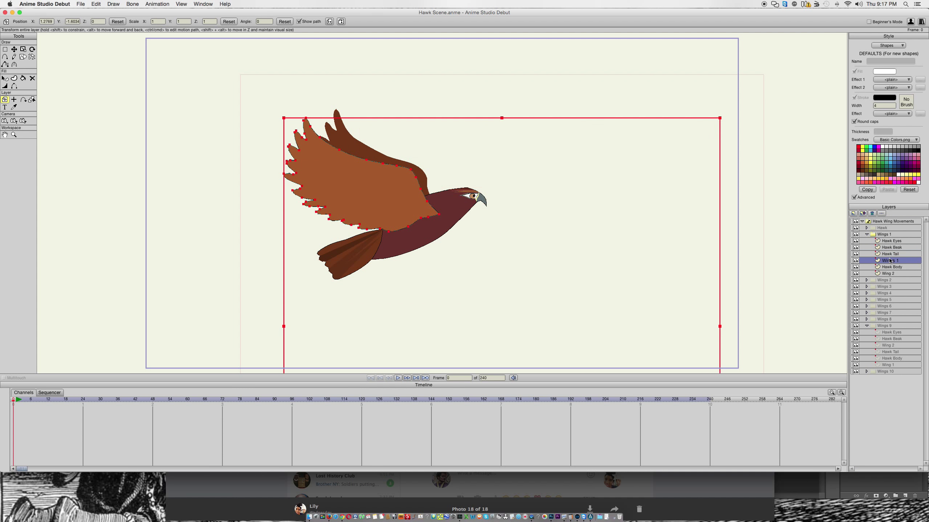
pyautogui.click(888, 246)
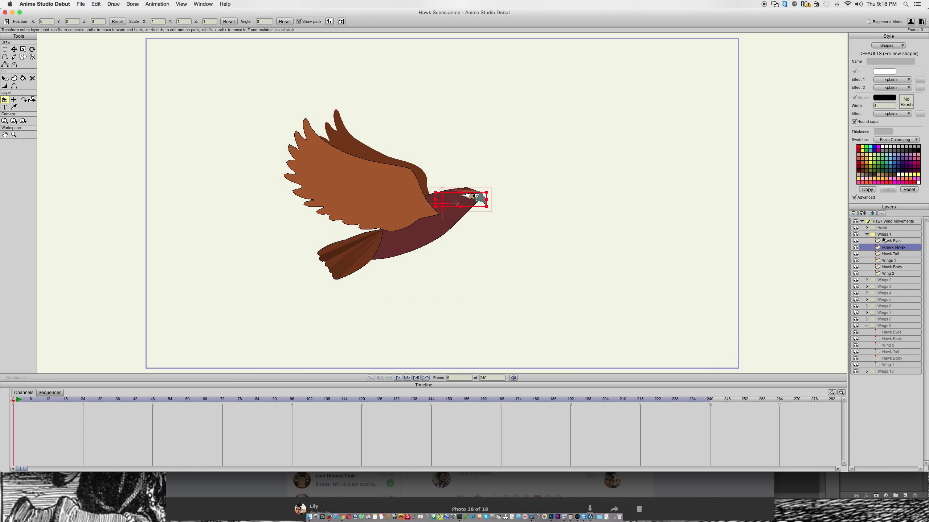
pyautogui.click(883, 236)
pyautogui.click(884, 242)
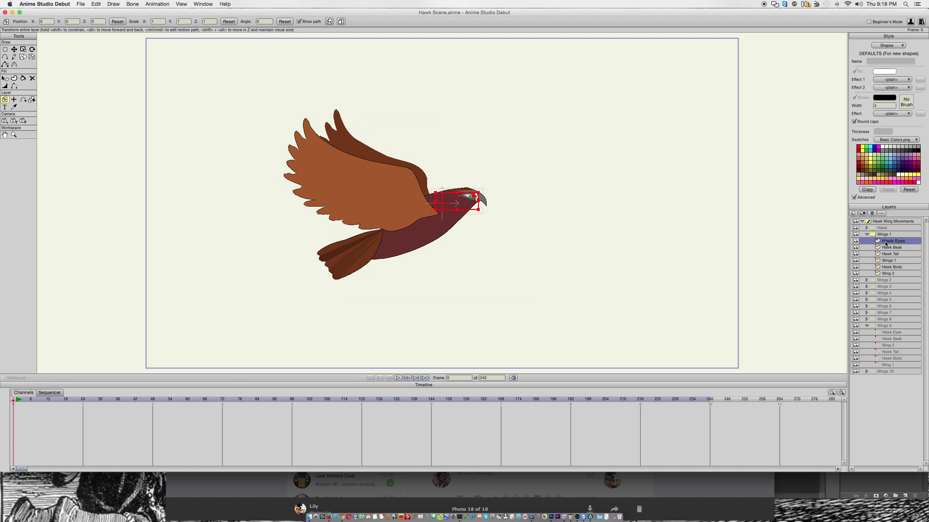
pyautogui.keyDown('shift'); pyautogui.click(890, 274); pyautogui.keyUp('shift')
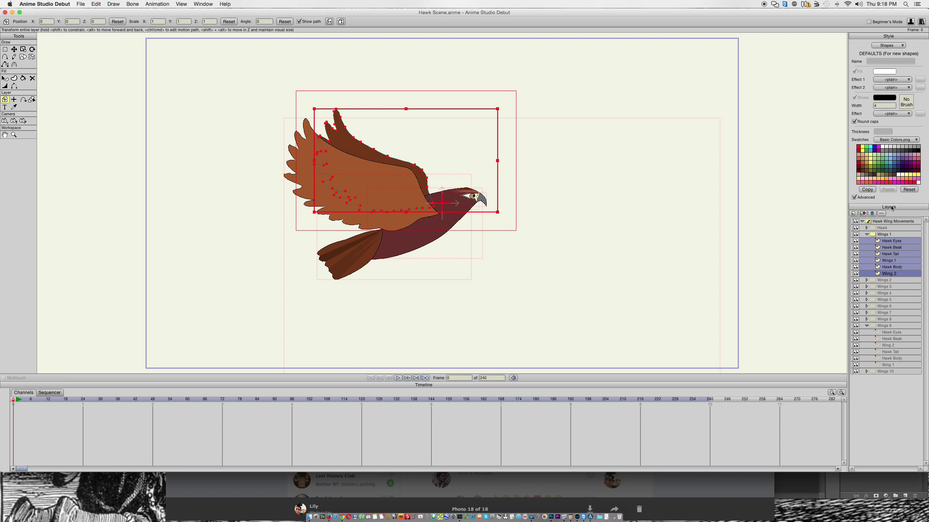
pyautogui.click(890, 242)
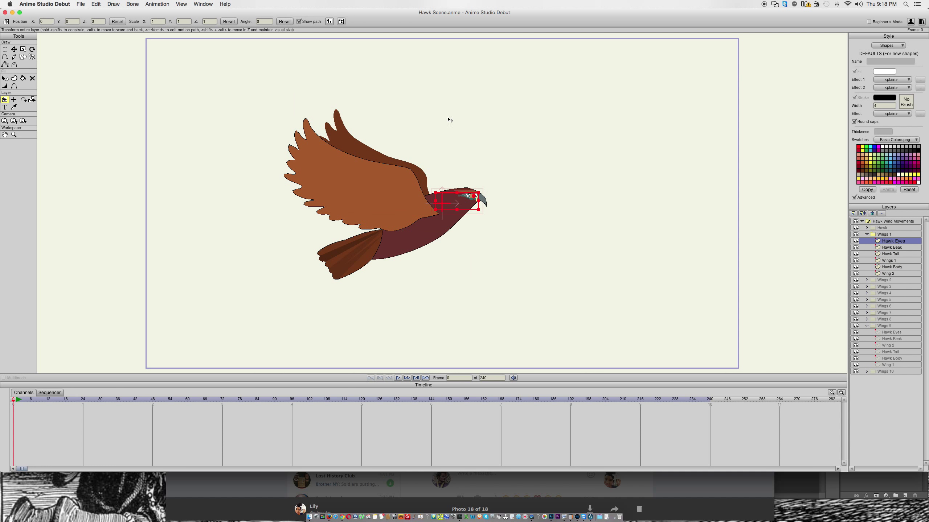
# Copy the eye points into the Hawk Beak layer and hide Hawk Eyes.
pyautogui.press('q')
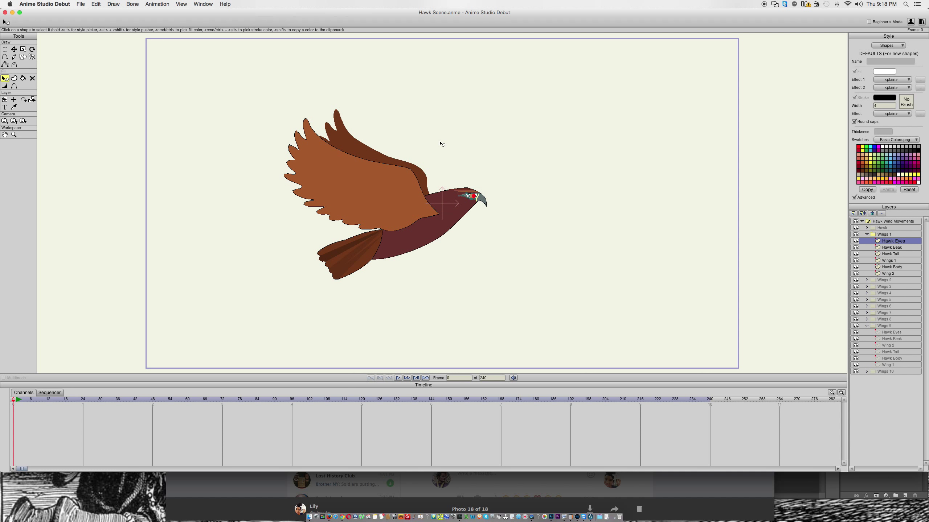
pyautogui.press('w')
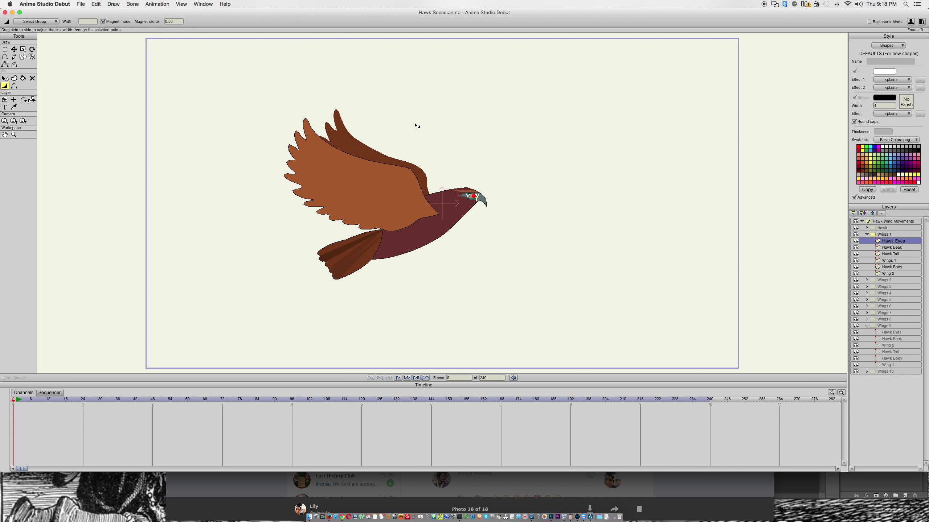
pyautogui.press('g')
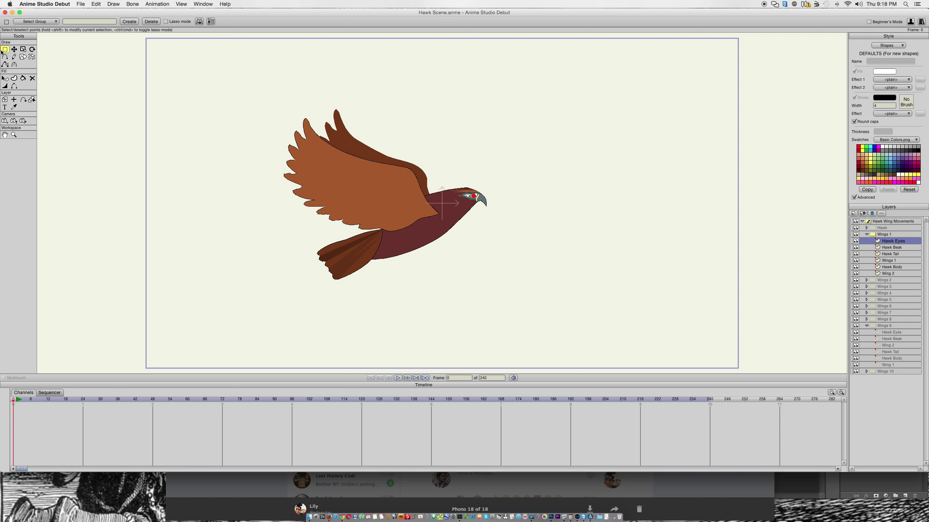
pyautogui.moveTo(184, 75); pyautogui.dragTo(591, 274)
pyautogui.press('super+c')
pyautogui.click(856, 242)
pyautogui.click(855, 241)
pyautogui.click(889, 247)
pyautogui.press('super+v')
# Copy the combined beak and eye points into the Hawk Tail layer.
pyautogui.press('t')
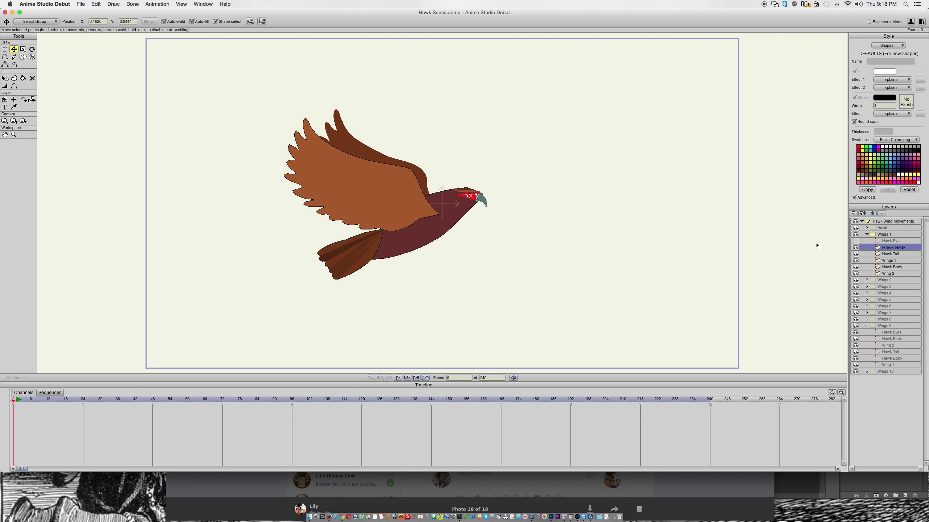
pyautogui.press('g')
pyautogui.moveTo(191, 100); pyautogui.dragTo(521, 297)
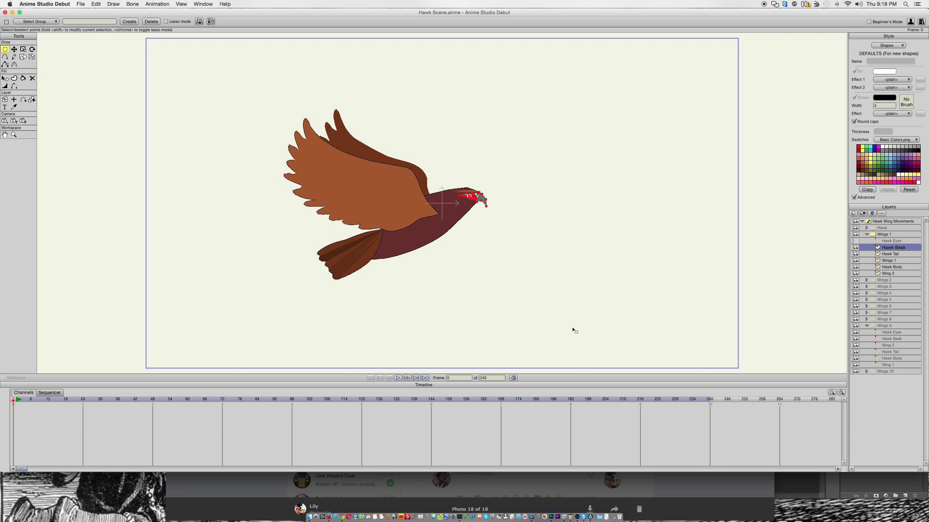
pyautogui.press('super+c')
pyautogui.click(889, 254)
pyautogui.press('super+v')
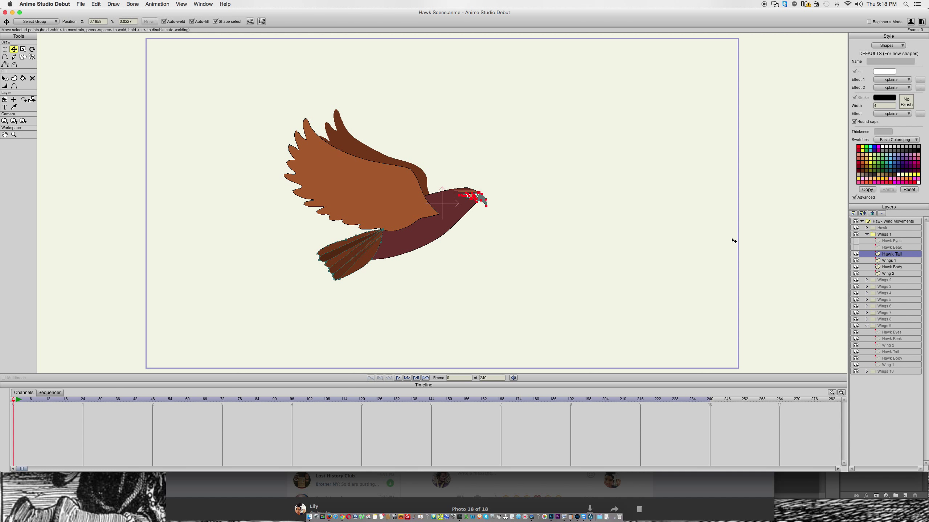
# Select all points in the Hawk Tail and Wings 1 layers, toggling Hawk Tail's visibility.
pyautogui.press('g')
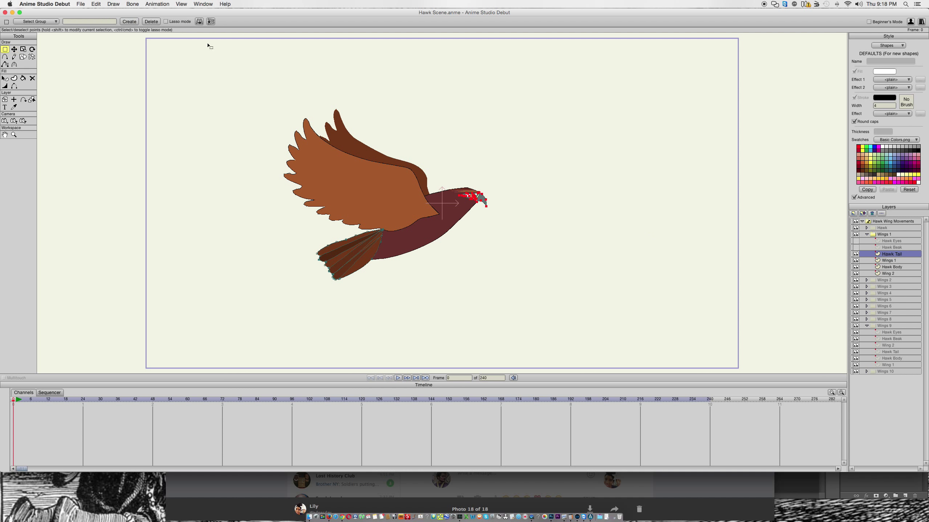
pyautogui.moveTo(241, 77); pyautogui.dragTo(540, 342)
pyautogui.click(885, 260)
pyautogui.click(855, 254)
pyautogui.press('super+shift+a')
pyautogui.press('t')
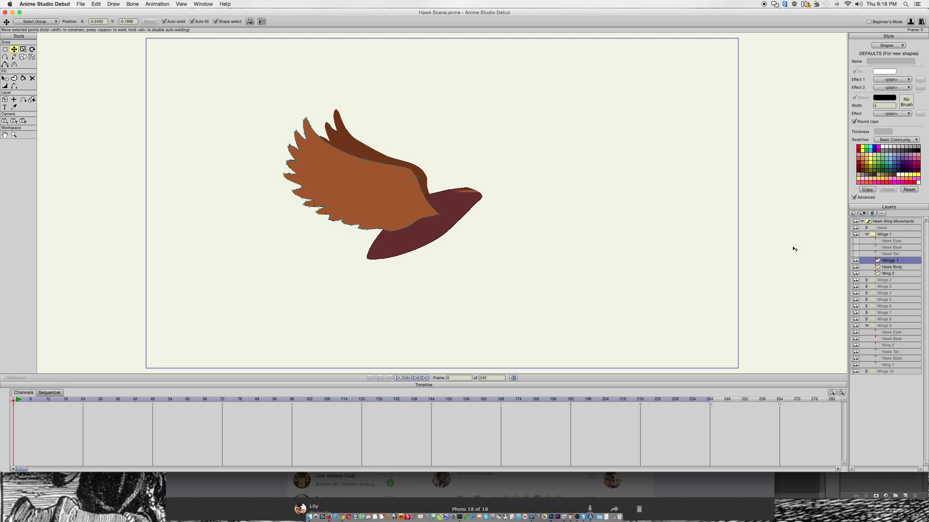
pyautogui.press('super+a')
pyautogui.click(856, 255)
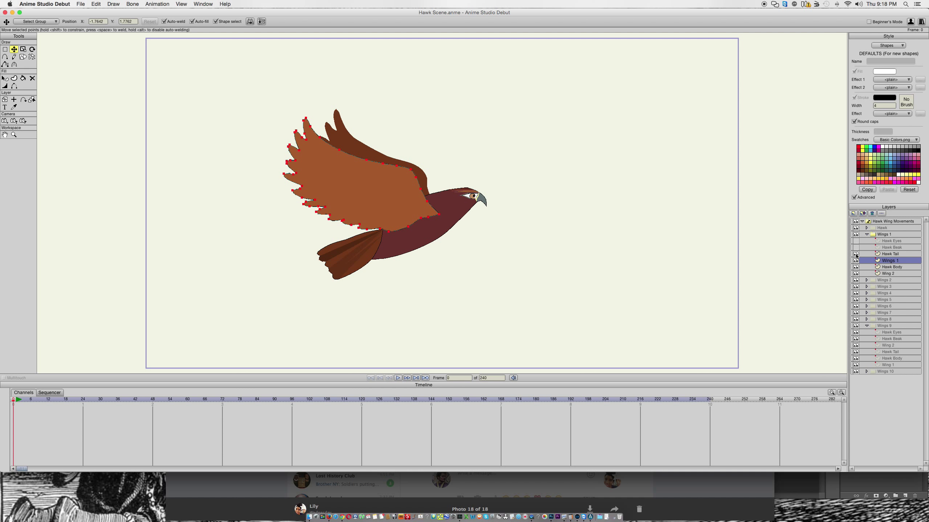
pyautogui.click(884, 255)
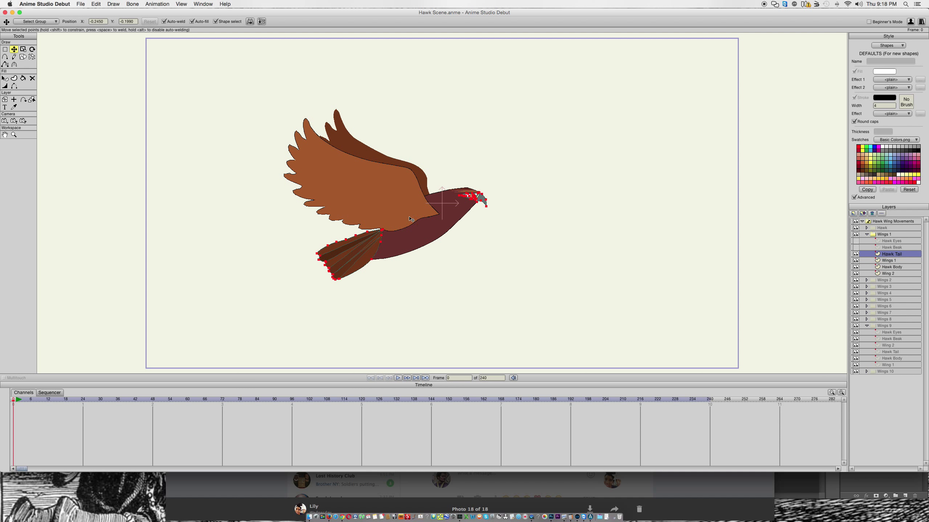
pyautogui.press('g')
pyautogui.moveTo(231, 84); pyautogui.dragTo(664, 375)
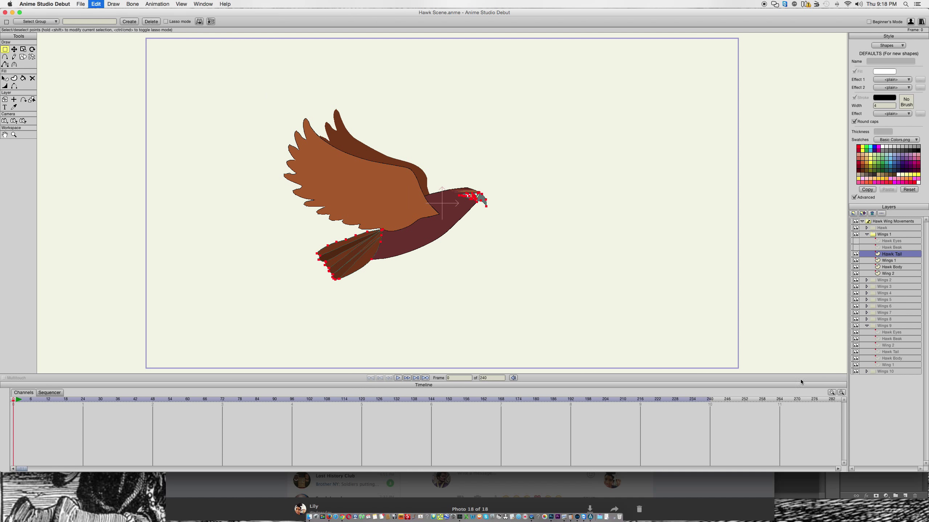
# Copy the Wings 1 wing points, then undo recent edits to restore the beak.
pyautogui.click(857, 260)
pyautogui.click(856, 255)
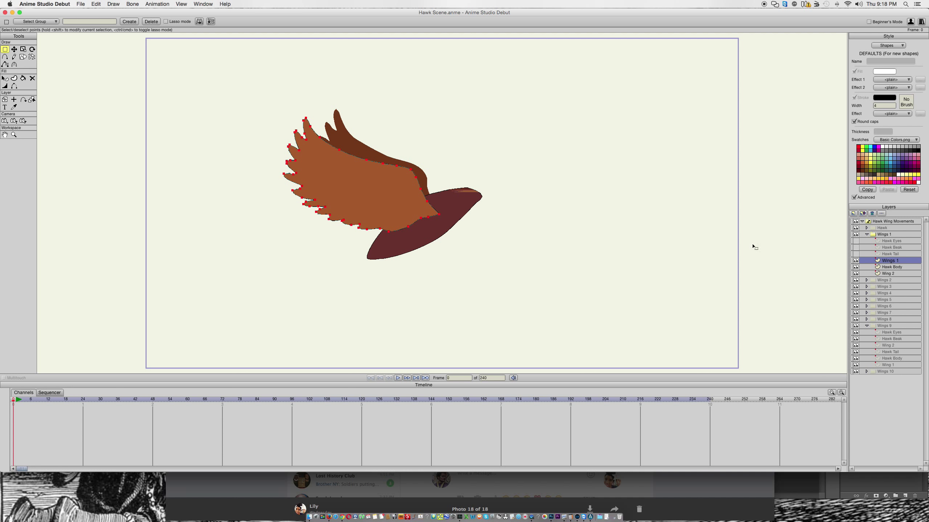
pyautogui.press('t')
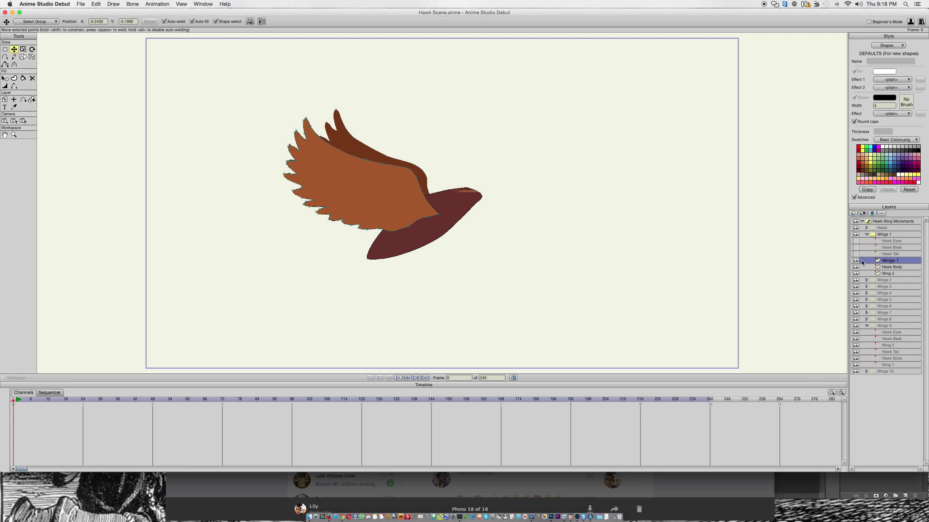
pyautogui.press('super+c')
pyautogui.press('super+z')
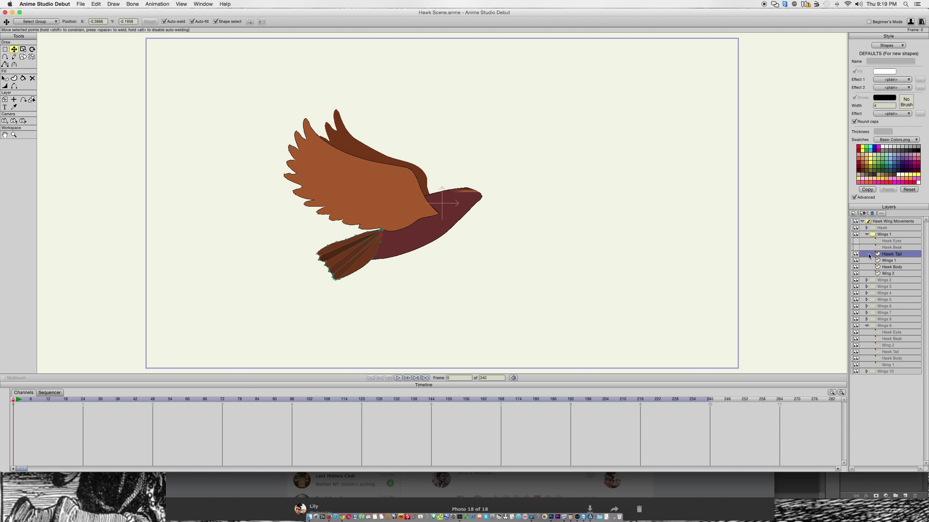
pyautogui.press('super+z')
pyautogui.press('super+z')
# Undo once more, then copy the Hawk Tail artwork with Edit > Copy.
pyautogui.press('super+z')
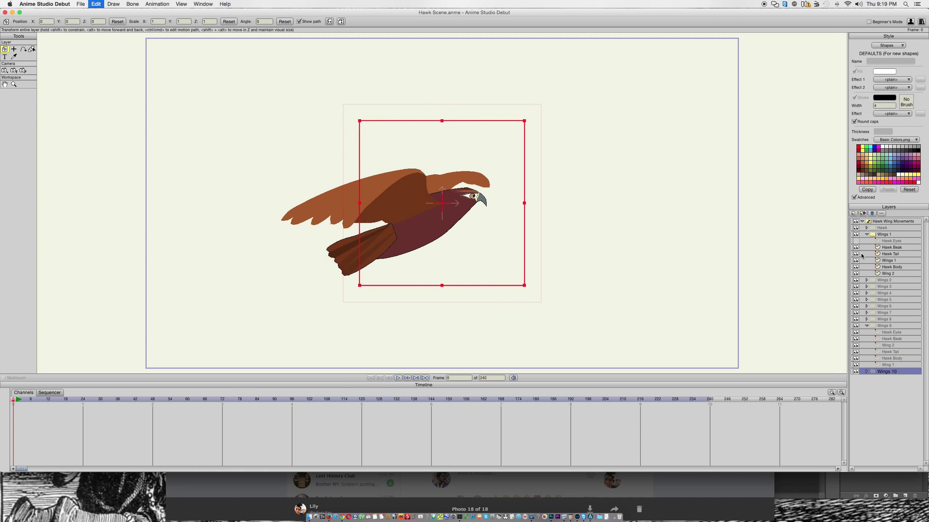
pyautogui.press('super+z')
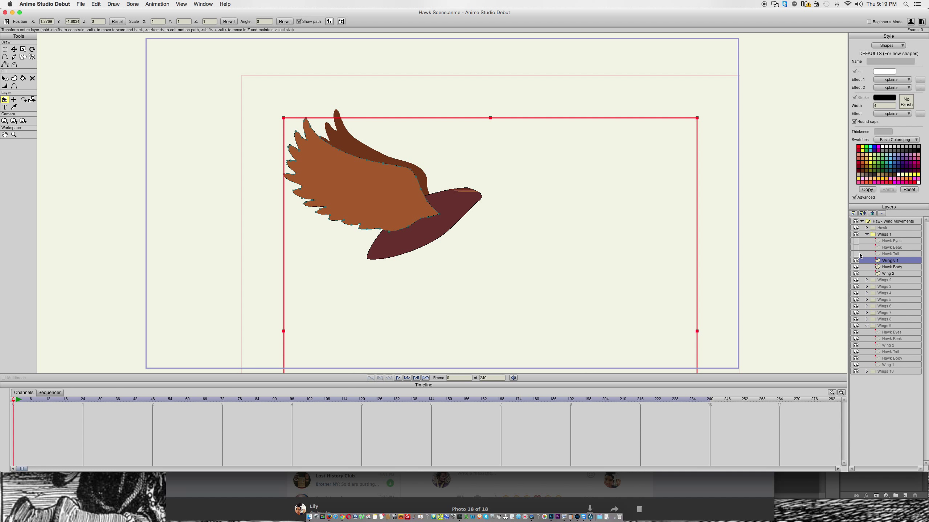
pyautogui.click(857, 255)
pyautogui.click(866, 255)
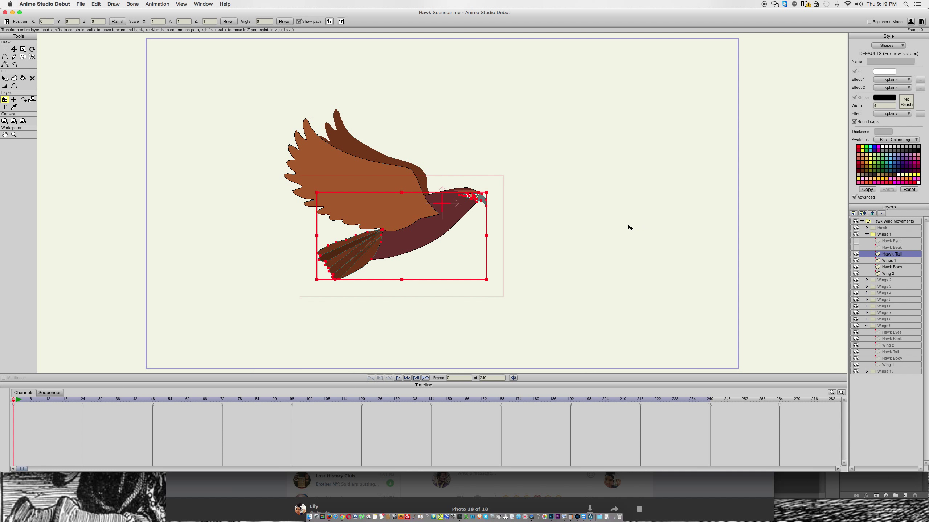
pyautogui.click(65, 3)
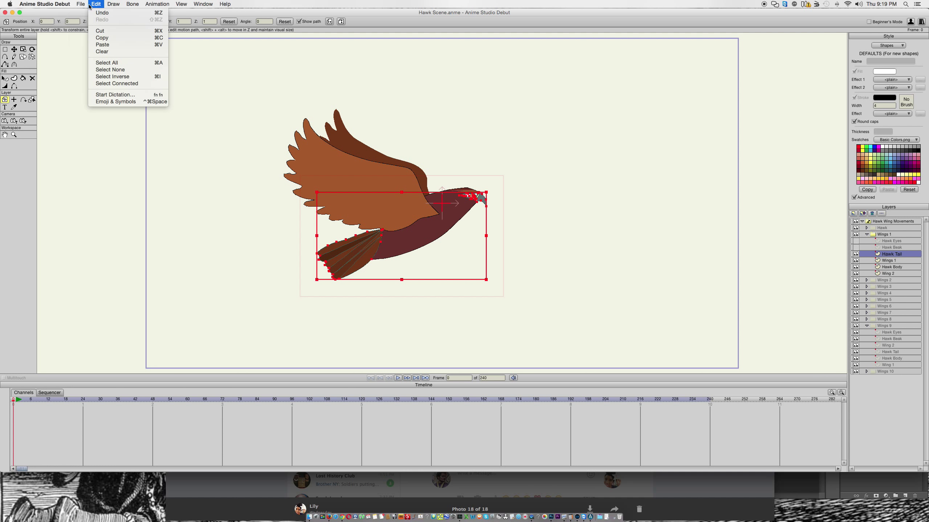
pyautogui.click(103, 39)
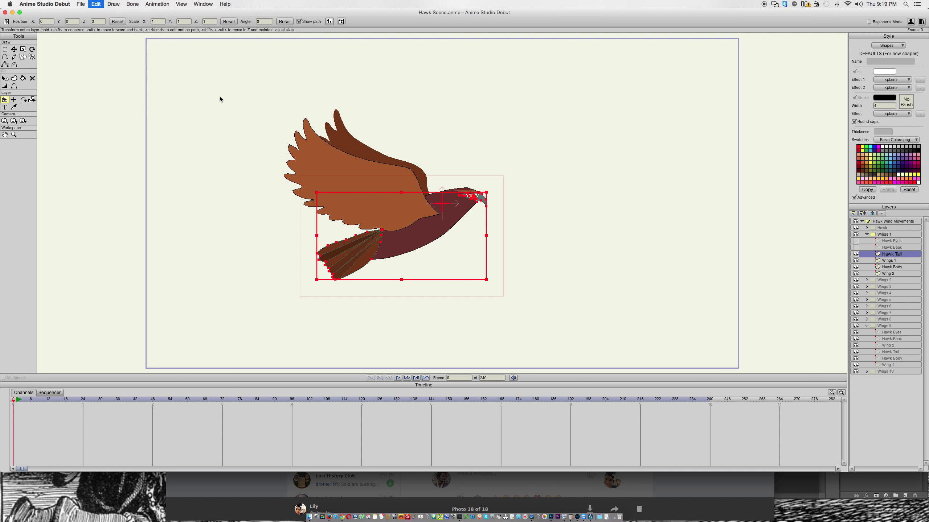
# In the Wings 1 layer, move the pasted tail and head pieces up onto the hawk.
pyautogui.click(887, 261)
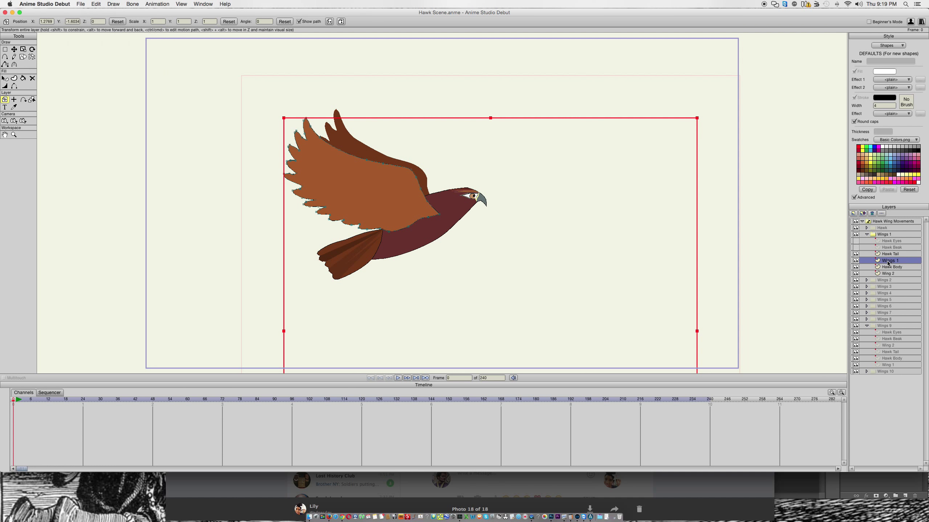
pyautogui.scroll(3, 567, 324)
pyautogui.scroll(-10, 567, 324)
pyautogui.scroll(3, 566, 324)
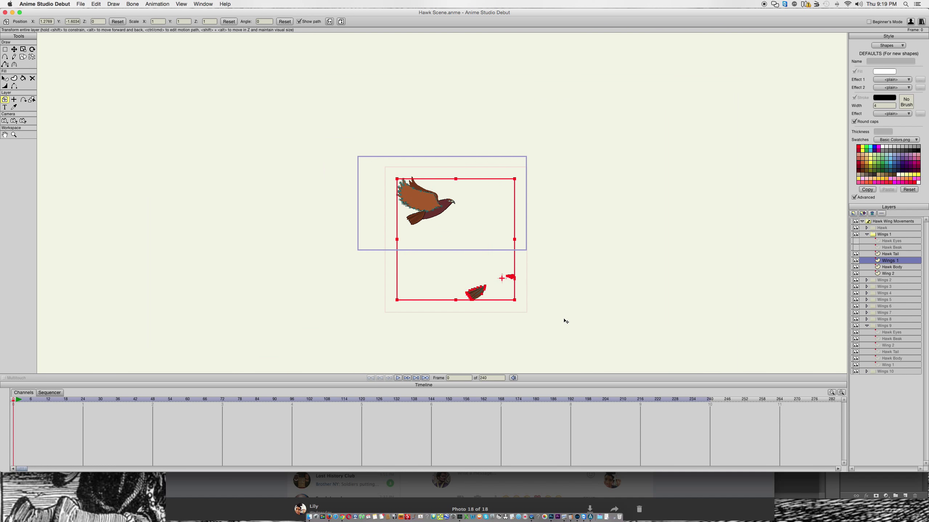
pyautogui.press('g')
pyautogui.moveTo(443, 286); pyautogui.dragTo(576, 370)
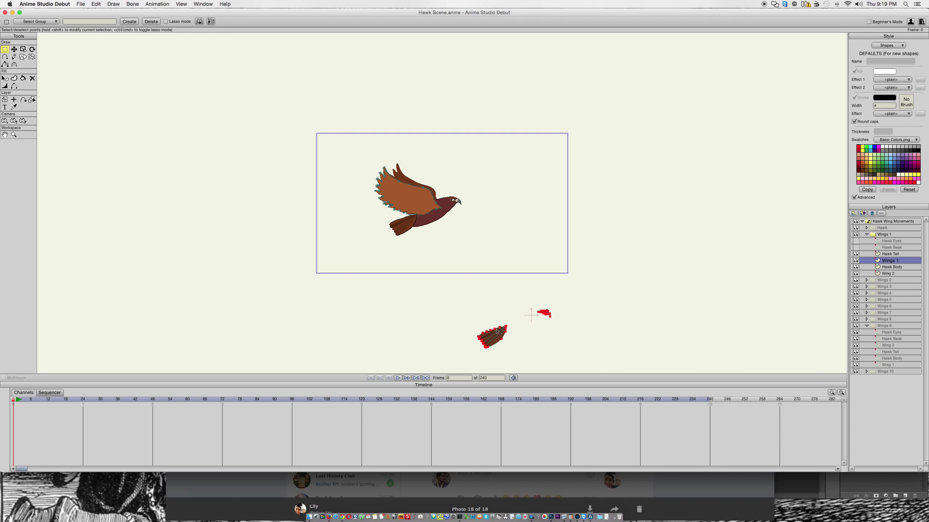
pyautogui.press('t')
pyautogui.moveTo(498, 330); pyautogui.dragTo(408, 224)
# Align the tail and beak points over the hawk, toggling Hawk Tail to check.
pyautogui.scroll(10, 442, 203)
pyautogui.click(855, 254)
pyautogui.click(868, 254)
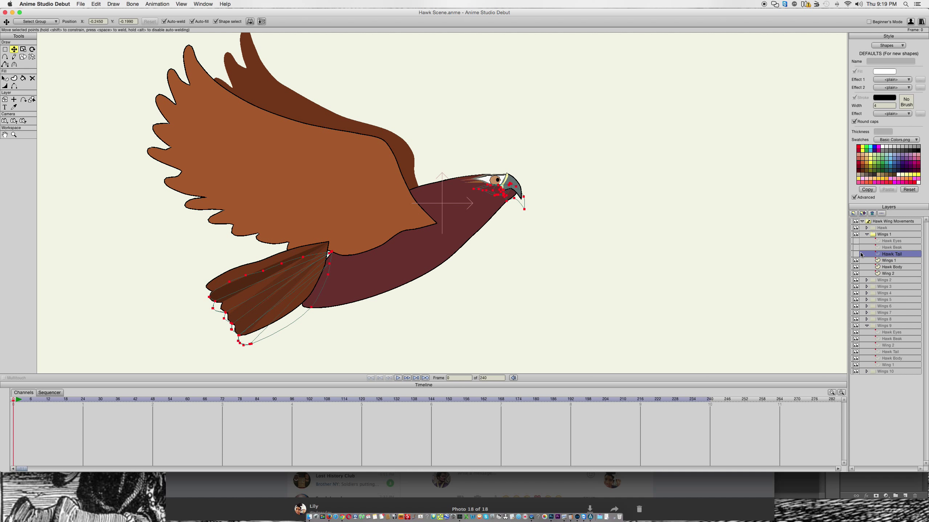
pyautogui.click(886, 261)
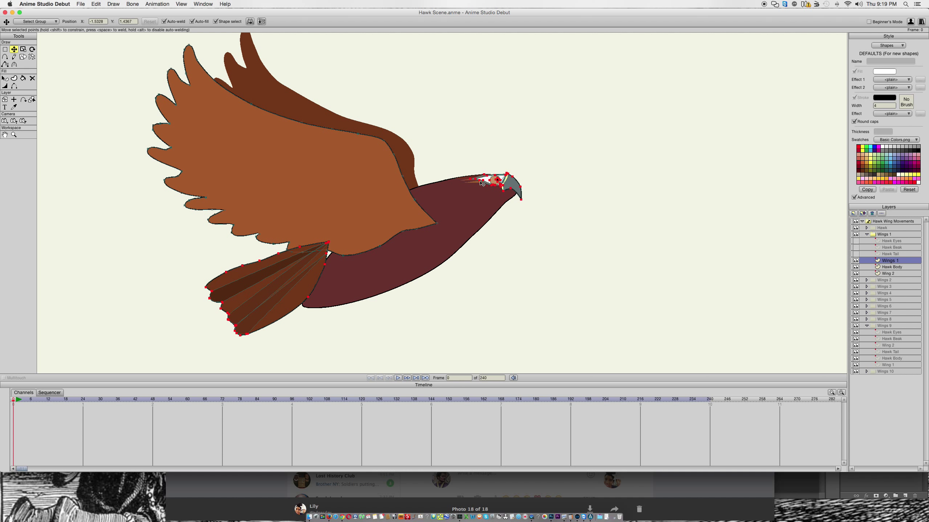
pyautogui.moveTo(486, 180); pyautogui.dragTo(490, 187)
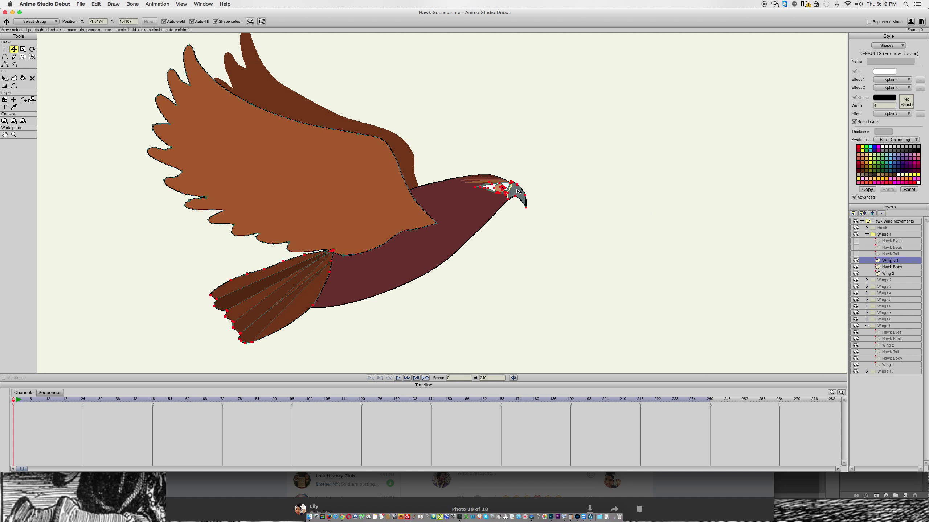
pyautogui.moveTo(518, 191); pyautogui.dragTo(512, 193)
pyautogui.click(856, 255)
pyautogui.click(856, 255)
pyautogui.click(856, 255)
pyautogui.click(856, 255)
pyautogui.click(855, 255)
pyautogui.click(856, 254)
# Nudge the eye, beak and tail points slightly right, comparing against Wings 1 and Hawk Tail.
pyautogui.moveTo(512, 196); pyautogui.dragTo(513, 196)
pyautogui.click(856, 261)
pyautogui.click(855, 261)
pyautogui.click(856, 261)
pyautogui.click(856, 261)
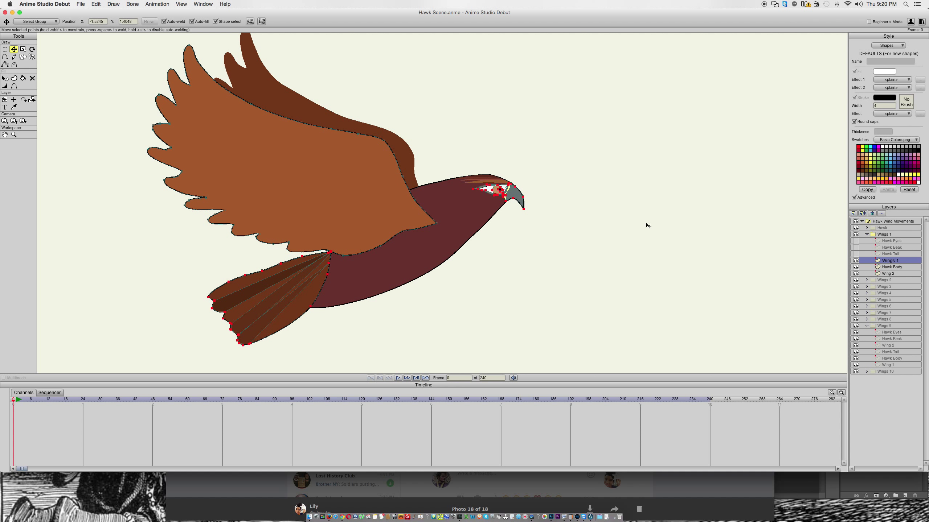
pyautogui.moveTo(513, 192); pyautogui.dragTo(514, 192)
pyautogui.click(856, 255)
pyautogui.click(856, 255)
pyautogui.moveTo(514, 196); pyautogui.dragTo(514, 197)
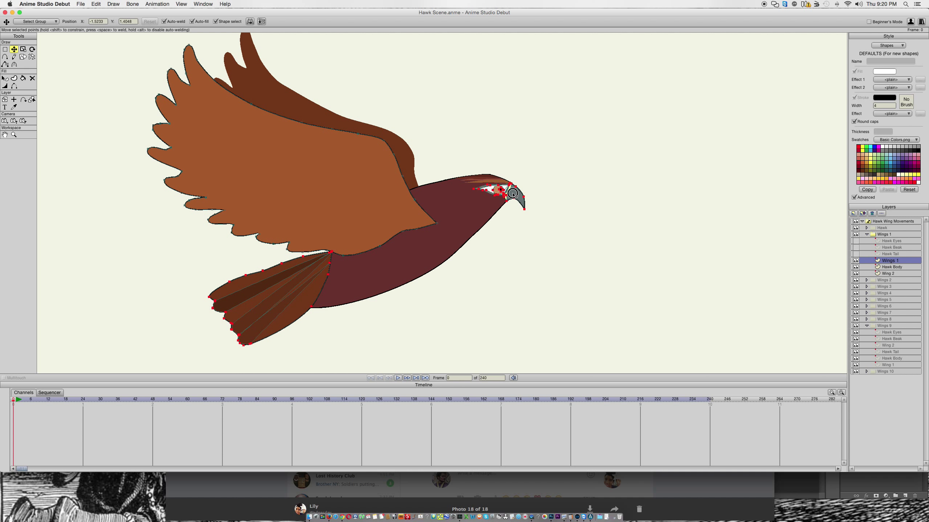
pyautogui.click(858, 255)
pyautogui.click(858, 255)
# Select all Wings 1 points, hide Wings 1, and switch to the Hawk Body layer.
pyautogui.click(887, 270)
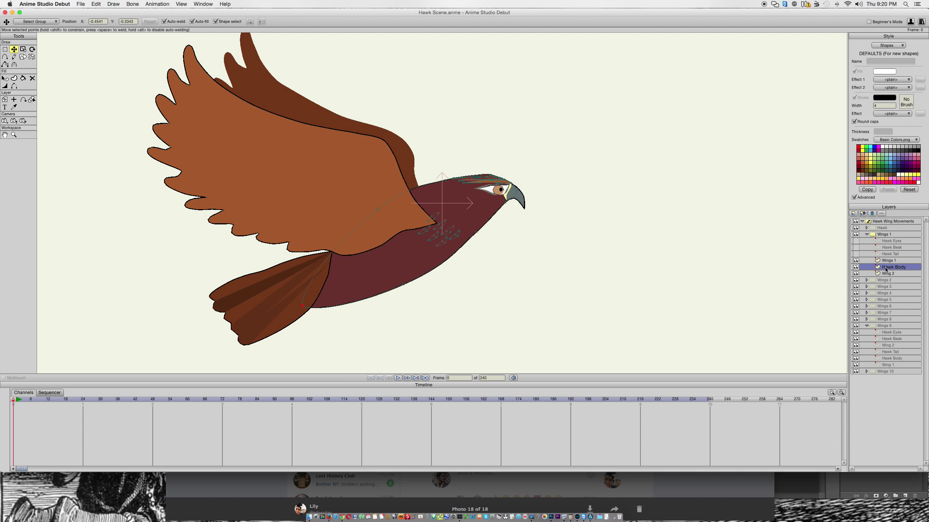
pyautogui.click(886, 261)
pyautogui.press('g')
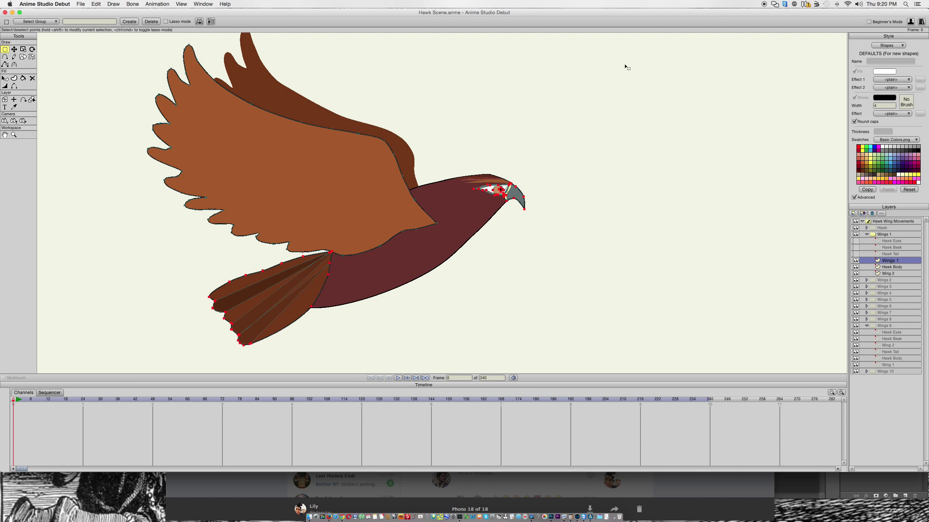
pyautogui.moveTo(55, 37); pyautogui.dragTo(644, 378)
pyautogui.click(855, 261)
pyautogui.click(874, 267)
pyautogui.press('t')
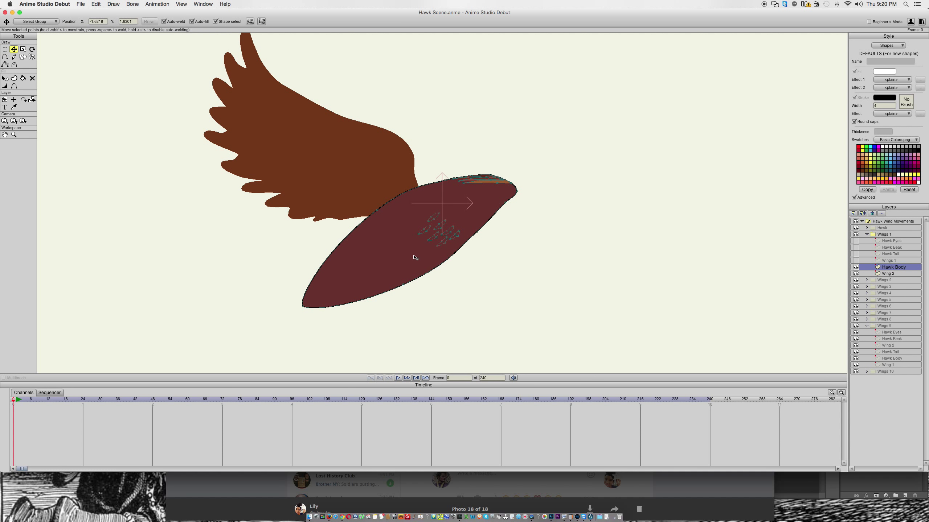
# Drag the pasted artwork over the hawk's body and head, then select all Hawk Body points.
pyautogui.scroll(5, 416, 257)
pyautogui.scroll(-20, 415, 259)
pyautogui.scroll(9, 415, 259)
pyautogui.scroll(2, 410, 246)
pyautogui.moveTo(366, 133); pyautogui.dragTo(449, 208)
pyautogui.scroll(-3, 448, 207)
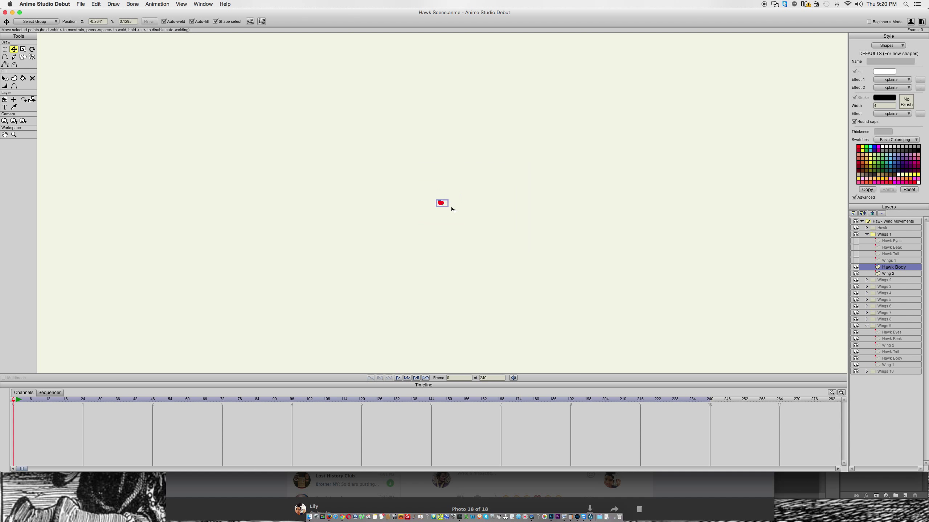
pyautogui.scroll(10, 450, 208)
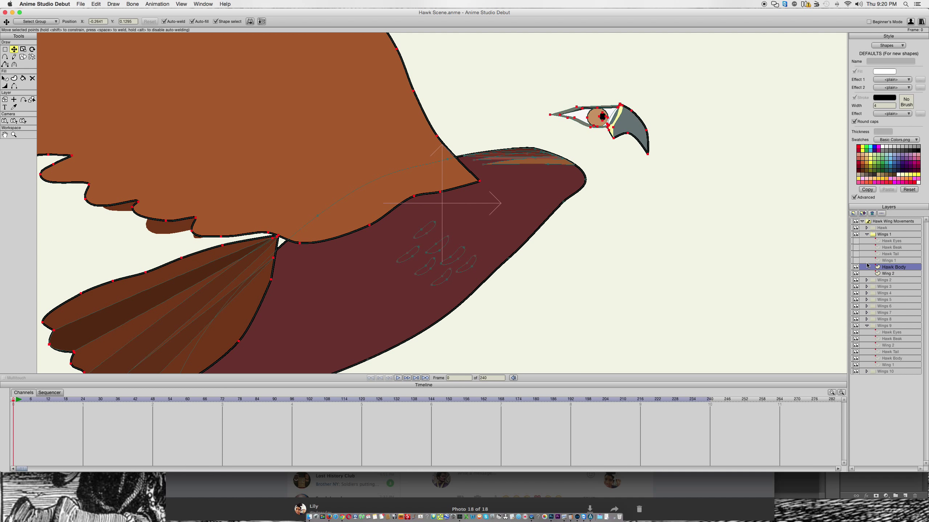
pyautogui.click(856, 255)
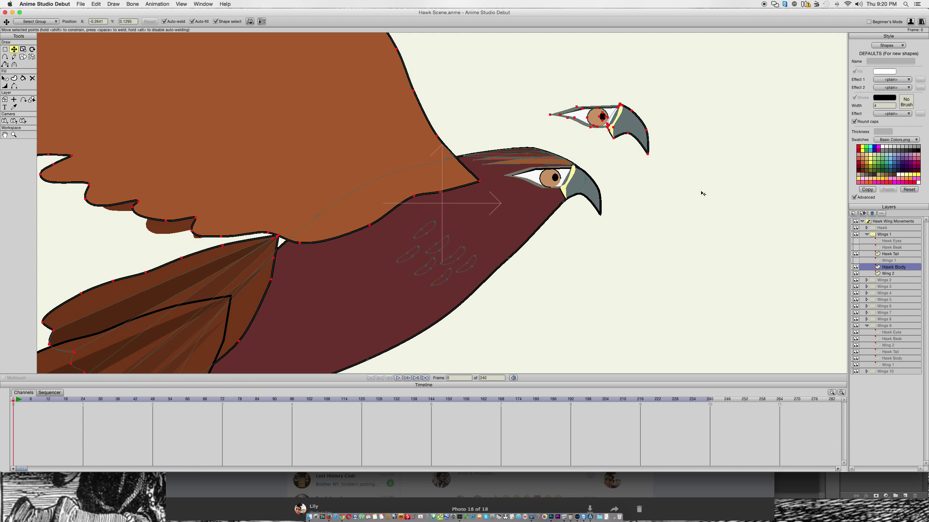
pyautogui.moveTo(392, 148); pyautogui.dragTo(350, 202)
pyautogui.click(854, 249)
pyautogui.moveTo(854, 249); pyautogui.dragTo(855, 255)
pyautogui.scroll(-3, 536, 184)
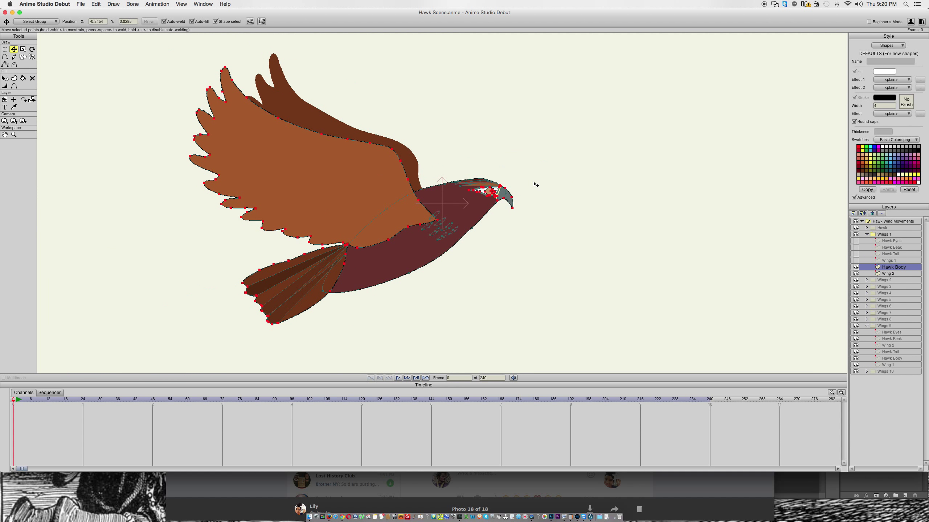
pyautogui.press('g')
pyautogui.moveTo(659, 45); pyautogui.dragTo(132, 349)
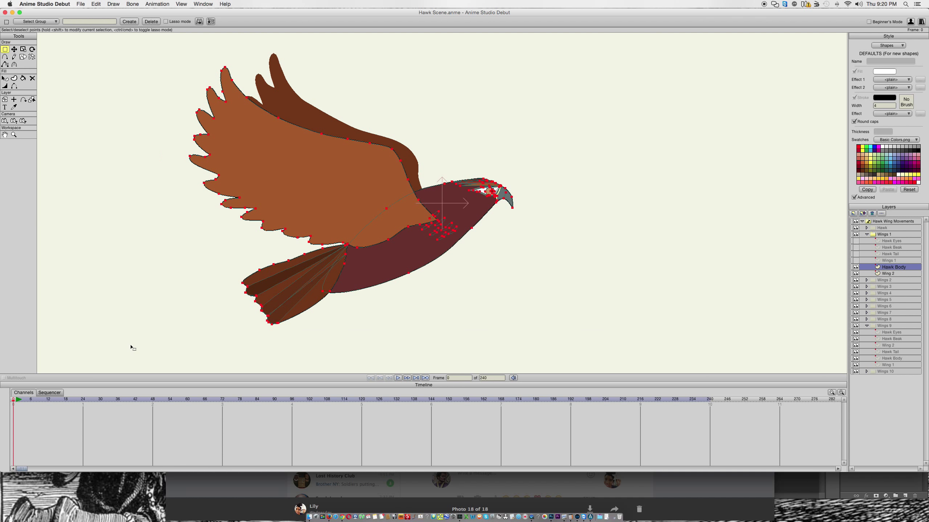
# Paste the full hawk artwork into Wing 2, then try deleting Hawk Body and undo.
pyautogui.click(855, 267)
pyautogui.click(878, 274)
pyautogui.press('super+v')
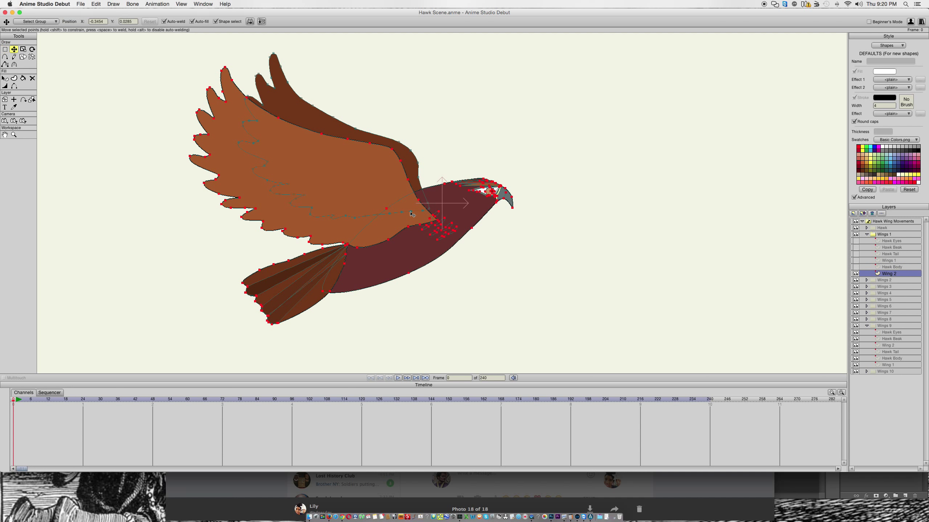
pyautogui.click(894, 267)
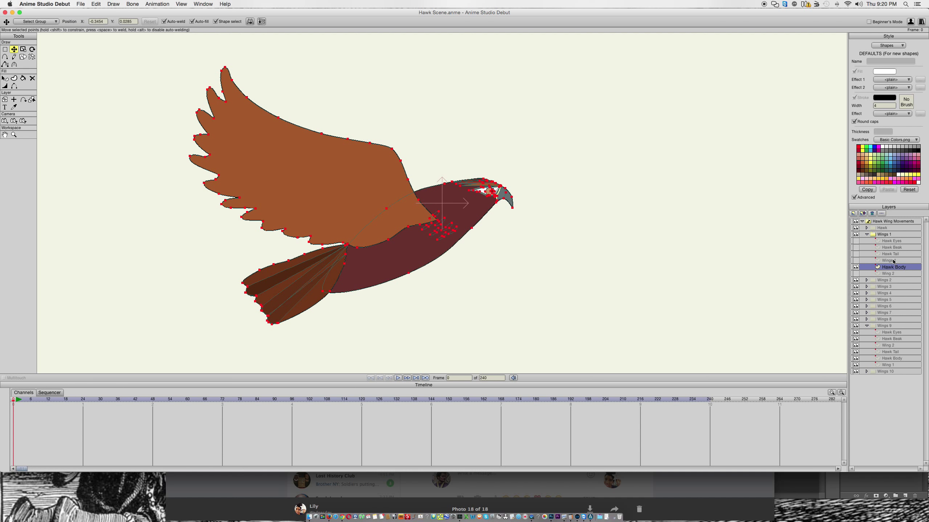
pyautogui.click(872, 214)
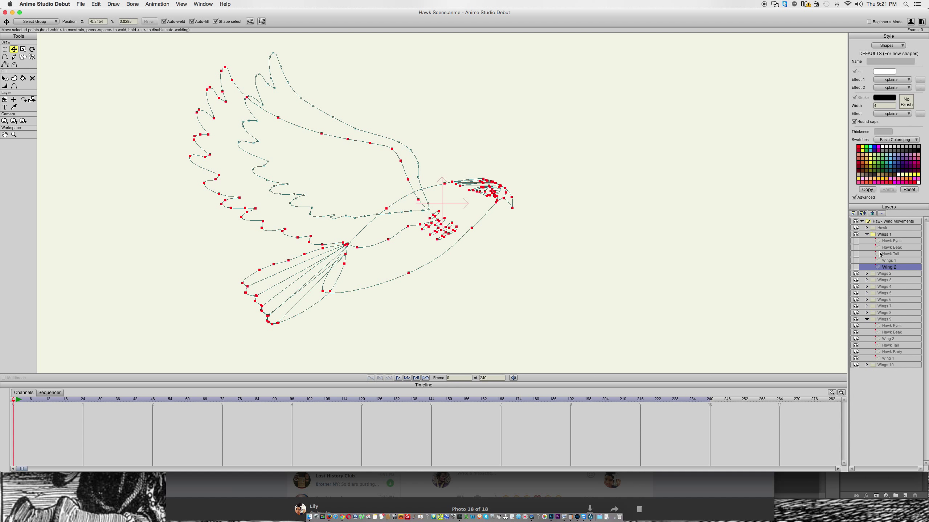
pyautogui.press('super+z')
# Show all Wings 1 layers again, then delete Hawk Eyes, Hawk Beak and Hawk Tail.
pyautogui.click(887, 261)
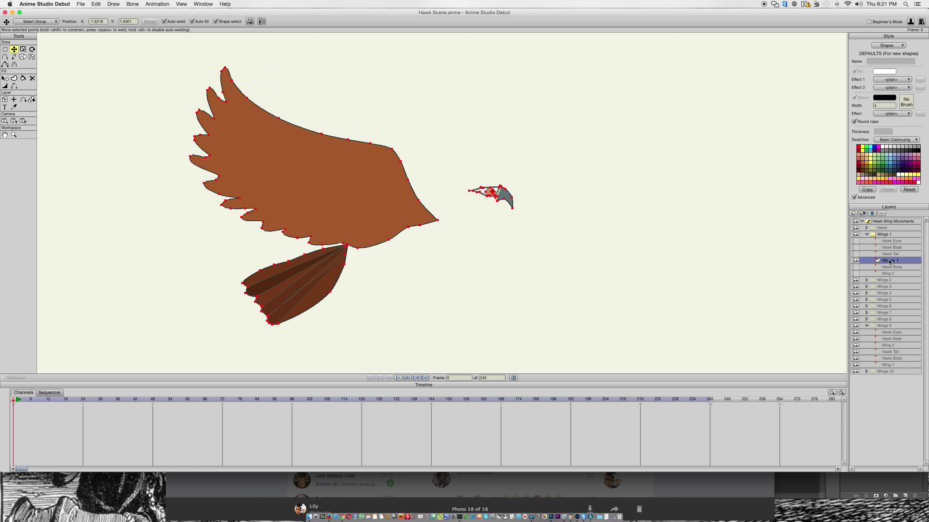
pyautogui.click(887, 267)
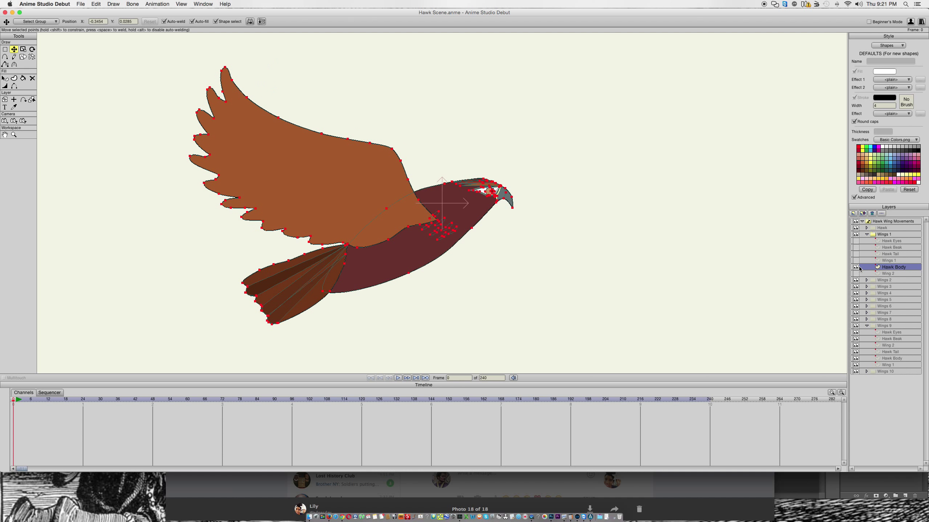
pyautogui.click(856, 273)
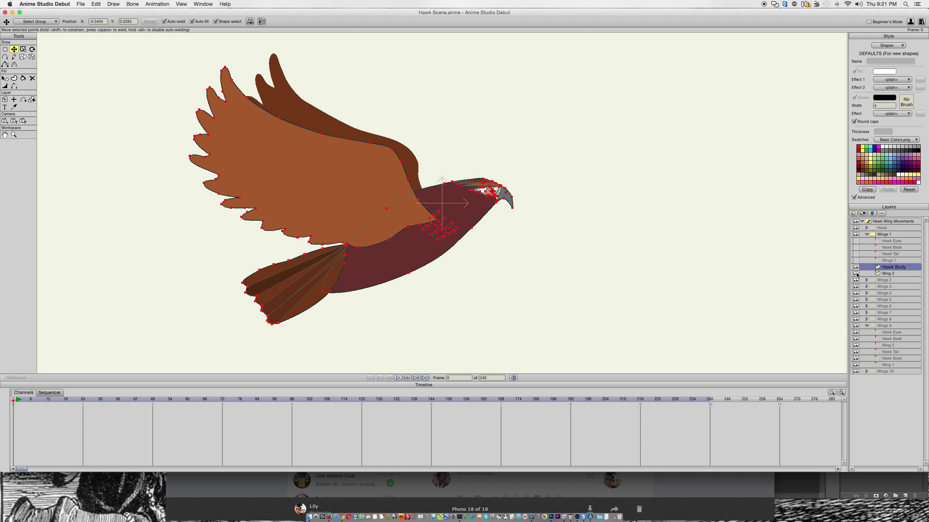
pyautogui.click(855, 260)
pyautogui.click(855, 254)
pyautogui.click(856, 247)
pyautogui.click(856, 241)
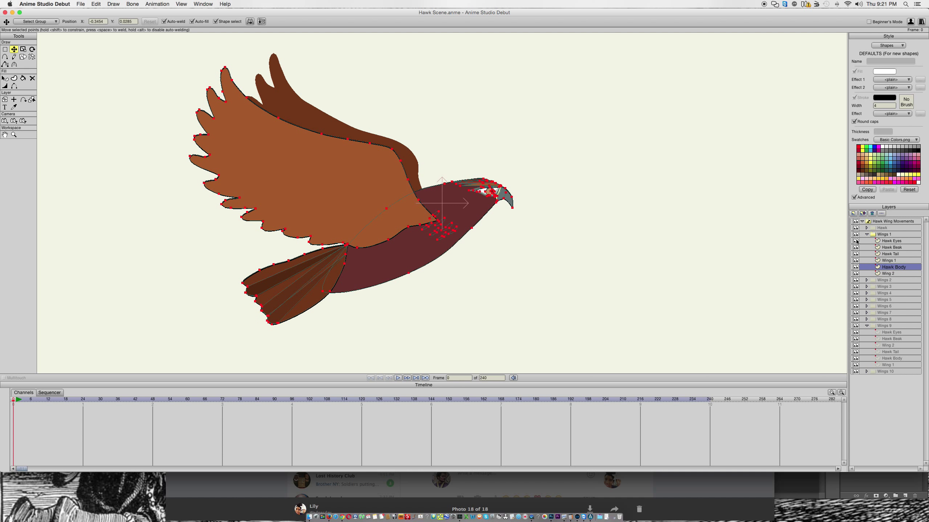
pyautogui.click(883, 241)
pyautogui.click(871, 214)
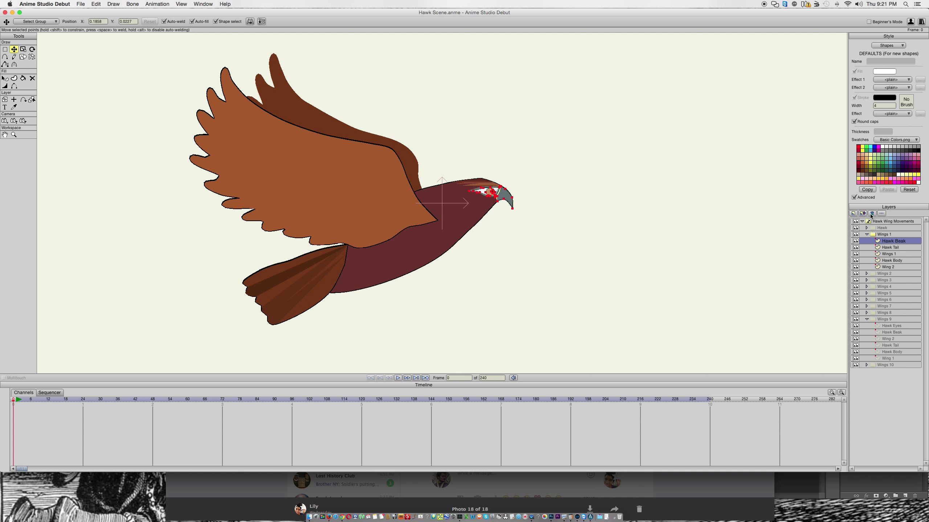
pyautogui.click(871, 213)
pyautogui.click(872, 213)
# Delete the extra wing pose groups, Wings 2 through the last one.
pyautogui.click(871, 213)
pyautogui.click(872, 214)
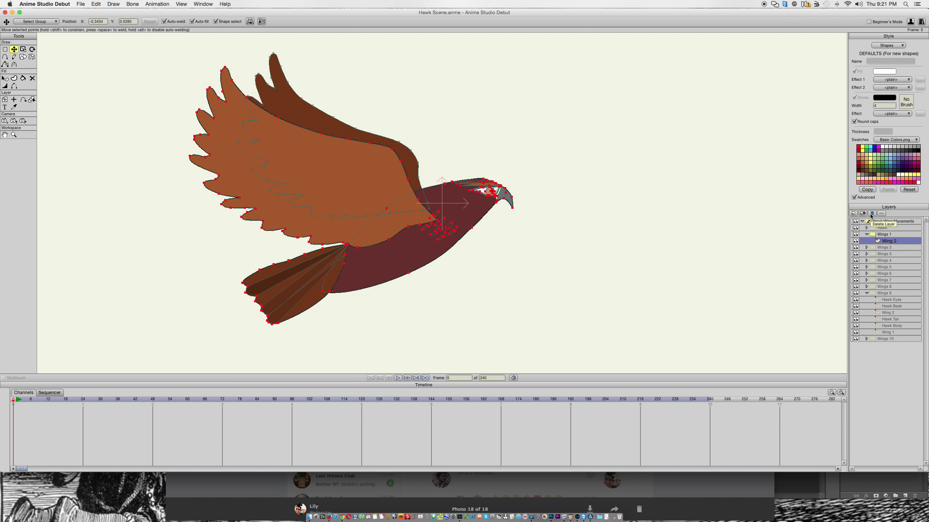
pyautogui.click(869, 246)
pyautogui.click(872, 215)
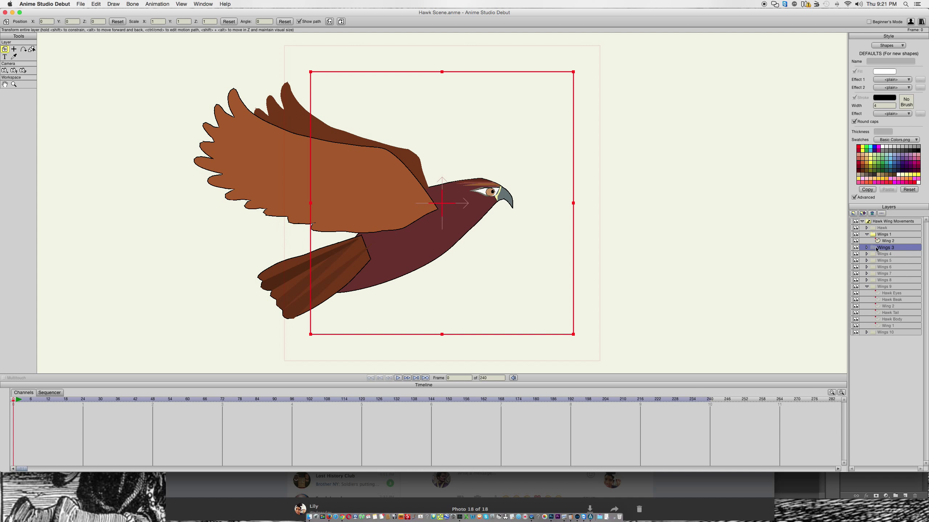
pyautogui.click(872, 214)
pyautogui.click(872, 214)
pyautogui.click(872, 214)
pyautogui.click(872, 214)
pyautogui.click(872, 214)
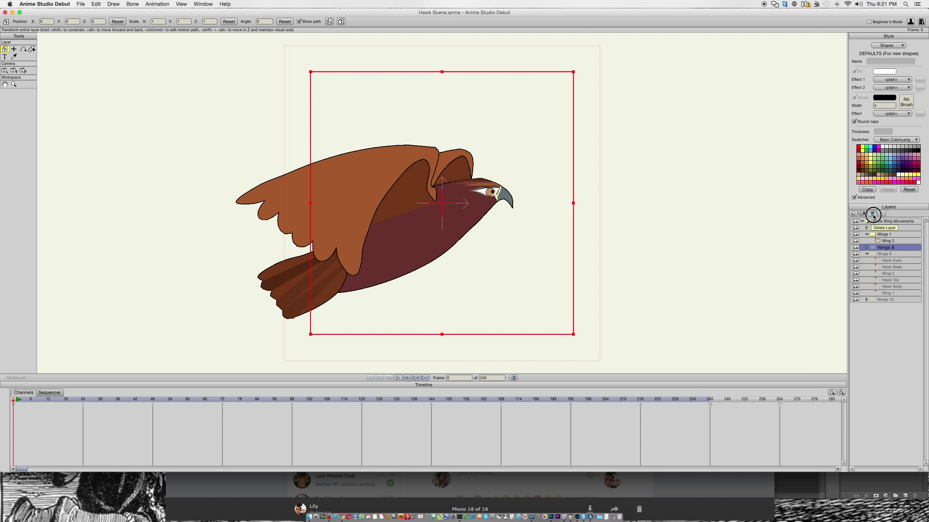
pyautogui.click(872, 214)
pyautogui.click(872, 214)
pyautogui.click(872, 214)
# Delete the separate Hawk layer.
pyautogui.click(882, 241)
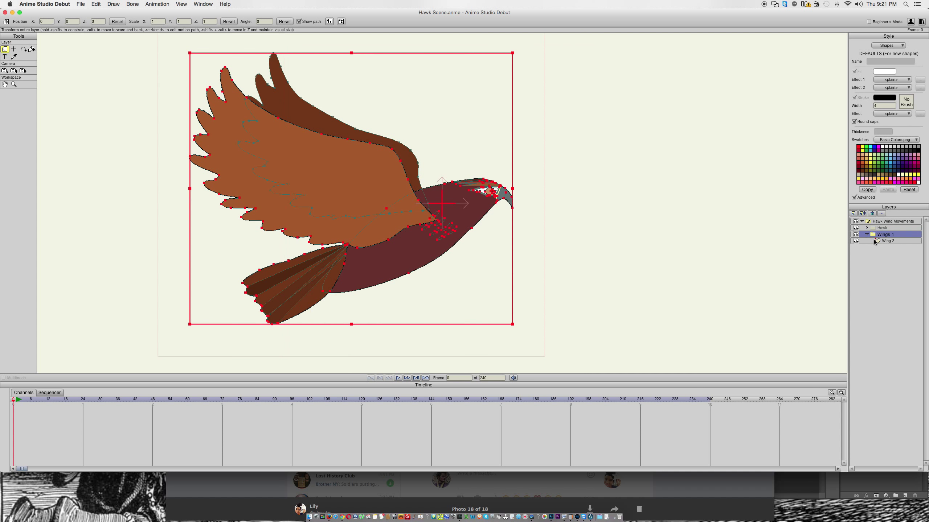
pyautogui.click(884, 235)
pyautogui.click(882, 240)
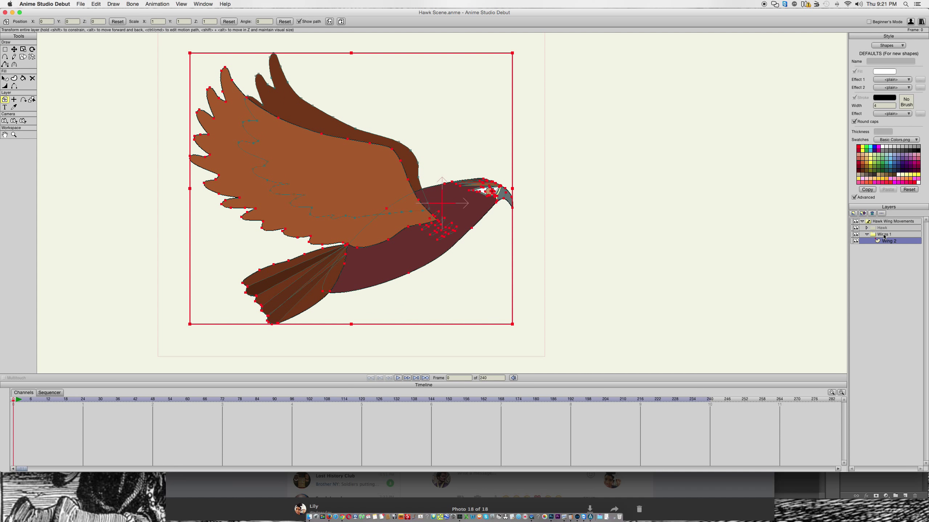
pyautogui.click(883, 228)
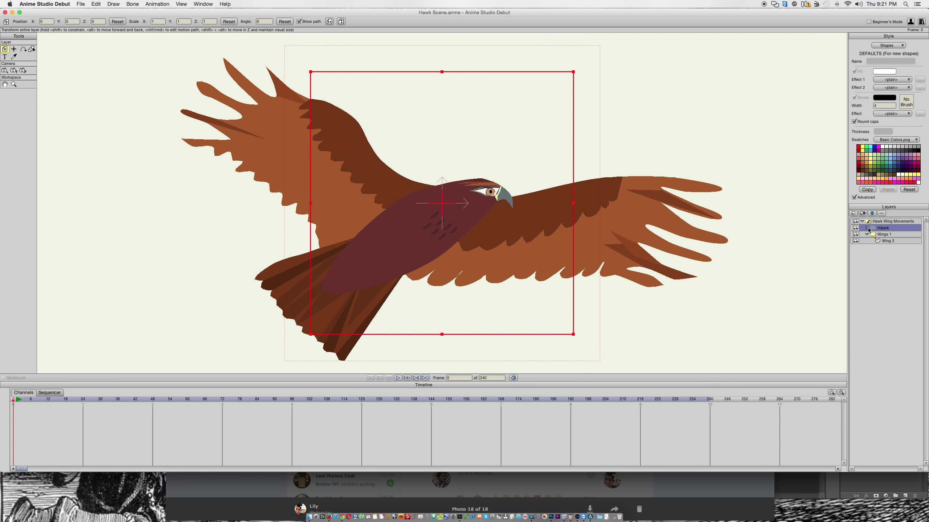
pyautogui.click(871, 215)
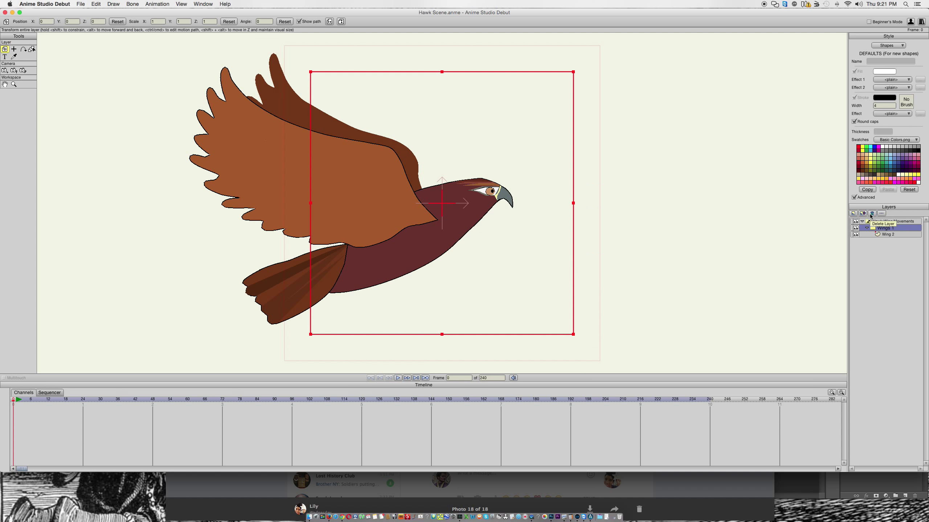
# Drag the Wings 1 group out of Hawk Wing Movements.
pyautogui.click(877, 222)
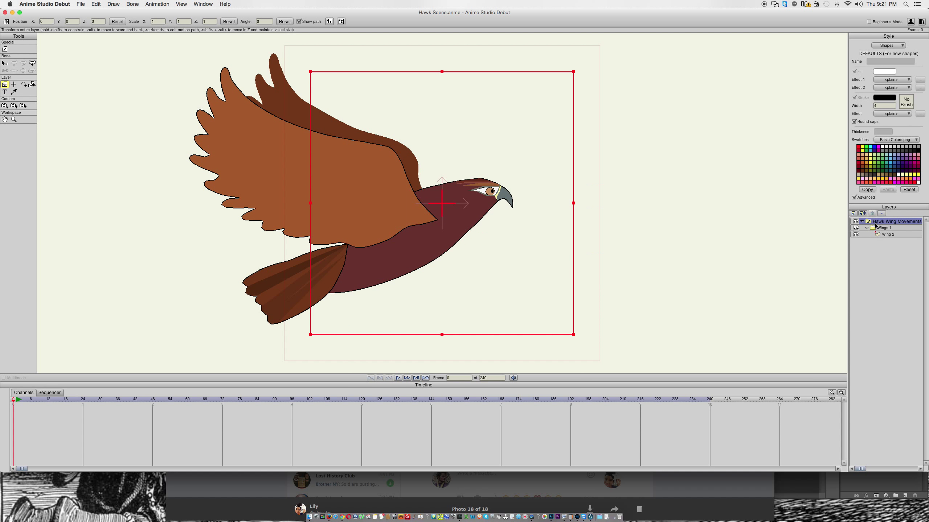
pyautogui.click(873, 227)
pyautogui.moveTo(874, 229); pyautogui.dragTo(879, 246)
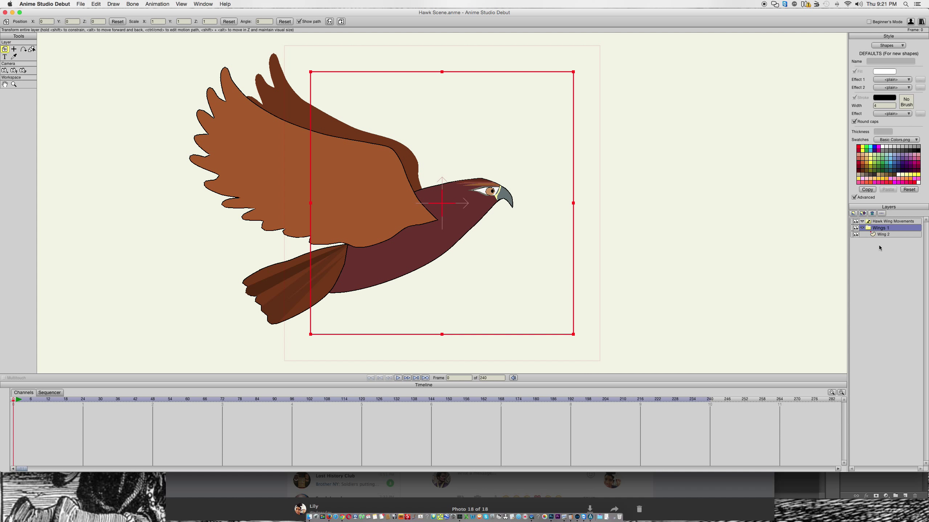
# Delete the Hawk Wing Movements layer and reselect the Wings 1 group.
pyautogui.click(876, 221)
pyautogui.click(872, 214)
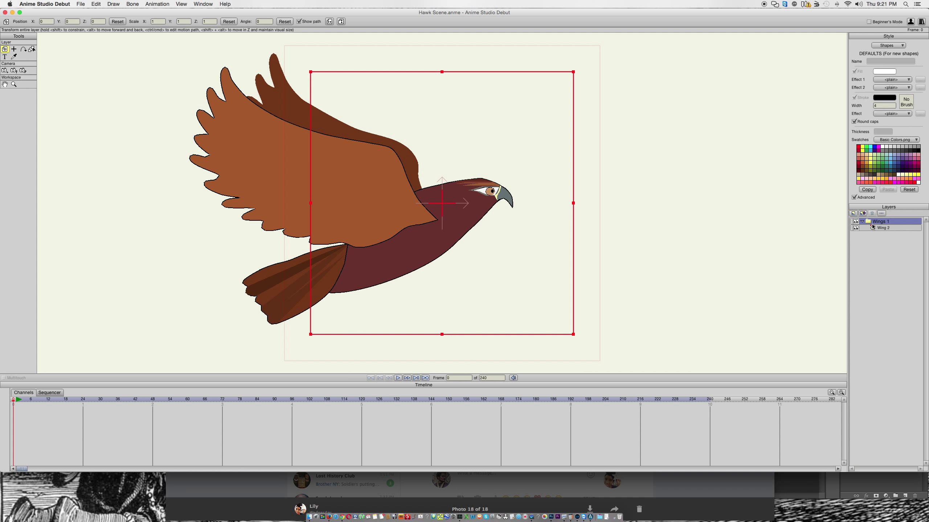
pyautogui.click(874, 229)
pyautogui.click(875, 223)
# Rename the Wings 1 group to 'Hawk' and select its Wing 2 layer.
pyautogui.doubleClick(875, 223)
pyautogui.write('Hawk')
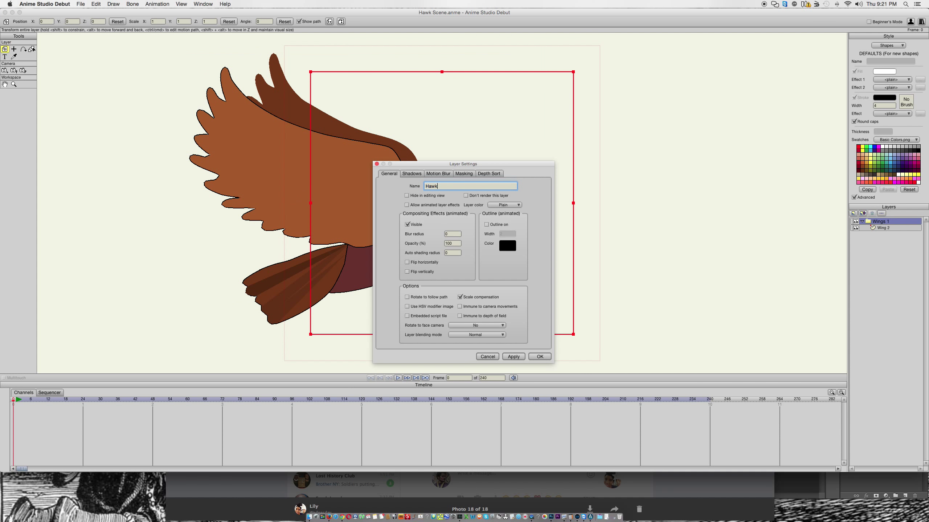
pyautogui.press('Return')
pyautogui.scroll(-6, 369, 228)
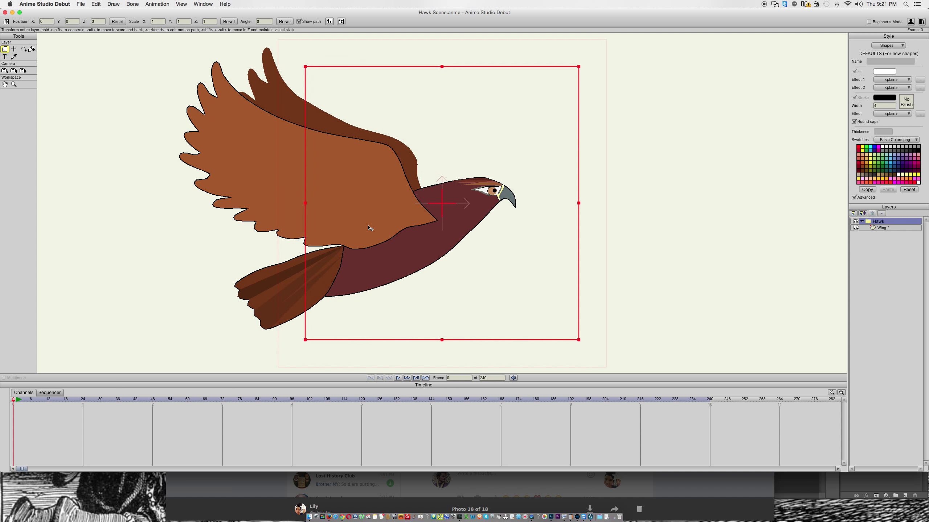
pyautogui.scroll(3, 369, 229)
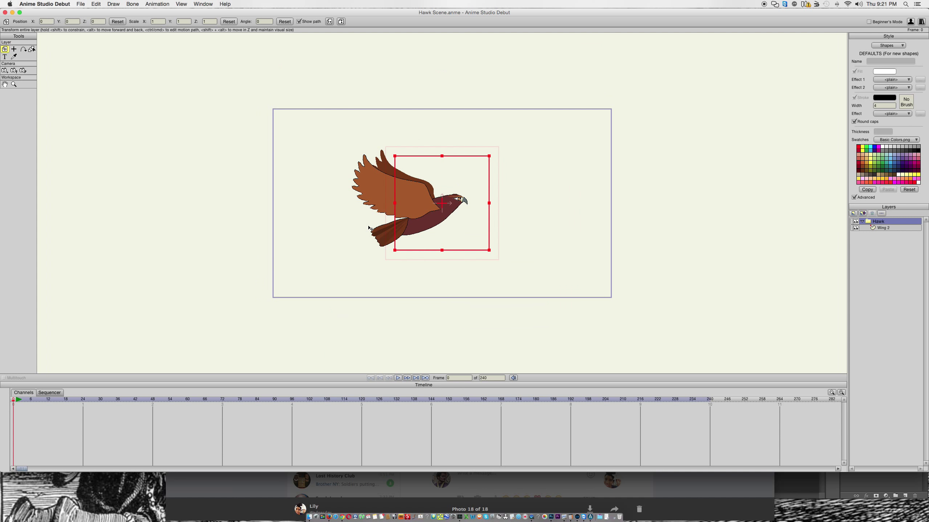
pyautogui.scroll(-2, 369, 229)
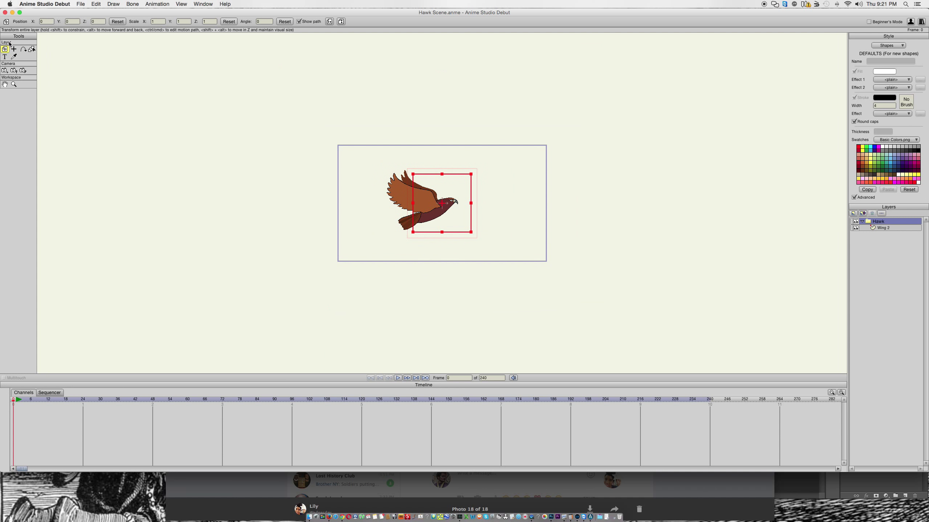
pyautogui.click(893, 228)
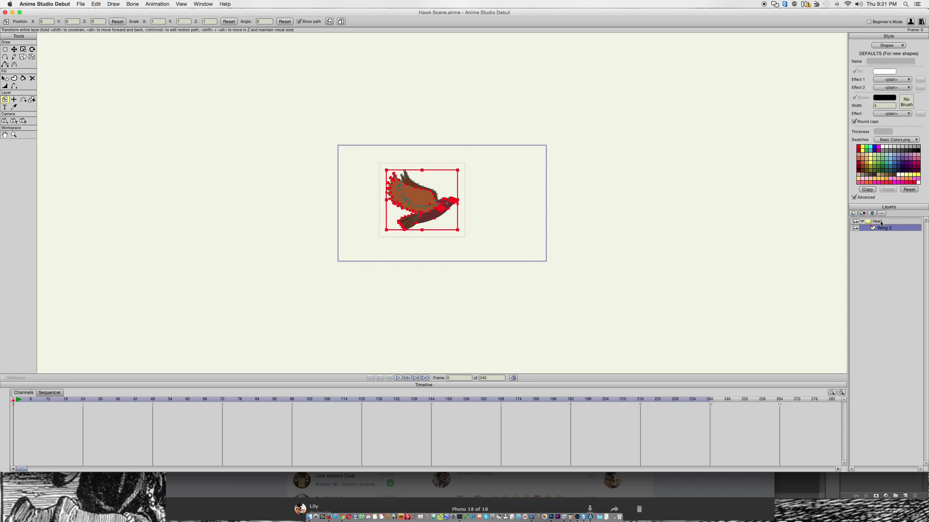
# Select all of the hawk's points in Wing 2 and drag them up-left.
pyautogui.press('t')
pyautogui.moveTo(423, 193); pyautogui.dragTo(696, 375)
pyautogui.press('super+z')
pyautogui.press('g')
pyautogui.moveTo(421, 205); pyautogui.dragTo(245, 57)
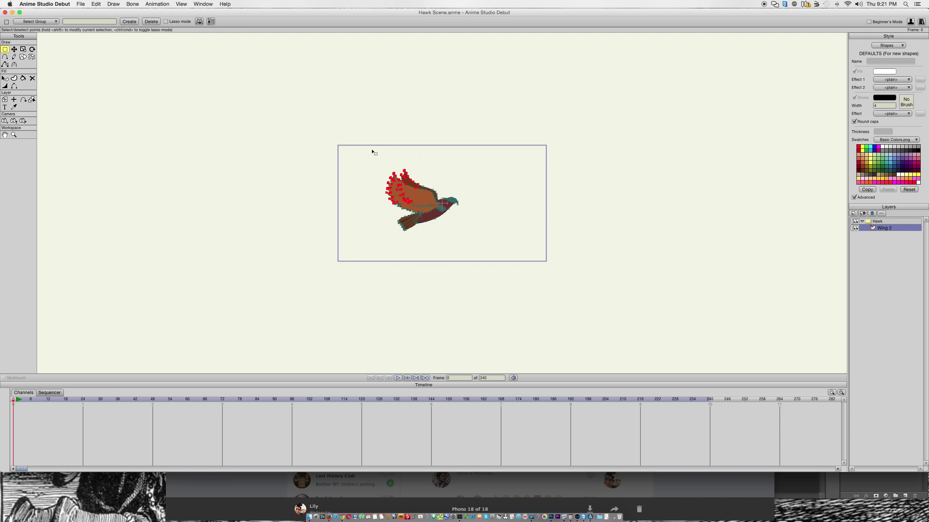
pyautogui.moveTo(358, 143); pyautogui.dragTo(519, 262)
pyautogui.press('t')
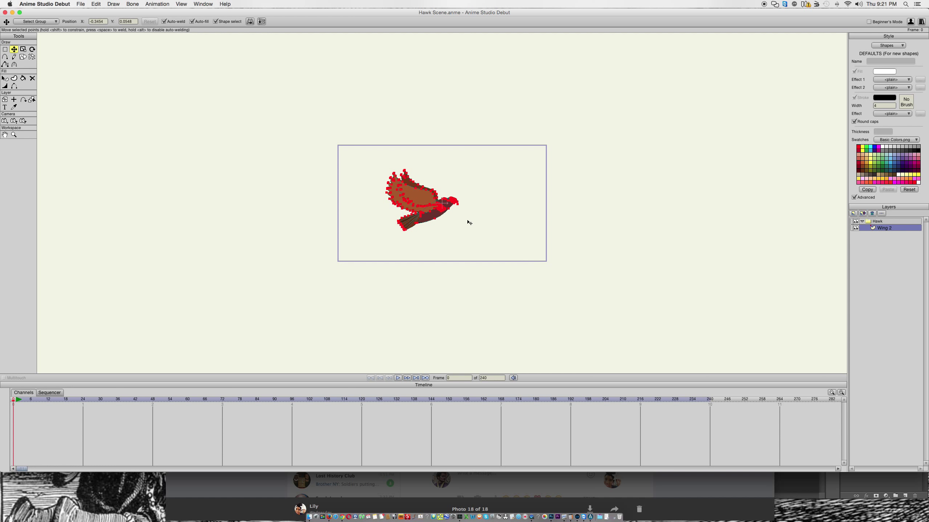
pyautogui.moveTo(417, 200); pyautogui.dragTo(260, 54)
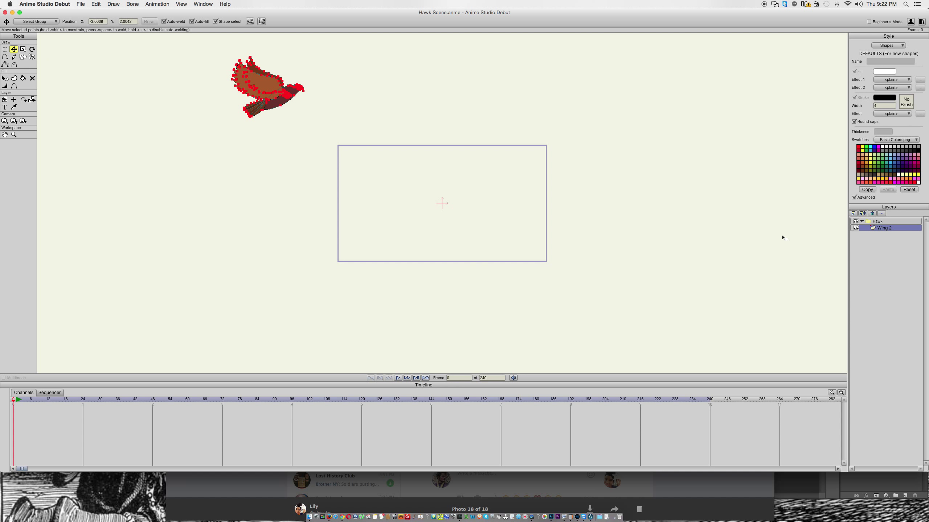
# Settle the hawk into the upper-left of the frame, then deselect and recentre the view.
pyautogui.scroll(3, 467, 207)
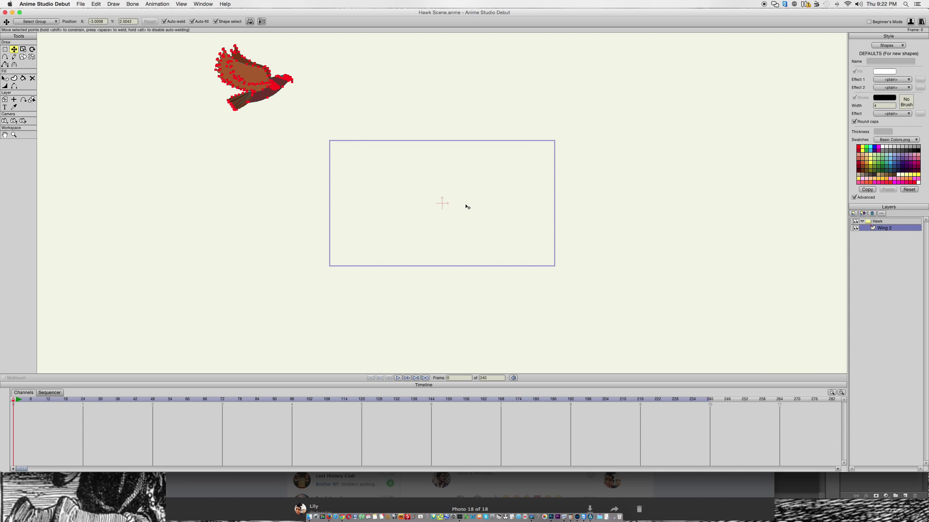
pyautogui.scroll(-1, 467, 207)
pyautogui.scroll(-4, 466, 207)
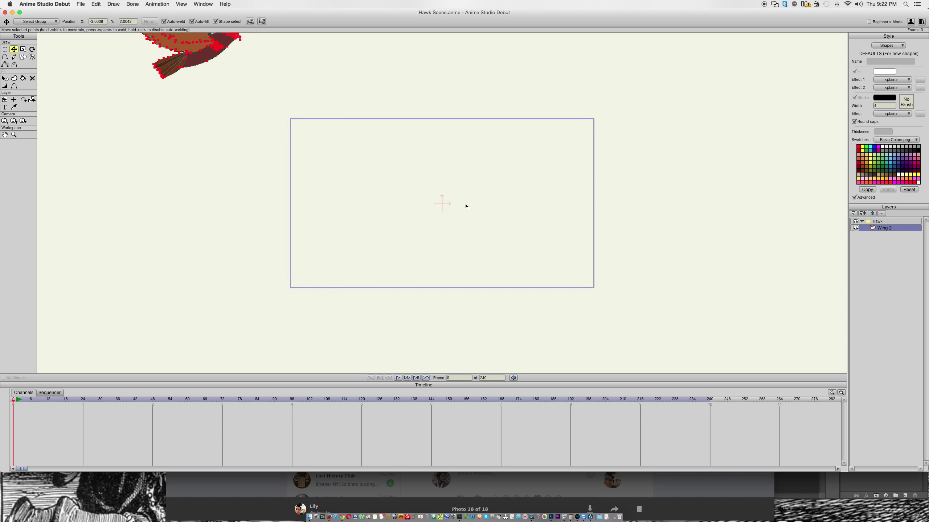
pyautogui.moveTo(201, 53); pyautogui.dragTo(357, 184)
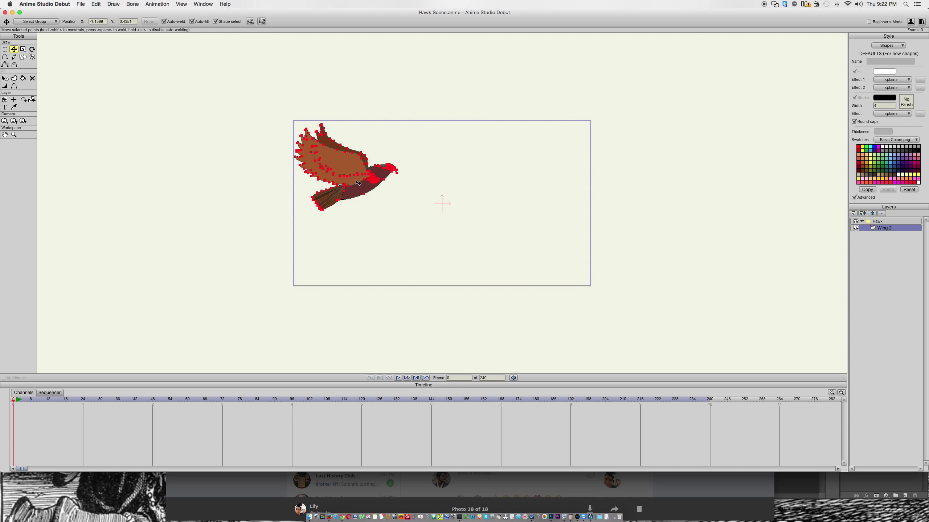
pyautogui.scroll(2, 354, 178)
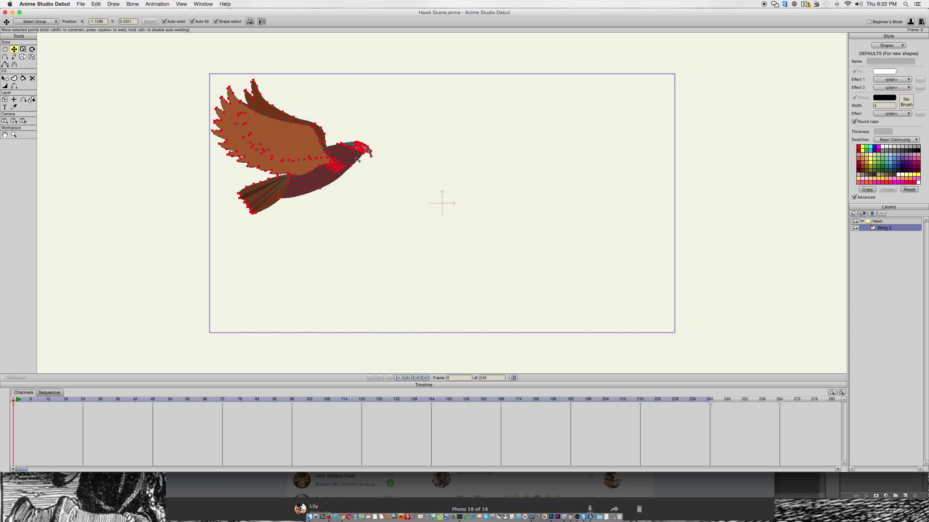
pyautogui.click(410, 169)
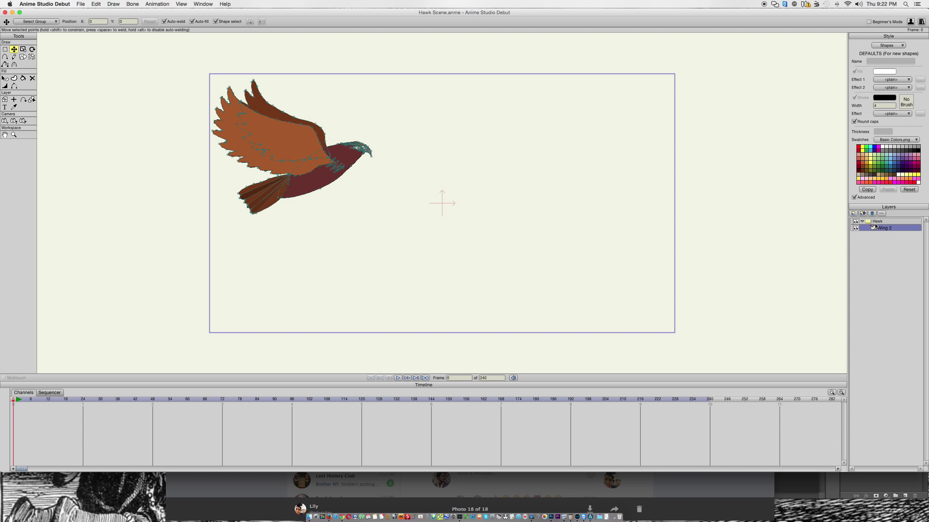
pyautogui.scroll(2, 364, 175)
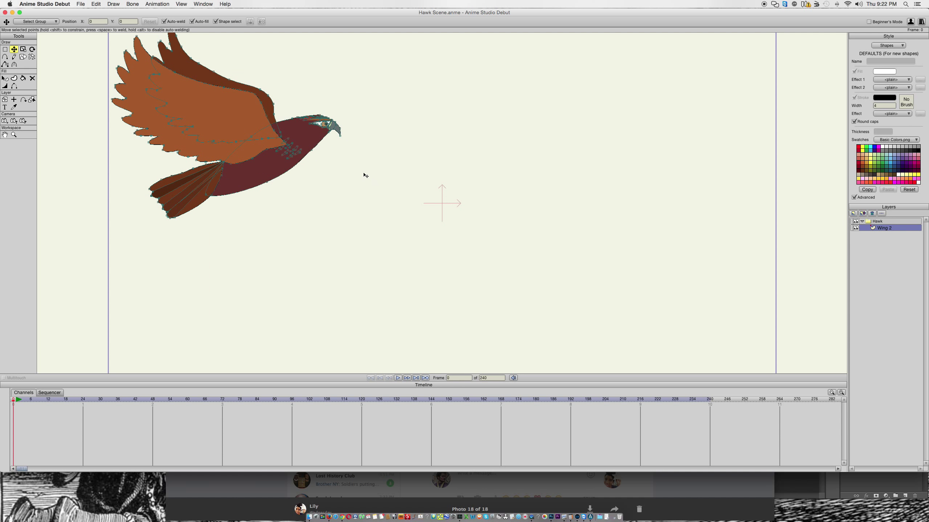
pyautogui.moveTo(365, 174); pyautogui.dragTo(429, 246)
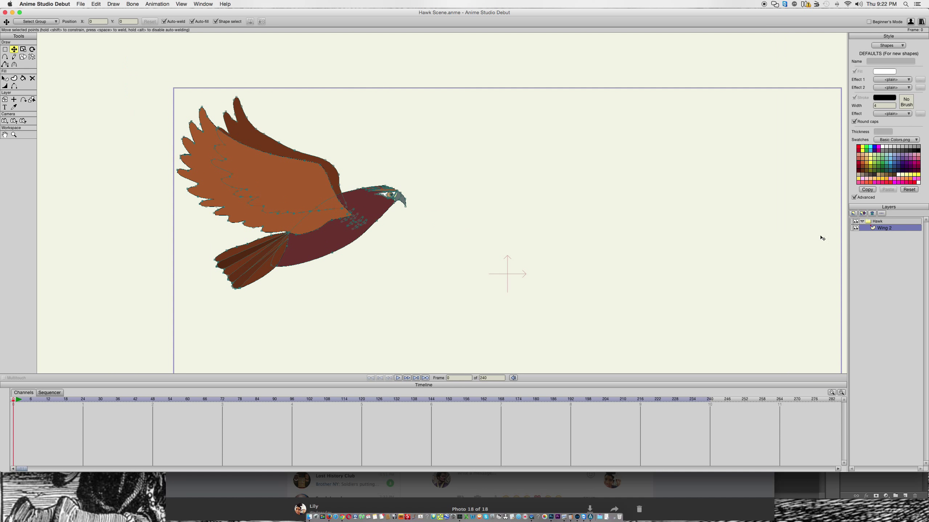
# Duplicate the Hawk group as 'Hawk 2', hide the original, and select Hawk 2's Wing 2.
pyautogui.click(873, 222)
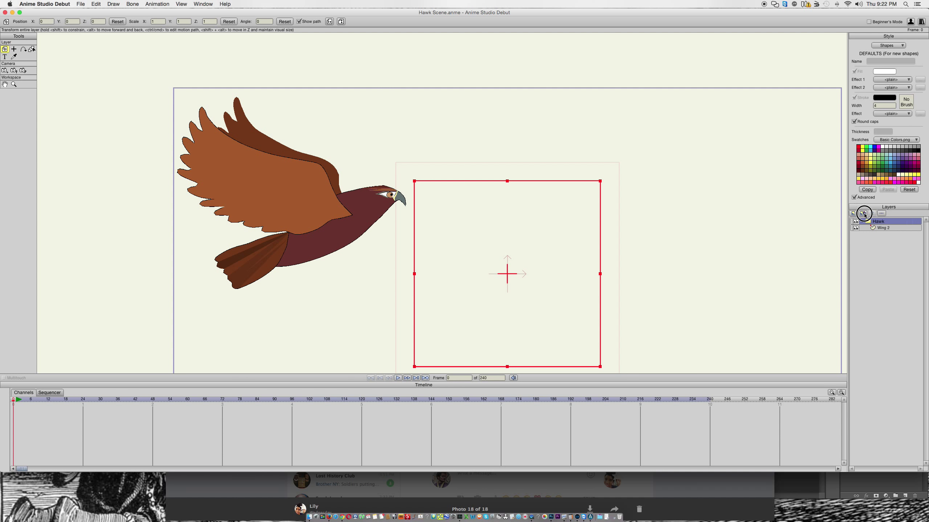
pyautogui.click(863, 213)
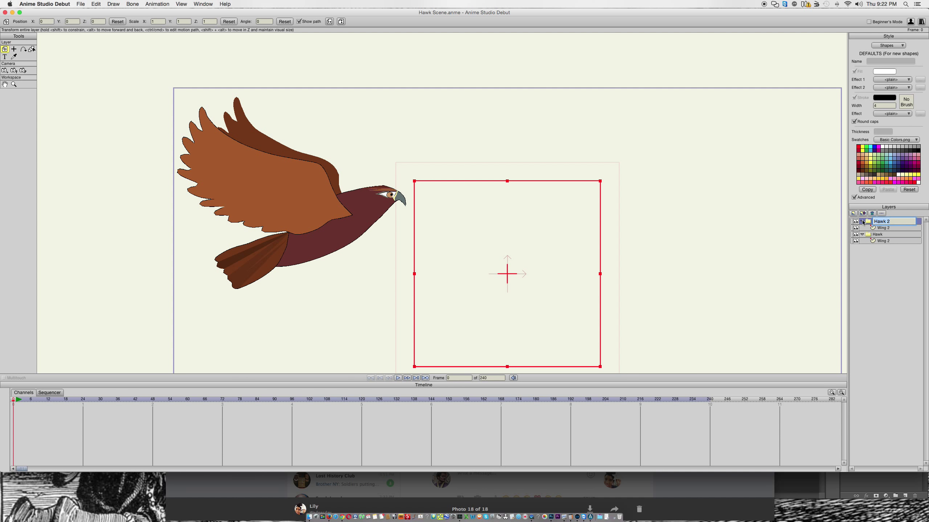
pyautogui.click(888, 237)
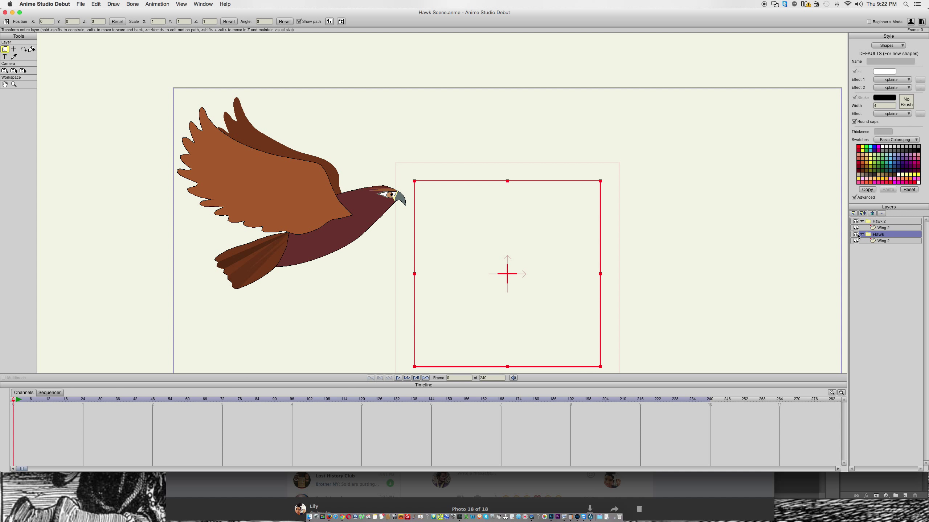
pyautogui.click(856, 235)
pyautogui.click(880, 223)
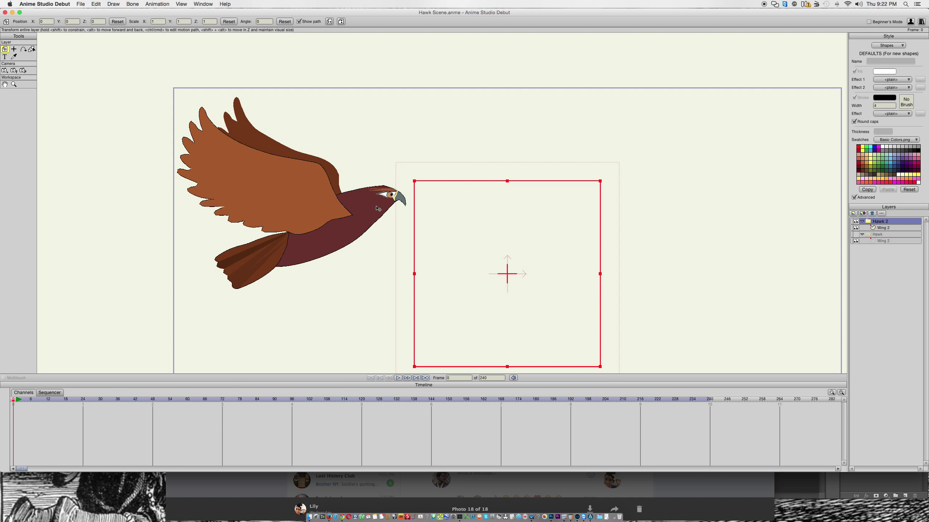
pyautogui.click(884, 228)
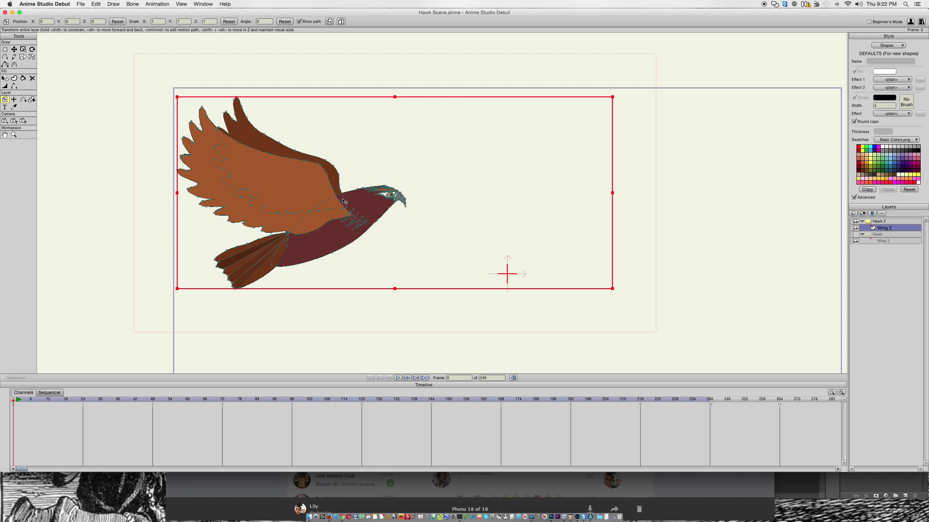
# Select the upper wing's points and pull one to reshape its dark band.
pyautogui.press('e')
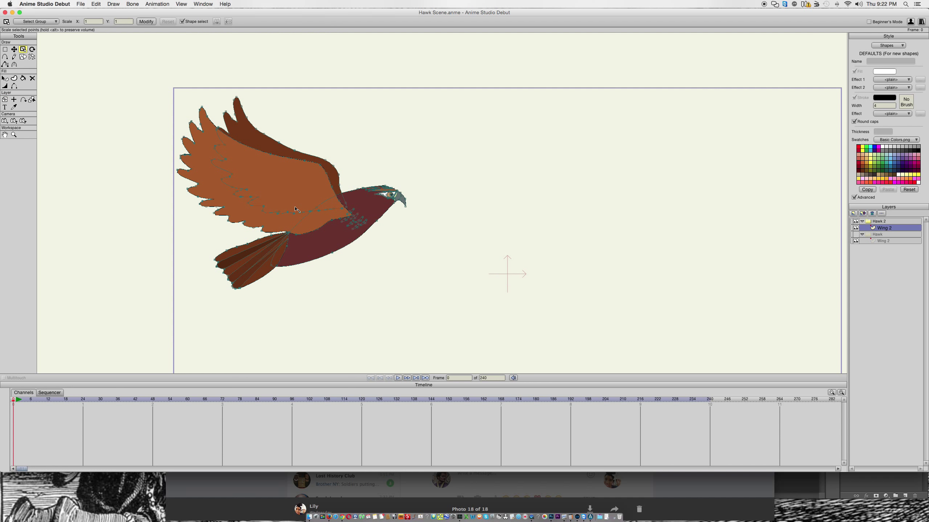
pyautogui.scroll(2, 330, 217)
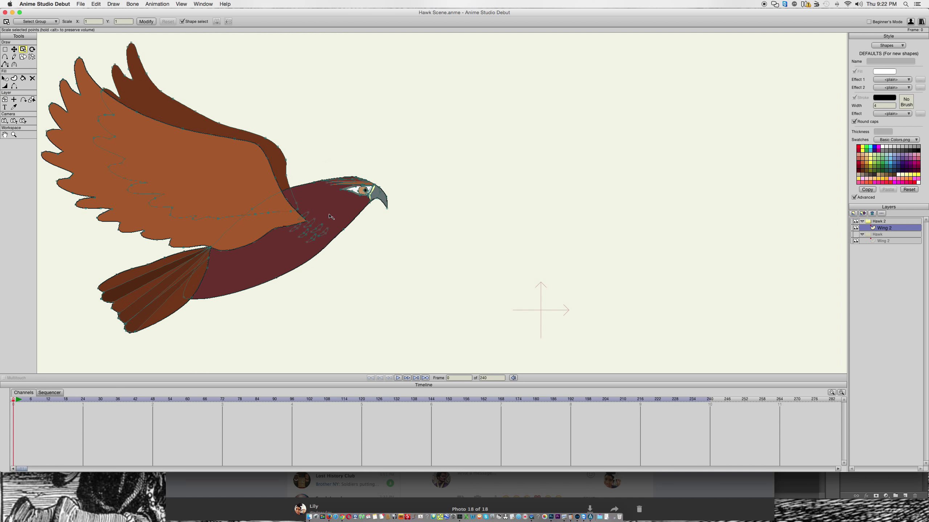
pyautogui.moveTo(329, 215); pyautogui.dragTo(399, 241)
pyautogui.click(449, 219)
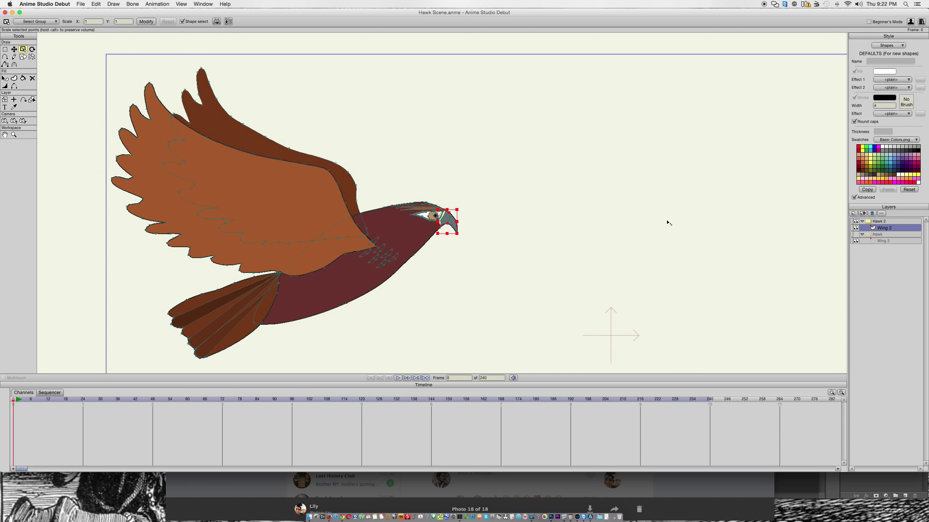
pyautogui.click(654, 222)
pyautogui.click(293, 210)
pyautogui.click(416, 221)
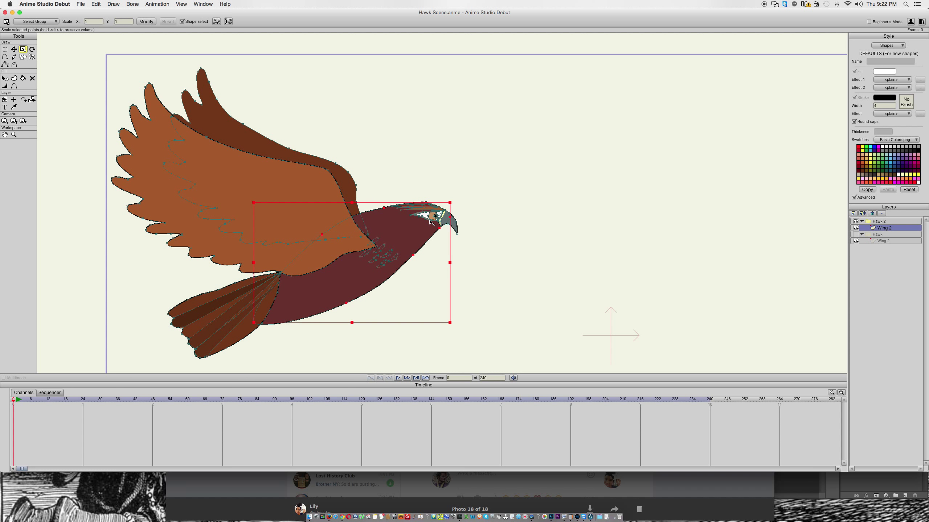
pyautogui.click(214, 106)
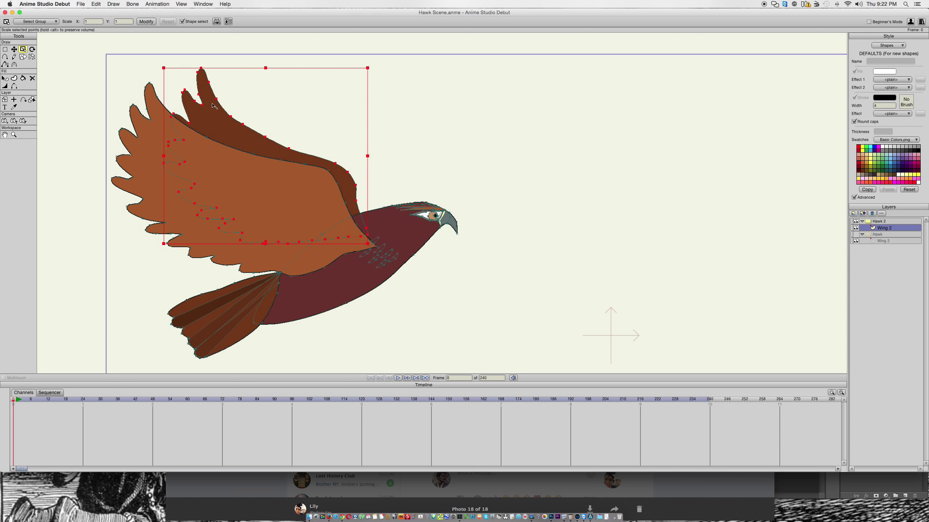
pyautogui.click(347, 173)
pyautogui.moveTo(347, 172)
pyautogui.mouseDown()
pyautogui.moveTo(352, 180)
pyautogui.moveTo(335, 165)
pyautogui.mouseUp()
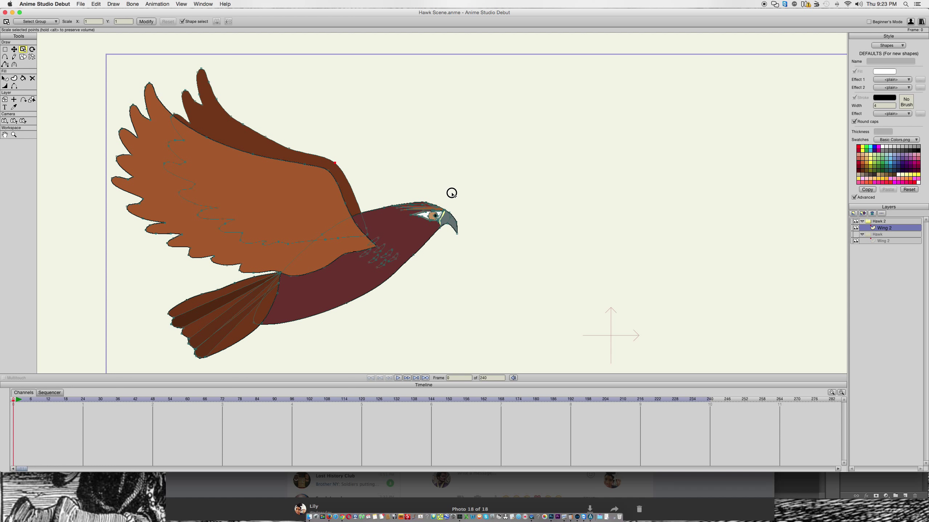
# Stretch the upper wing's edge points far right into a long tapering tip, deleting stray points.
pyautogui.press('t')
pyautogui.moveTo(339, 167); pyautogui.dragTo(494, 202)
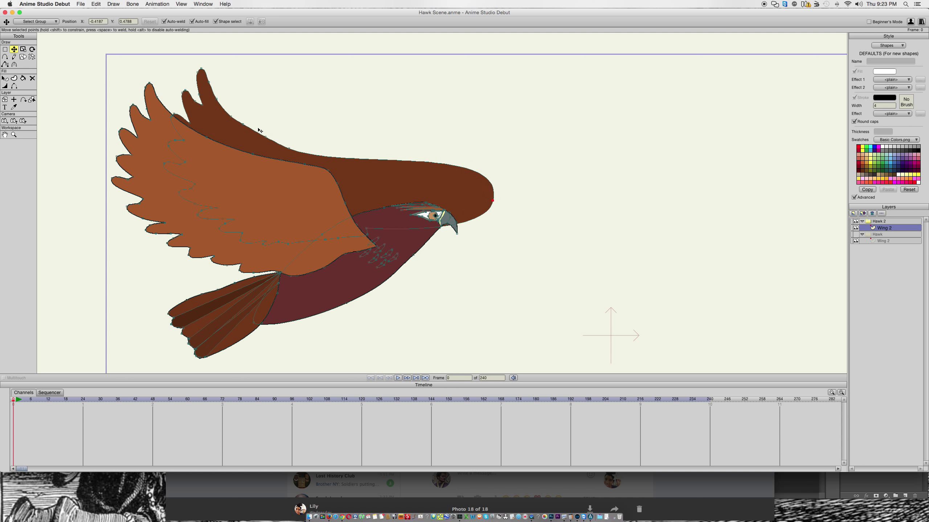
pyautogui.moveTo(293, 150); pyautogui.dragTo(598, 232)
pyautogui.click(266, 136)
pyautogui.press('Delete')
pyautogui.moveTo(245, 126); pyautogui.dragTo(230, 118)
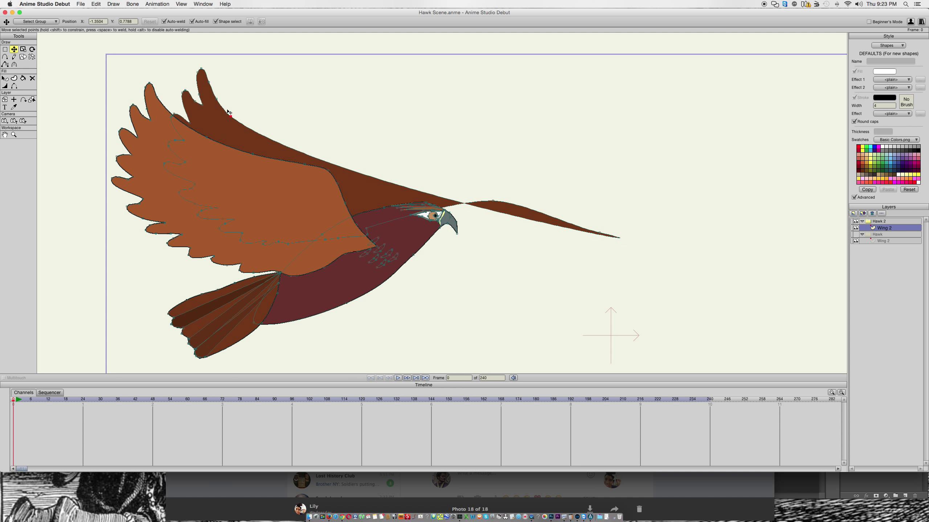
pyautogui.press('Delete')
pyautogui.moveTo(216, 98); pyautogui.dragTo(668, 259)
pyautogui.click(283, 180)
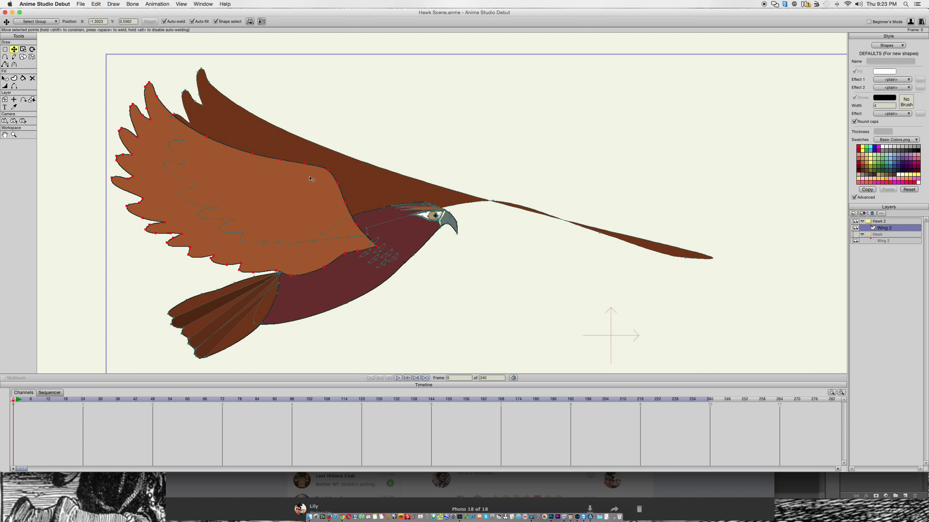
# Google 'hawk in the sky' in a new Firefox tab.
pyautogui.click(315, 507)
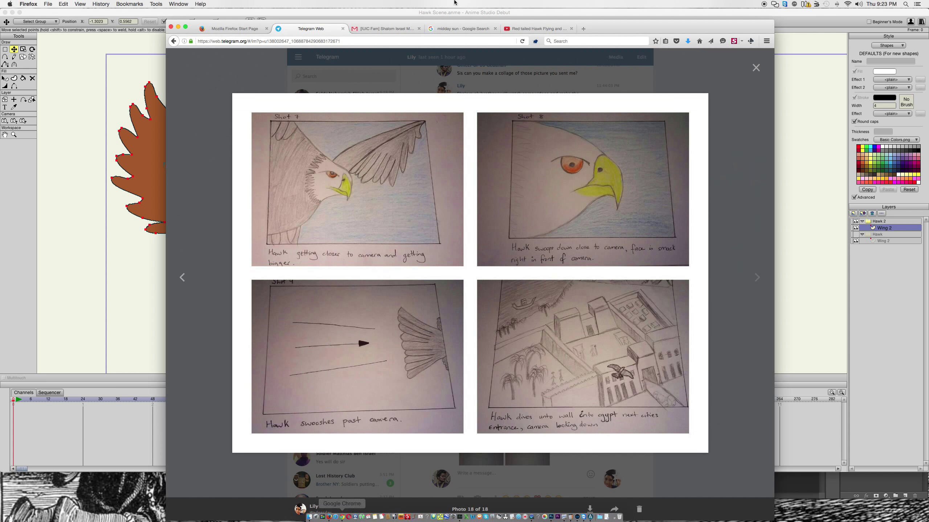
pyautogui.click(584, 29)
pyautogui.write('google.com/')
pyautogui.press('Return')
pyautogui.write('hawk')
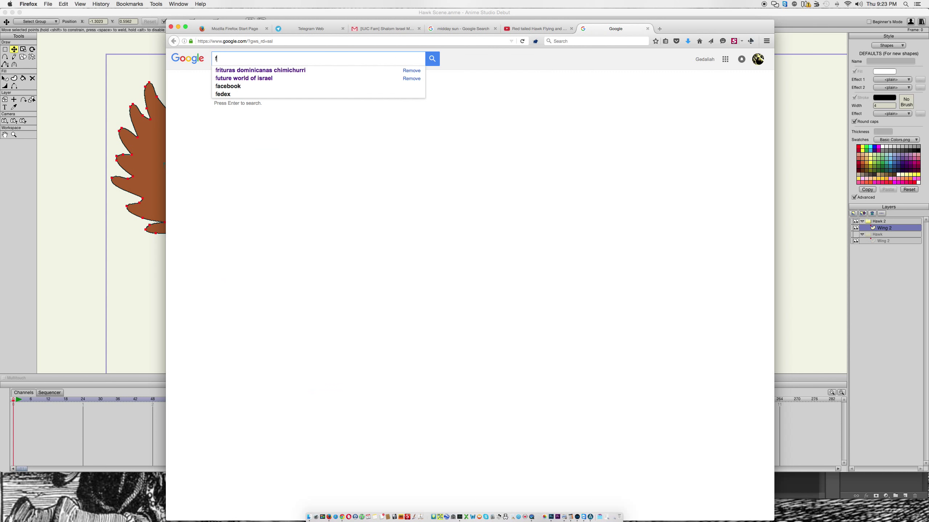
pyautogui.write(' in ')
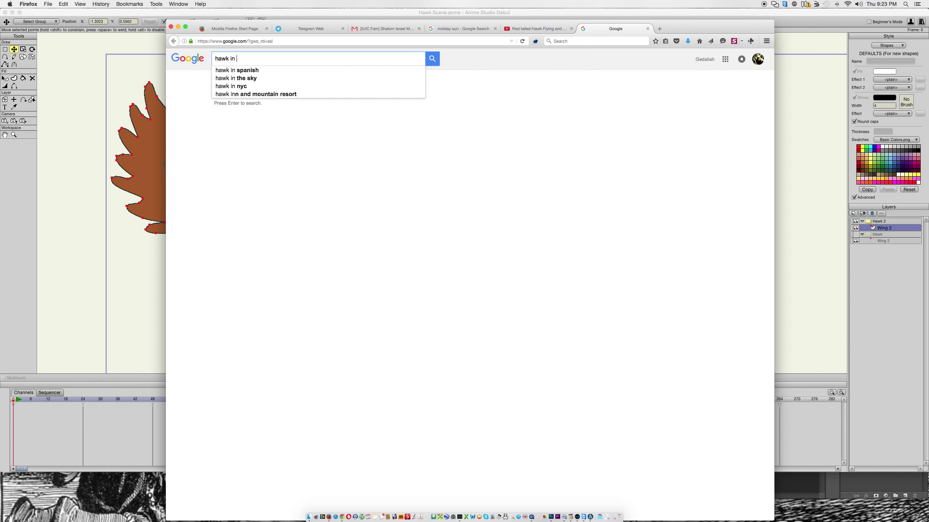
pyautogui.write('the sky')
pyautogui.press('Return')
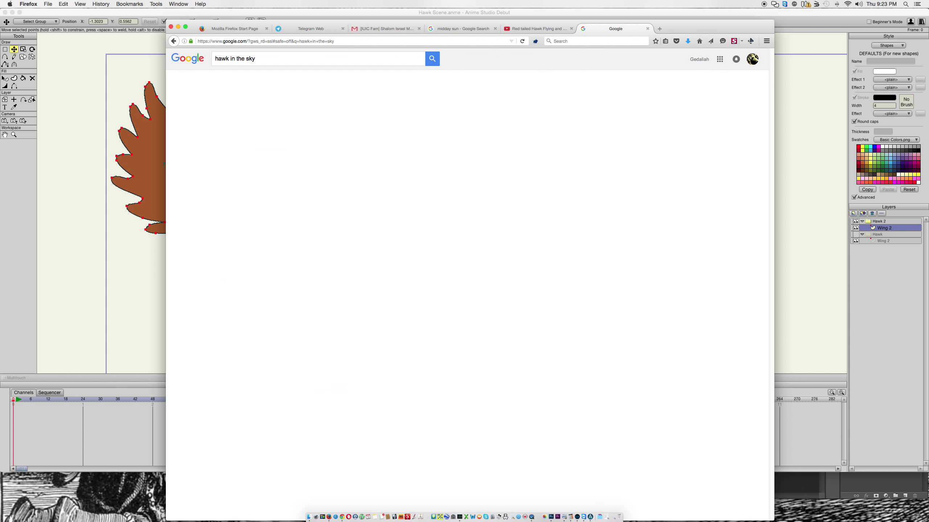
# Browse the image results and preview the red-tailed hawk photo.
pyautogui.click(240, 82)
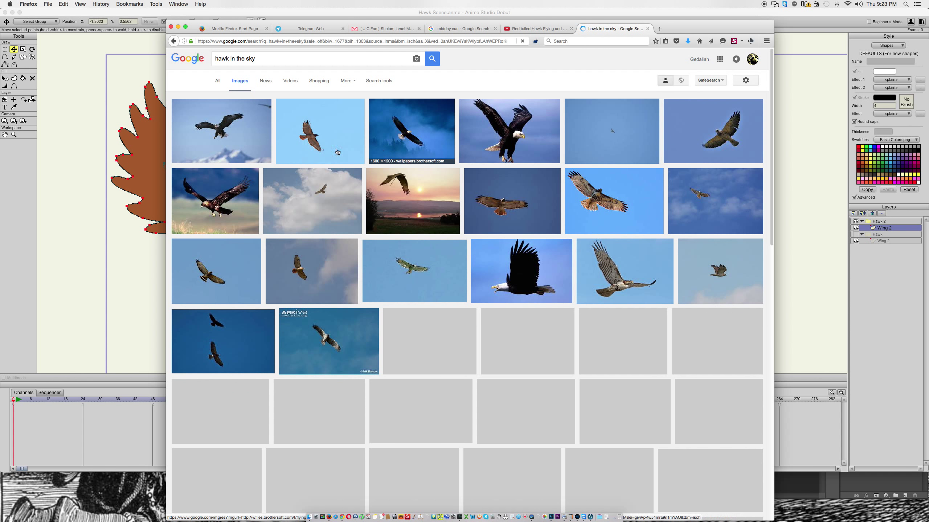
pyautogui.click(335, 154)
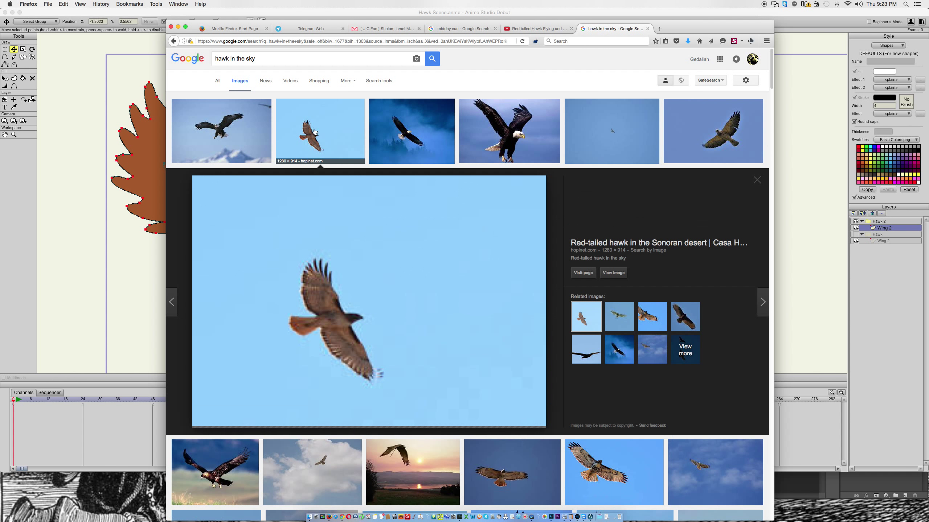
pyautogui.click(238, 130)
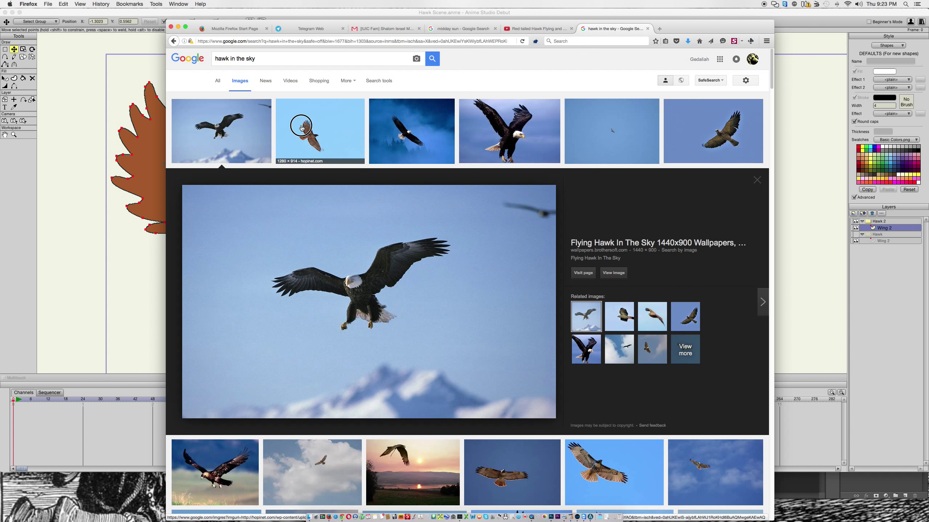
pyautogui.click(302, 129)
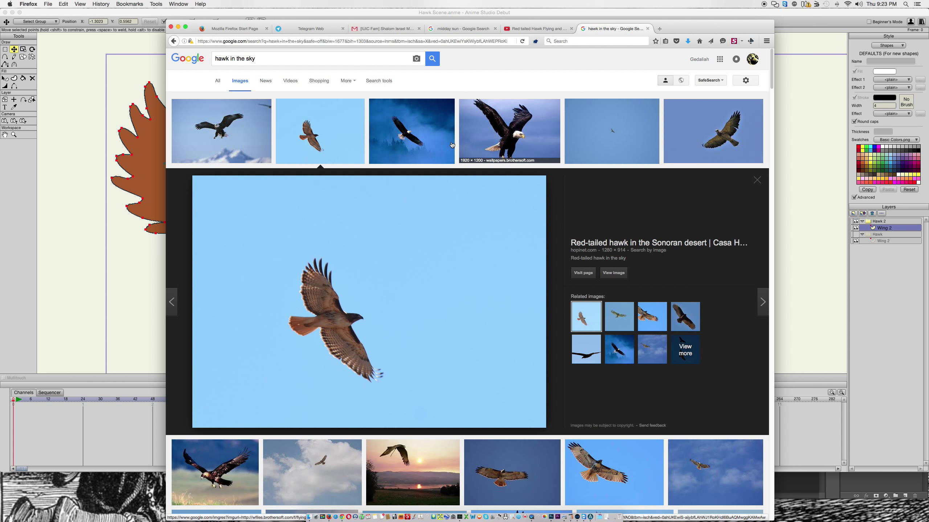
pyautogui.click(413, 142)
pyautogui.click(341, 143)
# Save the red-tailed hawk photo into the anime/untitled folder.
pyautogui.rightClick(400, 280)
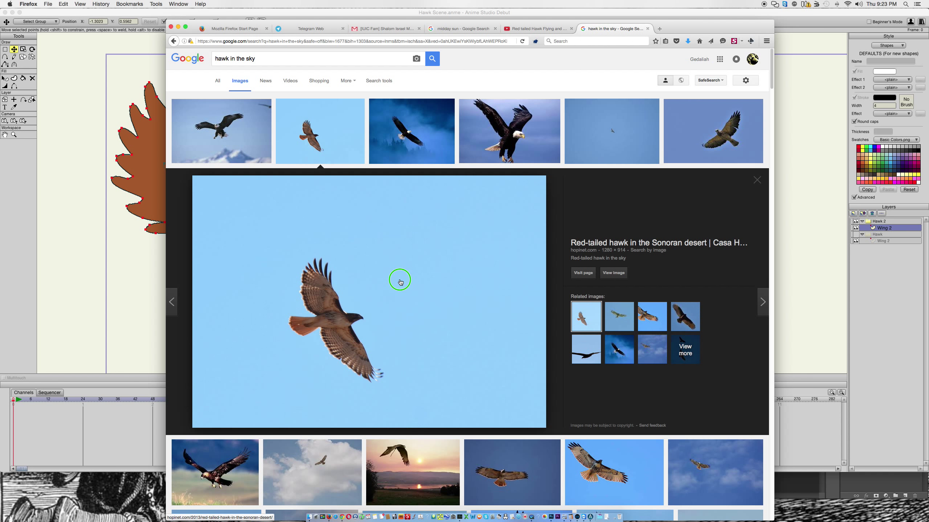
pyautogui.click(365, 314)
pyautogui.scroll(-5, 478, 296)
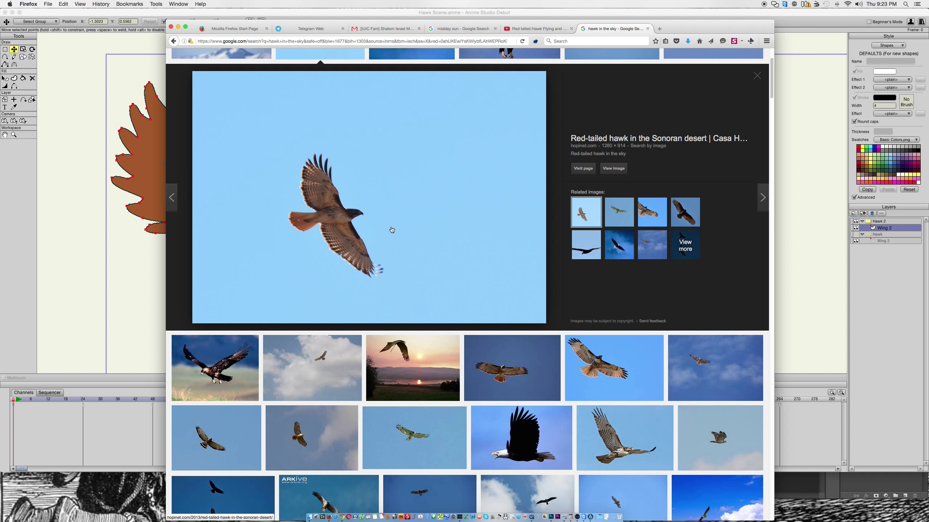
pyautogui.rightClick(391, 229)
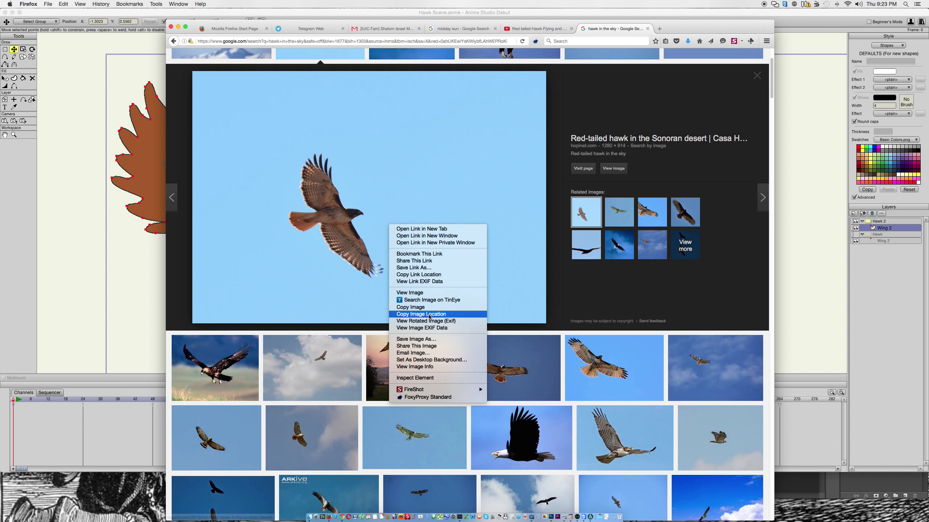
pyautogui.click(417, 339)
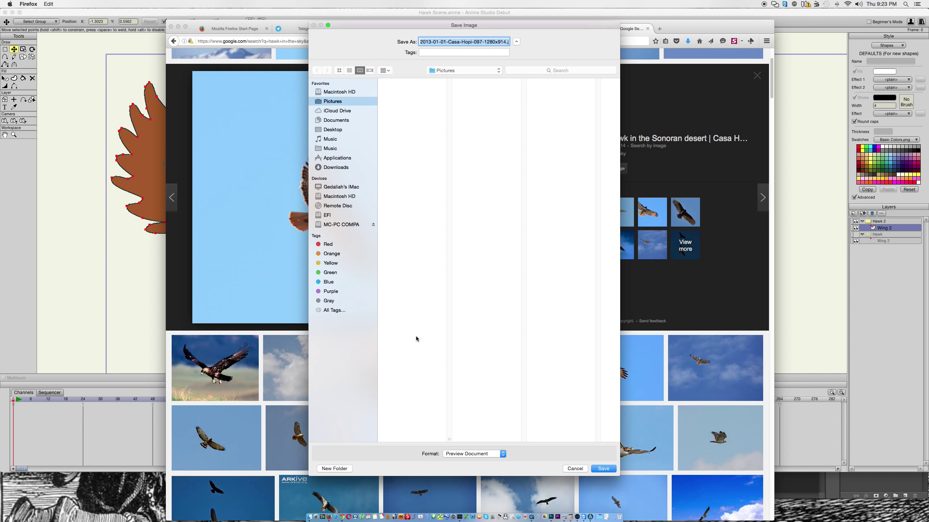
pyautogui.click(411, 91)
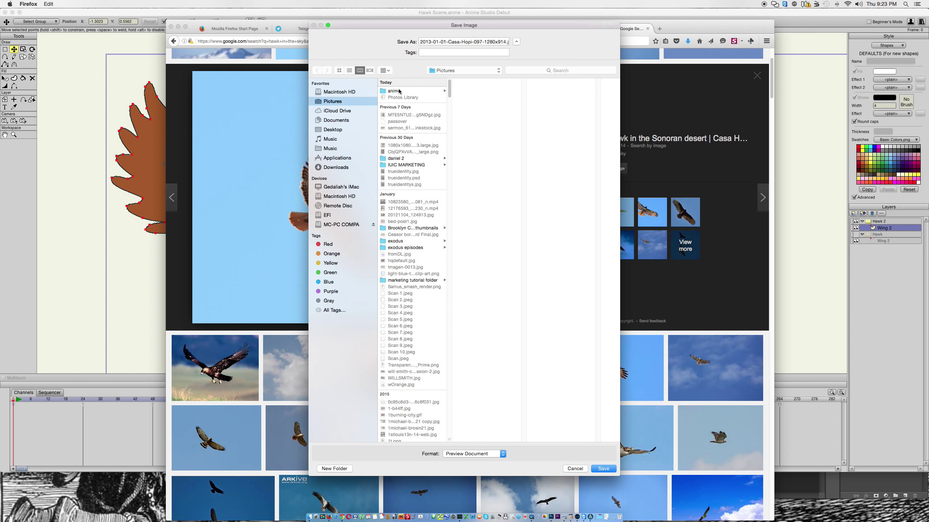
pyautogui.click(479, 91)
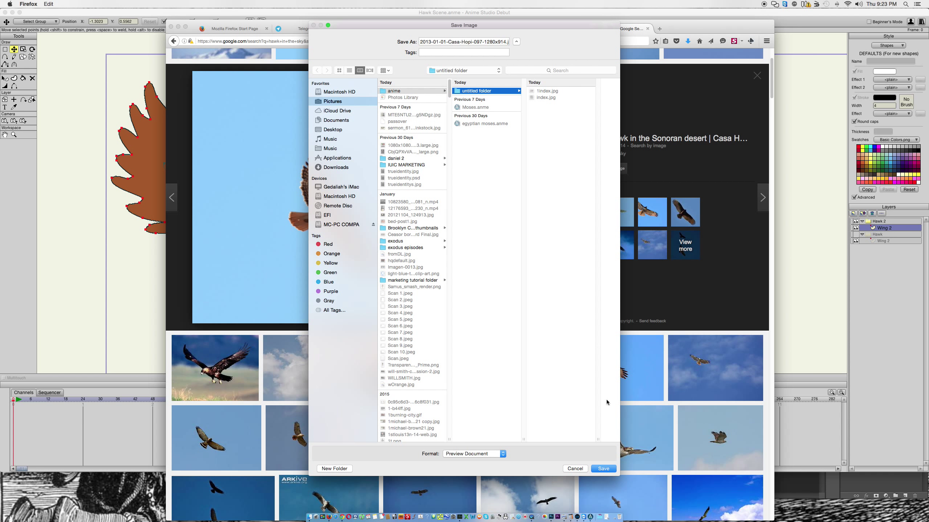
pyautogui.click(604, 469)
# Close the current document without saving the wing edits.
pyautogui.click(90, 104)
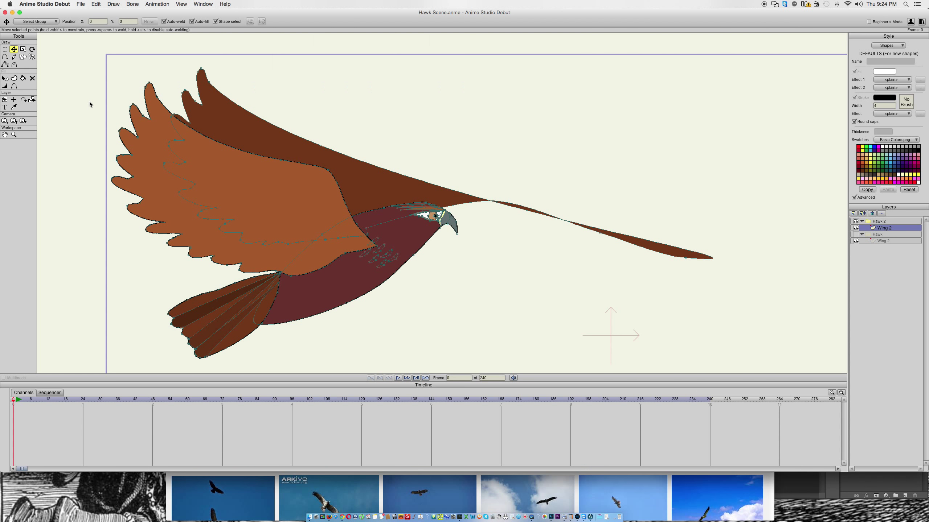
pyautogui.press('super+w')
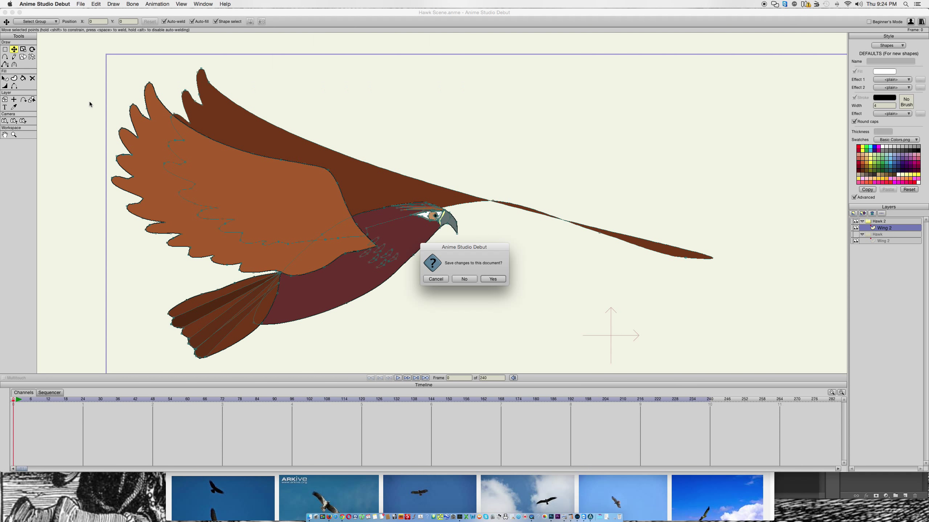
pyautogui.click(431, 280)
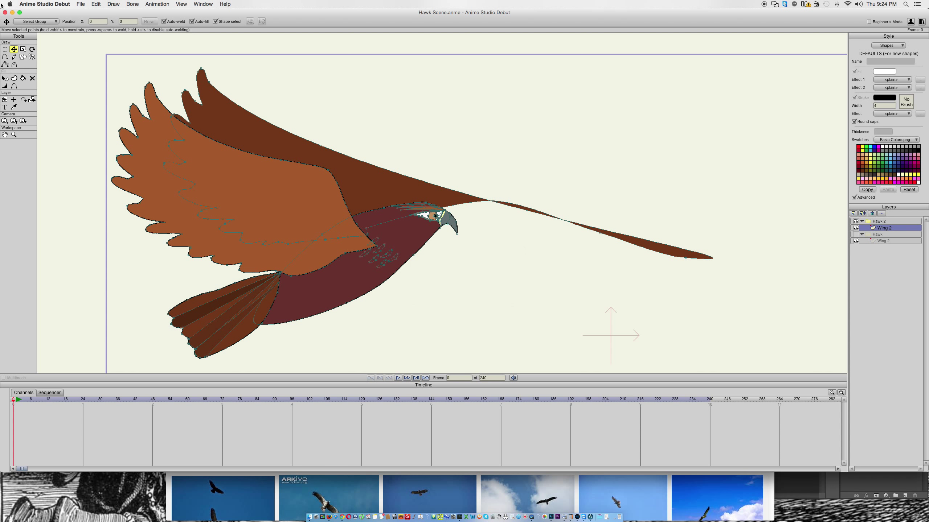
pyautogui.click(96, 3)
pyautogui.click(92, 20)
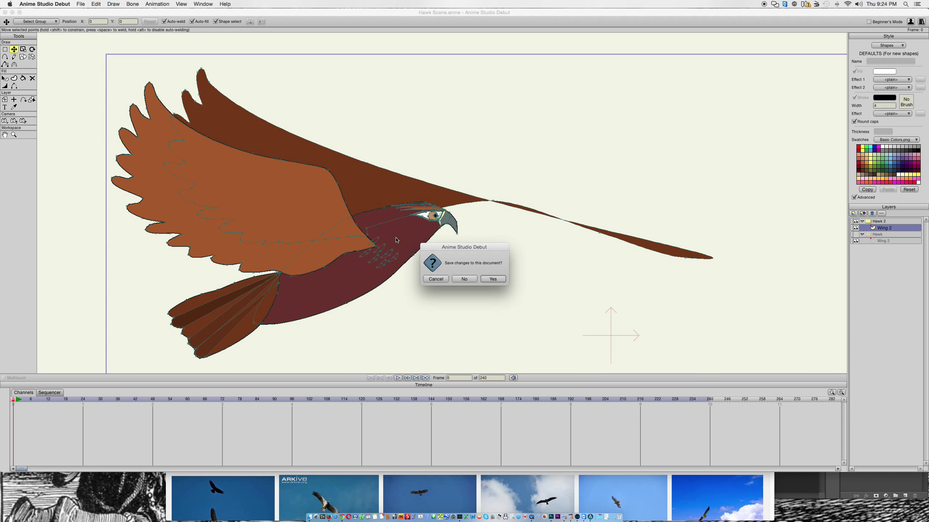
pyautogui.click(457, 280)
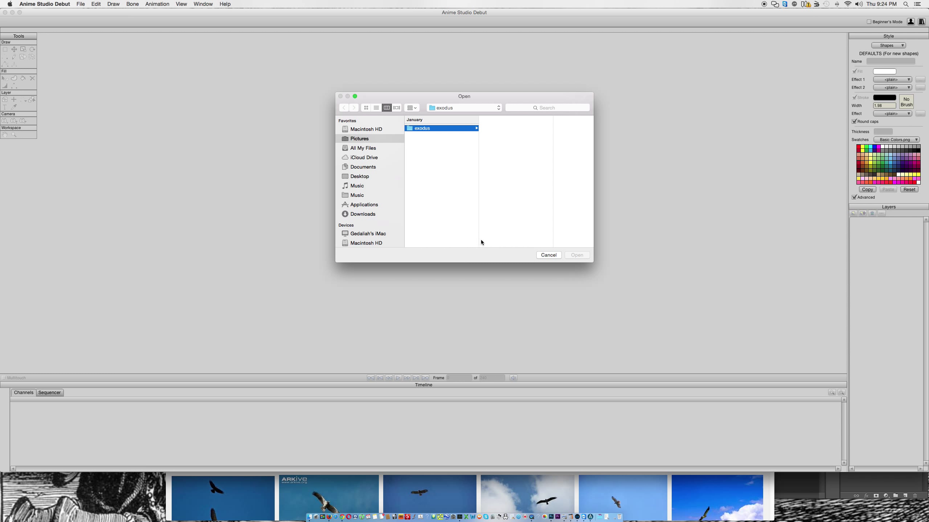
pyautogui.click(555, 255)
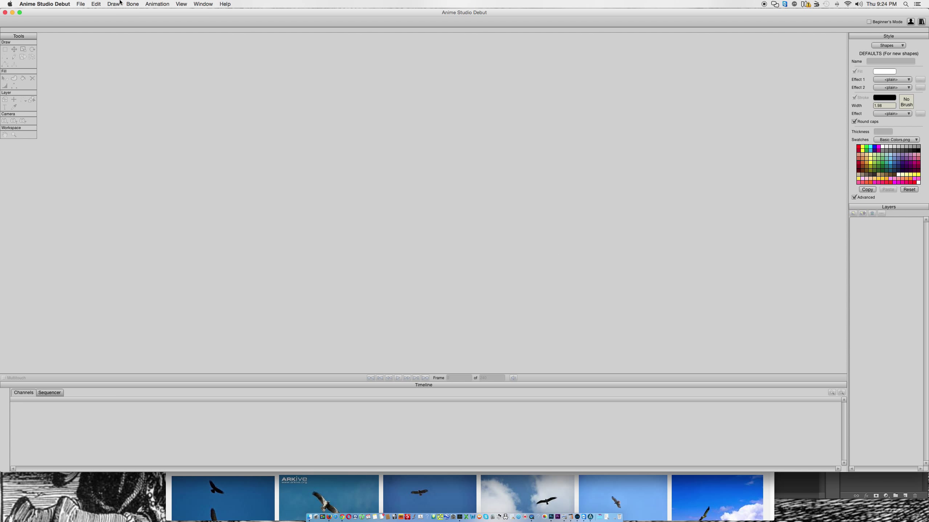
# Reopen Hawk Scene.anme from the recent files list.
pyautogui.click(80, 3)
pyautogui.moveTo(110, 27)
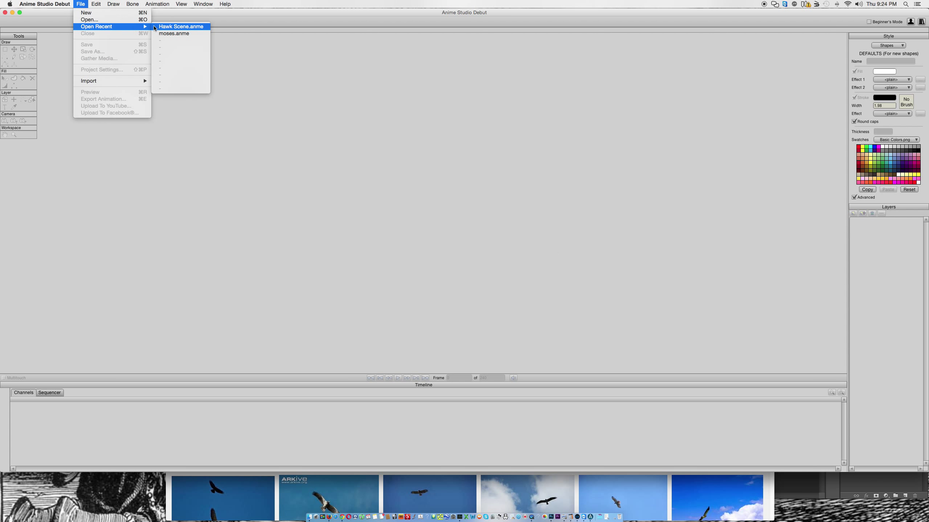
pyautogui.click(163, 27)
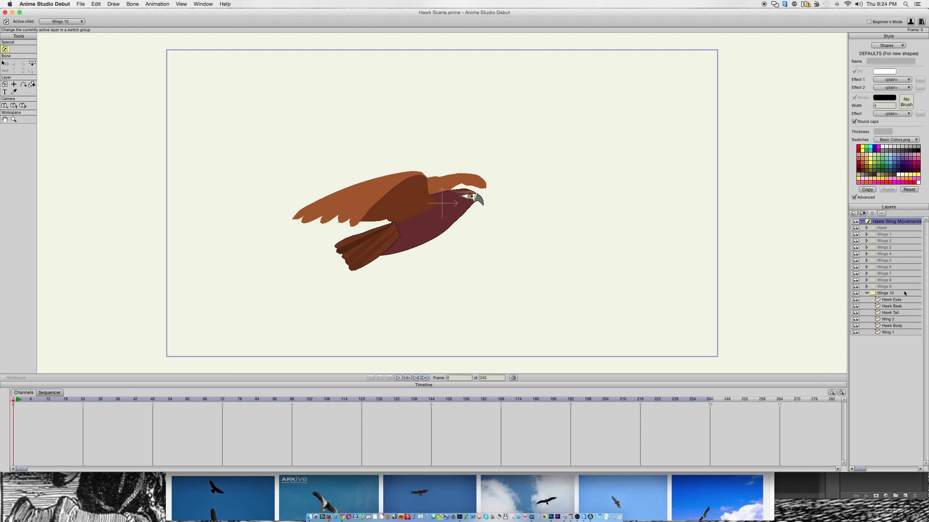
# Delete the Wings 9 pose group.
pyautogui.click(886, 298)
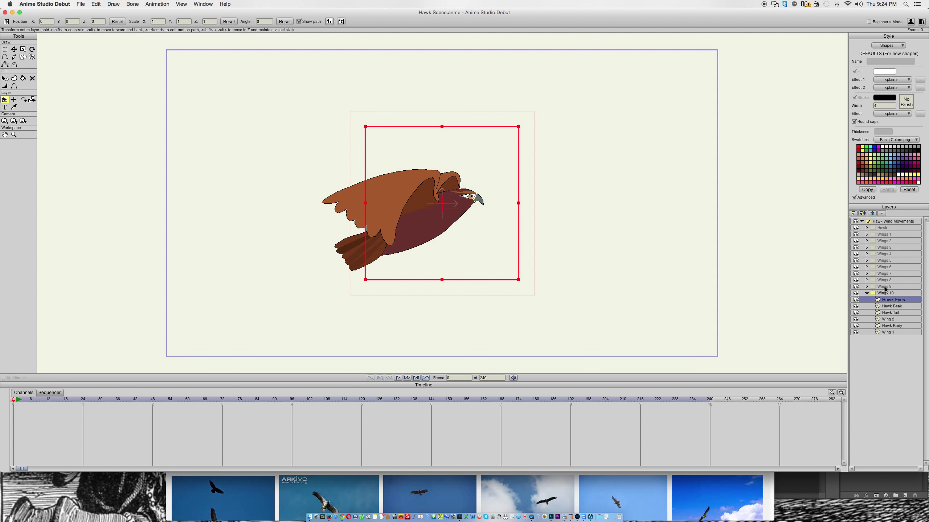
pyautogui.click(884, 288)
pyautogui.click(872, 214)
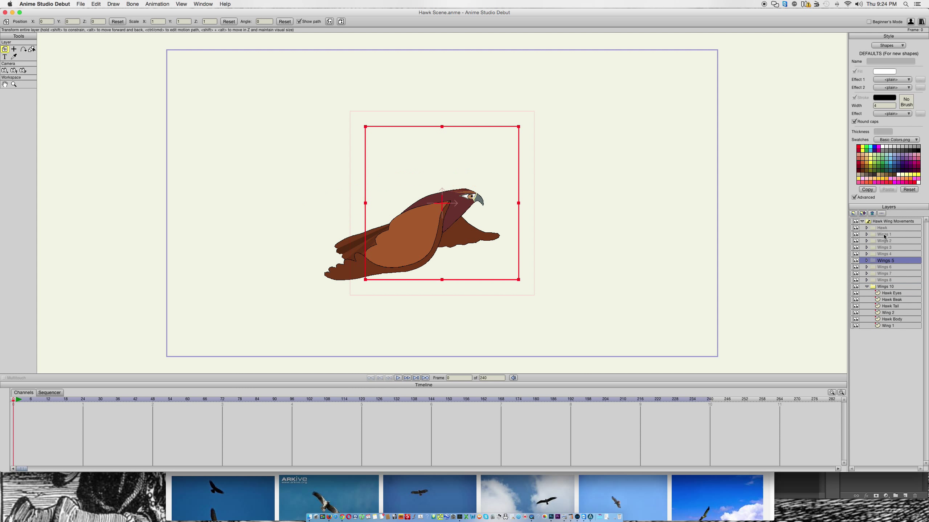
# Delete the Wings 1 onward pose groups, undoing the accidental deletion of Wings 10.
pyautogui.click(882, 227)
pyautogui.click(876, 221)
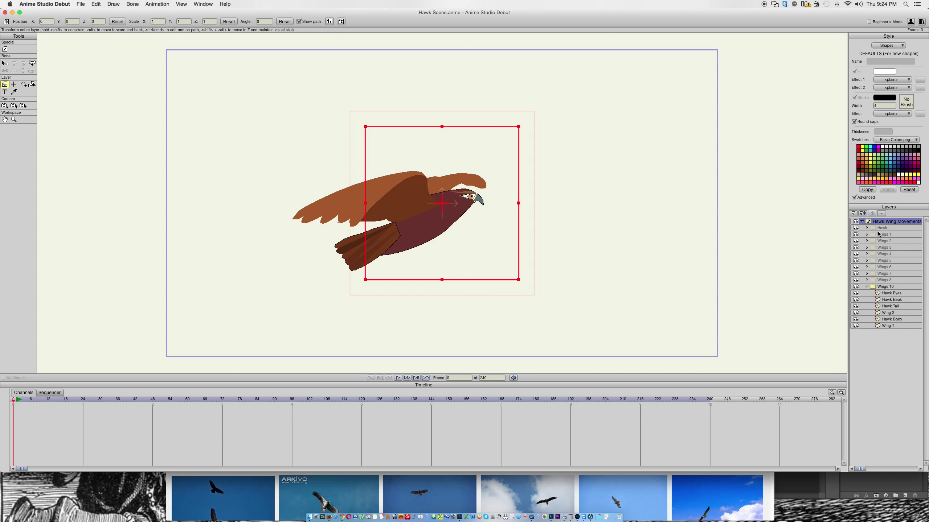
pyautogui.click(877, 227)
pyautogui.click(877, 235)
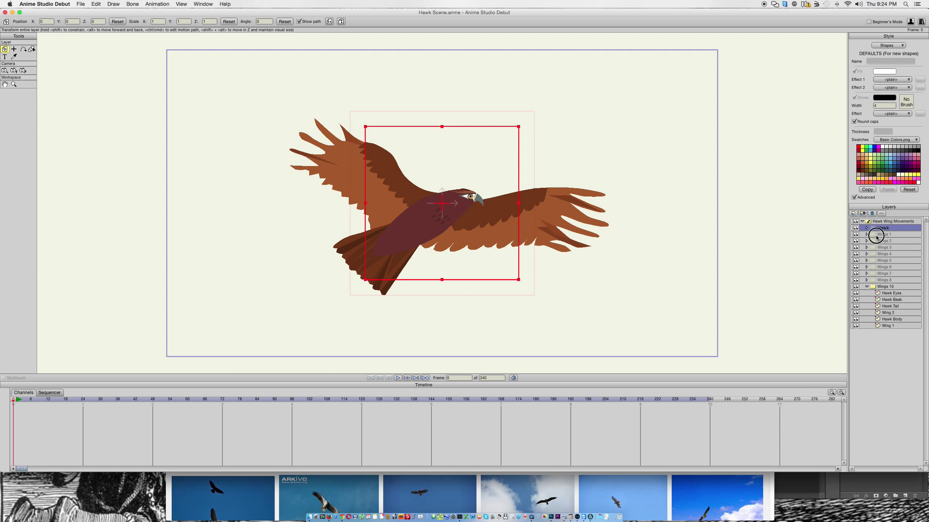
pyautogui.click(875, 214)
pyautogui.click(874, 215)
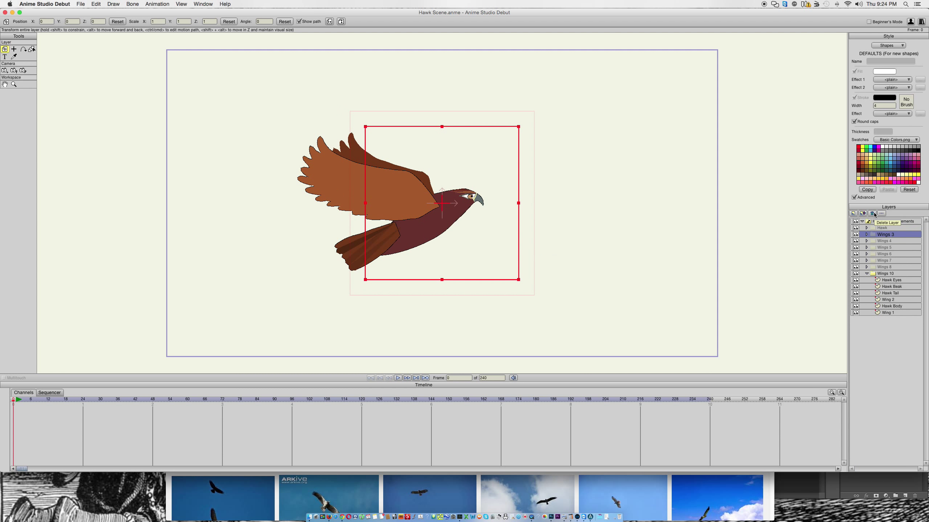
pyautogui.click(874, 215)
pyautogui.click(874, 214)
pyautogui.click(874, 214)
pyautogui.click(874, 215)
pyautogui.click(874, 215)
pyautogui.click(874, 215)
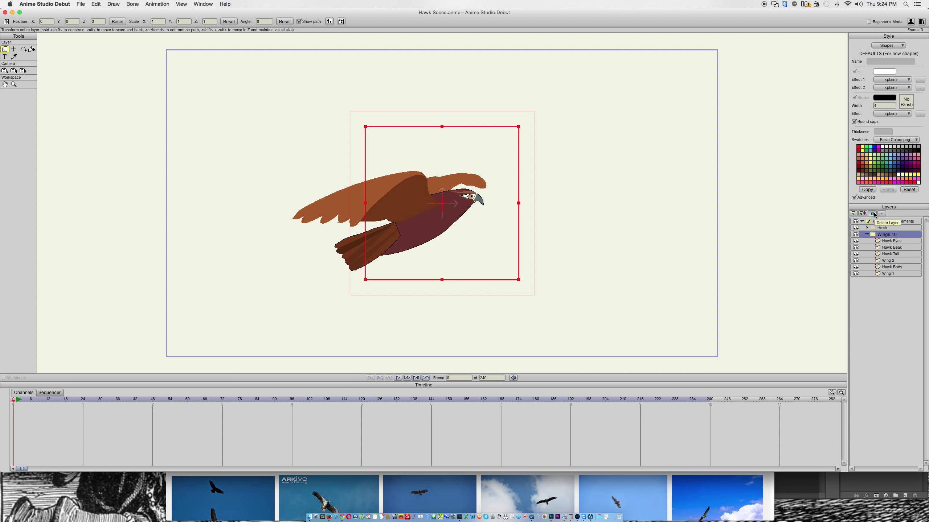
pyautogui.click(874, 215)
pyautogui.press('super+z')
# Try repositioning the Hawk group in the layer stack.
pyautogui.click(877, 228)
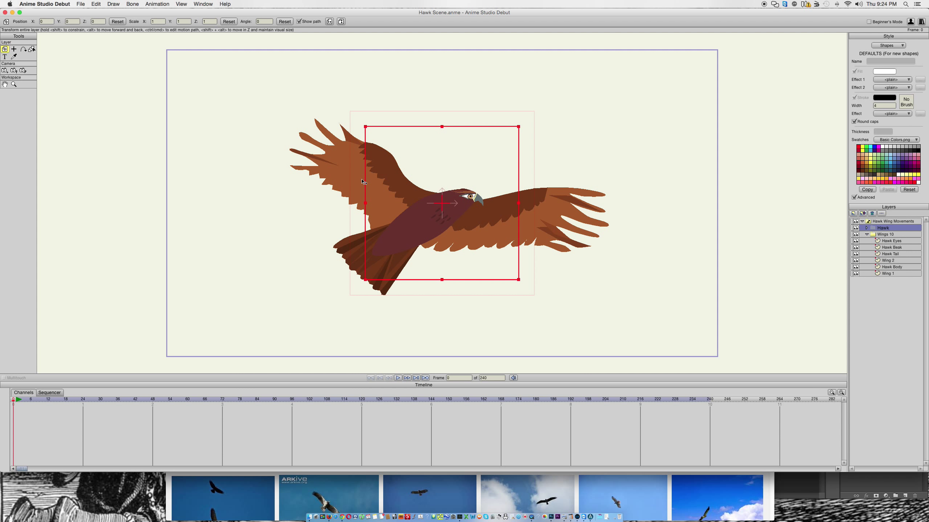
pyautogui.click(875, 221)
pyautogui.click(875, 228)
pyautogui.click(880, 232)
pyautogui.moveTo(880, 233); pyautogui.dragTo(875, 231)
# Move the Wings 10 group below Hawk to the bottom and hide it.
pyautogui.click(865, 234)
pyautogui.click(870, 224)
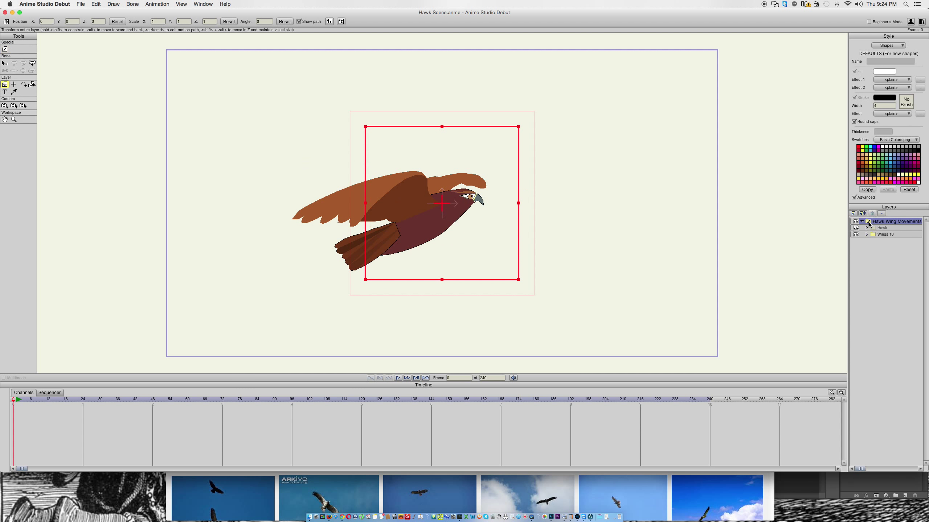
pyautogui.click(873, 227)
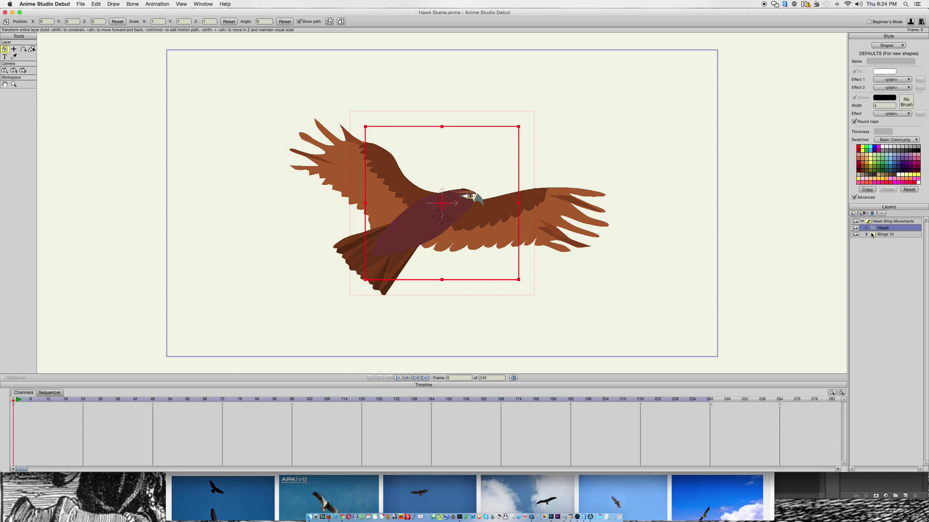
pyautogui.click(872, 234)
pyautogui.click(867, 235)
pyautogui.click(867, 235)
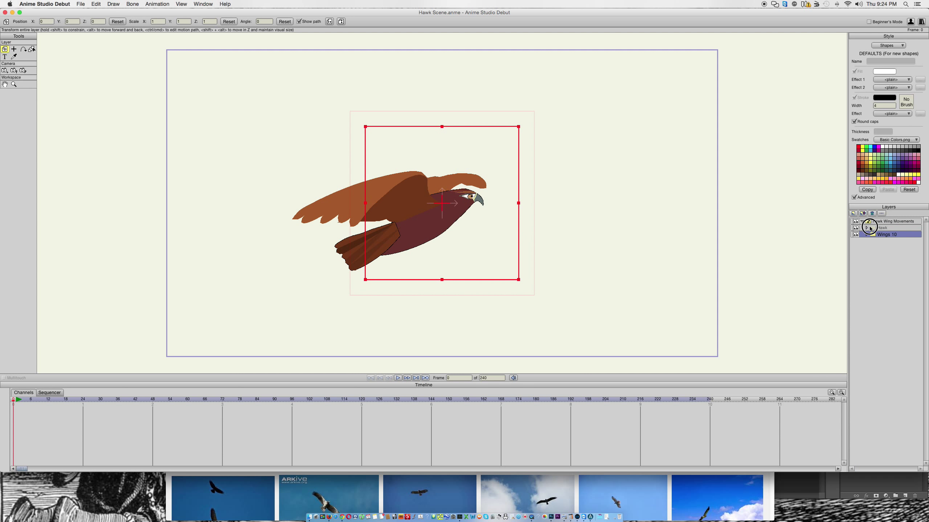
pyautogui.click(869, 227)
pyautogui.moveTo(883, 230); pyautogui.dragTo(879, 266)
pyautogui.moveTo(868, 229); pyautogui.dragTo(889, 290)
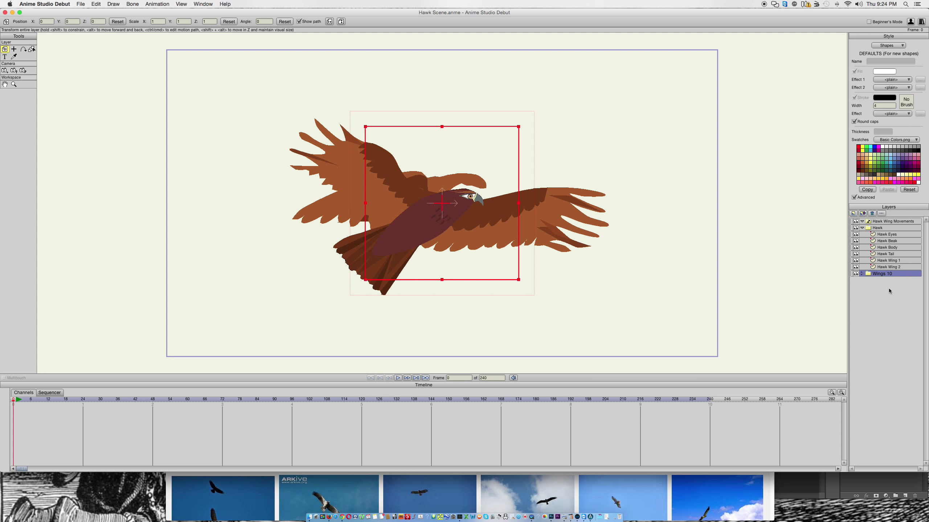
pyautogui.click(856, 273)
# Delete the Hawk Wing Movements layer and select the Hawk Eyes layer.
pyautogui.click(871, 229)
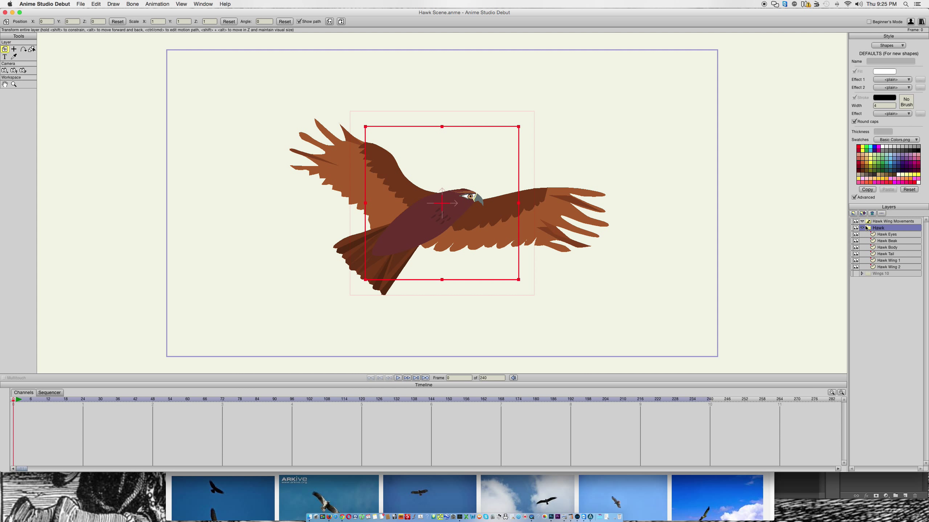
pyautogui.click(874, 222)
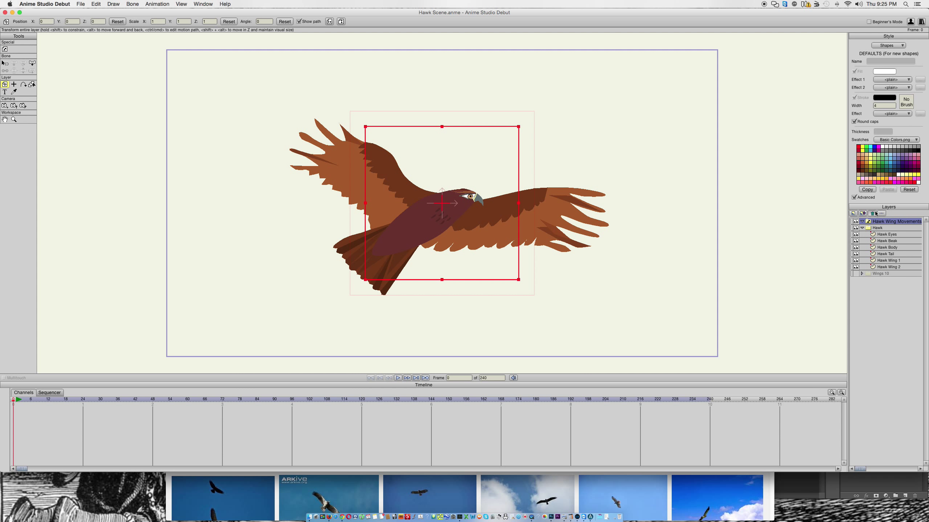
pyautogui.click(875, 213)
pyautogui.click(879, 228)
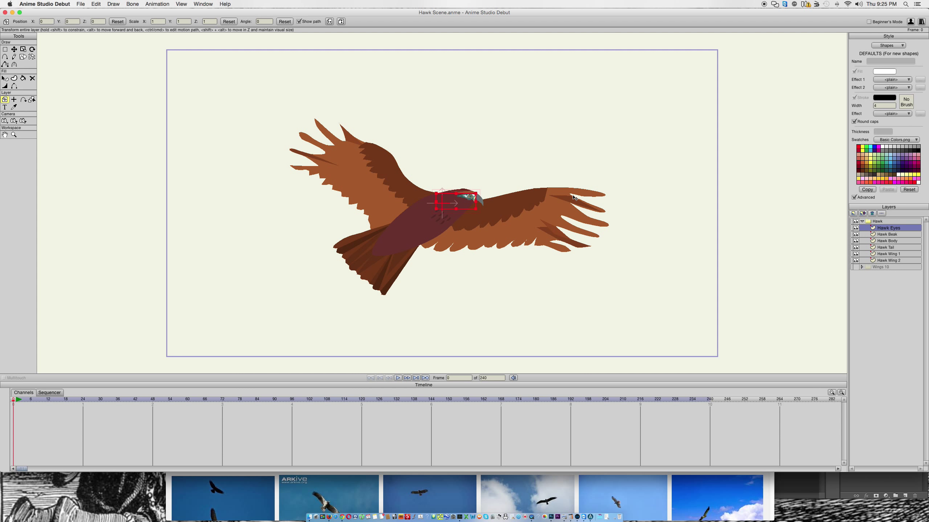
# Copy all the eye points, hide Hawk Eyes, and paste them into the Hawk Beak layer.
pyautogui.press('g')
pyautogui.moveTo(254, 80); pyautogui.dragTo(651, 349)
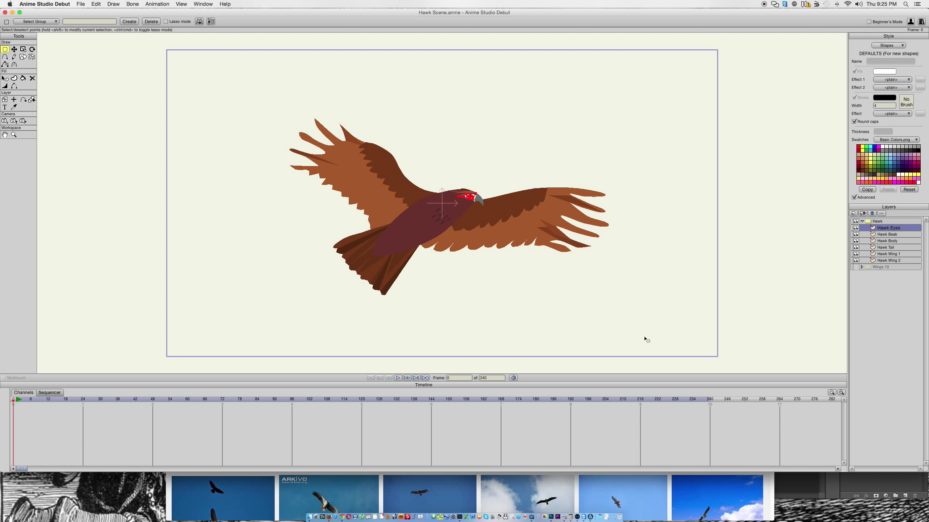
pyautogui.click(879, 235)
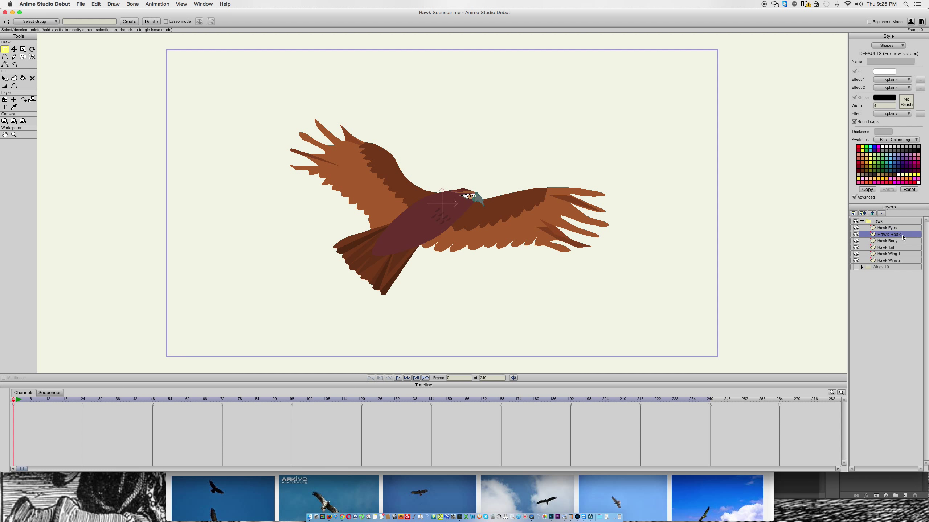
pyautogui.click(880, 228)
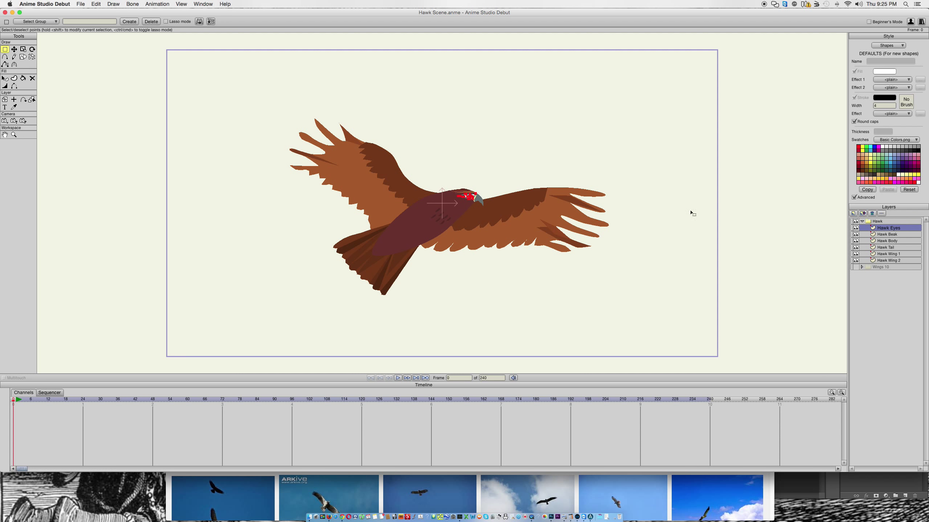
pyautogui.click(892, 236)
pyautogui.click(856, 228)
pyautogui.press('t')
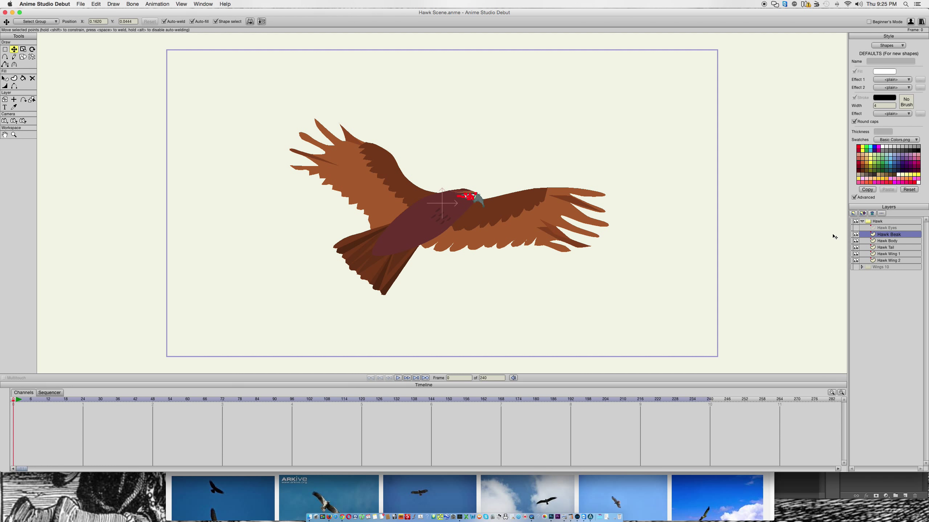
# Copy the beak and eye shapes and paste them into the Hawk Body layer.
pyautogui.press('g')
pyautogui.moveTo(677, 84); pyautogui.dragTo(176, 311)
pyautogui.press('super+c')
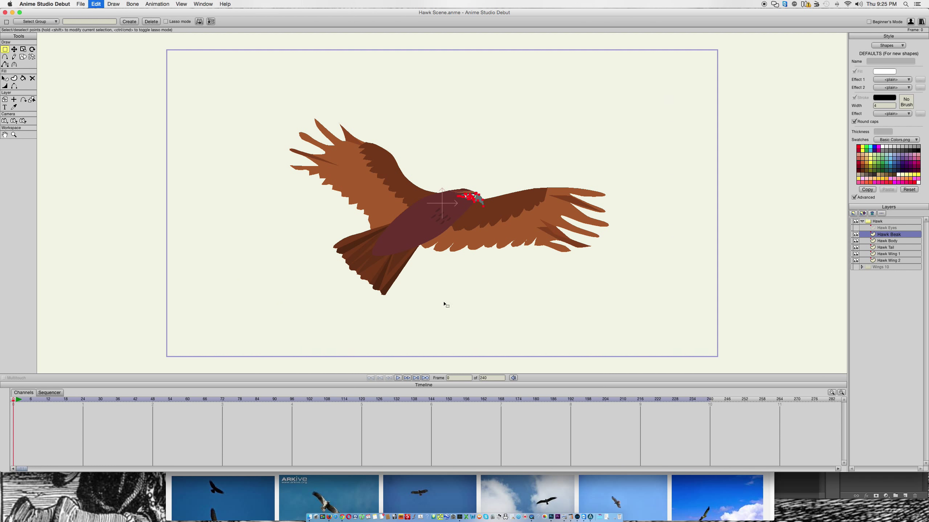
pyautogui.click(880, 241)
pyautogui.click(856, 234)
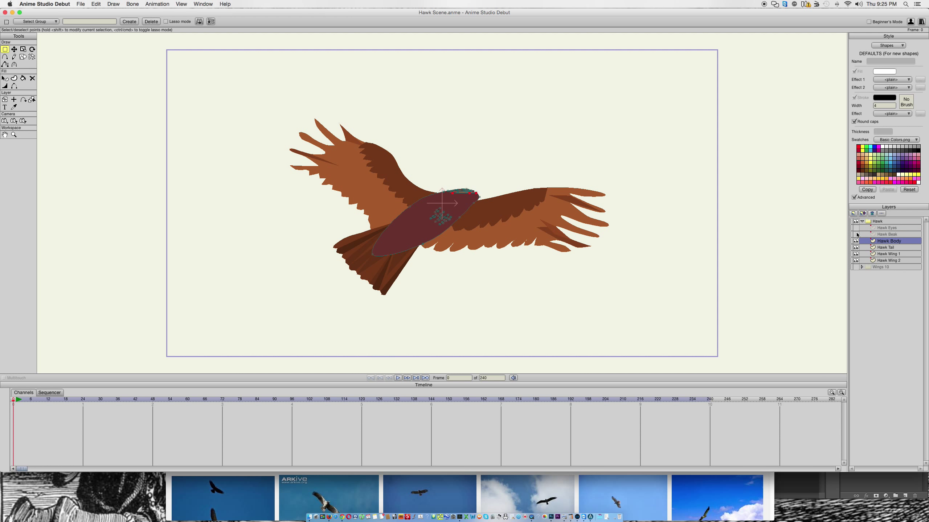
pyautogui.press('super+v')
pyautogui.press('t')
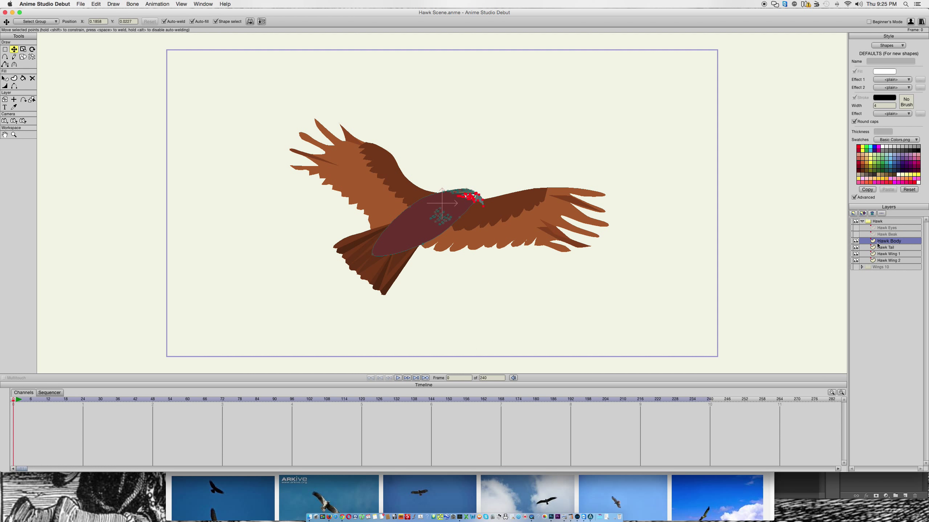
# Carry the combined head and body shapes into the Hawk Tail layer.
pyautogui.press('g')
pyautogui.moveTo(716, 76); pyautogui.dragTo(177, 301)
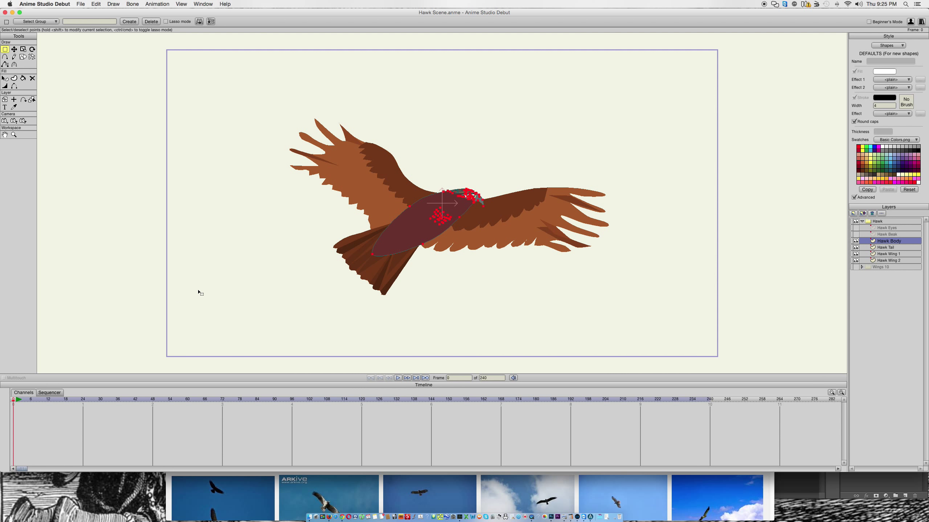
pyautogui.click(856, 241)
pyautogui.click(880, 248)
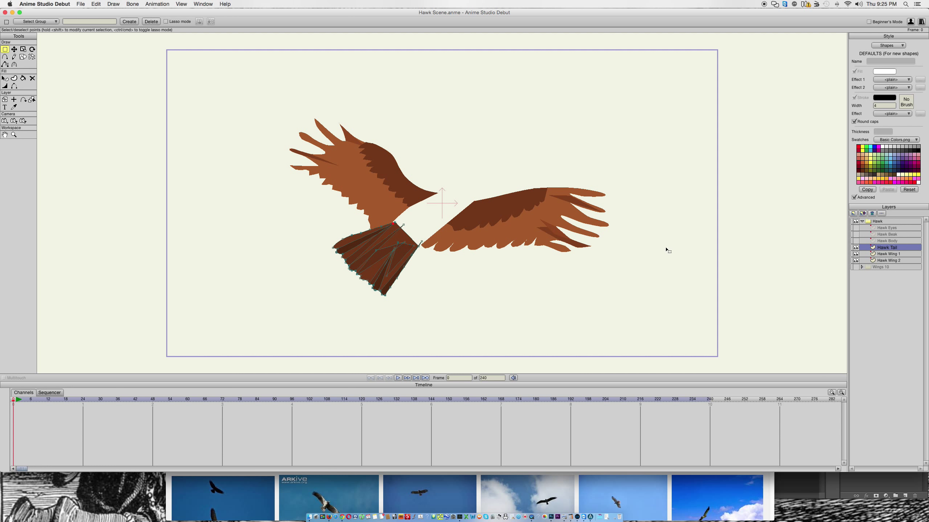
pyautogui.press('t')
# Carry the body and tail shapes into the Hawk Wing 1 layer.
pyautogui.press('g')
pyautogui.moveTo(724, 72); pyautogui.dragTo(186, 331)
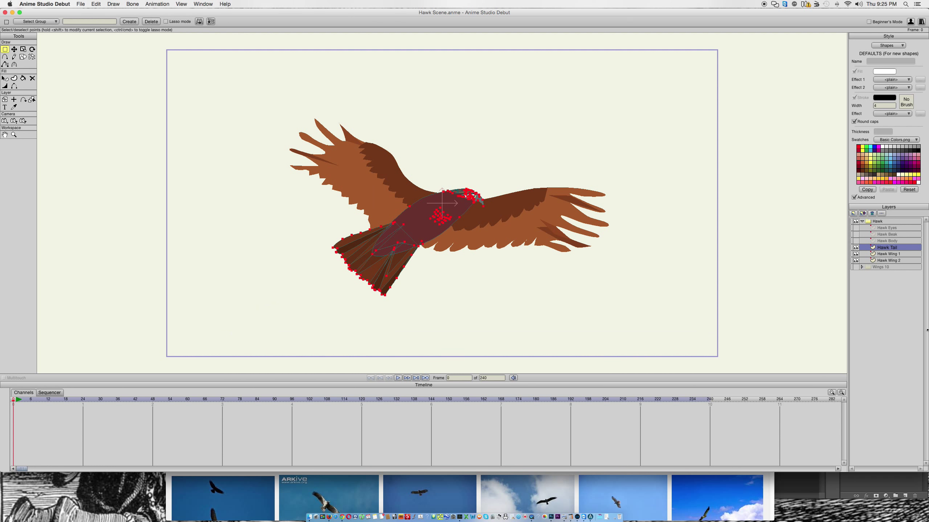
pyautogui.click(856, 248)
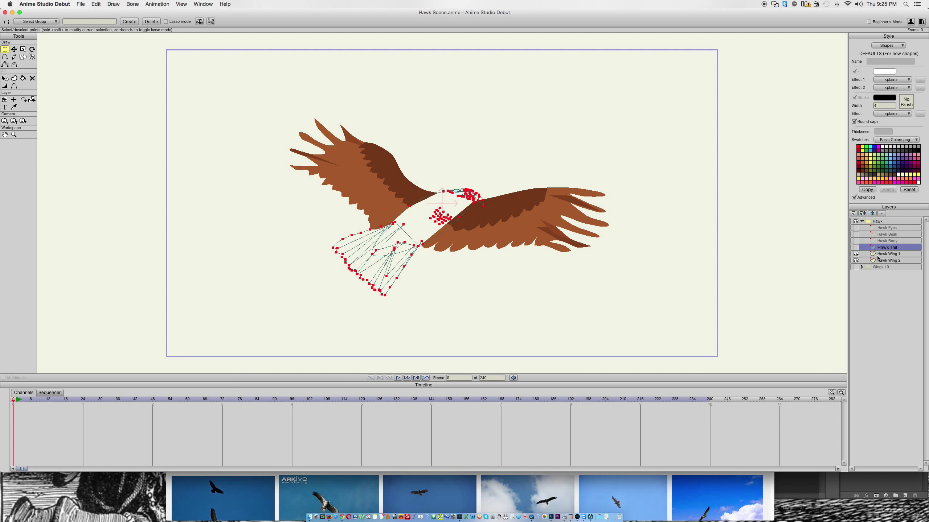
pyautogui.click(888, 255)
pyautogui.press('super+v')
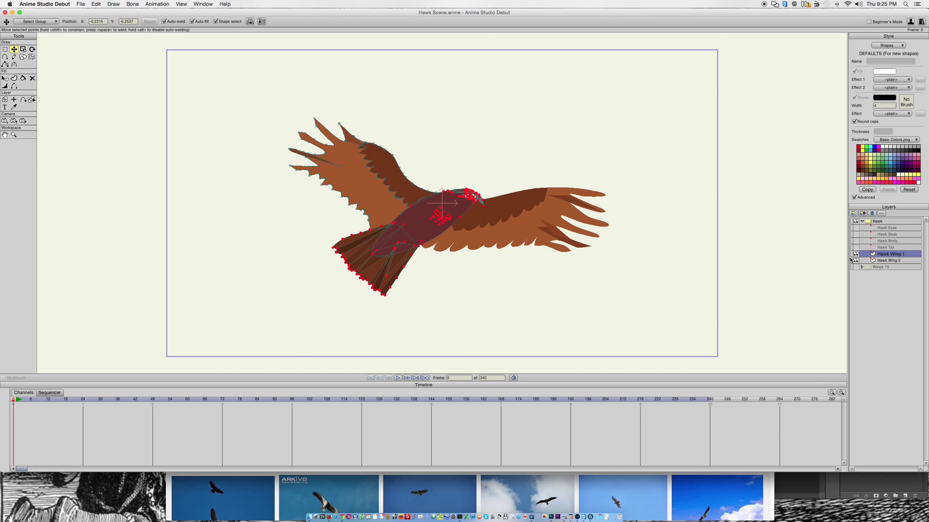
# Copy every hawk shape from Hawk Wing 1 and paste it into Hawk Wing 2.
pyautogui.press('e')
pyautogui.moveTo(728, 83); pyautogui.dragTo(126, 334)
pyautogui.press('super+c')
pyautogui.click(856, 254)
pyautogui.click(880, 261)
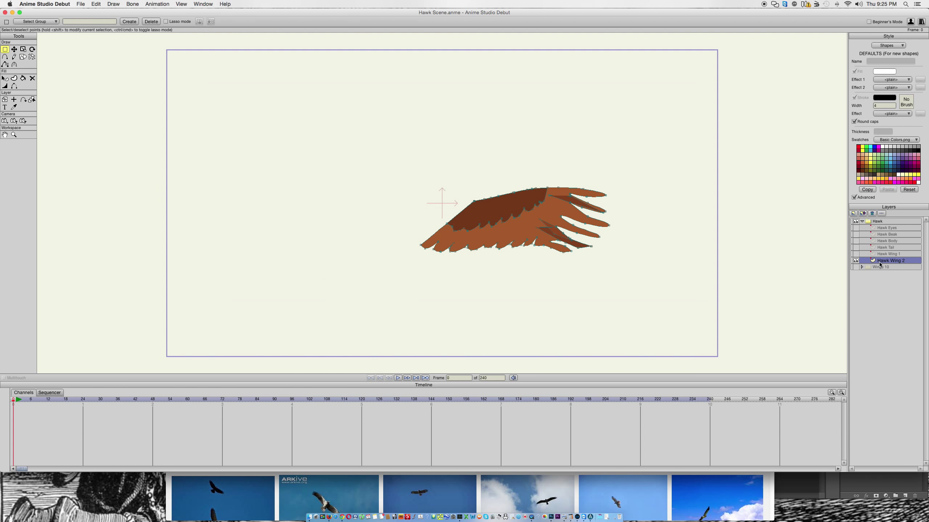
pyautogui.press('super+v')
pyautogui.click(13, 49)
pyautogui.click(212, 157)
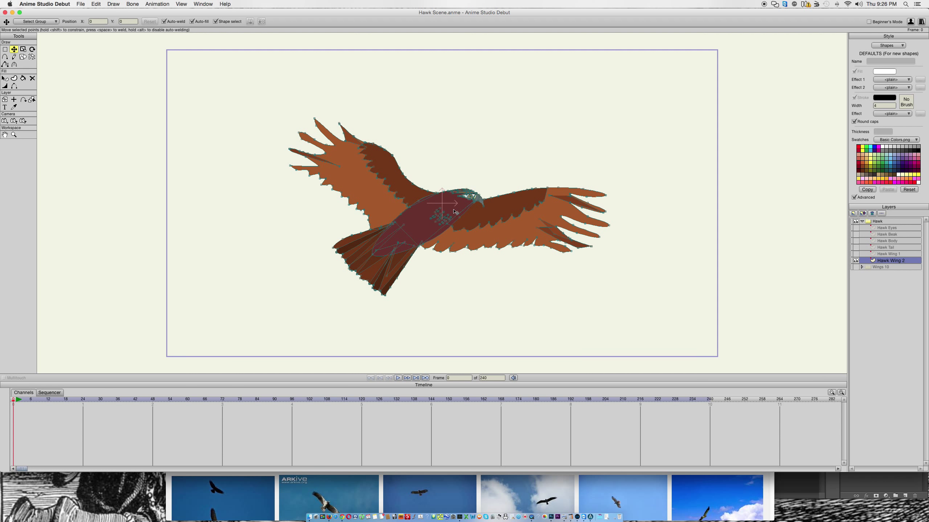
# Delete the Eyes, Beak, Body, Tail and Wing 1 layers, then zoom in on the merged hawk.
pyautogui.click(888, 227)
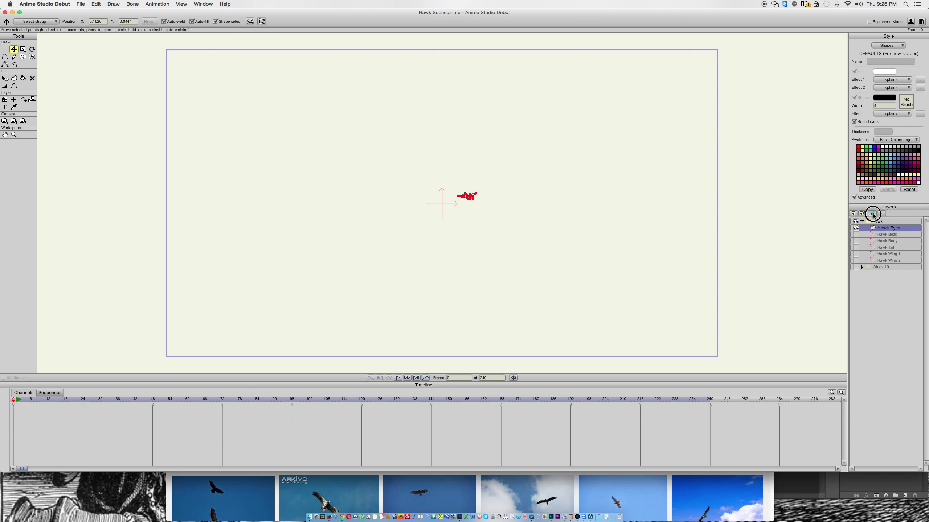
pyautogui.click(873, 214)
pyautogui.click(872, 214)
pyautogui.click(873, 214)
pyautogui.click(873, 214)
pyautogui.click(872, 214)
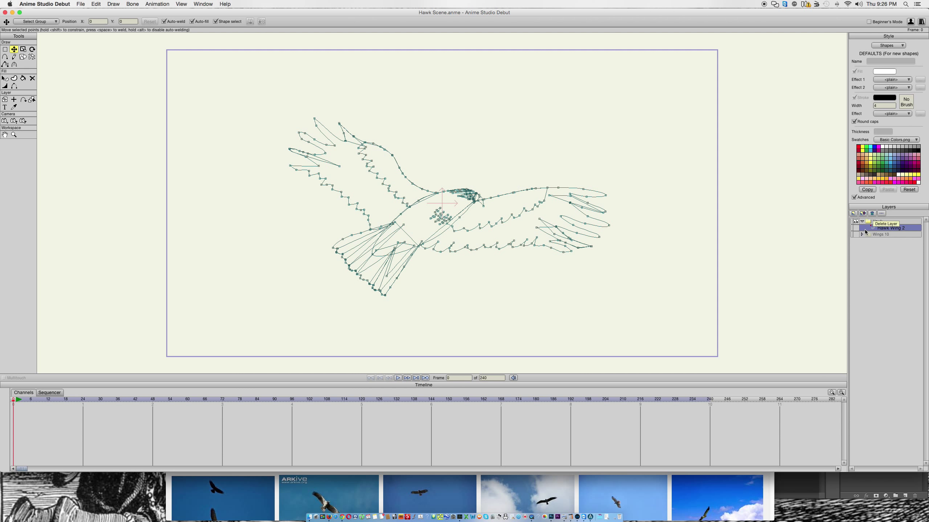
pyautogui.click(855, 228)
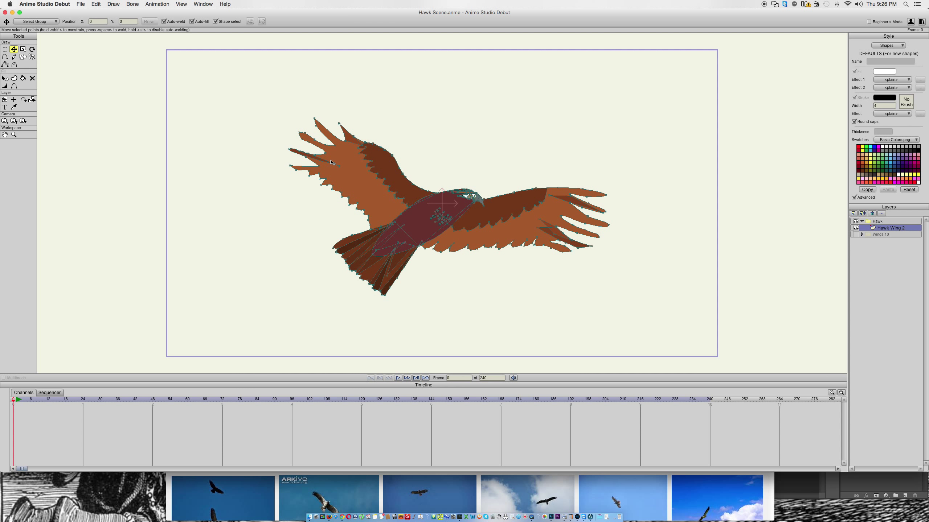
pyautogui.scroll(5, 366, 148)
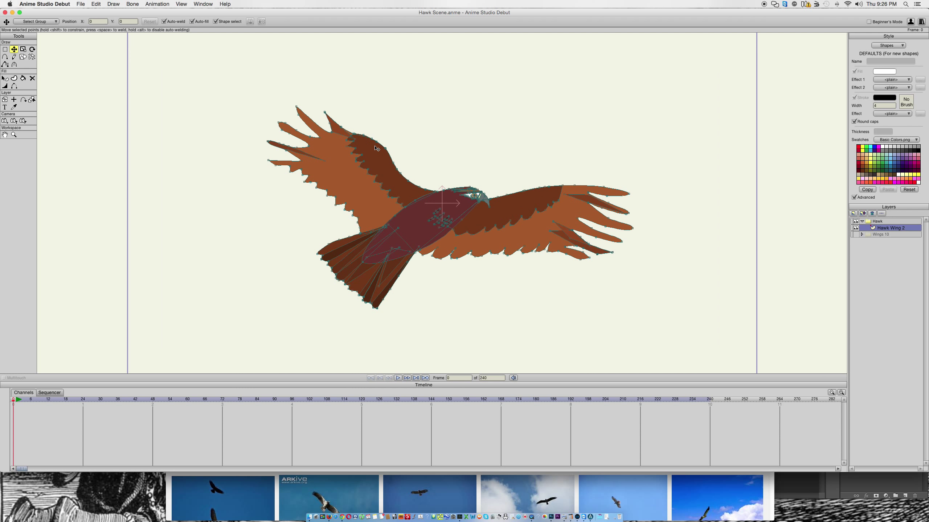
pyautogui.moveTo(296, 126); pyautogui.dragTo(365, 172)
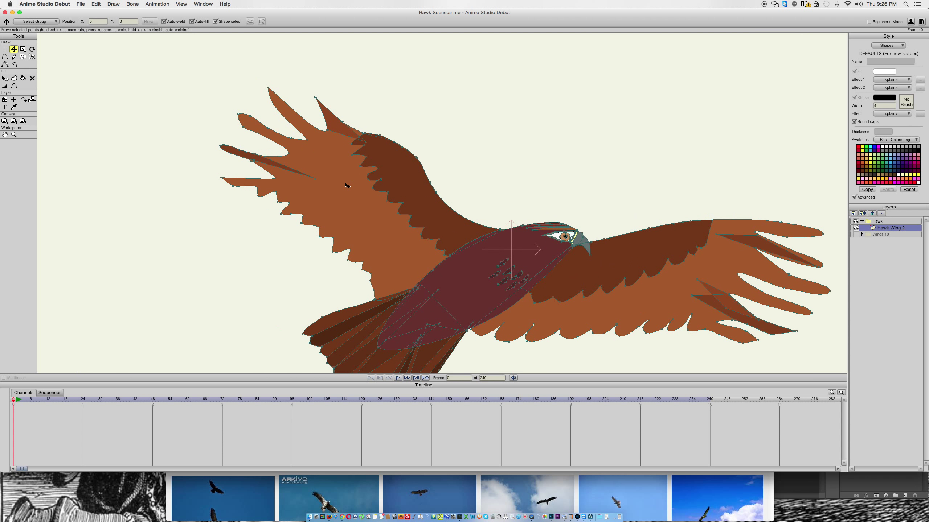
pyautogui.click(249, 487)
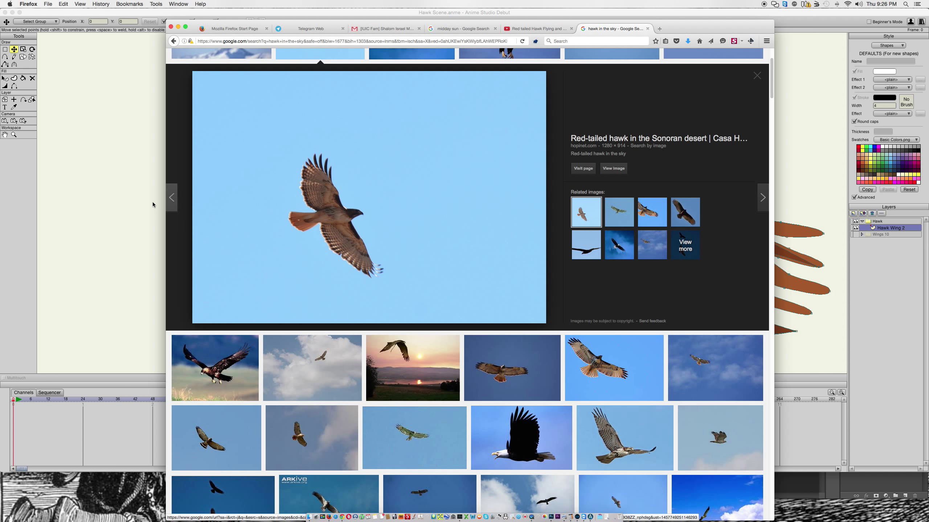
# Compare the drawing with the hawk reference photo, then select the right wing shape's points.
pyautogui.click(137, 199)
pyautogui.moveTo(587, 225); pyautogui.dragTo(504, 139)
pyautogui.press('super+Tab')
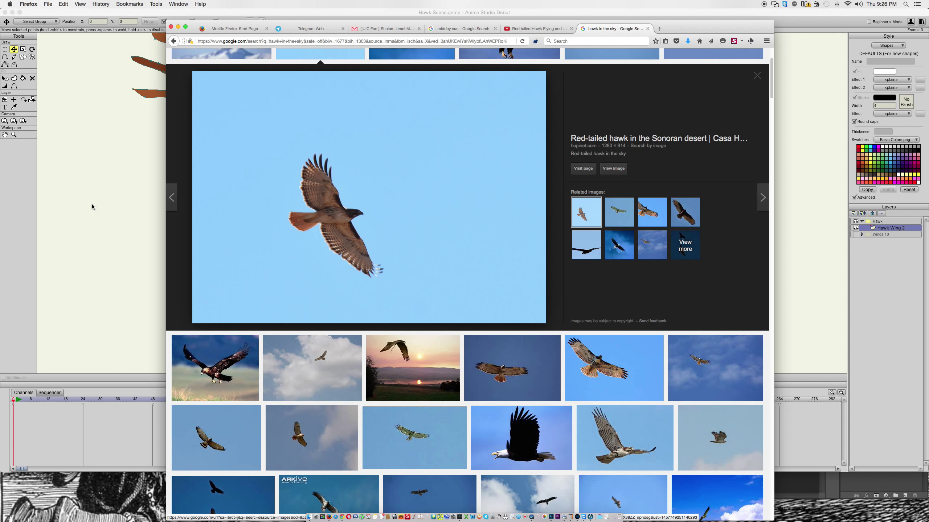
pyautogui.click(97, 199)
pyautogui.click(682, 141)
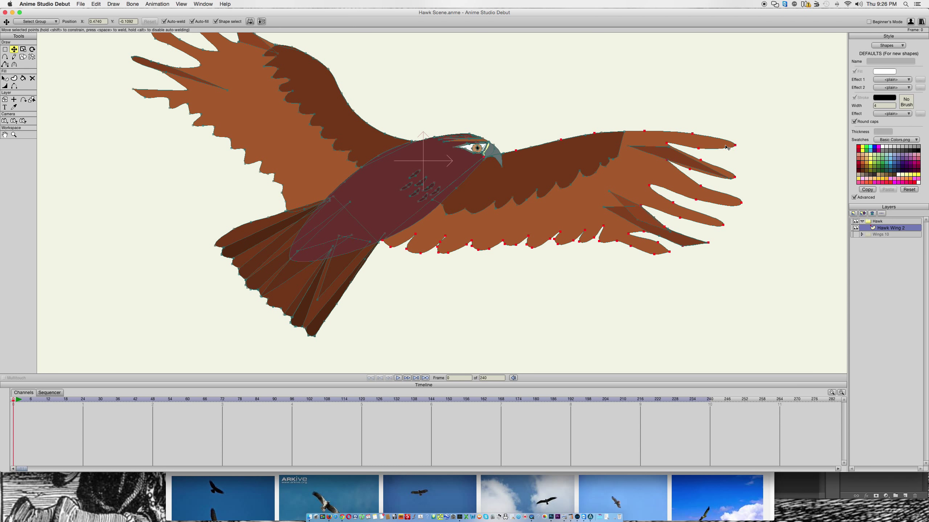
# Select the right wing-tip points and try swinging the feathers down and left.
pyautogui.moveTo(737, 146)
pyautogui.mouseDown()
pyautogui.moveTo(746, 172)
pyautogui.moveTo(740, 263)
pyautogui.moveTo(781, 145)
pyautogui.moveTo(747, 142)
pyautogui.mouseUp()
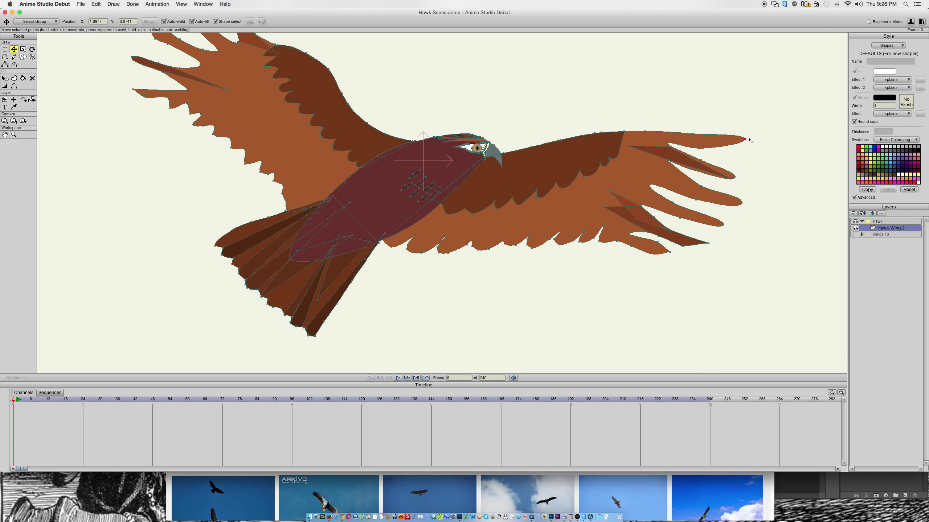
pyautogui.press('super+z')
pyautogui.press('e')
pyautogui.moveTo(813, 85); pyautogui.dragTo(592, 285)
pyautogui.moveTo(767, 105); pyautogui.dragTo(587, 293)
pyautogui.press('t')
pyautogui.moveTo(634, 181); pyautogui.dragTo(649, 229)
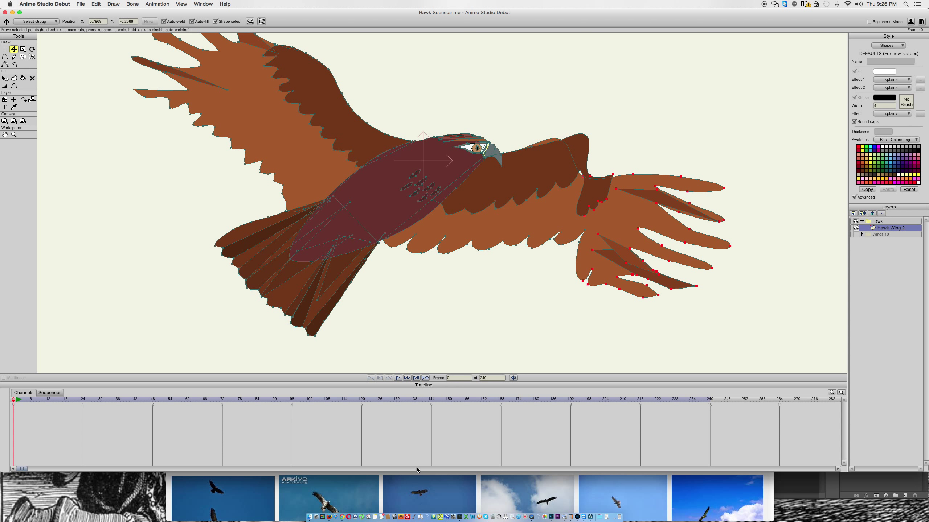
# After checking the reference, try lowering the right wingtip twice, undoing each attempt.
pyautogui.click(418, 474)
pyautogui.click(126, 218)
pyautogui.moveTo(626, 202); pyautogui.dragTo(625, 245)
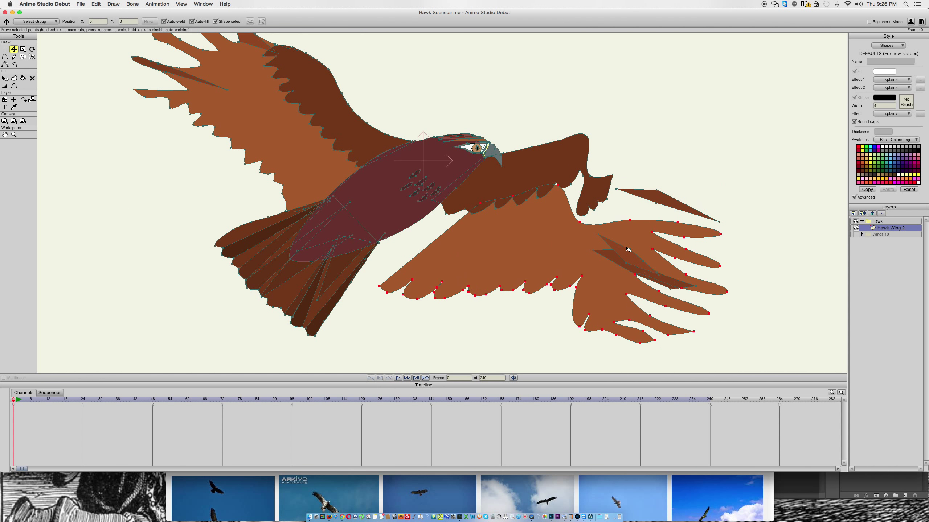
pyautogui.press('super+z')
pyautogui.press('g')
pyautogui.moveTo(774, 159); pyautogui.dragTo(588, 318)
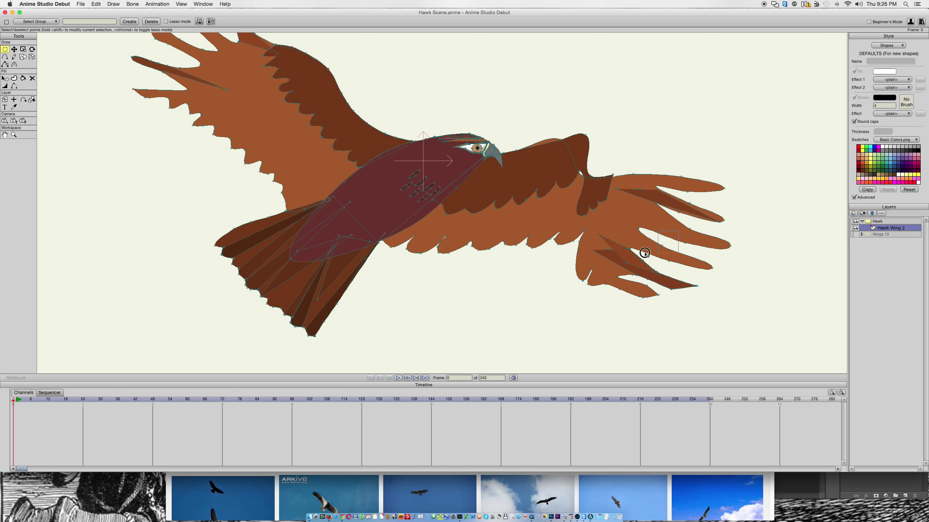
pyautogui.moveTo(771, 141); pyautogui.dragTo(590, 356)
pyautogui.press('t')
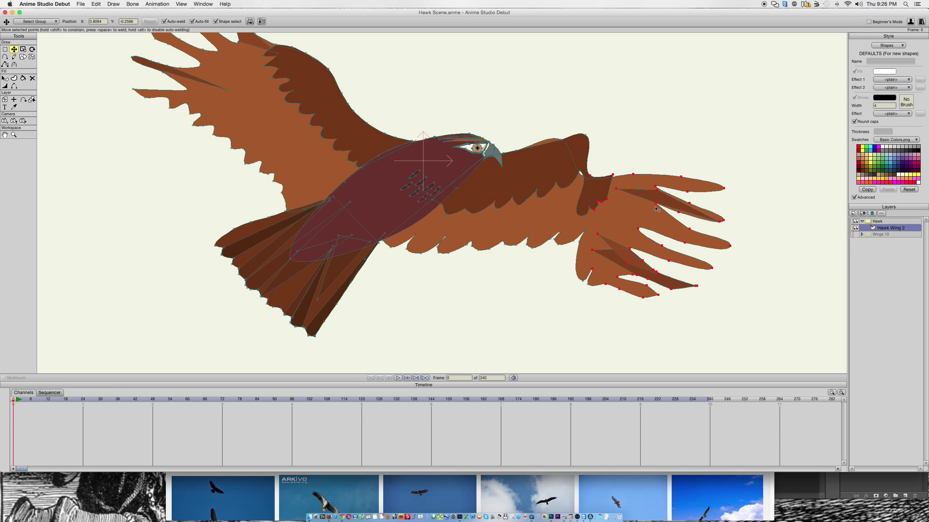
pyautogui.moveTo(645, 209); pyautogui.dragTo(677, 276)
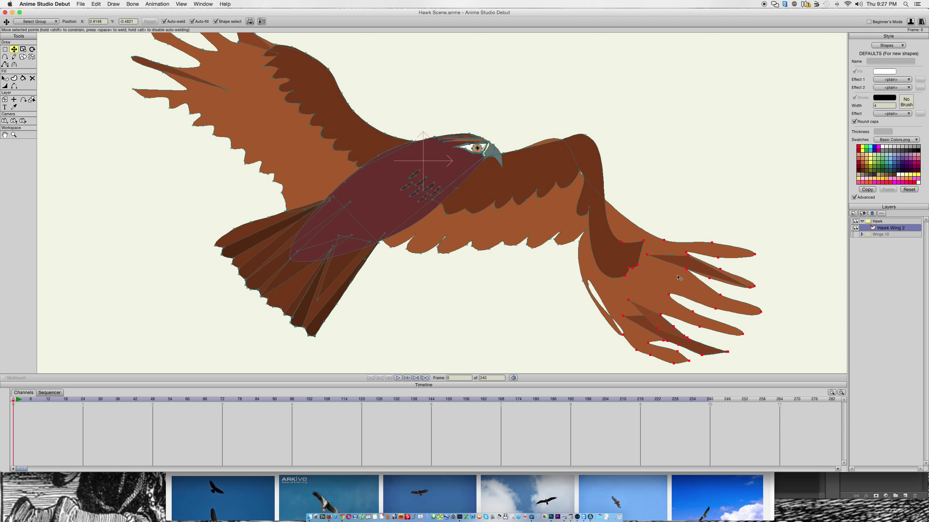
pyautogui.press('super+z')
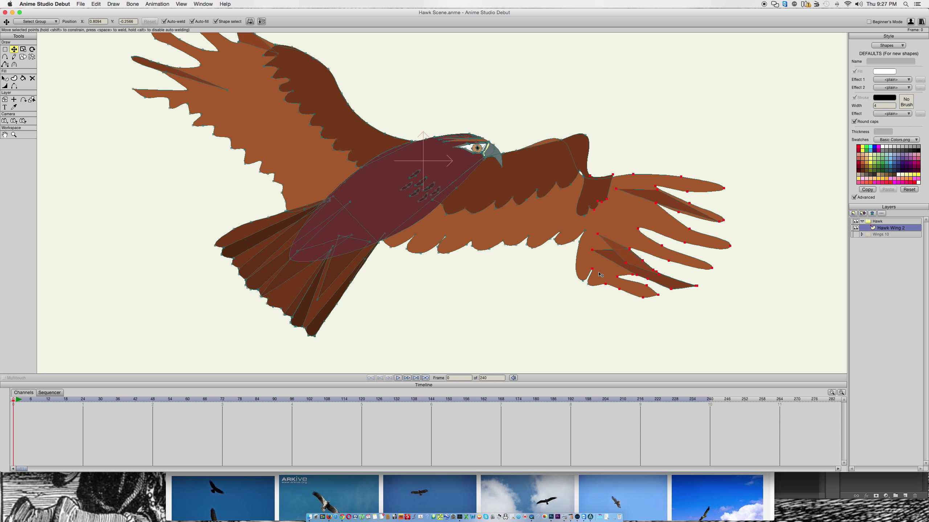
# Try pulling a wider right-wingtip selection down-left, then undo back to the extended wing.
pyautogui.press('g')
pyautogui.moveTo(571, 311); pyautogui.dragTo(737, 160)
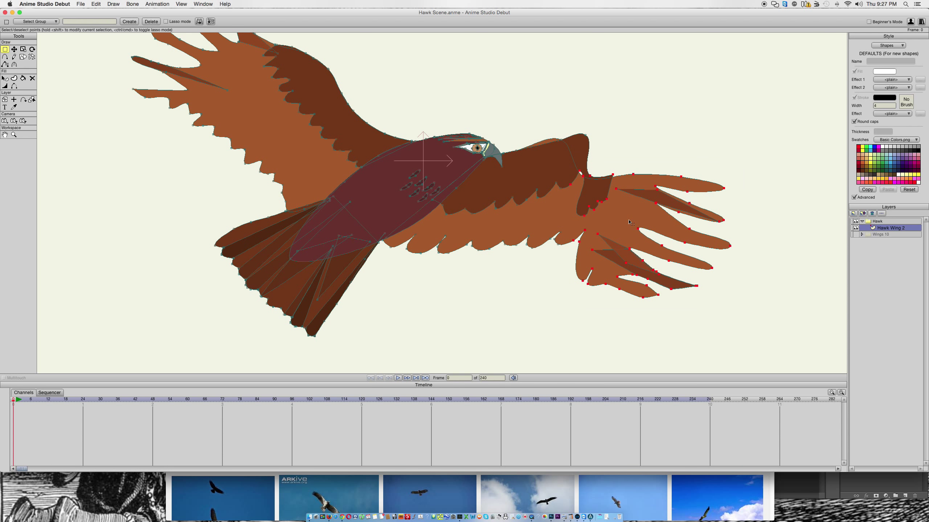
pyautogui.press('t')
pyautogui.moveTo(629, 222); pyautogui.dragTo(556, 273)
pyautogui.press('super+z')
pyautogui.press('super+z')
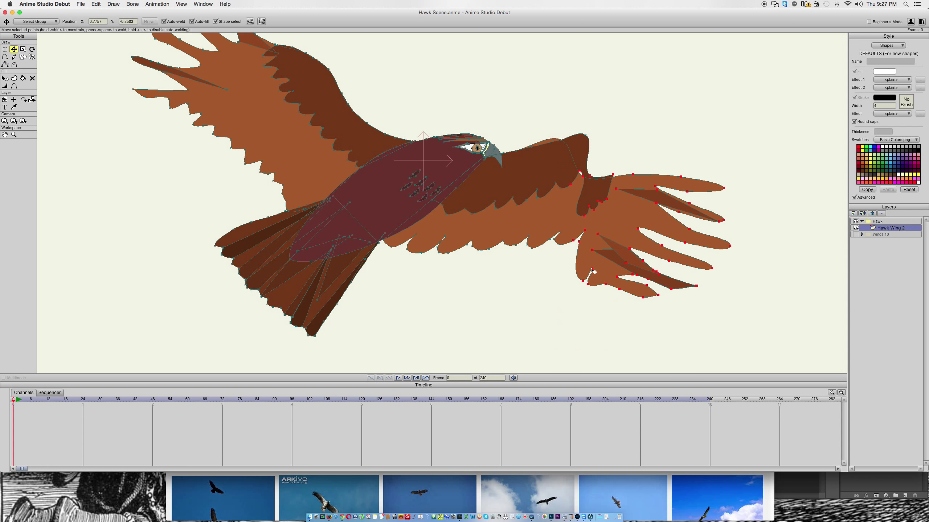
pyautogui.press('super+z')
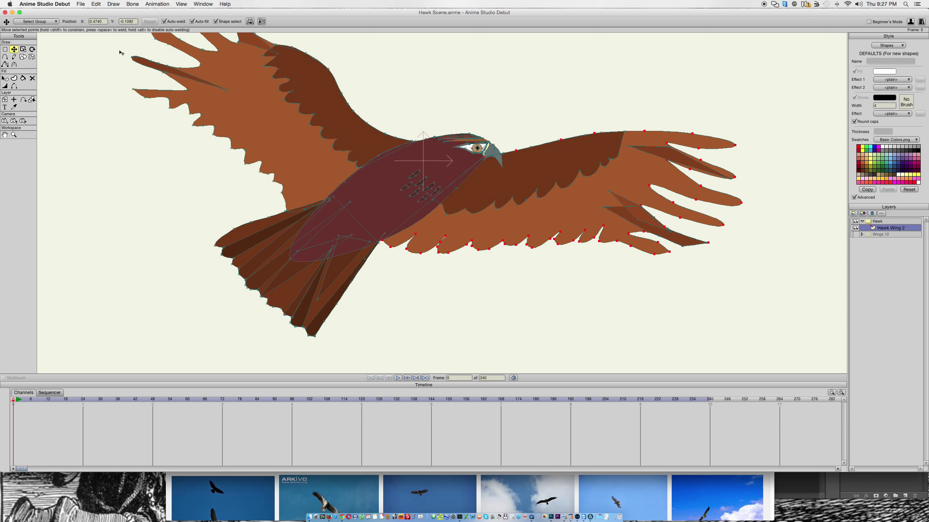
# Try shifting the dark inner wing shape down-left, undo it, and clear the selection.
pyautogui.press('g')
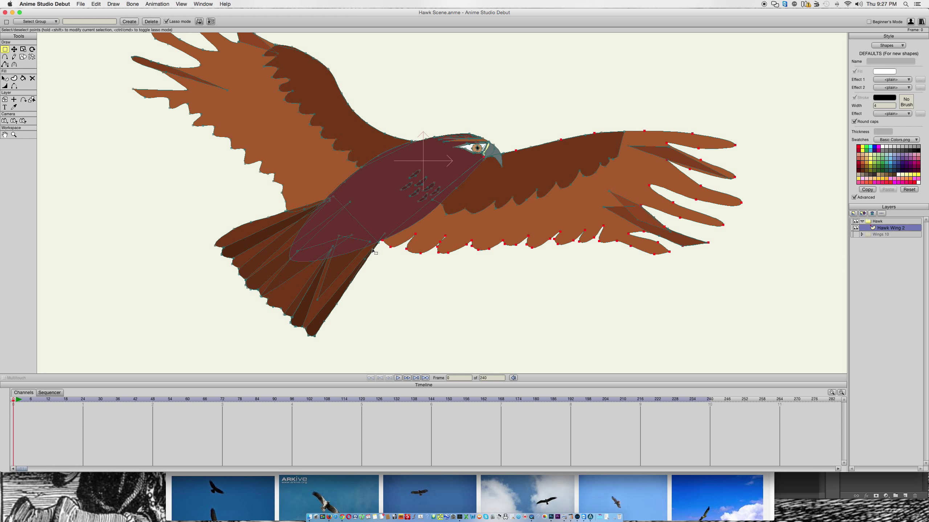
pyautogui.moveTo(381, 258)
pyautogui.mouseDown()
pyautogui.moveTo(481, 187)
pyautogui.moveTo(488, 167)
pyautogui.moveTo(509, 166)
pyautogui.moveTo(501, 150)
pyautogui.moveTo(512, 137)
pyautogui.moveTo(731, 123)
pyautogui.moveTo(788, 187)
pyautogui.moveTo(761, 297)
pyautogui.moveTo(554, 316)
pyautogui.moveTo(446, 295)
pyautogui.moveTo(381, 256)
pyautogui.mouseUp()
pyautogui.press('t')
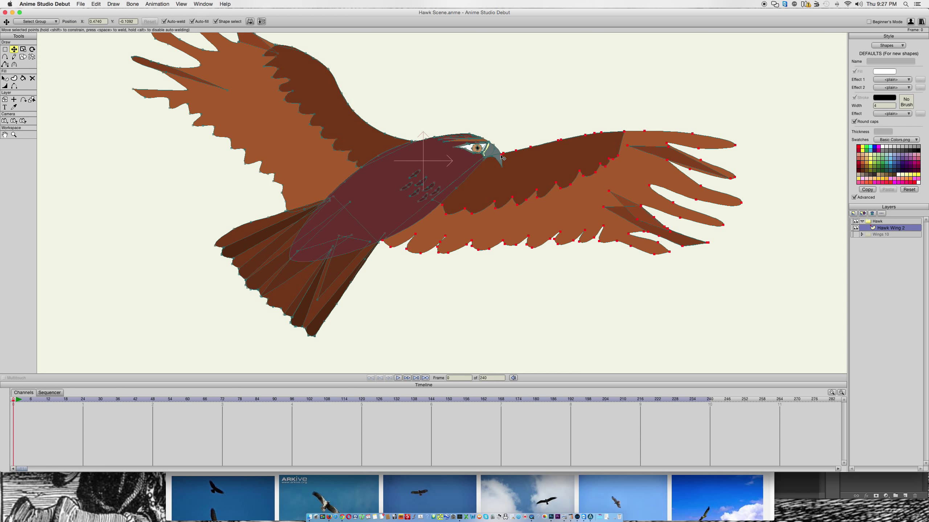
pyautogui.click(502, 156)
pyautogui.moveTo(535, 162); pyautogui.dragTo(492, 214)
pyautogui.press('super+z')
pyautogui.click(575, 166)
pyautogui.click(642, 220)
pyautogui.click(554, 173)
pyautogui.click(617, 130)
pyautogui.click(22, 51)
# Rotate the right wing, its dark upper shape and the thin wingtip feather downward.
pyautogui.click(32, 51)
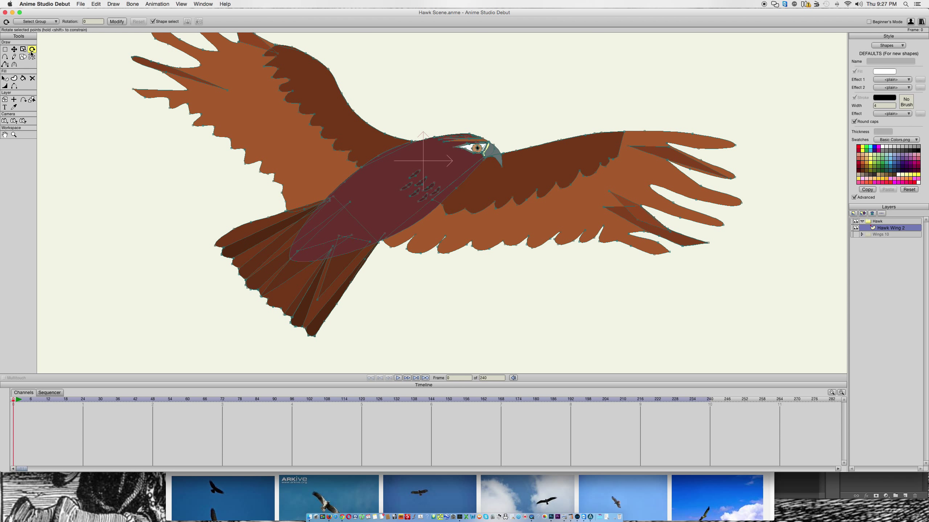
pyautogui.moveTo(696, 241); pyautogui.dragTo(596, 252)
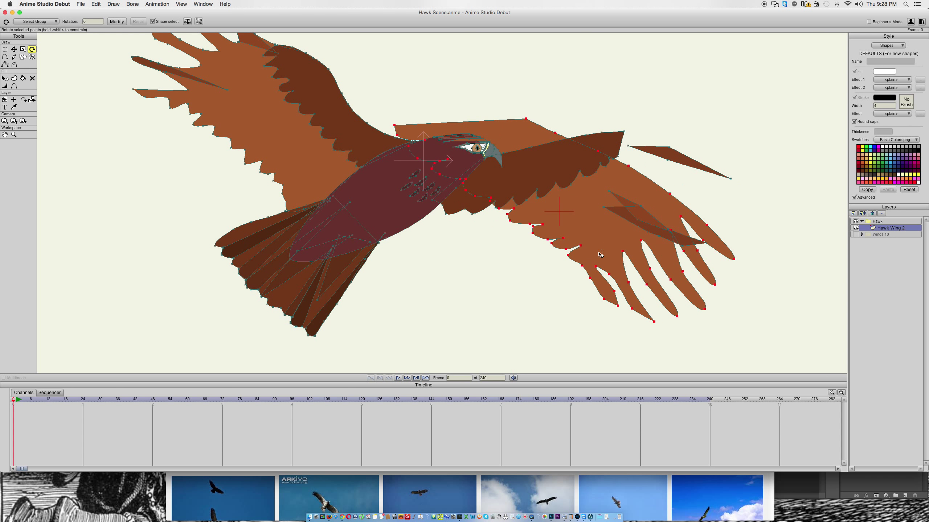
pyautogui.moveTo(603, 157); pyautogui.dragTo(588, 206)
pyautogui.moveTo(663, 157)
pyautogui.mouseDown()
pyautogui.moveTo(647, 156)
pyautogui.moveTo(676, 134)
pyautogui.moveTo(663, 141)
pyautogui.mouseUp()
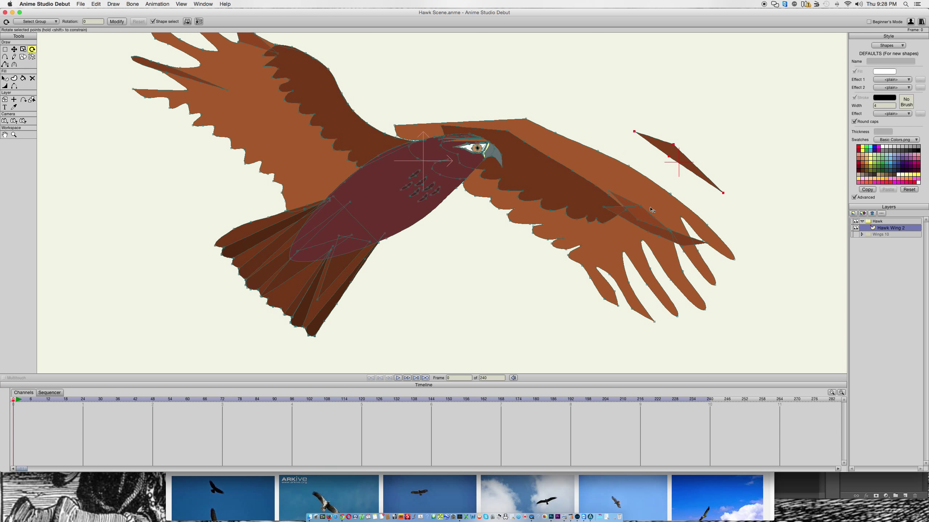
# Move the dark lower-wing shape and small feather down-left onto the lowered wing.
pyautogui.click(13, 49)
pyautogui.moveTo(587, 203); pyautogui.dragTo(559, 233)
pyautogui.moveTo(601, 208); pyautogui.dragTo(498, 223)
pyautogui.moveTo(654, 214); pyautogui.dragTo(556, 304)
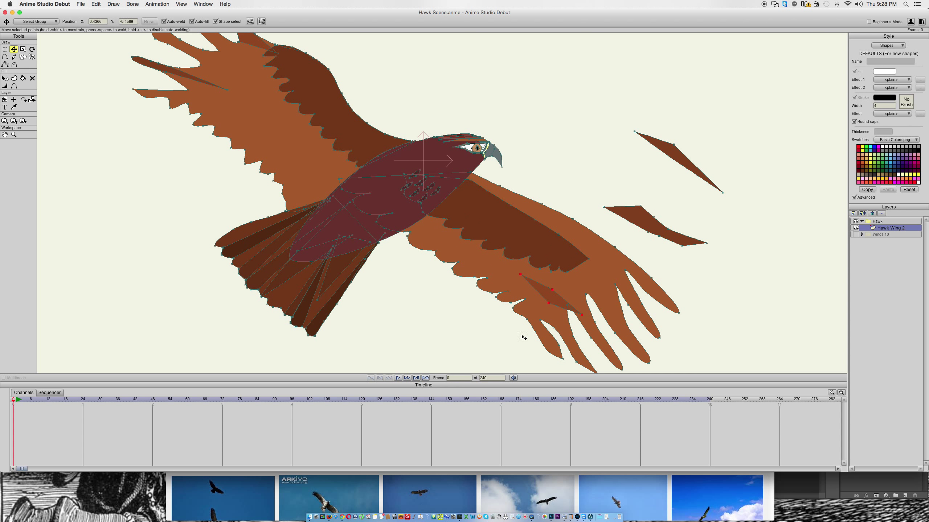
pyautogui.click(375, 493)
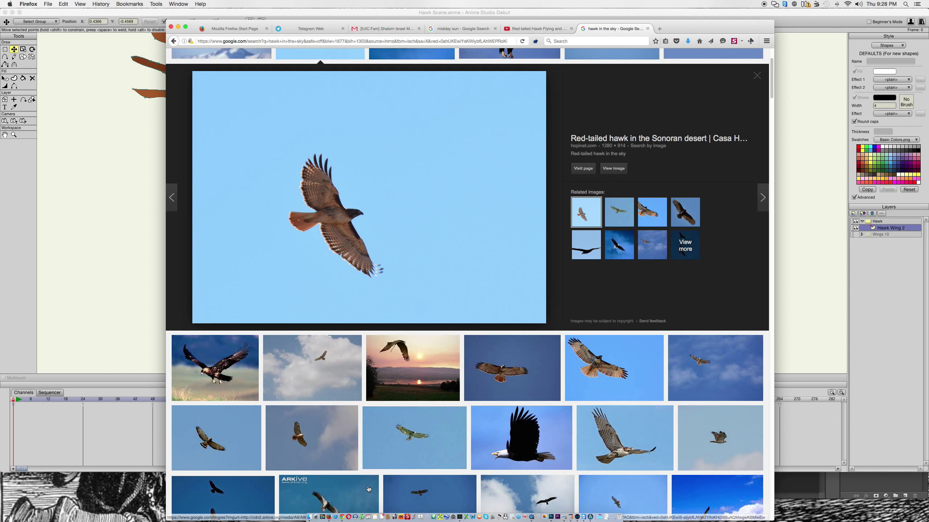
# Delete the loose feather pieces beside the lowered right wing, then compare with the reference.
pyautogui.click(123, 221)
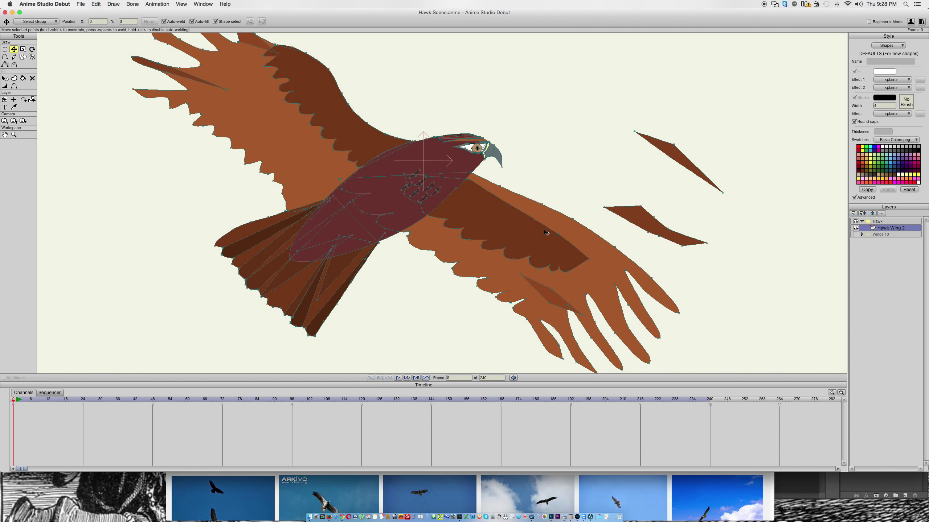
pyautogui.click(647, 217)
pyautogui.moveTo(632, 243); pyautogui.dragTo(526, 276)
pyautogui.press('Delete')
pyautogui.click(538, 289)
pyautogui.press('Delete')
pyautogui.click(687, 160)
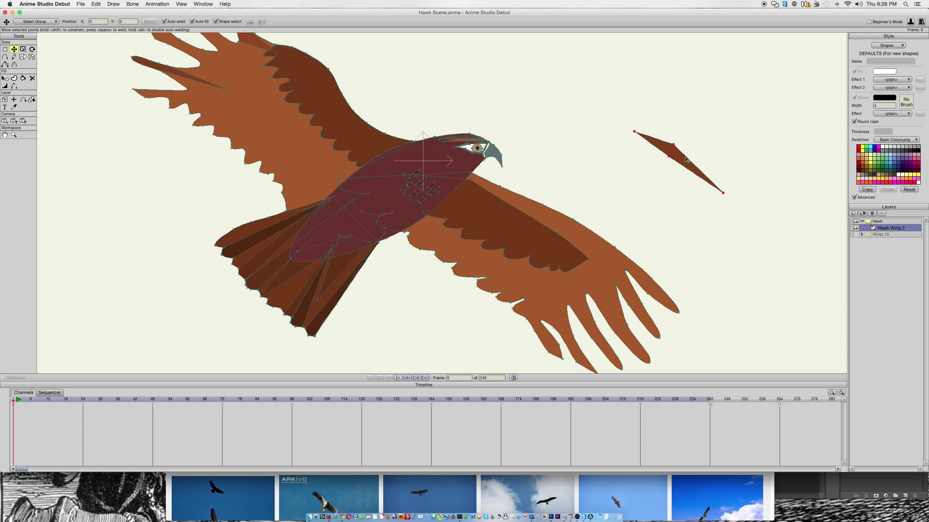
pyautogui.press('Delete')
pyautogui.click(547, 270)
pyautogui.click(346, 510)
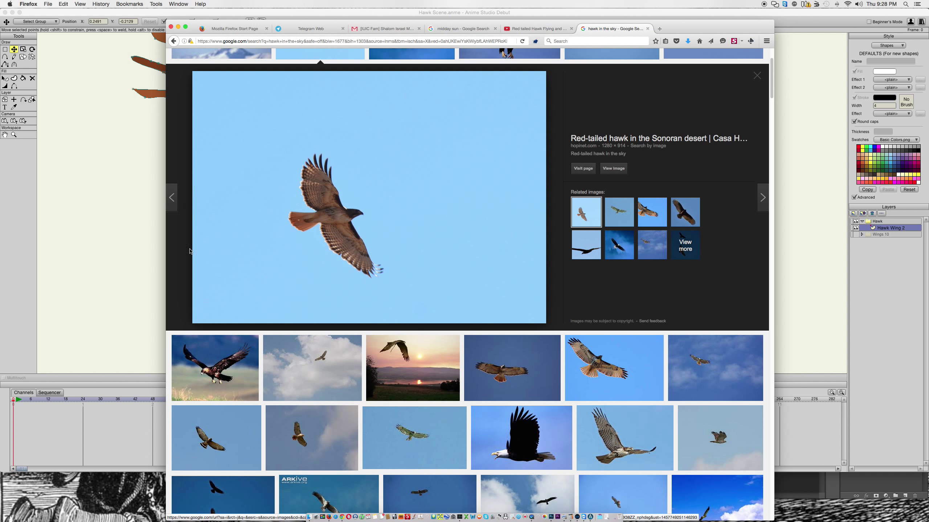
pyautogui.click(145, 242)
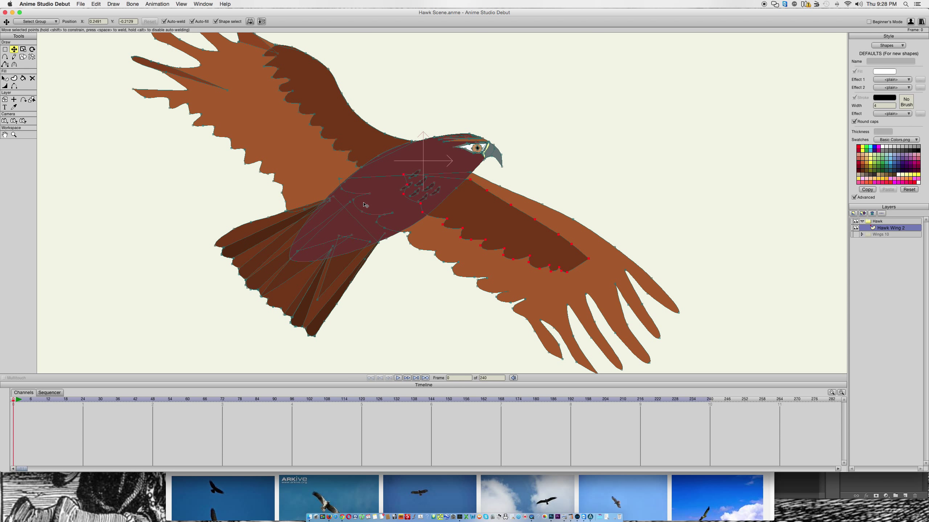
# Recentre the view and pull the dark right-wing band's end point up and right.
pyautogui.moveTo(502, 218); pyautogui.dragTo(560, 247)
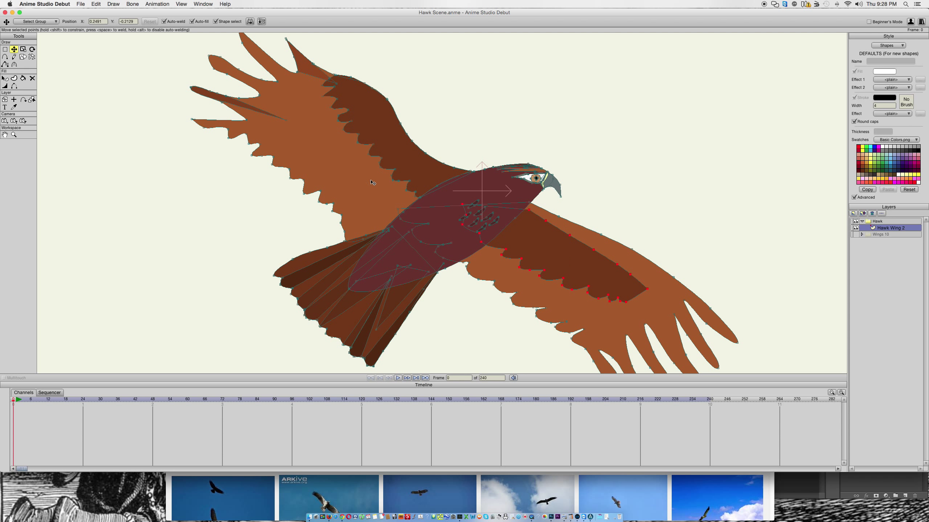
pyautogui.click(459, 116)
pyautogui.click(613, 287)
pyautogui.click(477, 489)
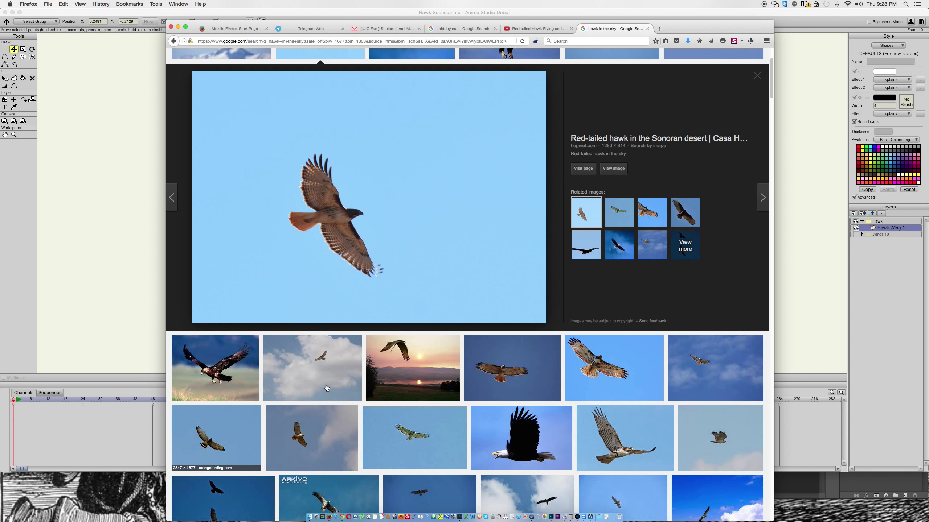
pyautogui.click(790, 217)
pyautogui.click(573, 248)
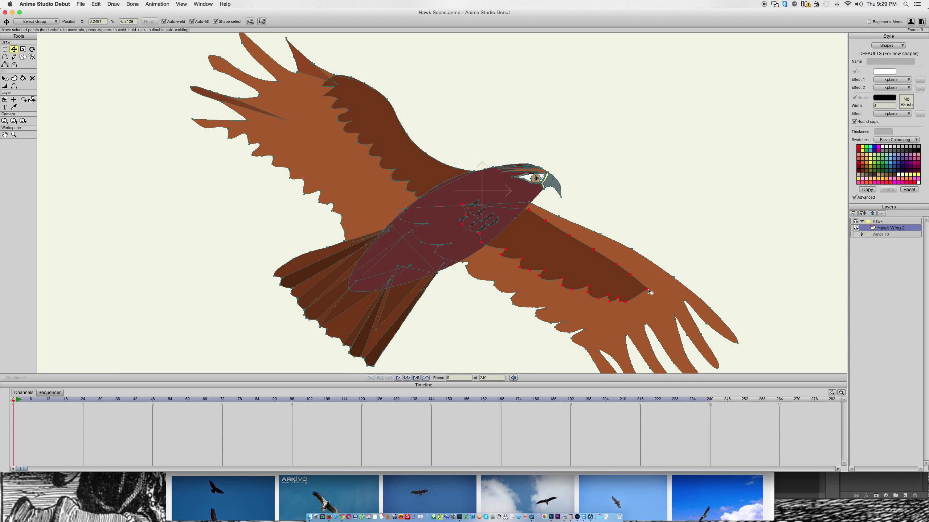
pyautogui.moveTo(647, 292); pyautogui.dragTo(575, 233)
# Move the band's inner edge and lower notch points to recontour its lower edge.
pyautogui.click(527, 228)
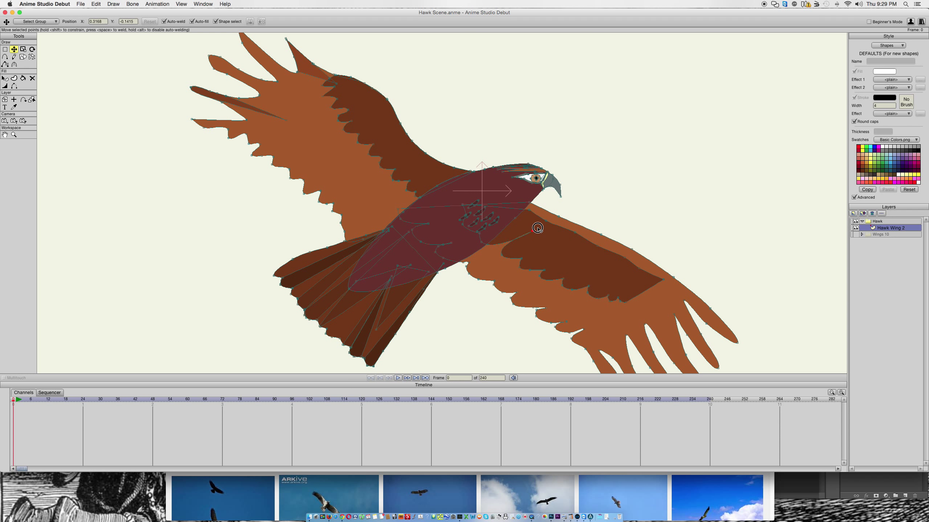
pyautogui.moveTo(503, 257); pyautogui.dragTo(526, 237)
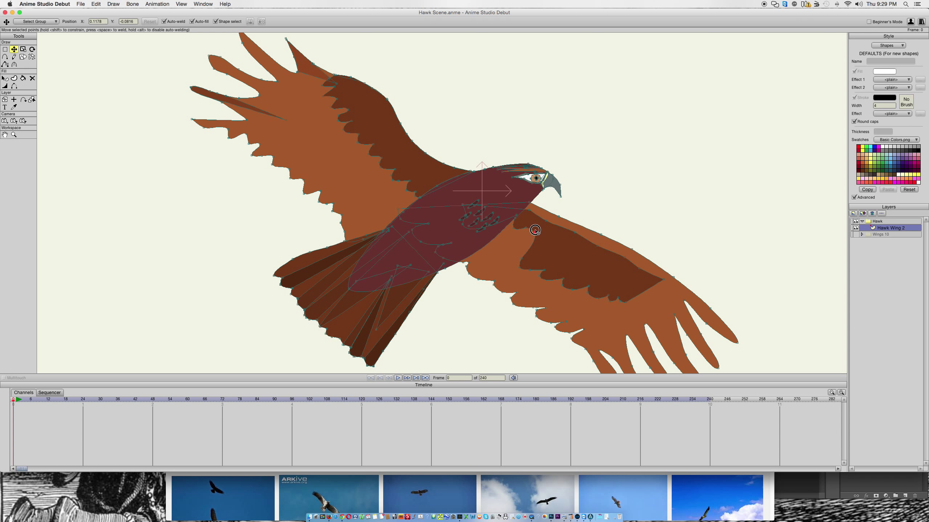
pyautogui.click(533, 228)
pyautogui.moveTo(532, 227)
pyautogui.mouseDown()
pyautogui.moveTo(553, 233)
pyautogui.moveTo(522, 234)
pyautogui.mouseUp()
pyautogui.moveTo(521, 269); pyautogui.dragTo(535, 236)
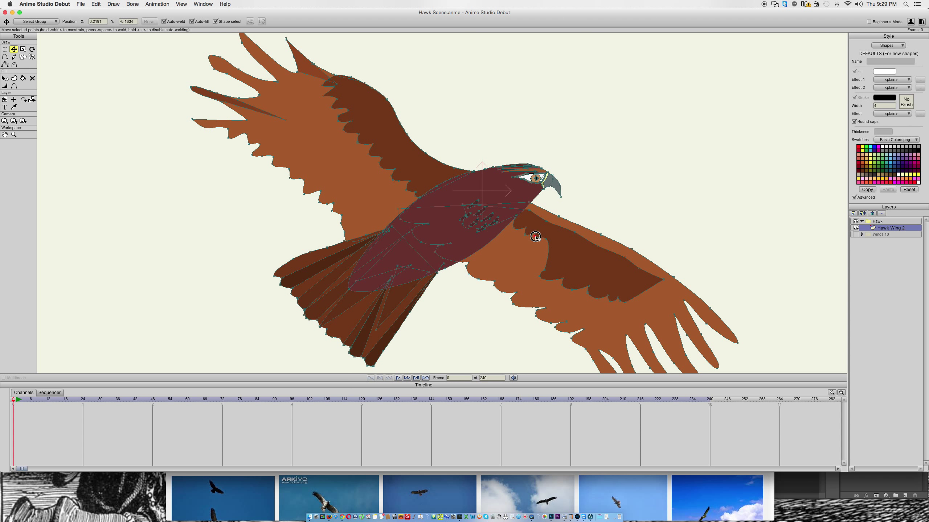
pyautogui.moveTo(548, 272); pyautogui.dragTo(544, 248)
pyautogui.moveTo(546, 280); pyautogui.dragTo(553, 252)
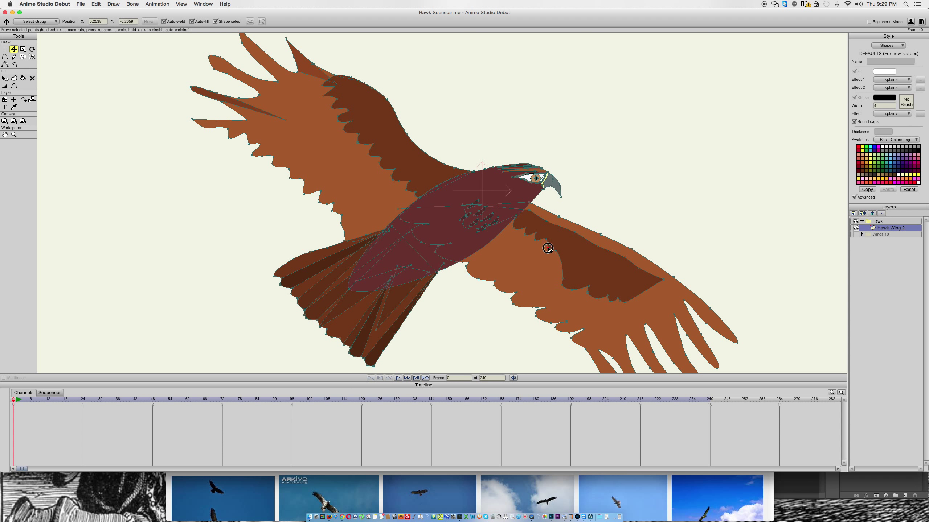
pyautogui.moveTo(557, 251)
pyautogui.mouseDown()
pyautogui.moveTo(548, 256)
pyautogui.moveTo(569, 259)
pyautogui.moveTo(563, 247)
pyautogui.mouseUp()
pyautogui.moveTo(565, 249); pyautogui.dragTo(546, 250)
# Fine-tune several dark band points, nudging them up and sideways along the wing.
pyautogui.press('c')
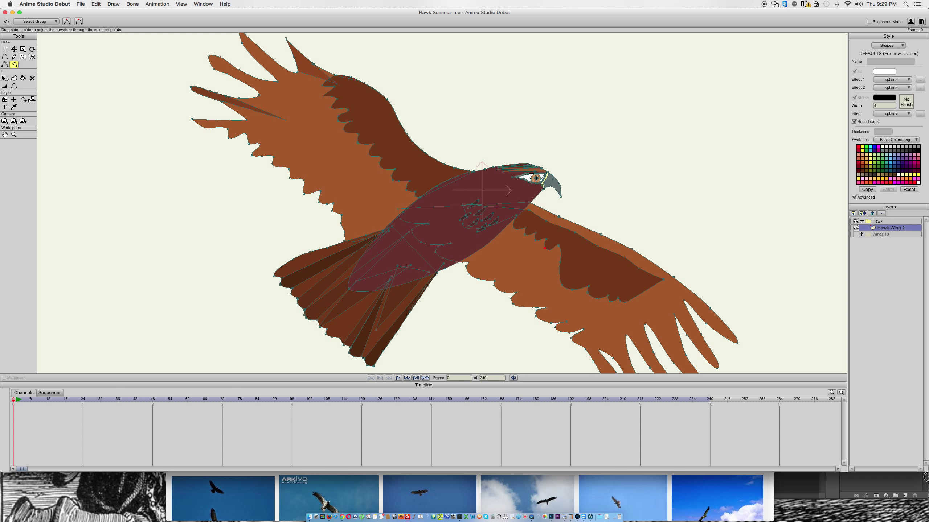
pyautogui.press('t')
pyautogui.moveTo(560, 259); pyautogui.dragTo(572, 254)
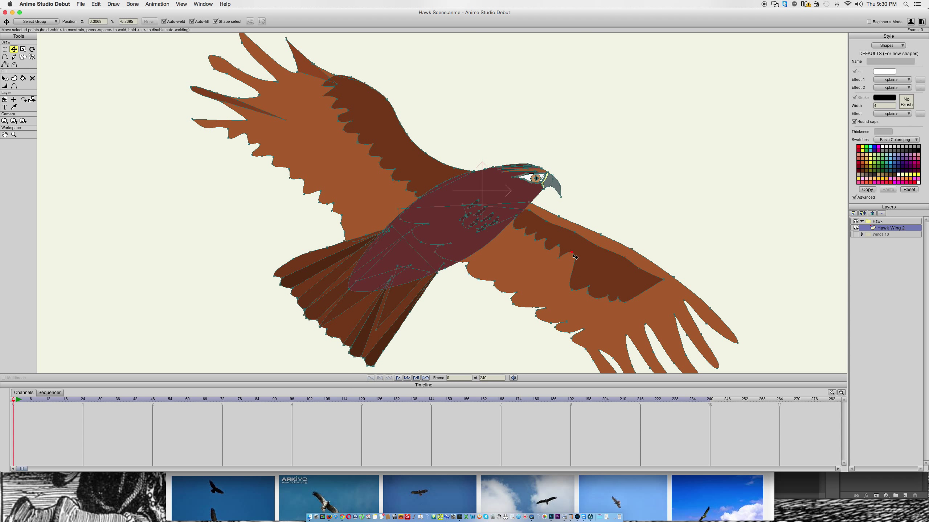
pyautogui.press('c')
pyautogui.press('super+z')
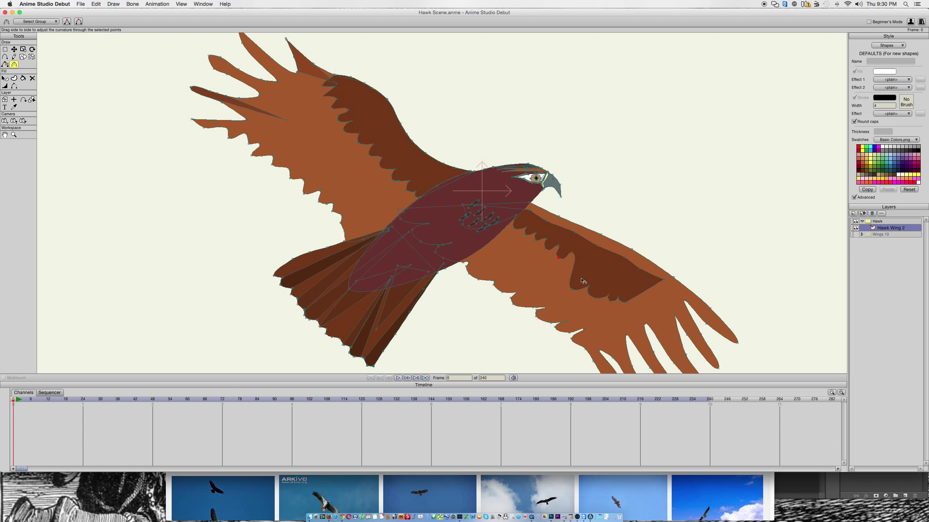
pyautogui.press('t')
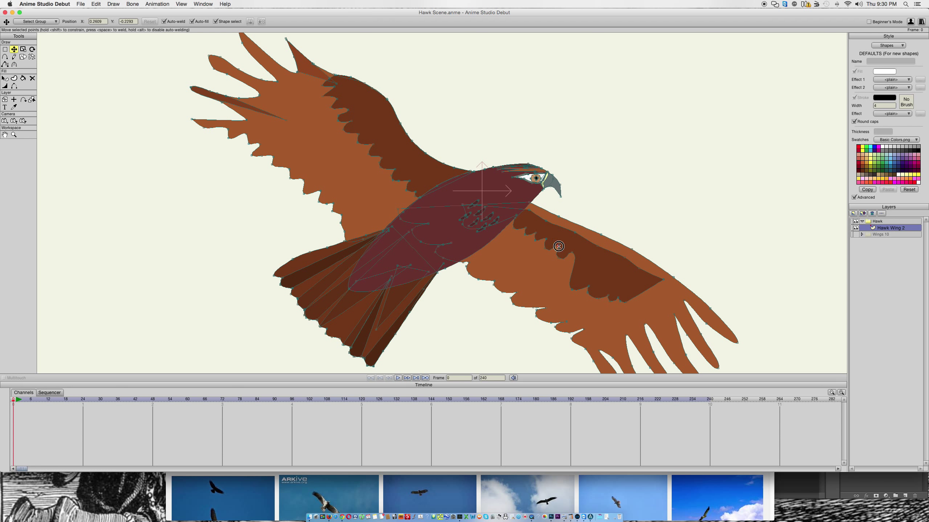
pyautogui.moveTo(553, 258); pyautogui.dragTo(554, 253)
pyautogui.moveTo(573, 293); pyautogui.dragTo(571, 260)
pyautogui.press('c')
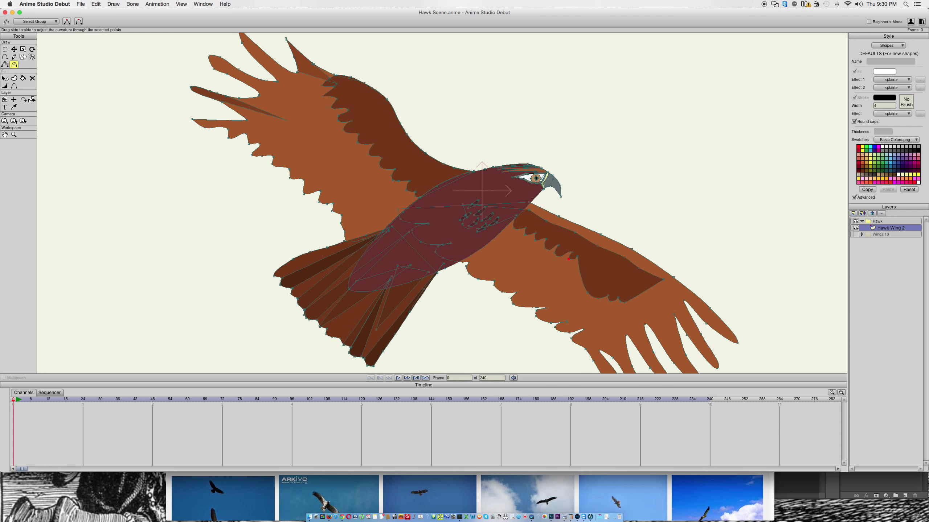
pyautogui.press('t')
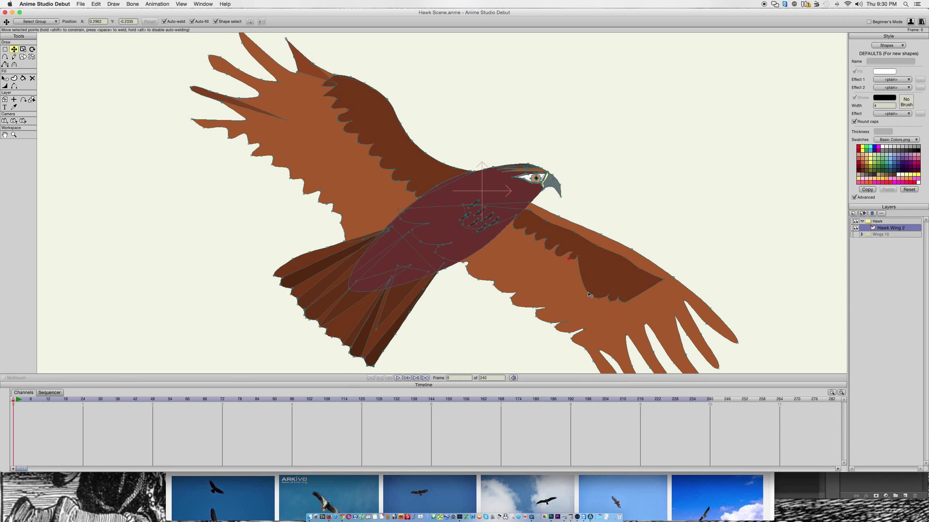
pyautogui.moveTo(570, 261); pyautogui.dragTo(580, 267)
pyautogui.moveTo(600, 297); pyautogui.dragTo(592, 266)
# Pull the dark patch's corner point up-left and sharpen its curve with the Curvature tool.
pyautogui.press('c')
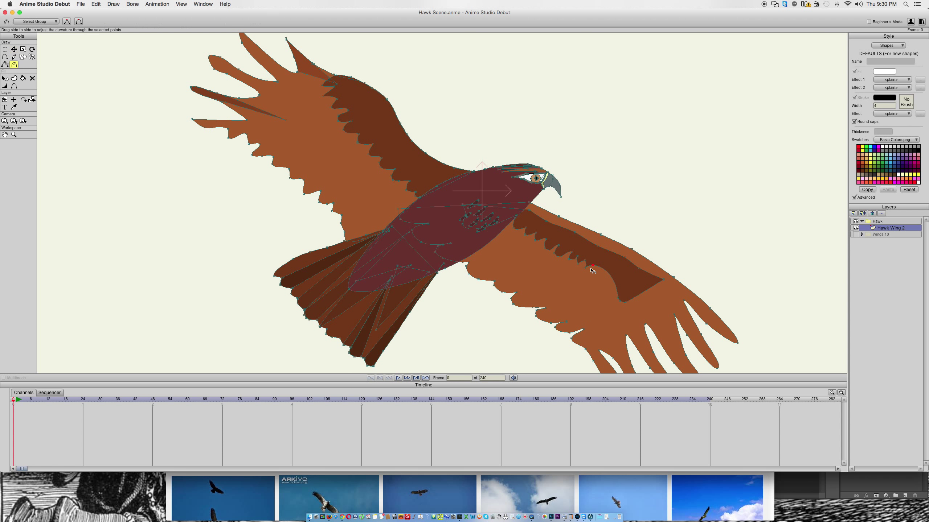
pyautogui.click(585, 269)
pyautogui.press('t')
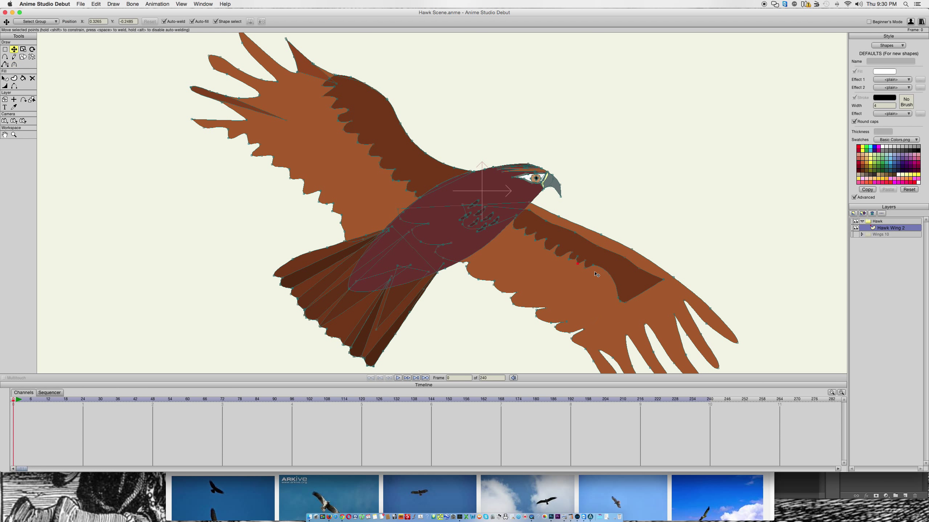
pyautogui.moveTo(620, 300); pyautogui.dragTo(597, 269)
pyautogui.press('c')
pyautogui.moveTo(585, 261); pyautogui.dragTo(29, 126)
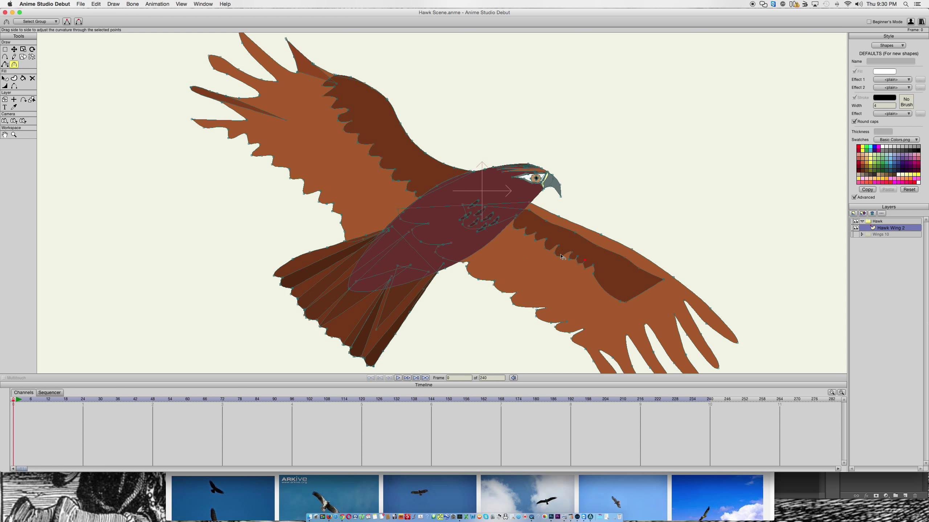
pyautogui.moveTo(571, 252); pyautogui.dragTo(393, 213)
pyautogui.press('t')
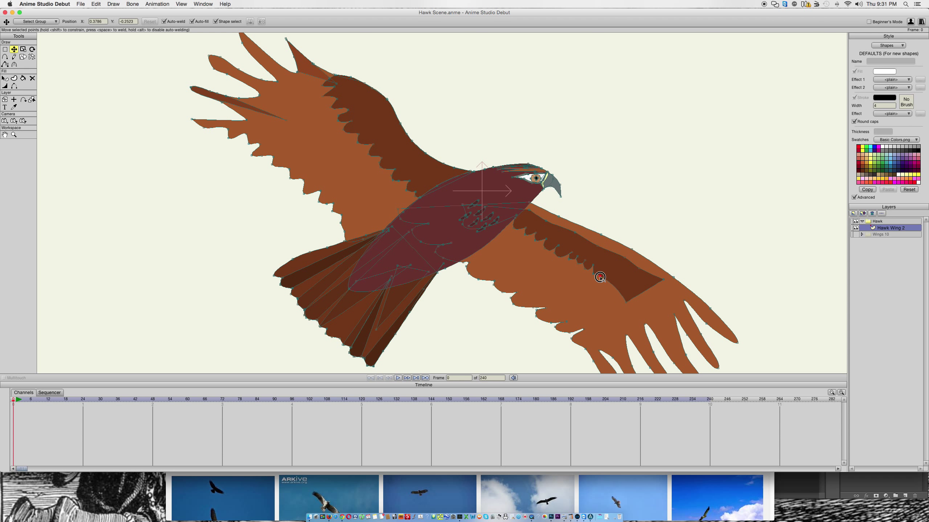
# Check the hawk photo, then pull a dark-patch point up-left and slide it along the wing edge.
pyautogui.click(439, 484)
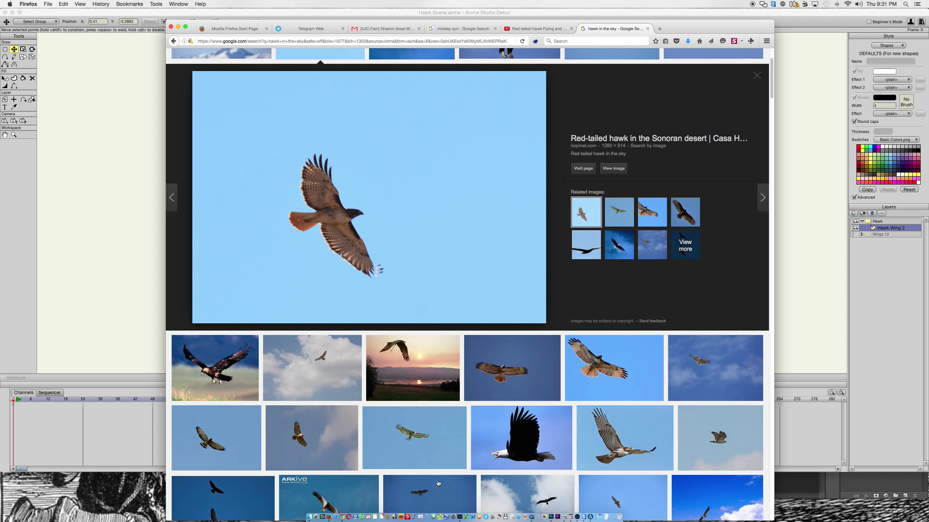
pyautogui.click(125, 226)
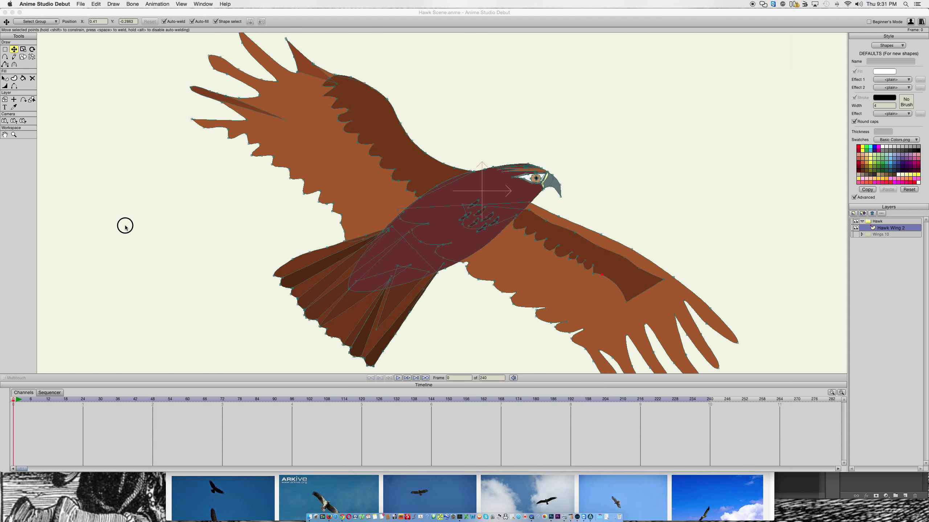
pyautogui.click(664, 280)
pyautogui.moveTo(665, 282); pyautogui.dragTo(529, 204)
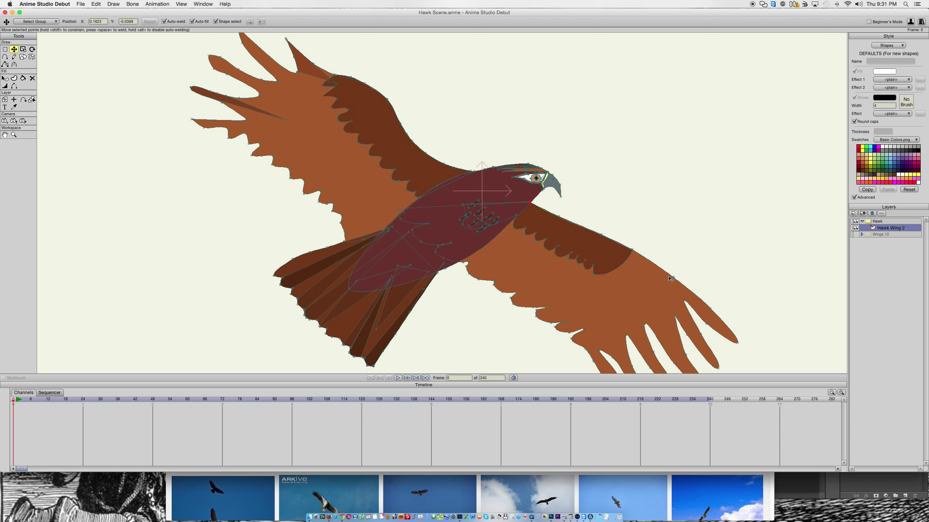
pyautogui.moveTo(632, 251)
pyautogui.mouseDown()
pyautogui.moveTo(684, 276)
pyautogui.moveTo(605, 287)
pyautogui.moveTo(635, 273)
pyautogui.moveTo(634, 252)
pyautogui.mouseUp()
# Add a new point to the dark patch outline and pull it up-left.
pyautogui.press('a')
pyautogui.moveTo(634, 270); pyautogui.dragTo(655, 265)
pyautogui.press('t')
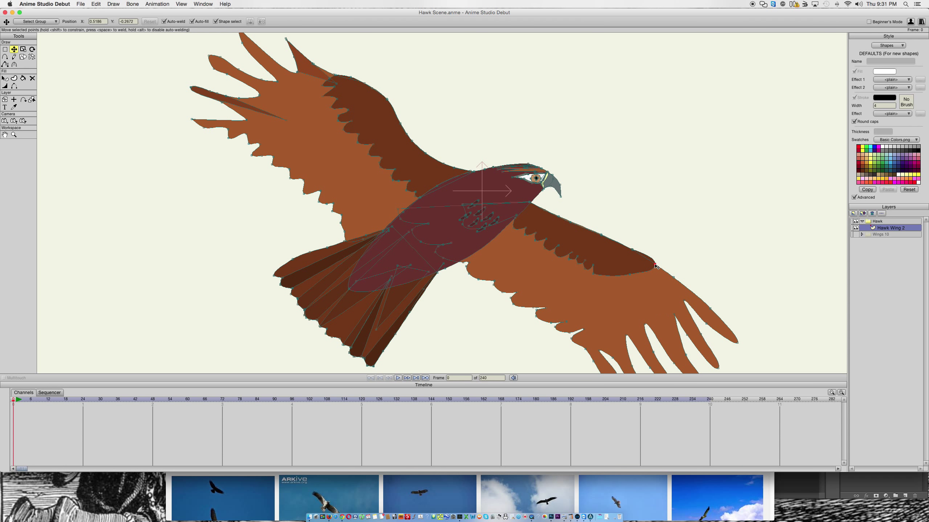
pyautogui.press('c')
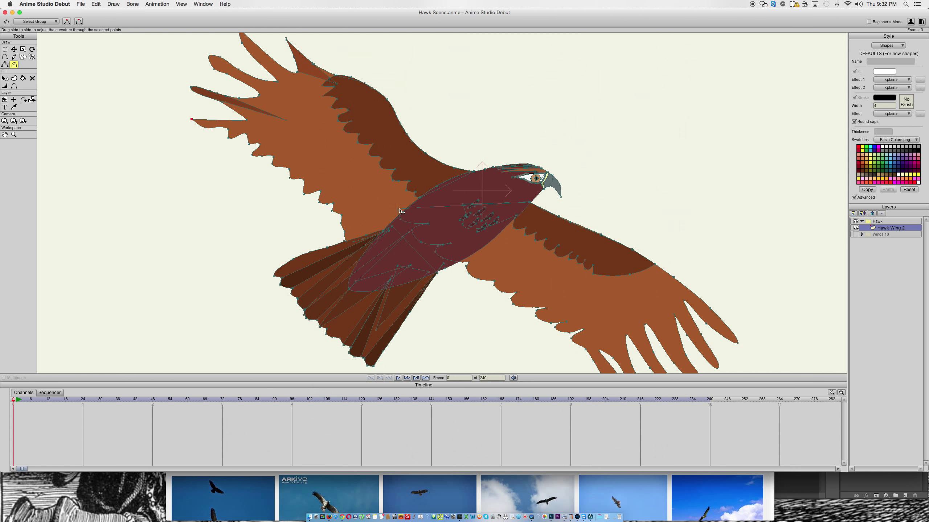
pyautogui.press('t')
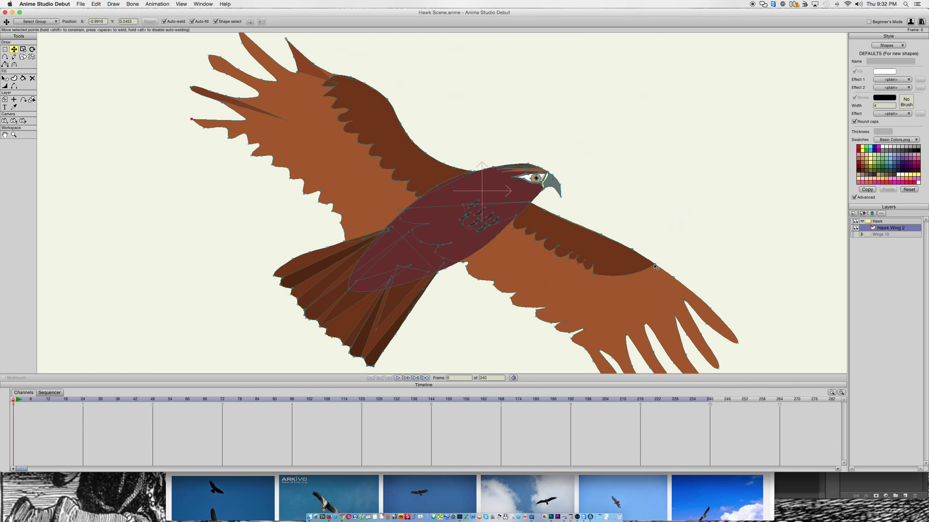
pyautogui.moveTo(654, 265); pyautogui.dragTo(632, 249)
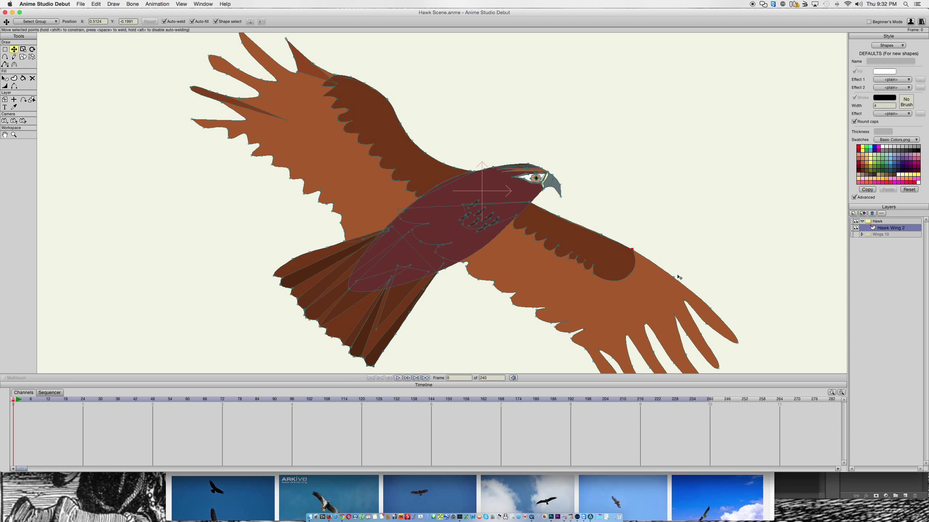
# Raise the dark patch's corner point up-left and round the adjacent wing-edge point.
pyautogui.click(630, 275)
pyautogui.press('c')
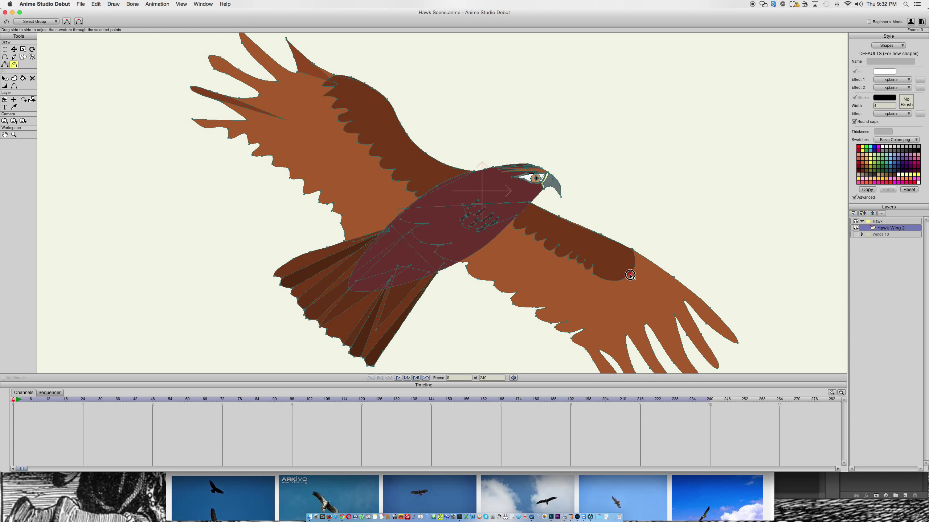
pyautogui.press('t')
pyautogui.moveTo(629, 275)
pyautogui.mouseDown()
pyautogui.moveTo(601, 250)
pyautogui.moveTo(624, 261)
pyautogui.mouseUp()
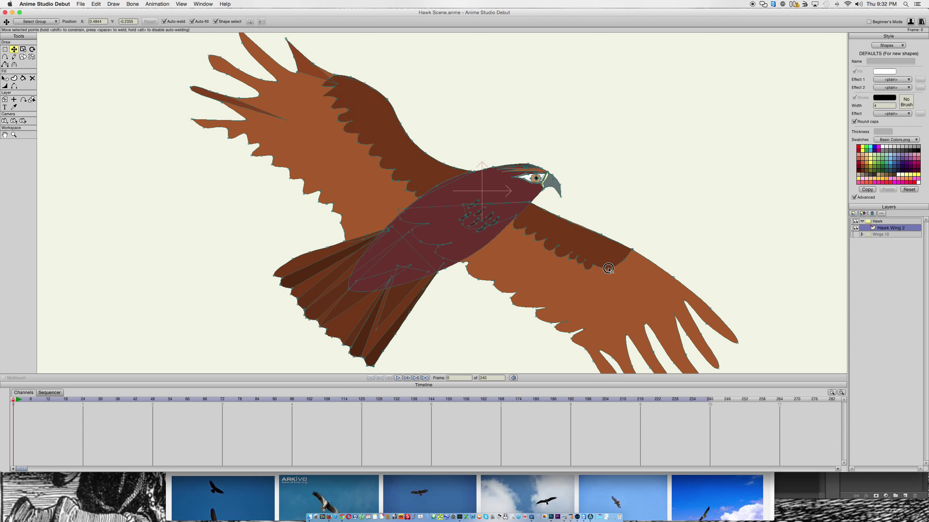
pyautogui.press('c')
pyautogui.click(608, 269)
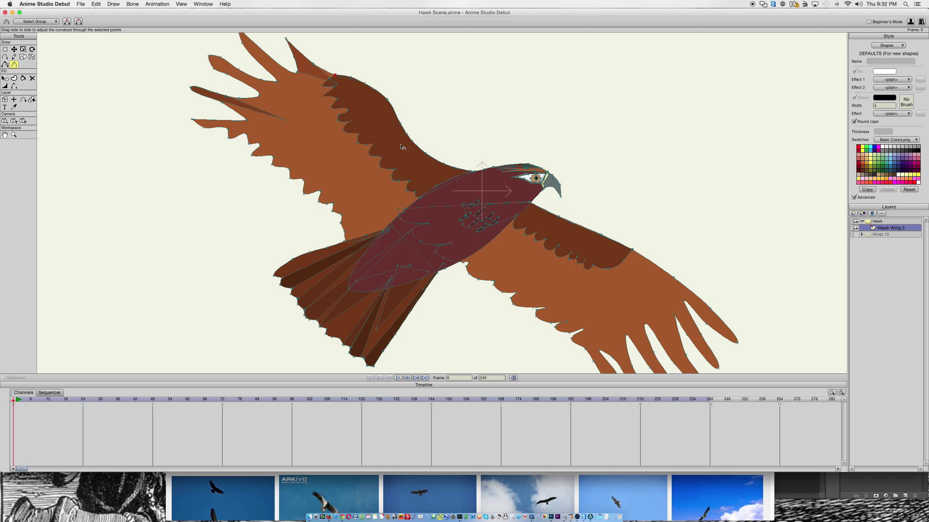
# Compare with the reference photo and pan the canvas to the right wingtip feathers.
pyautogui.click(352, 493)
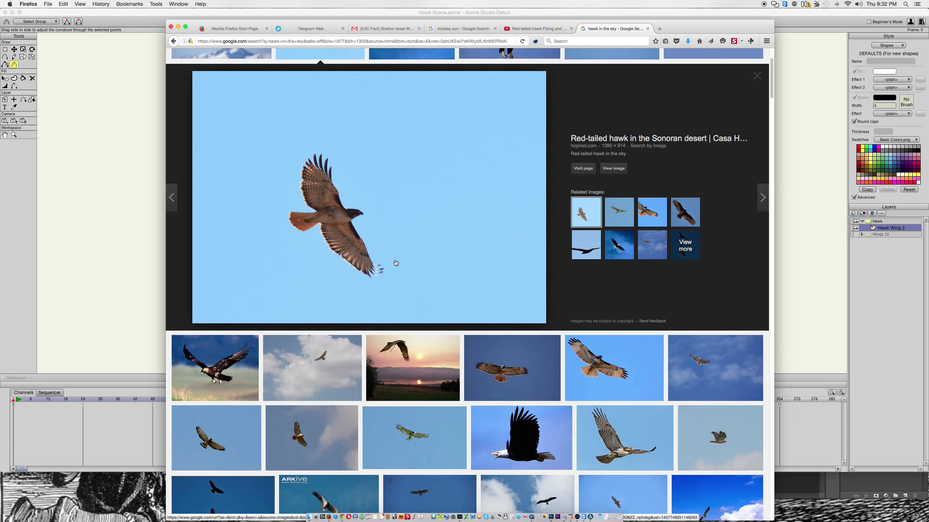
pyautogui.click(135, 139)
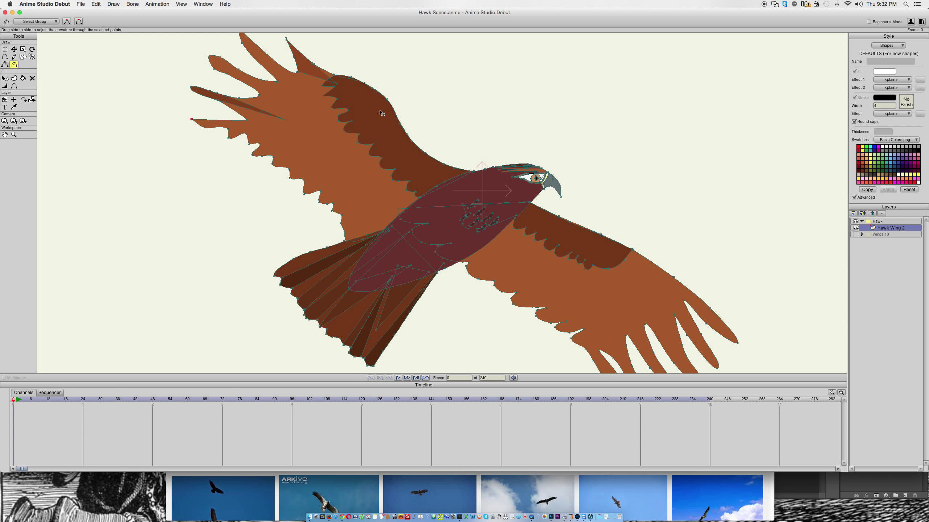
pyautogui.press('t')
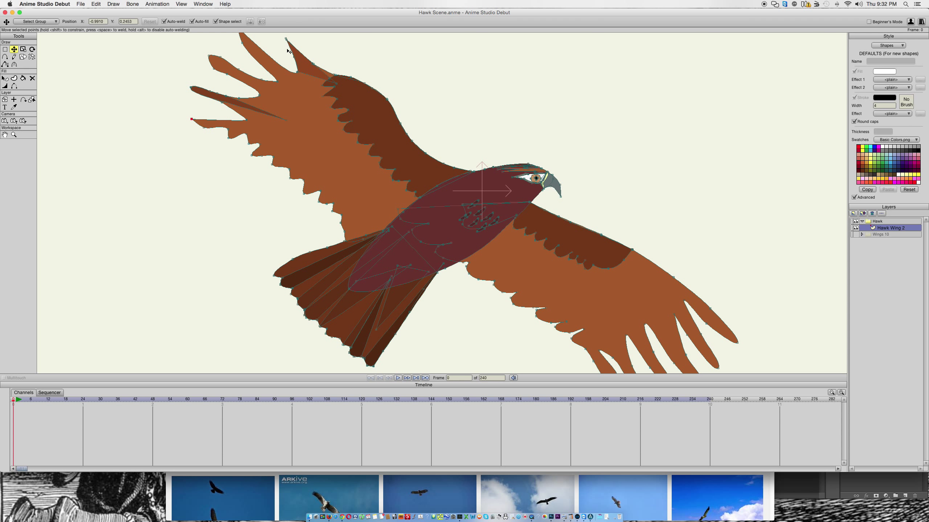
pyautogui.moveTo(728, 266); pyautogui.dragTo(637, 132)
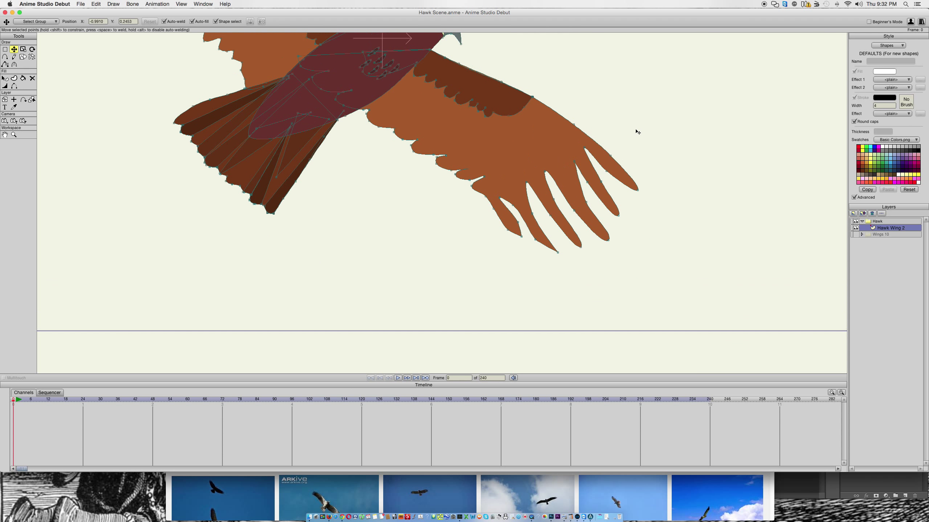
pyautogui.click(462, 493)
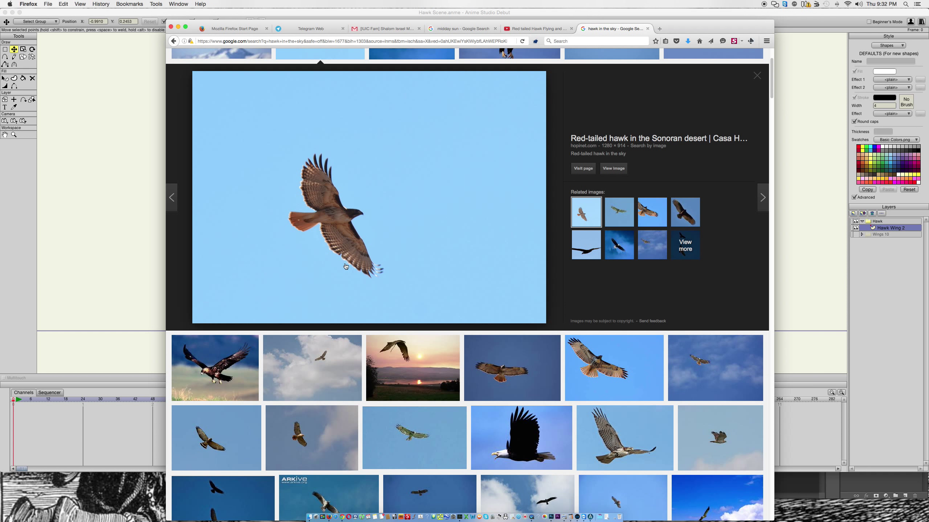
# Drag the four primary feather tips up and to the right, stretching the top one furthest.
pyautogui.click(128, 182)
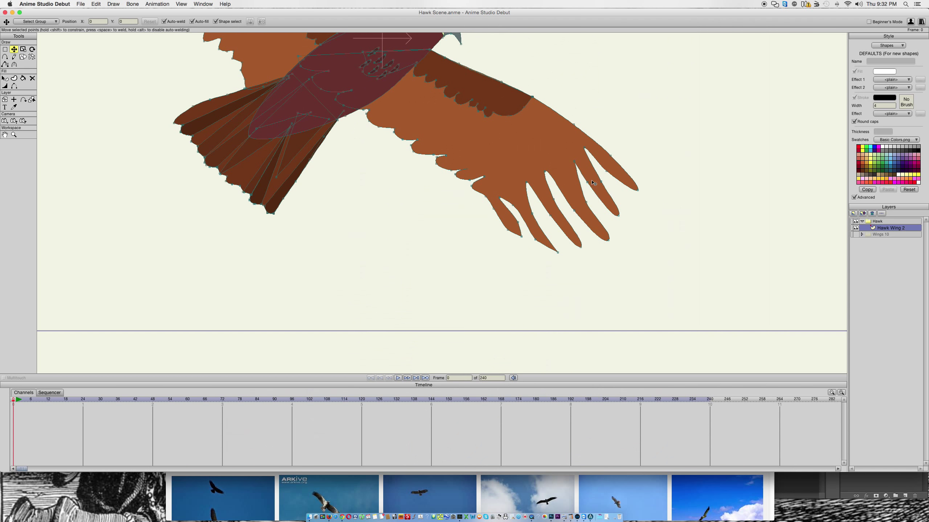
pyautogui.moveTo(639, 189); pyautogui.dragTo(638, 168)
pyautogui.moveTo(616, 215); pyautogui.dragTo(641, 186)
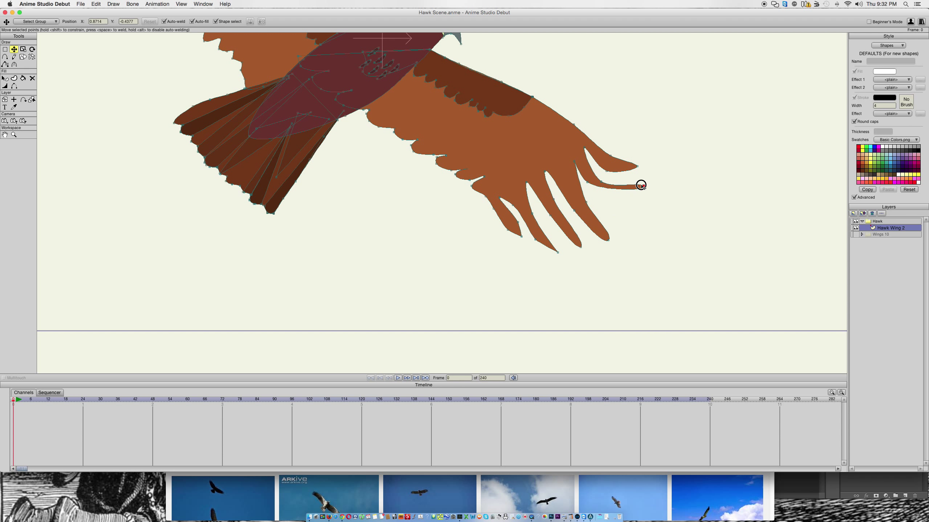
pyautogui.moveTo(608, 242); pyautogui.dragTo(580, 182)
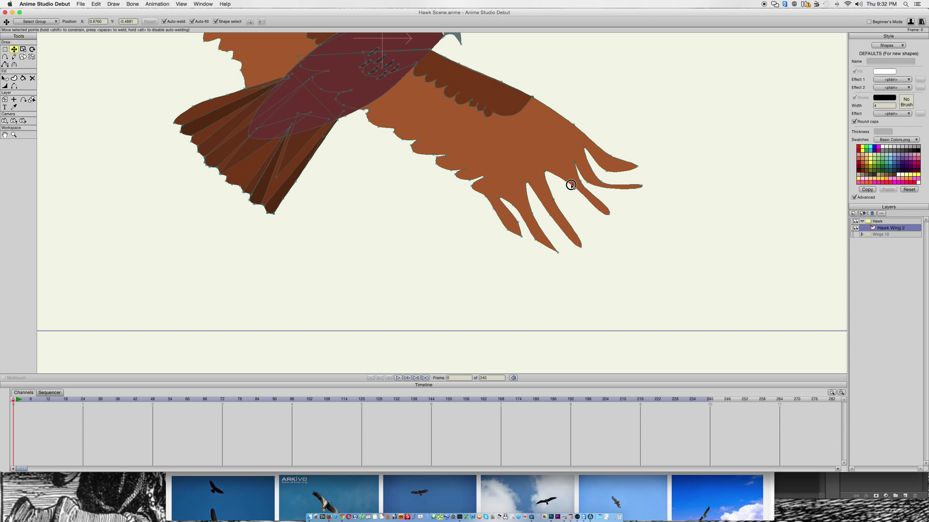
pyautogui.moveTo(582, 247); pyautogui.dragTo(567, 194)
pyautogui.moveTo(634, 168); pyautogui.dragTo(502, 78)
# Sharpen the primary feather tip points with the Curvature tool.
pyautogui.press('c')
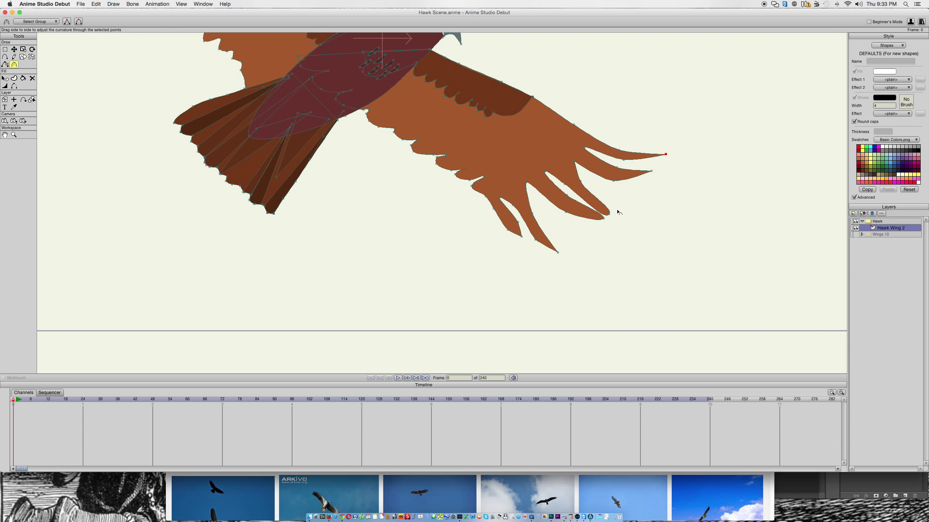
pyautogui.moveTo(609, 216); pyautogui.dragTo(184, 11)
pyautogui.moveTo(603, 218); pyautogui.dragTo(363, 121)
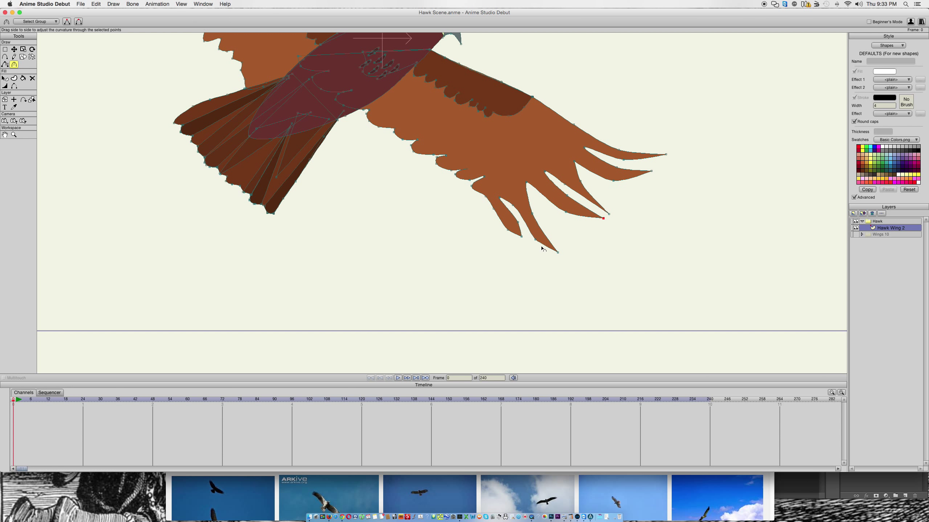
pyautogui.moveTo(522, 236); pyautogui.dragTo(310, 164)
# Move feather tips and edge points to slim the long feathers and straighten their edges.
pyautogui.press('t')
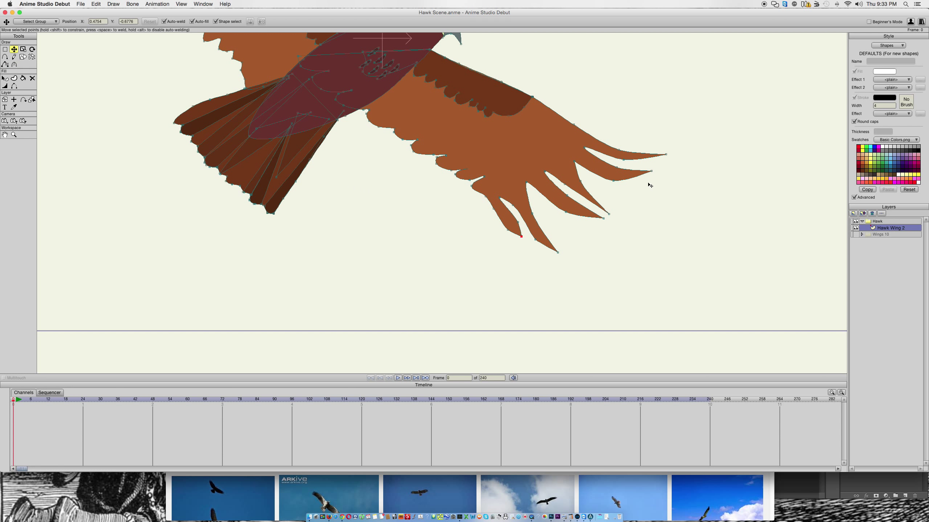
pyautogui.moveTo(609, 216)
pyautogui.mouseDown()
pyautogui.moveTo(631, 184)
pyautogui.moveTo(633, 191)
pyautogui.moveTo(591, 181)
pyautogui.moveTo(628, 191)
pyautogui.moveTo(588, 209)
pyautogui.moveTo(544, 194)
pyautogui.moveTo(601, 201)
pyautogui.mouseUp()
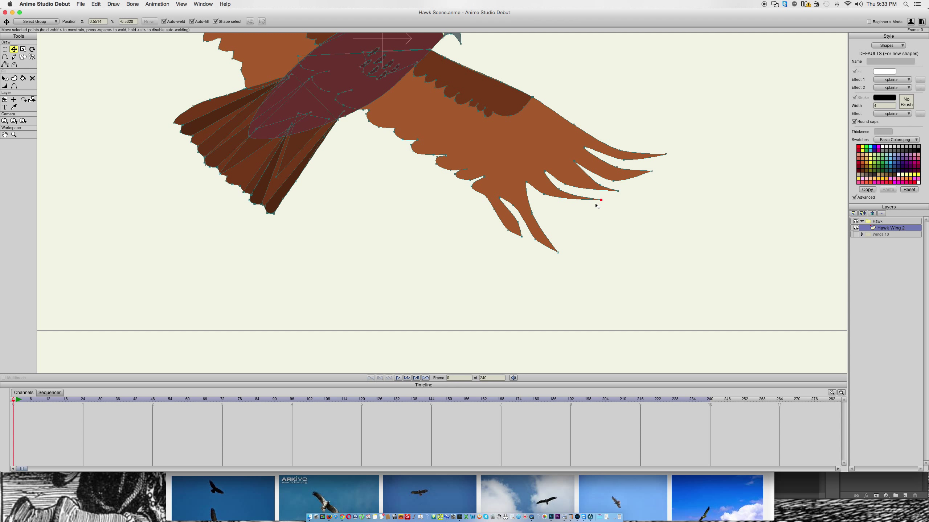
pyautogui.moveTo(533, 213); pyautogui.dragTo(527, 190)
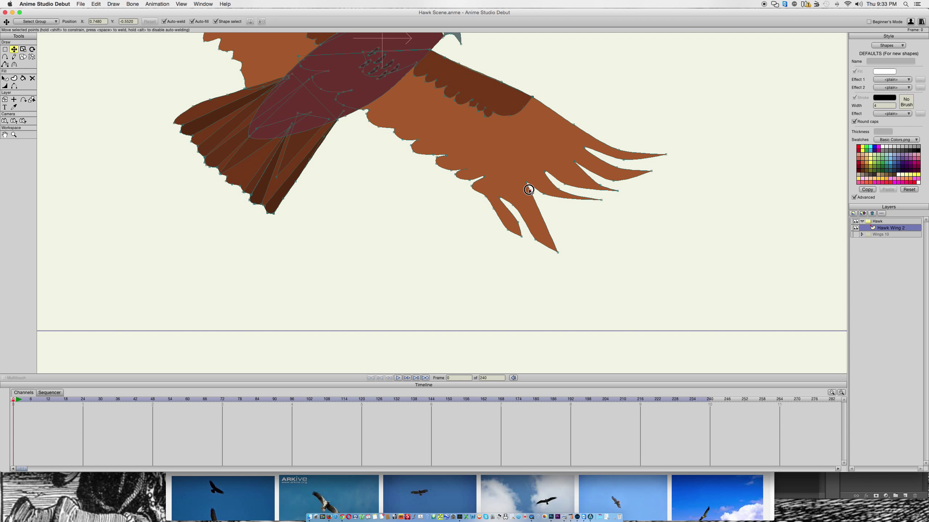
pyautogui.moveTo(536, 241); pyautogui.dragTo(521, 208)
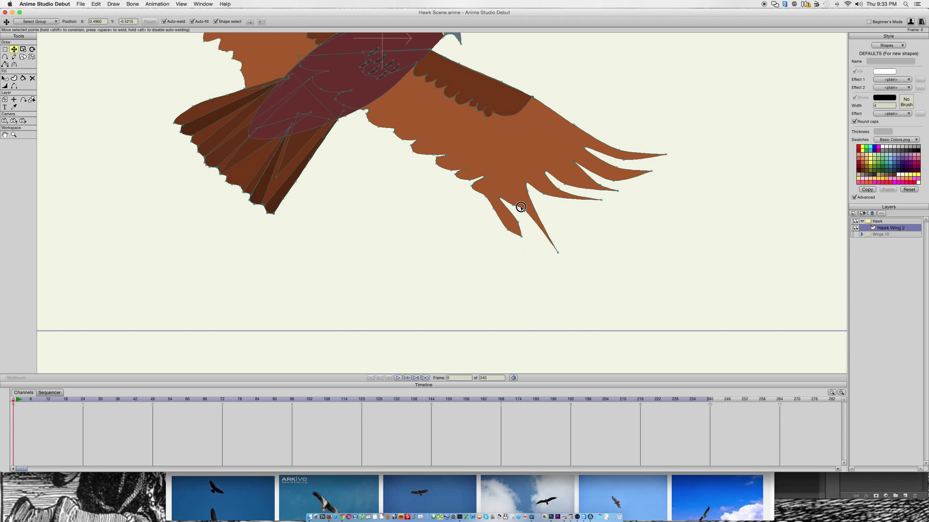
pyautogui.moveTo(558, 252); pyautogui.dragTo(572, 210)
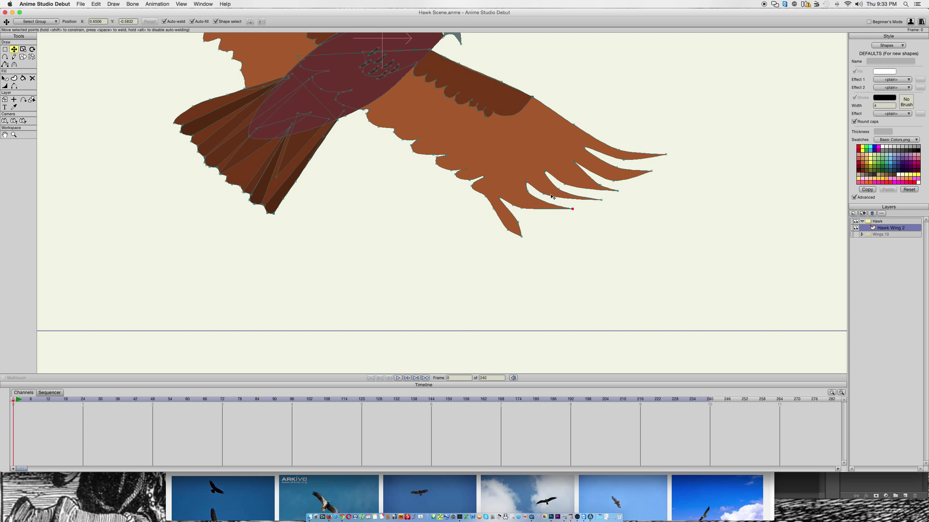
pyautogui.moveTo(523, 238); pyautogui.dragTo(510, 218)
# Bring the whole hawk into view and pull a trailing-edge point out down-left.
pyautogui.moveTo(531, 166); pyautogui.dragTo(590, 241)
pyautogui.click(470, 496)
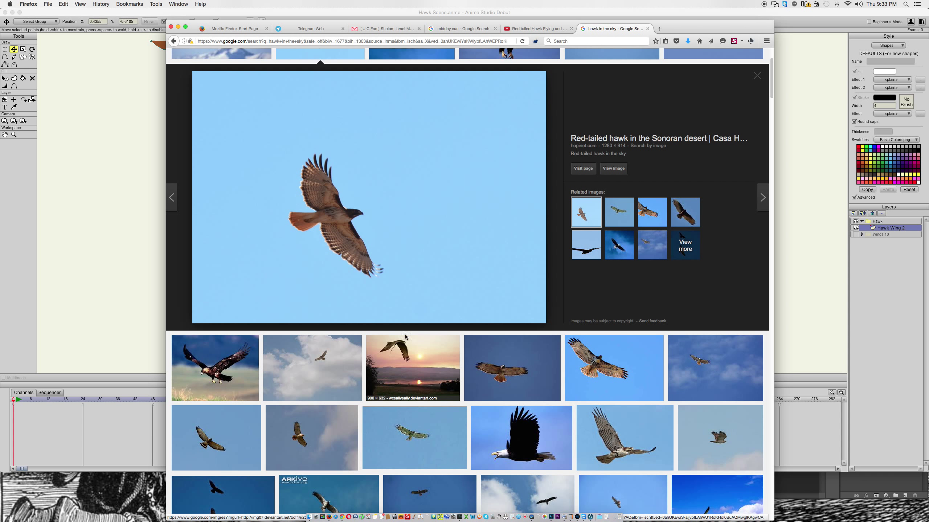
pyautogui.click(117, 160)
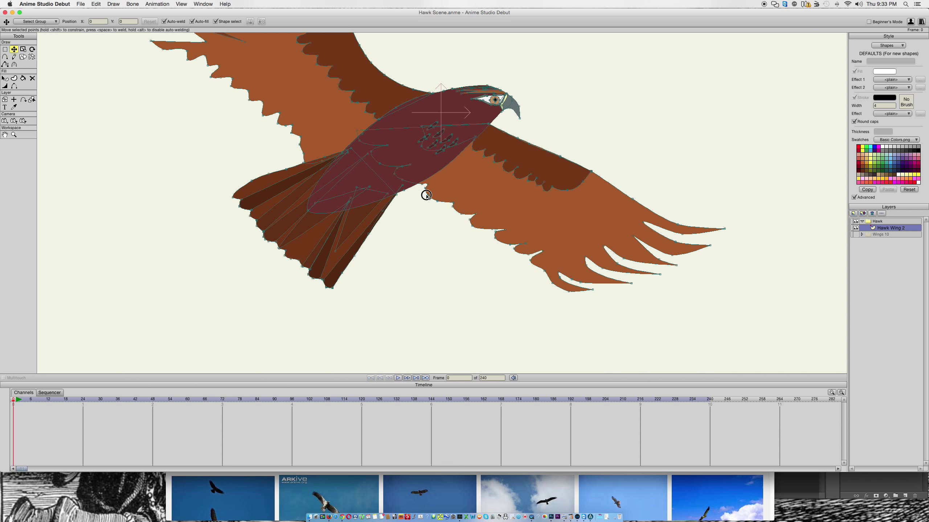
pyautogui.moveTo(426, 195); pyautogui.dragTo(473, 227)
# Delete the two notch points and reshape the small lobe left at the notch.
pyautogui.click(493, 229)
pyautogui.press('Delete')
pyautogui.click(495, 233)
pyautogui.press('Delete')
pyautogui.moveTo(511, 249)
pyautogui.mouseDown()
pyautogui.moveTo(524, 252)
pyautogui.moveTo(504, 243)
pyautogui.moveTo(511, 241)
pyautogui.mouseUp()
# Pull a wing-edge point toward the body and smooth the outline near the former notch.
pyautogui.moveTo(422, 205)
pyautogui.mouseDown()
pyautogui.moveTo(409, 203)
pyautogui.moveTo(417, 187)
pyautogui.mouseUp()
pyautogui.click(421, 184)
pyautogui.click(393, 483)
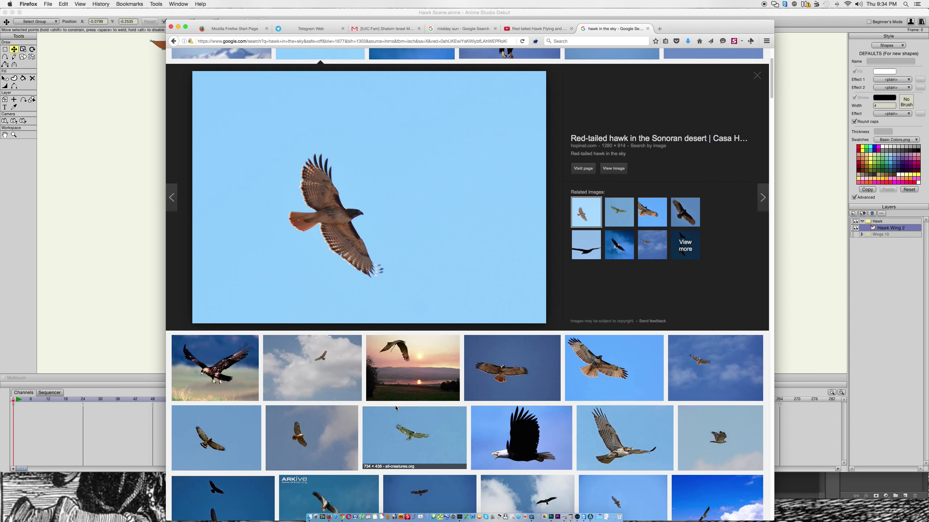
pyautogui.click(126, 198)
pyautogui.moveTo(449, 213)
pyautogui.mouseDown()
pyautogui.moveTo(416, 204)
pyautogui.moveTo(439, 213)
pyautogui.mouseUp()
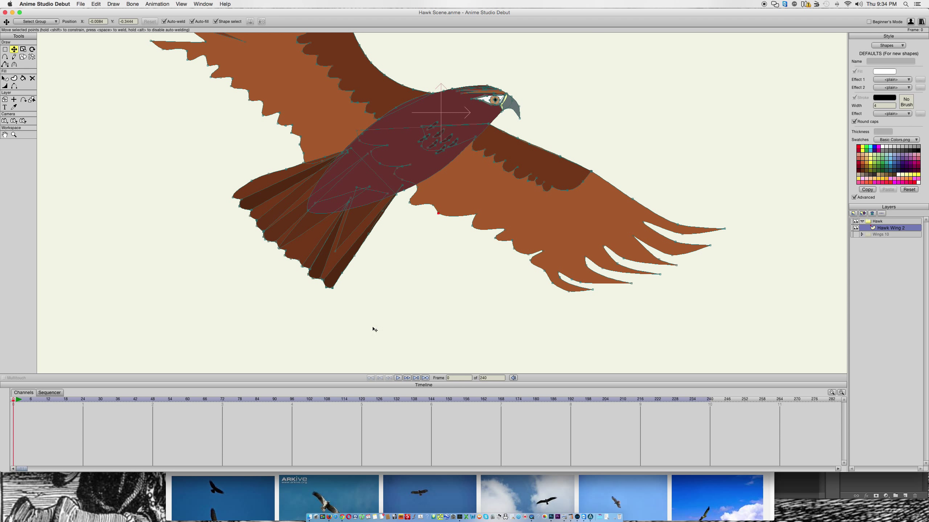
pyautogui.press('super+Tab')
# In a new Firefox tab, search Google for 'anime hawk' and show the image results.
pyautogui.click(662, 40)
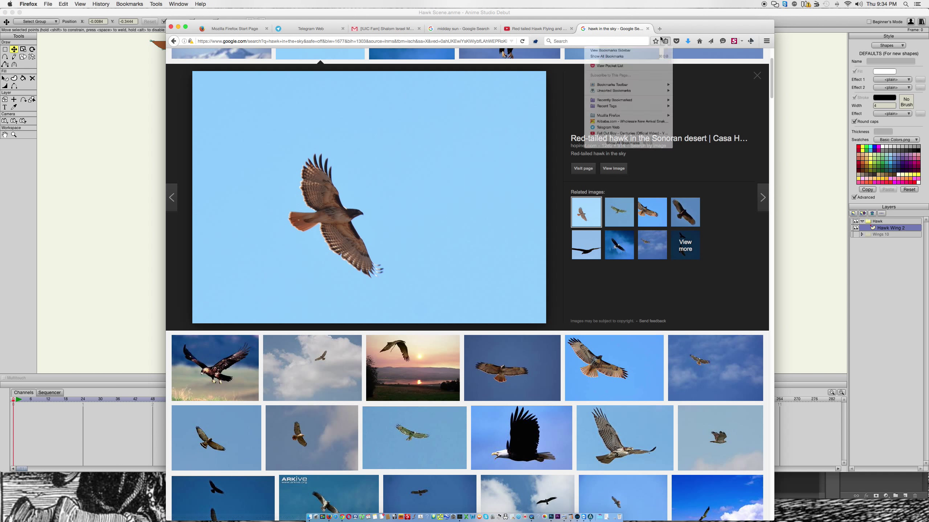
pyautogui.click(661, 31)
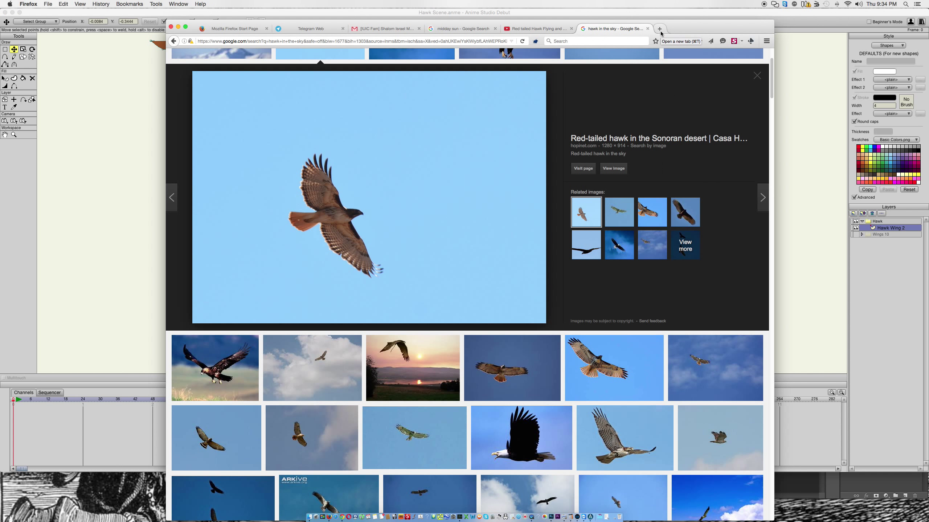
pyautogui.click(660, 29)
pyautogui.write('google.com')
pyautogui.press('Return')
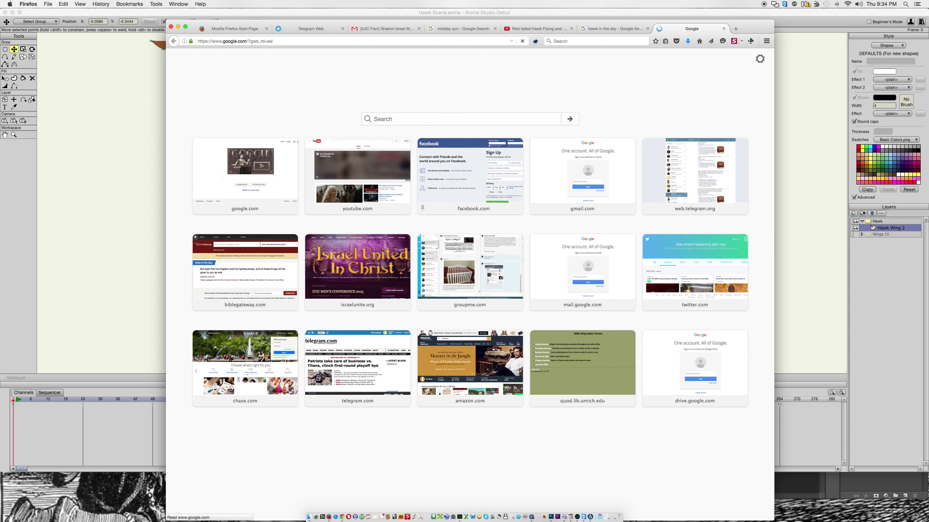
pyautogui.write('anime h')
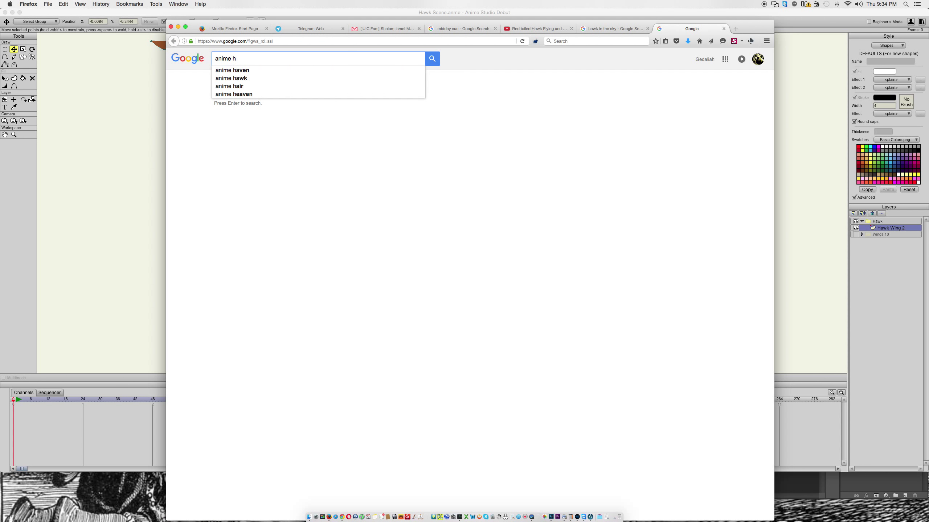
pyautogui.write('awk')
pyautogui.press('Return')
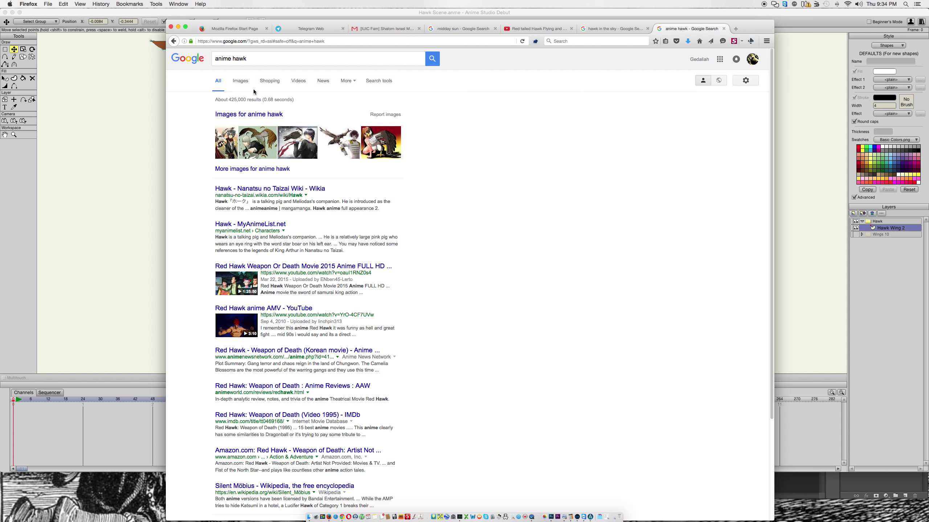
pyautogui.click(245, 82)
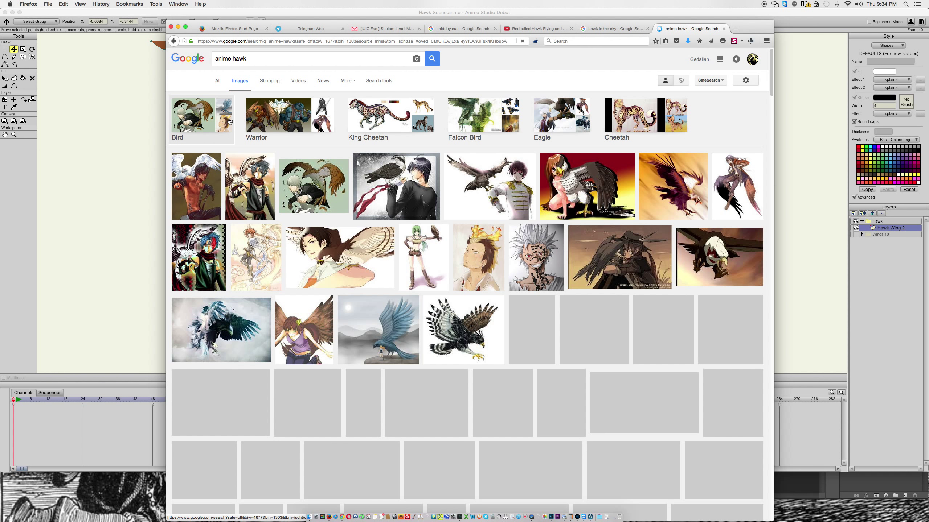
# Preview the hawk-on-arm, Zerochan eagle, 'TTLY AWESOME ANIME HAWK' and hawk-on-shoulder images.
pyautogui.click(313, 194)
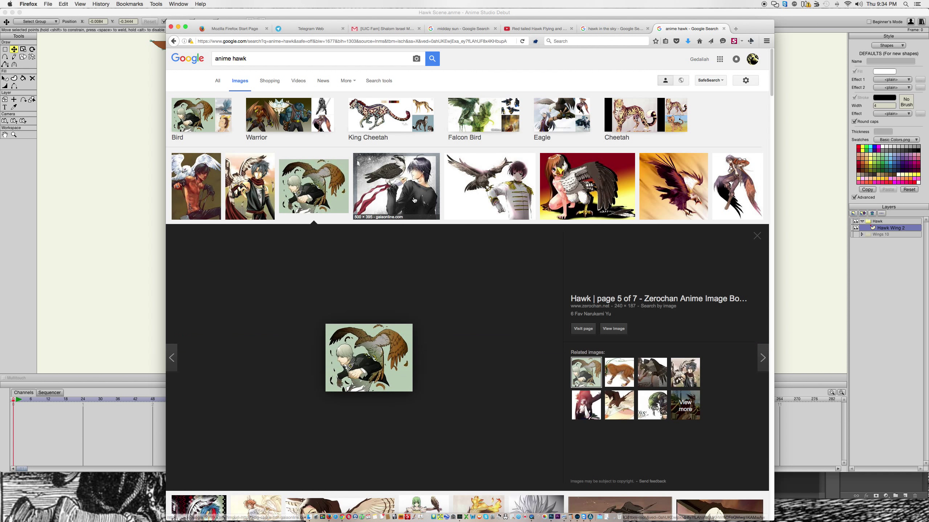
pyautogui.click(427, 175)
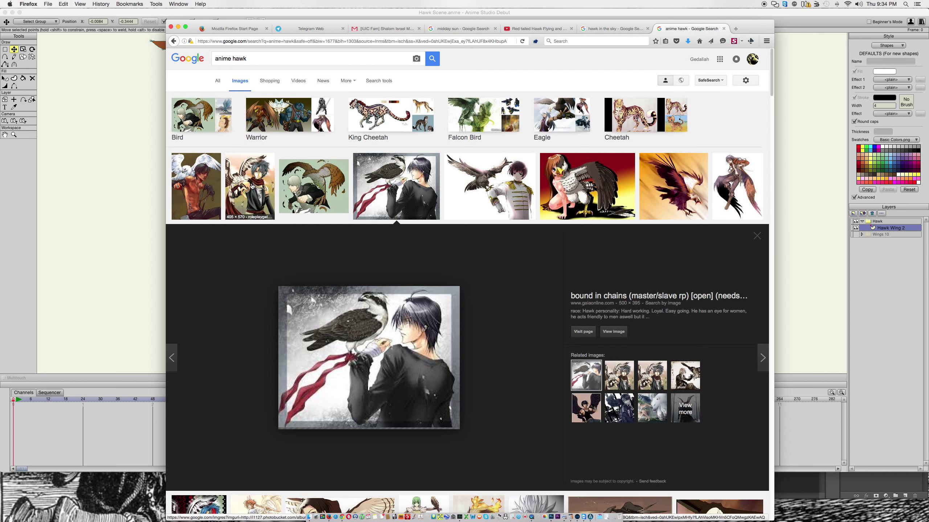
pyautogui.click(456, 181)
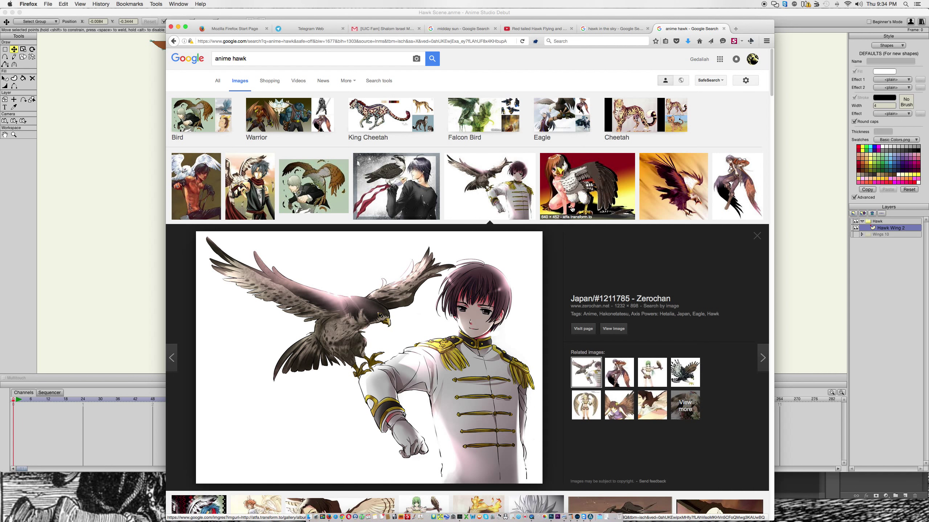
pyautogui.click(681, 189)
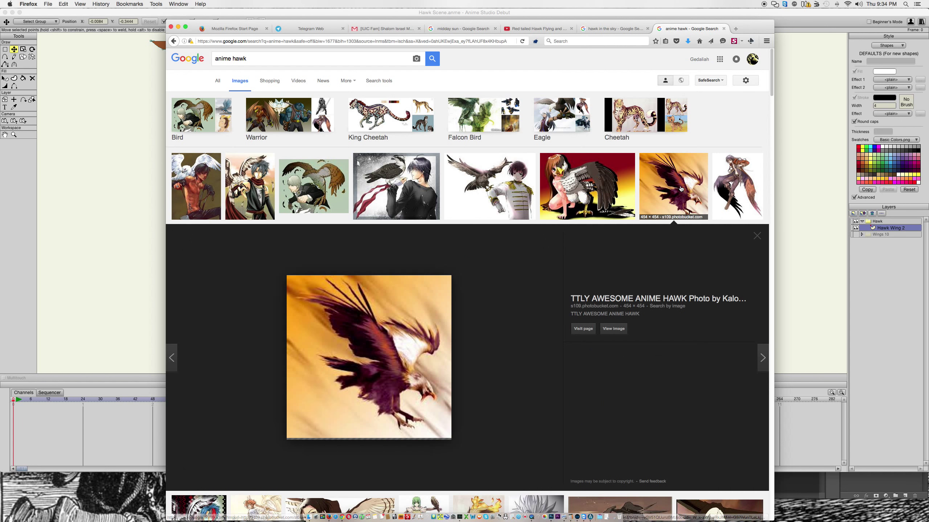
pyautogui.scroll(-10, 507, 278)
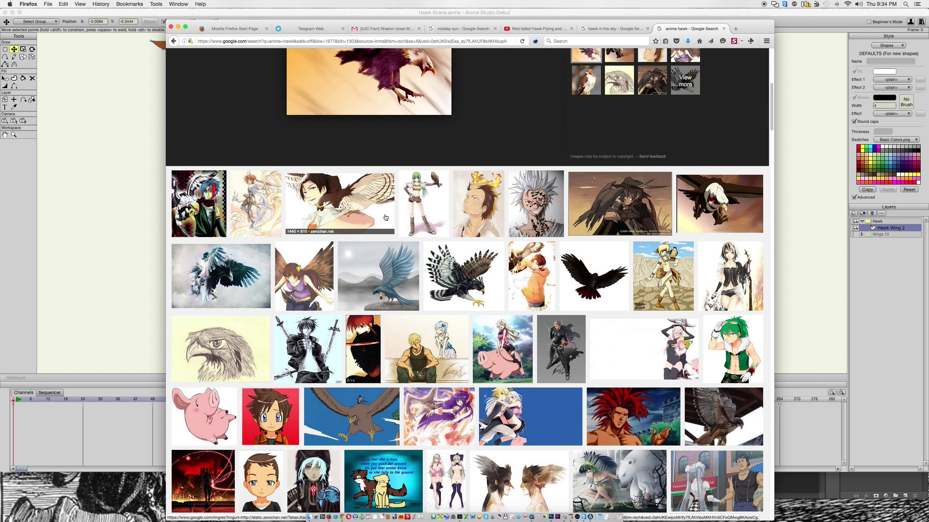
pyautogui.click(380, 207)
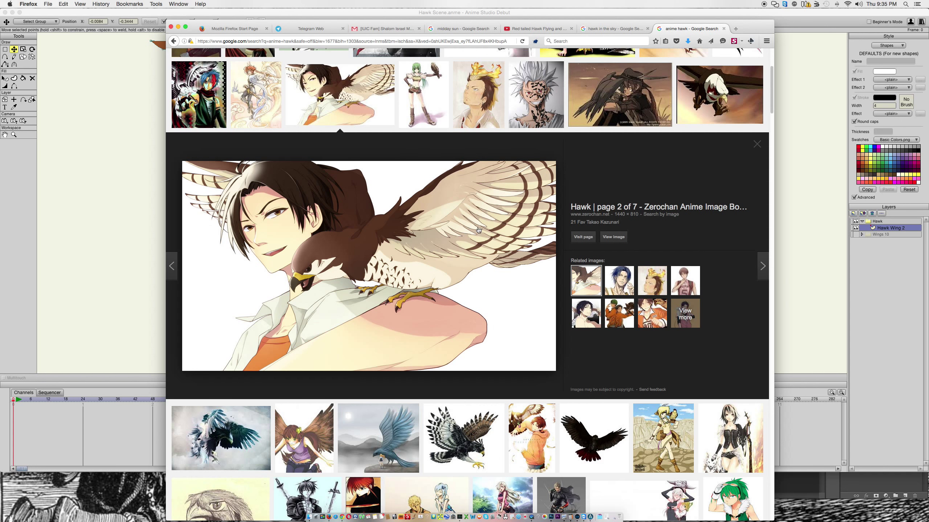
# Preview the white-headed hybrid, striped black-and-white and dark spread-wing hawk images.
pyautogui.scroll(-1, 651, 215)
pyautogui.click(706, 97)
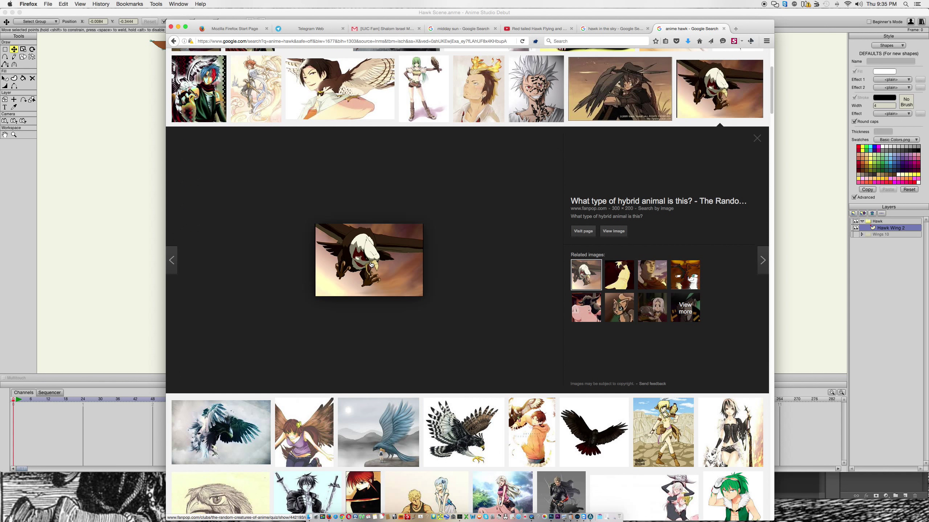
pyautogui.scroll(-2, 370, 263)
pyautogui.scroll(-4, 370, 264)
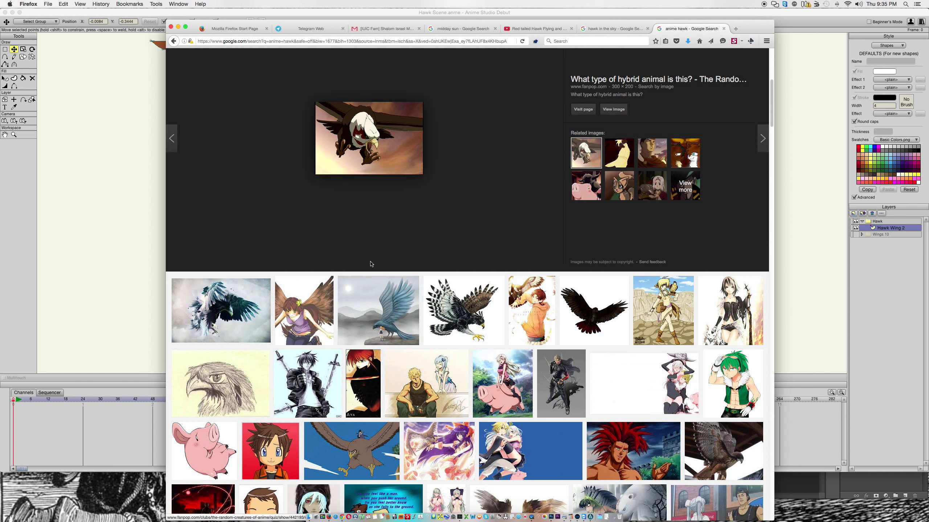
pyautogui.click(467, 299)
pyautogui.scroll(5, 468, 298)
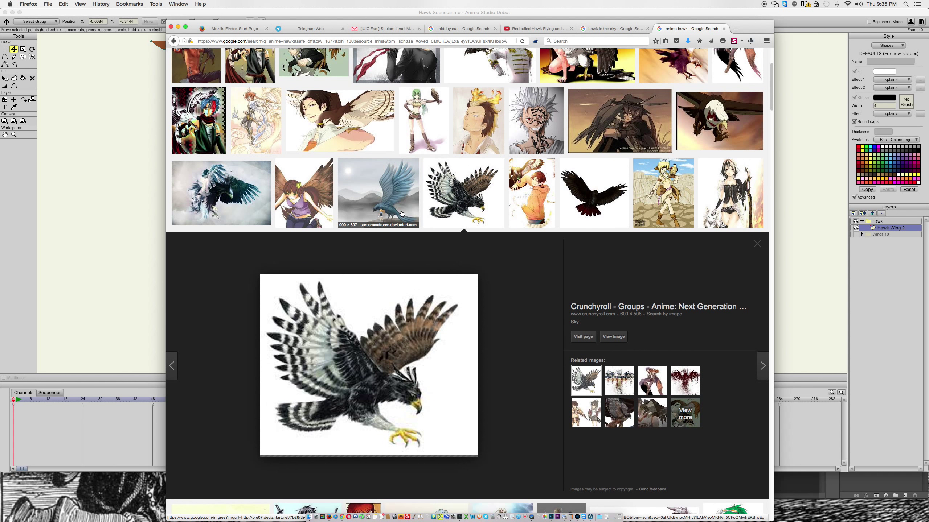
pyautogui.click(601, 282)
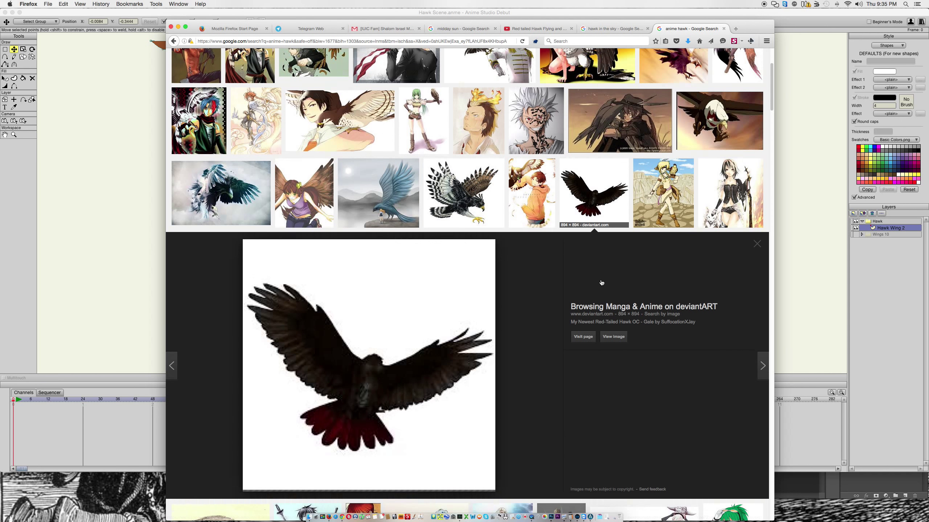
pyautogui.scroll(1, 466, 257)
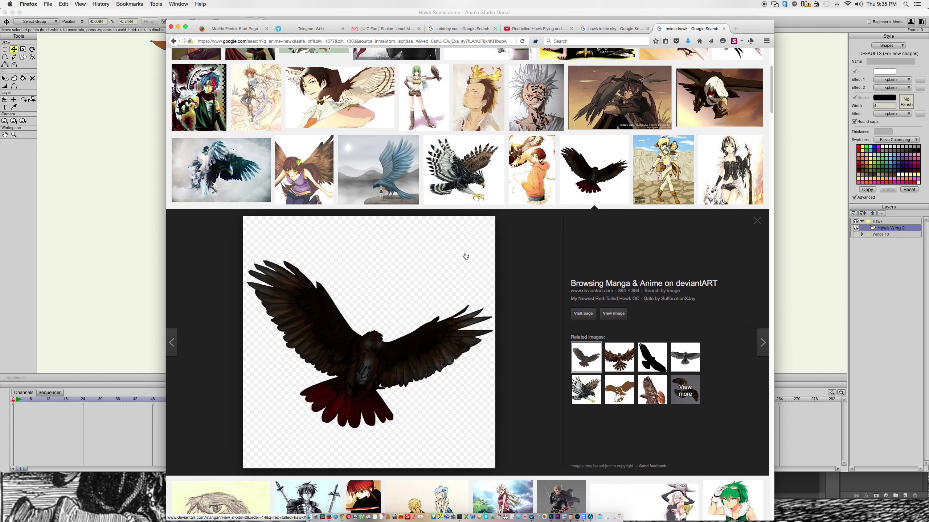
pyautogui.scroll(4, 470, 255)
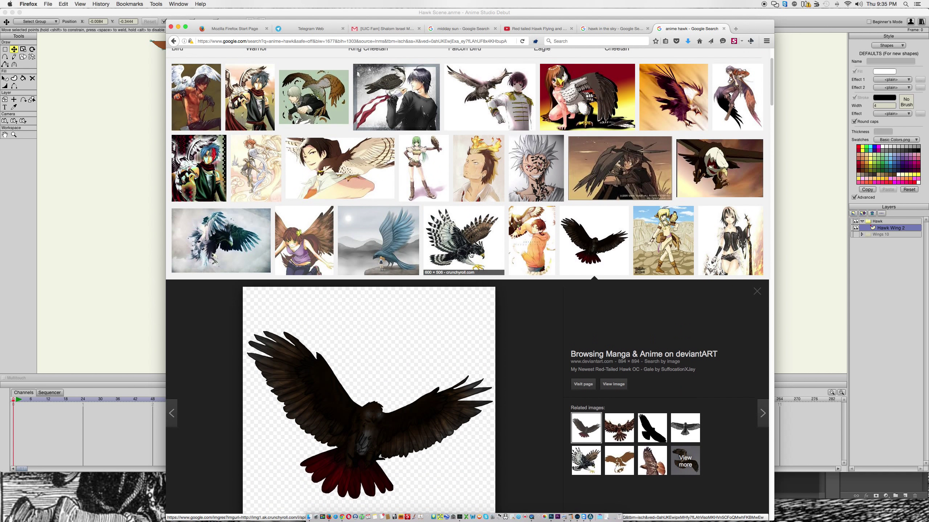
pyautogui.scroll(5, 471, 254)
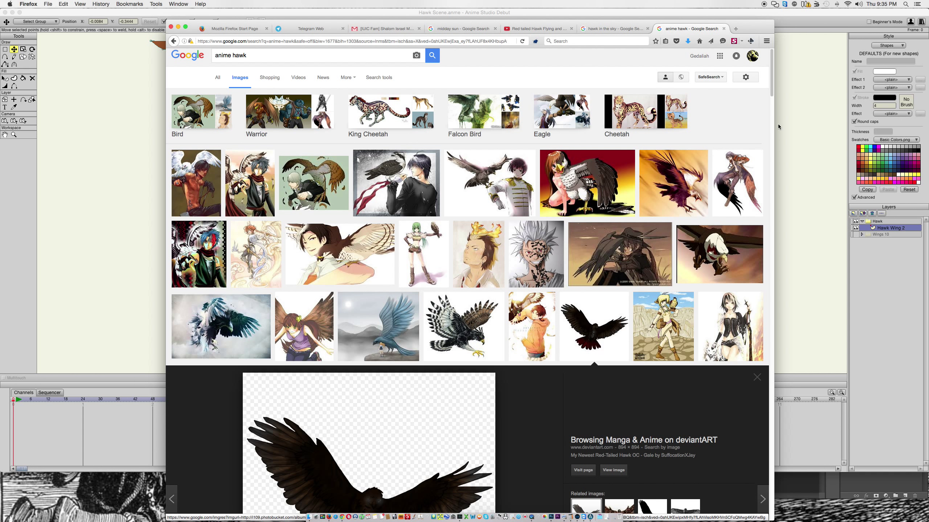
pyautogui.click(785, 122)
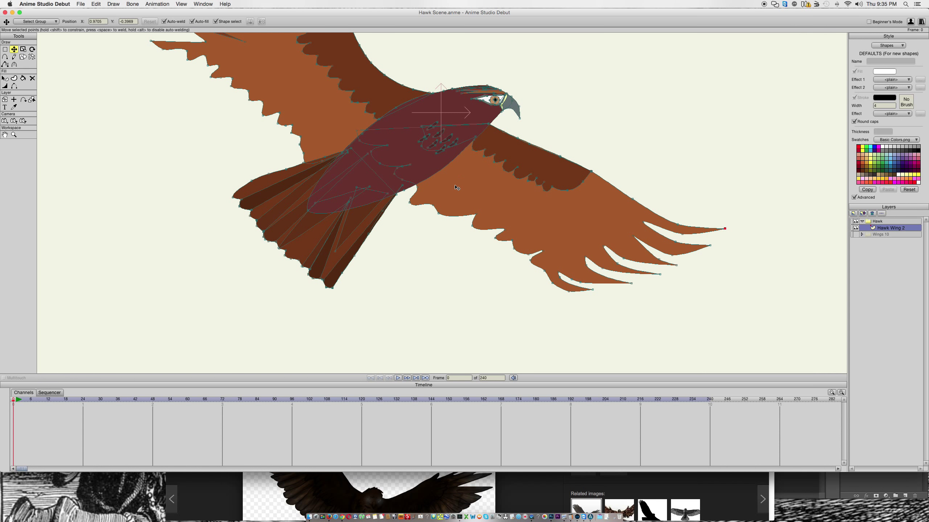
# Centre the hawk, move a right-wing edge point, and compare against the reference image.
pyautogui.moveTo(541, 180); pyautogui.dragTo(592, 220)
pyautogui.moveTo(456, 157); pyautogui.dragTo(474, 192)
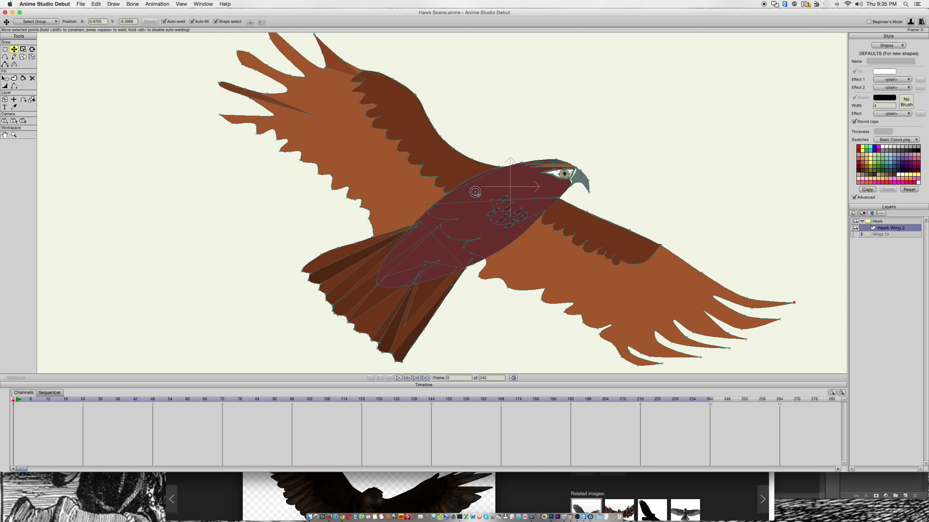
pyautogui.click(548, 226)
pyautogui.moveTo(543, 214)
pyautogui.mouseDown()
pyautogui.moveTo(523, 225)
pyautogui.moveTo(532, 226)
pyautogui.mouseUp()
pyautogui.click(432, 499)
pyautogui.scroll(-6, 429, 443)
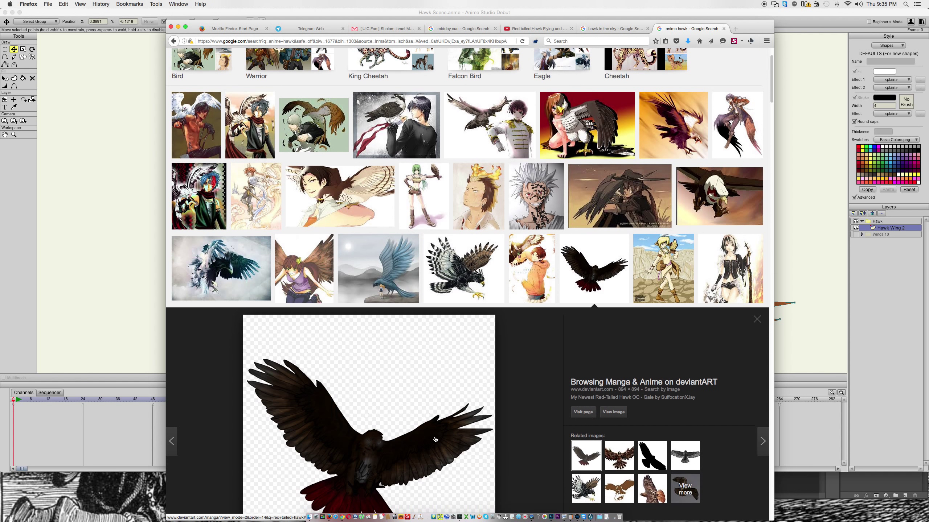
pyautogui.scroll(-5, 456, 316)
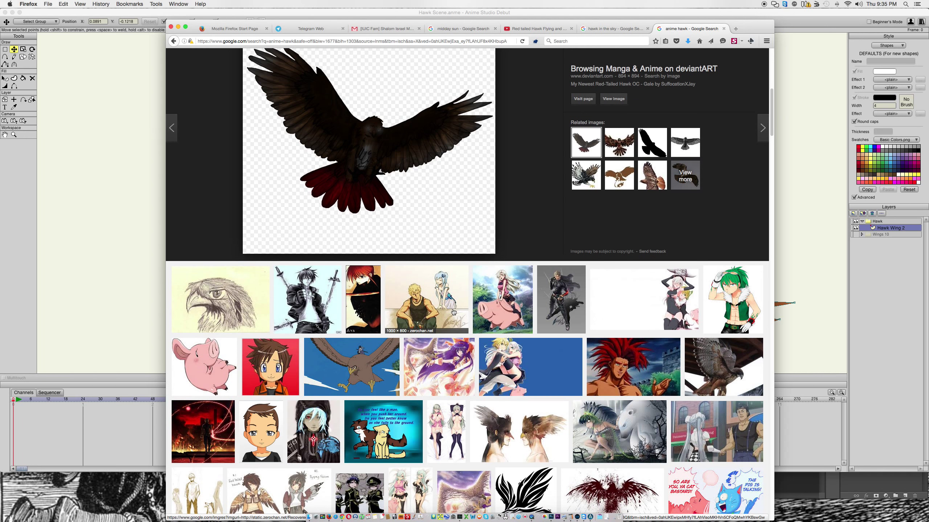
pyautogui.click(787, 209)
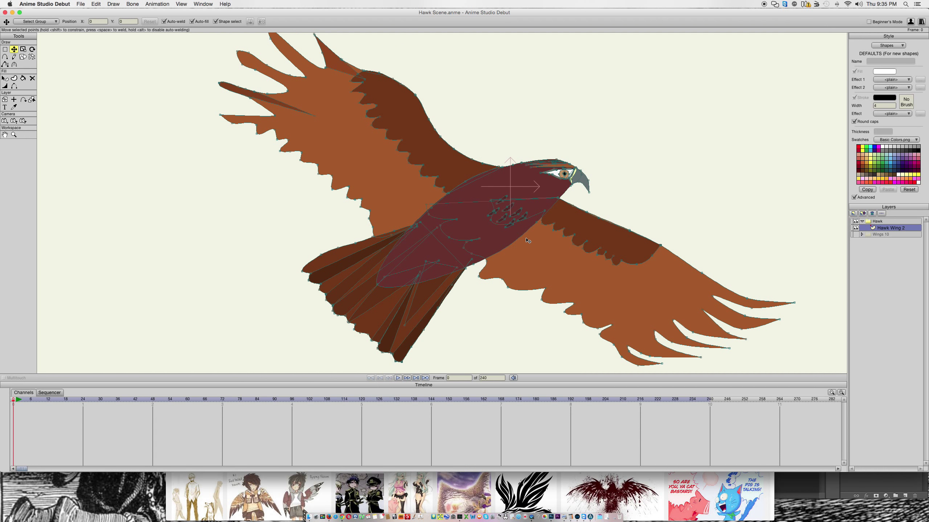
# Shift the wing–body edge points rightward and adjust the point at the dark-feather edge.
pyautogui.click(455, 236)
pyautogui.click(479, 305)
pyautogui.click(521, 233)
pyautogui.click(529, 236)
pyautogui.moveTo(530, 236); pyautogui.dragTo(546, 237)
pyautogui.moveTo(548, 244); pyautogui.dragTo(612, 261)
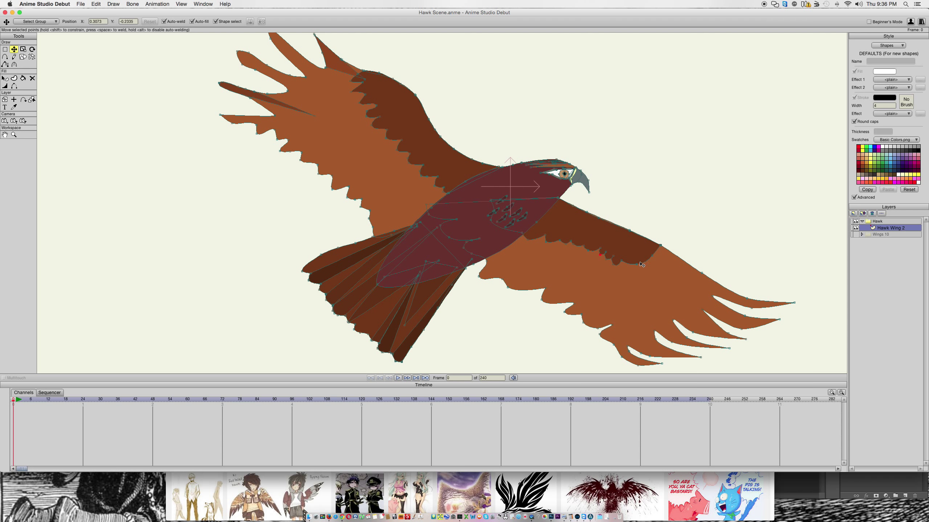
pyautogui.moveTo(654, 257); pyautogui.dragTo(611, 251)
# Deselect the wing point, scroll the anime hawk results, and preview the Narutopedia Garuda image.
pyautogui.click(460, 316)
pyautogui.click(508, 475)
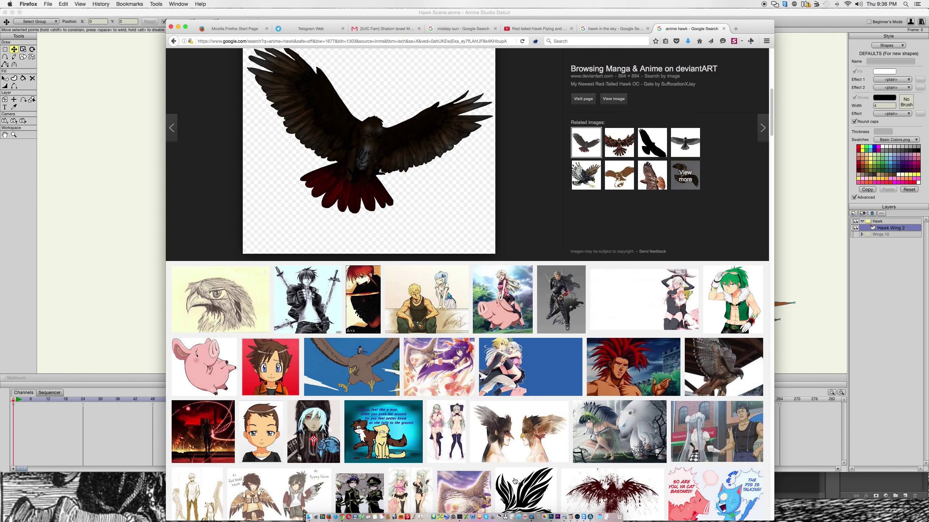
pyautogui.scroll(-5, 435, 260)
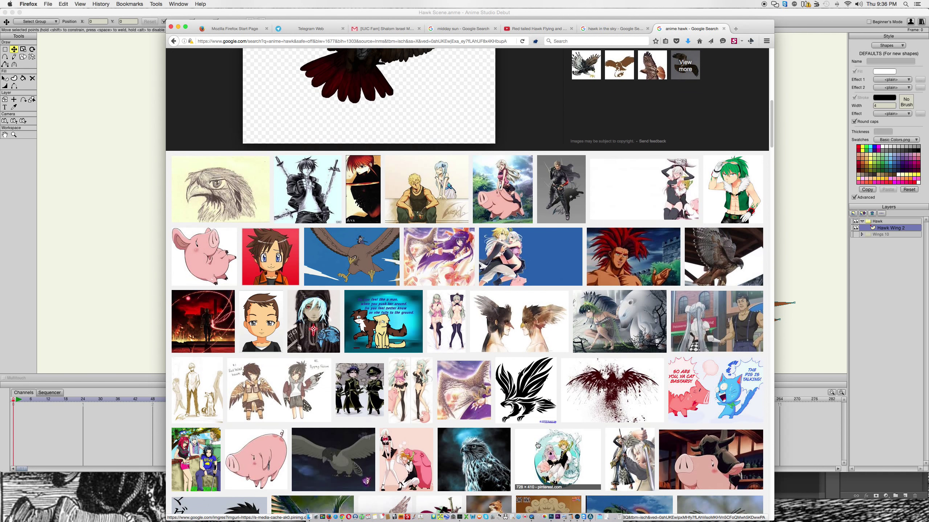
pyautogui.click(379, 247)
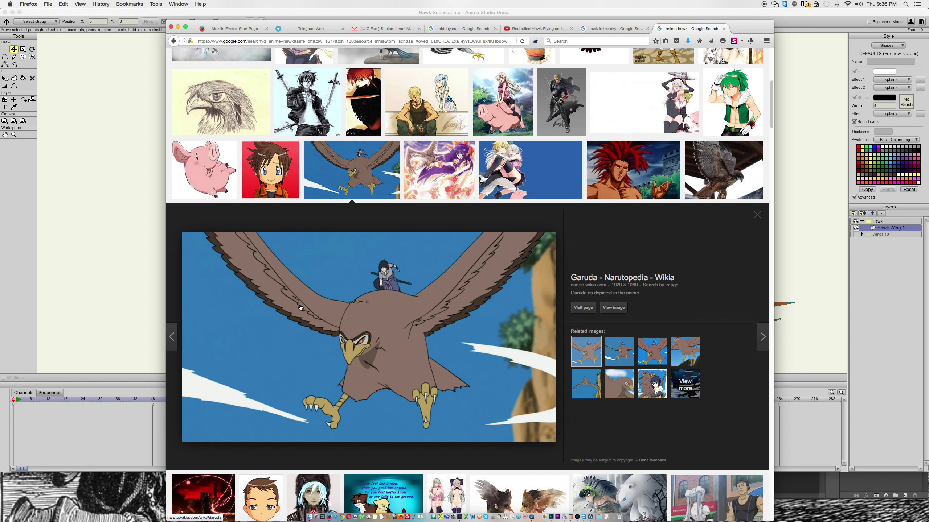
# Scroll through the anime hawk results and Garuda - Narutopedia preview, then return to Anime Studio.
pyautogui.press('super+Tab')
pyautogui.click(299, 489)
pyautogui.scroll(-3, 419, 323)
pyautogui.scroll(-2, 423, 317)
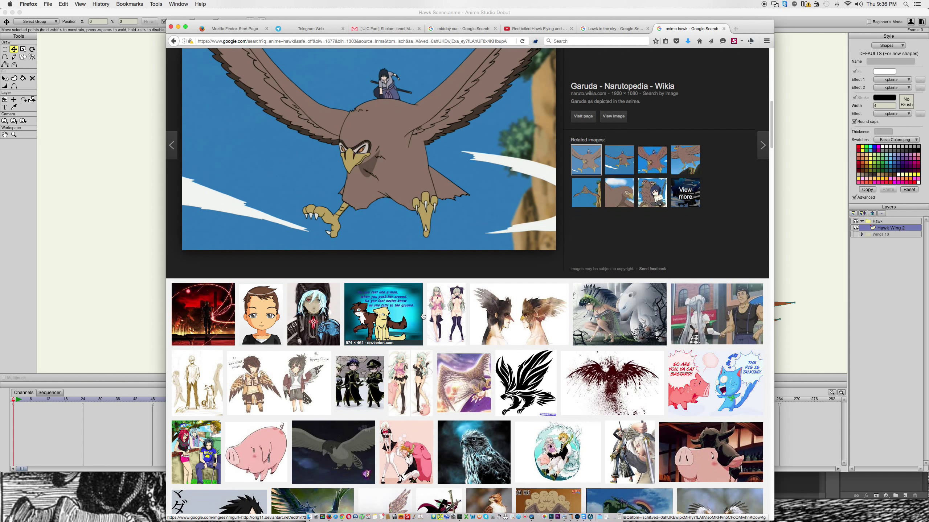
pyautogui.scroll(3, 422, 317)
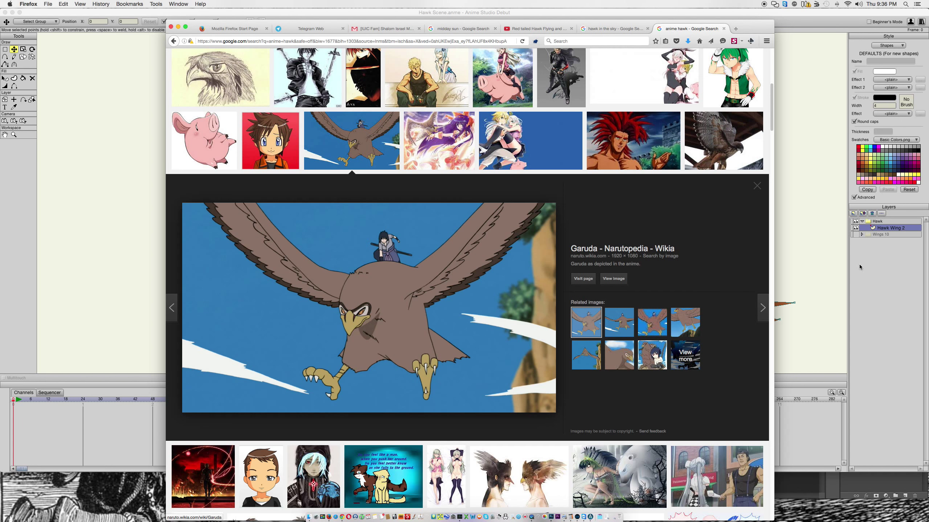
pyautogui.click(808, 254)
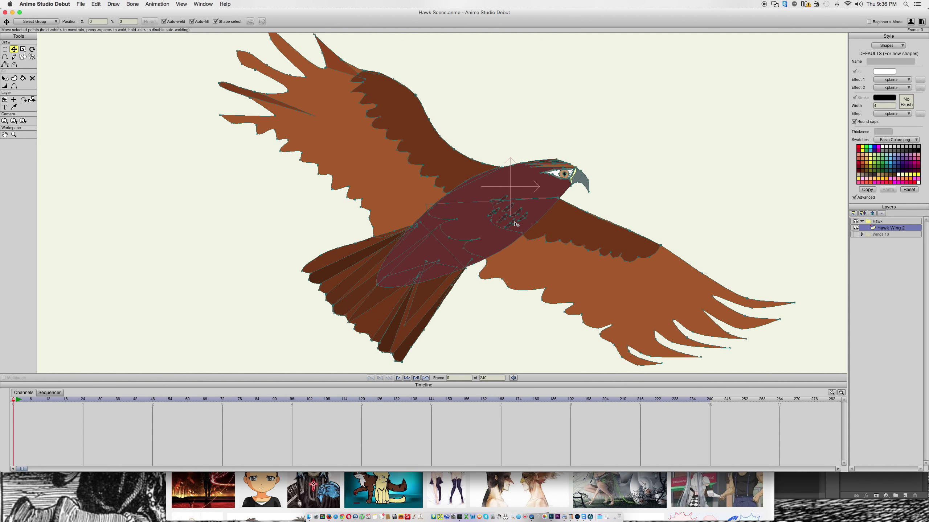
# Draw a large rectangle over the centre of the hawk's body, redoing the first attempt.
pyautogui.click(485, 231)
pyautogui.press('0')
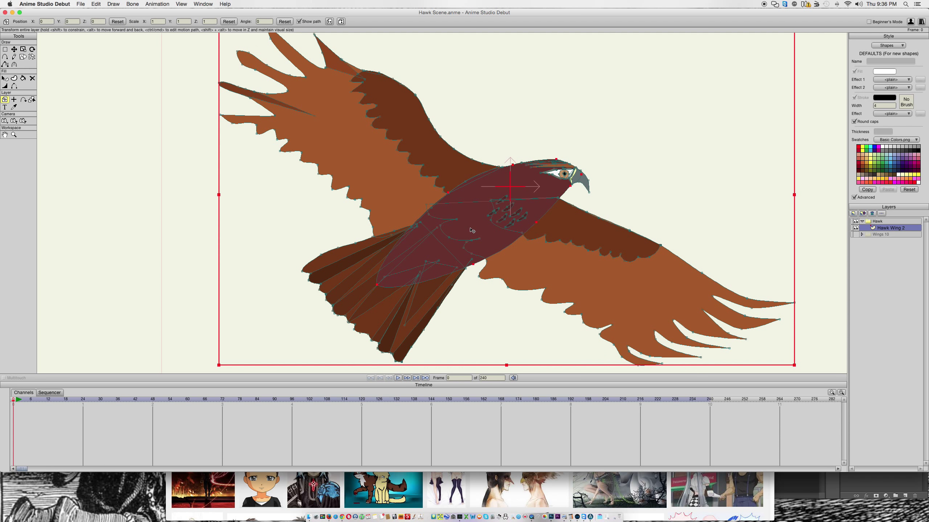
pyautogui.press('q')
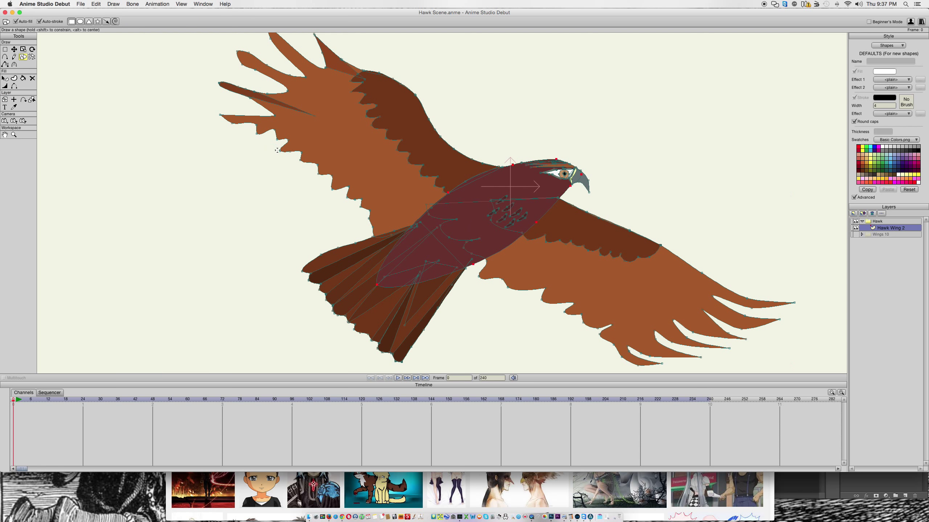
pyautogui.moveTo(469, 227); pyautogui.dragTo(500, 277)
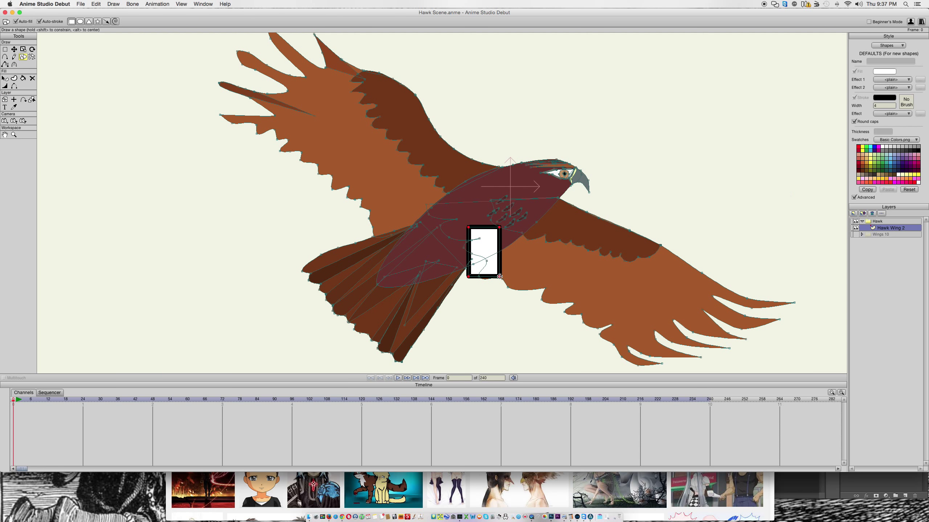
pyautogui.press('super+z')
pyautogui.moveTo(427, 206); pyautogui.dragTo(476, 281)
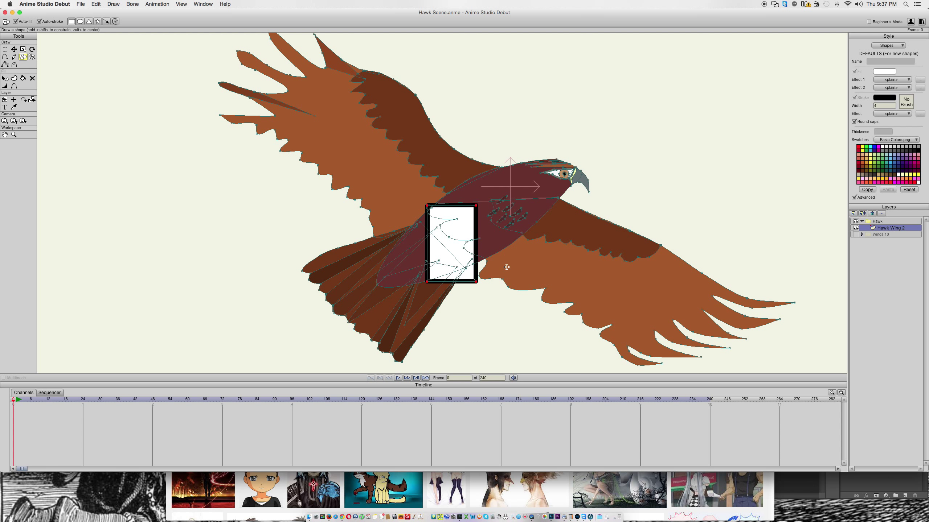
# Eyedrop the body's maroon, draw a maroon rectangle on the body, and delete the white one.
pyautogui.press('i')
pyautogui.click(498, 241)
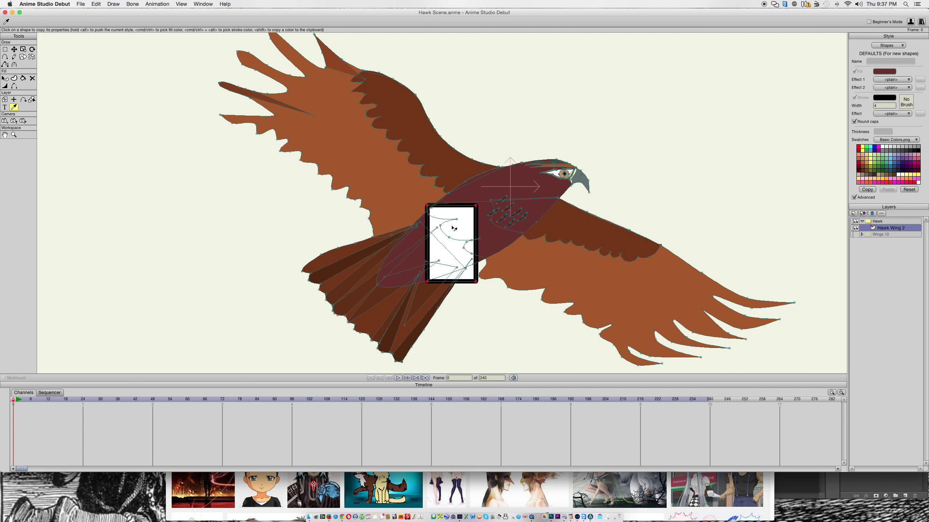
pyautogui.press('r')
pyautogui.moveTo(452, 226); pyautogui.dragTo(488, 280)
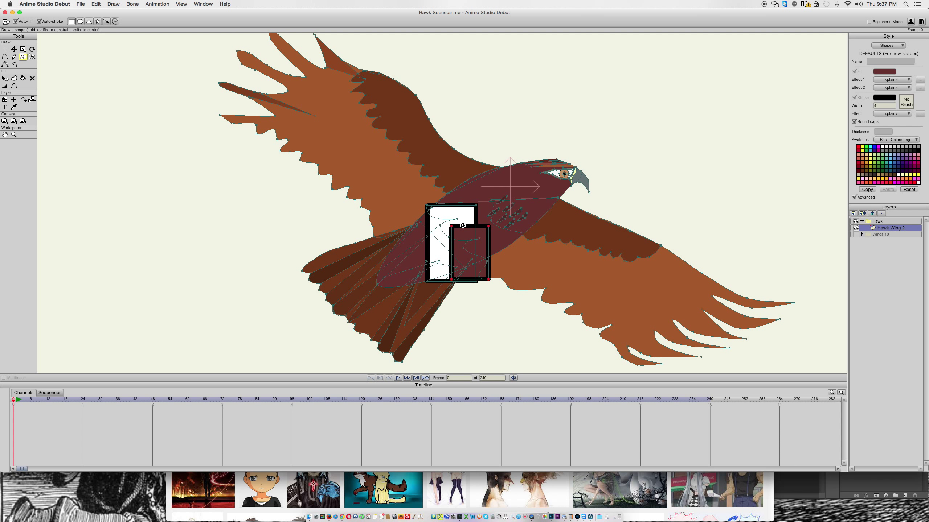
pyautogui.press('t')
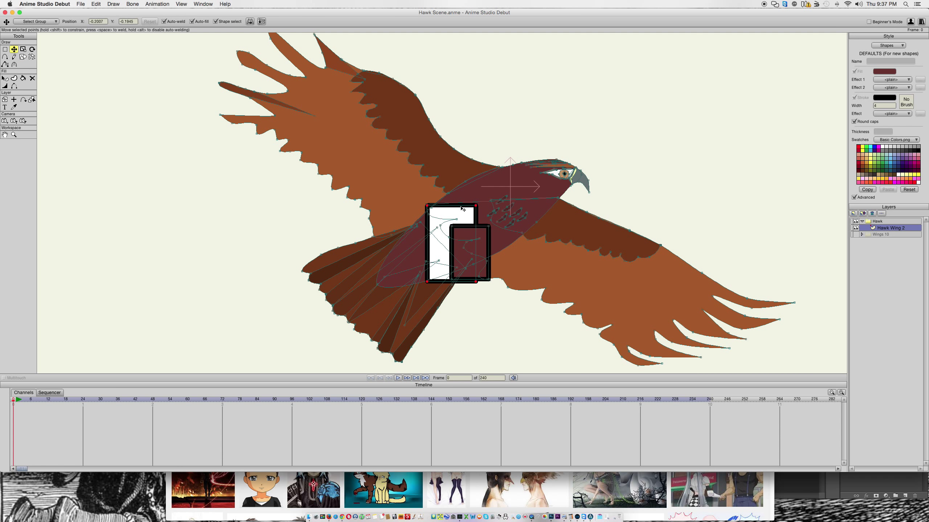
pyautogui.press('Delete')
# Set the maroon rectangle's outline width to 1.50.
pyautogui.click(477, 231)
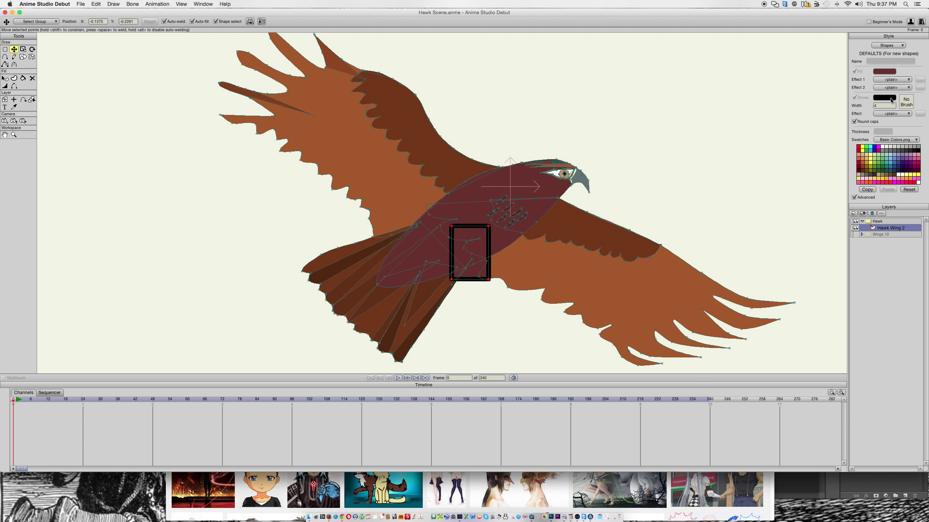
pyautogui.click(875, 105)
pyautogui.click(560, 214)
pyautogui.click(484, 246)
# Give the maroon rectangle a thinner 1.5 outline width.
pyautogui.press('q')
pyautogui.click(482, 247)
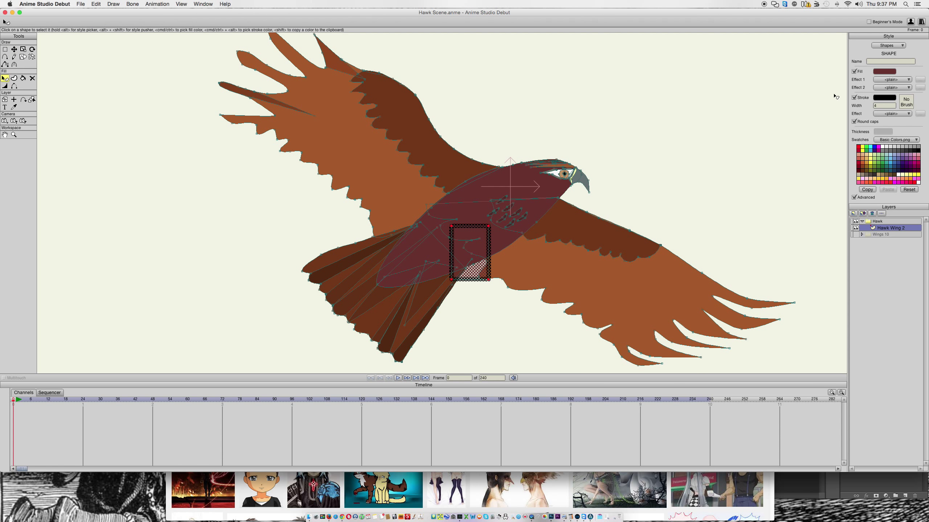
pyautogui.click(882, 105)
pyautogui.press('Return')
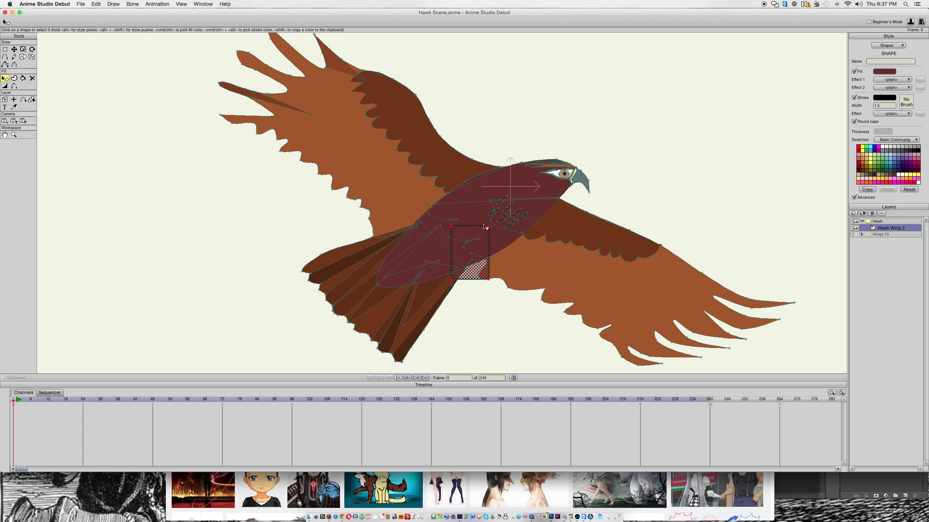
# Add black outlines to the hawk body, right wing and upper-left wing.
pyautogui.click(502, 199)
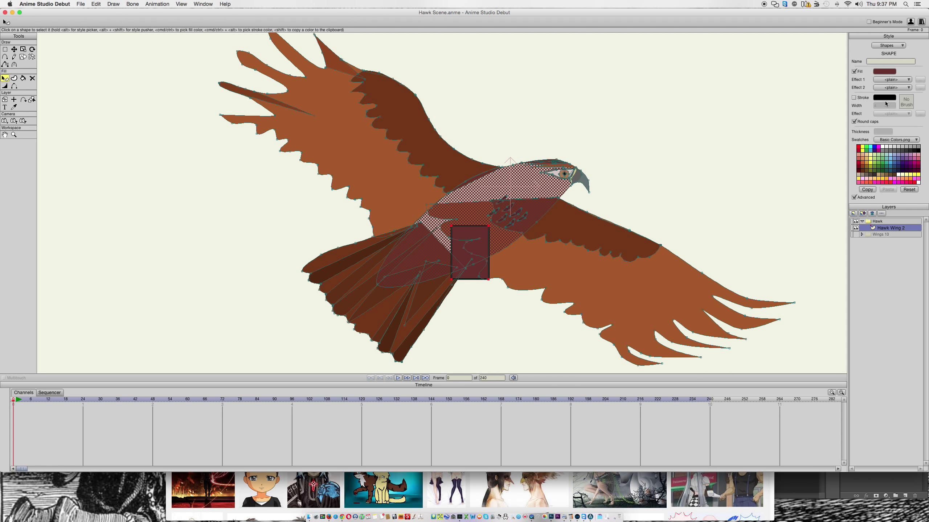
pyautogui.click(860, 97)
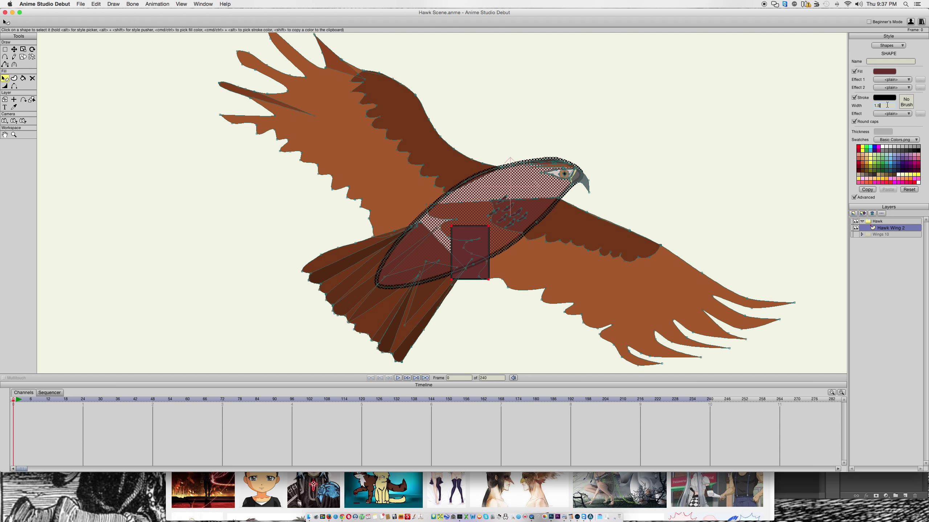
pyautogui.click(611, 278)
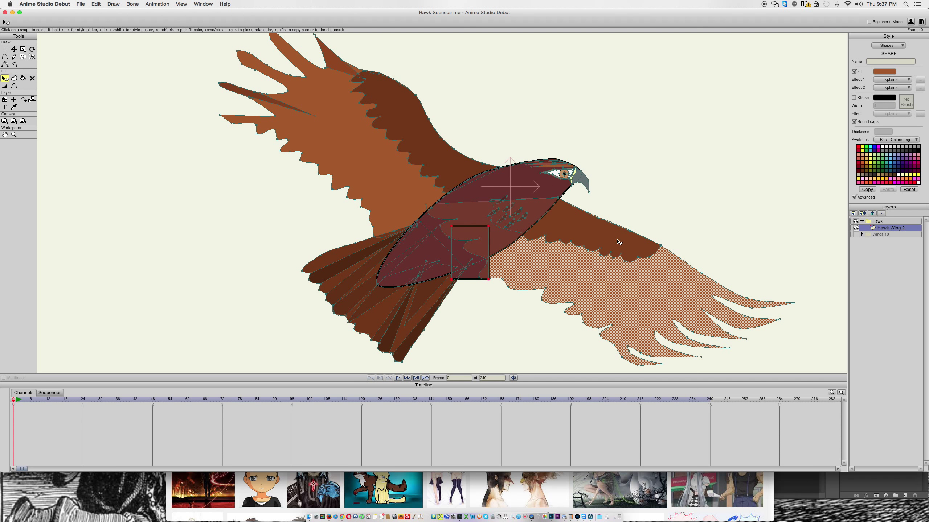
pyautogui.click(853, 98)
pyautogui.click(873, 106)
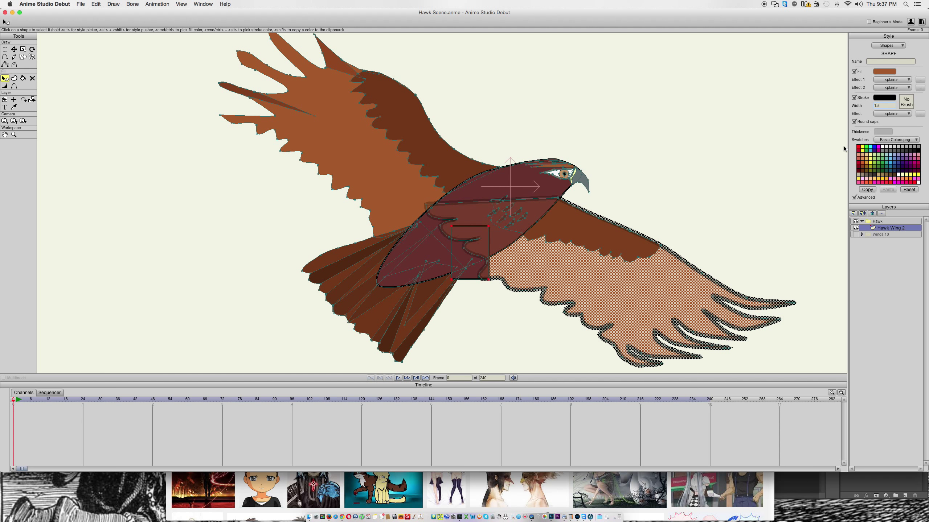
pyautogui.click(406, 169)
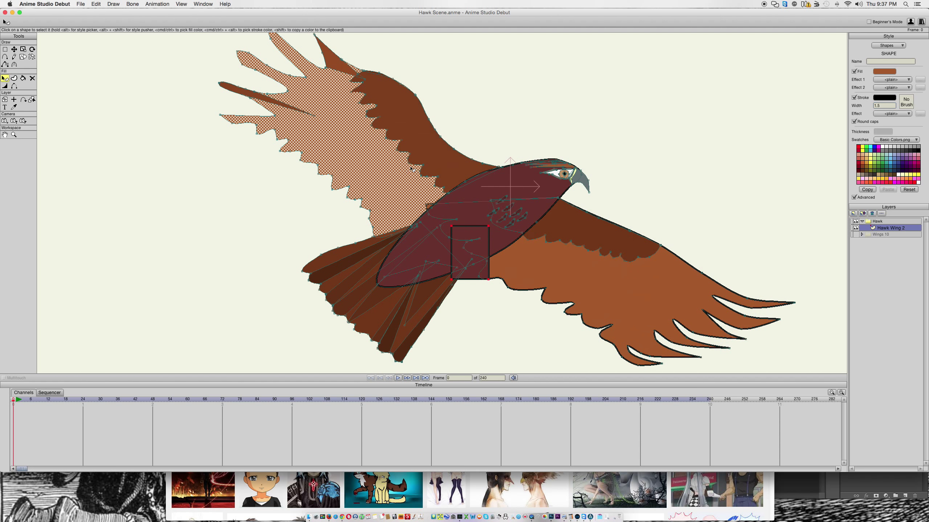
pyautogui.click(854, 97)
pyautogui.click(880, 106)
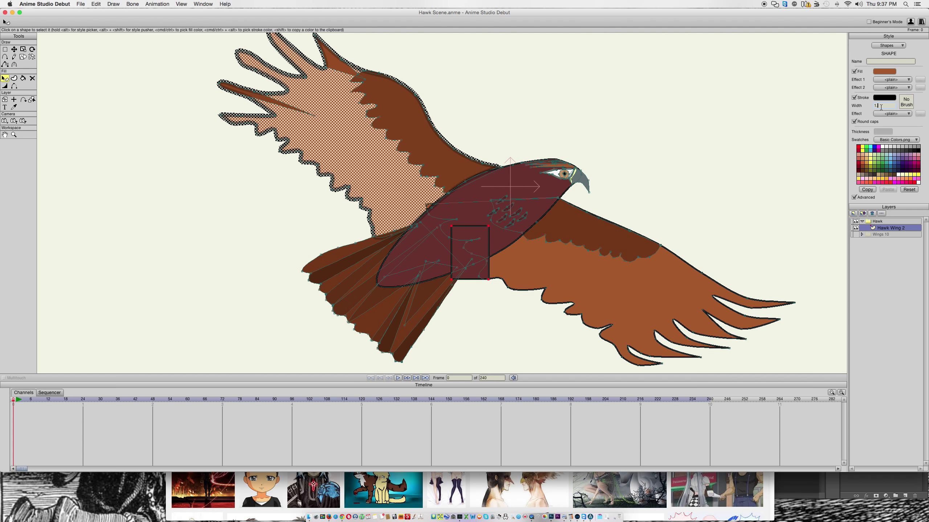
# Outline the left wing's dark feather band and the tail feathers in black.
pyautogui.click(546, 179)
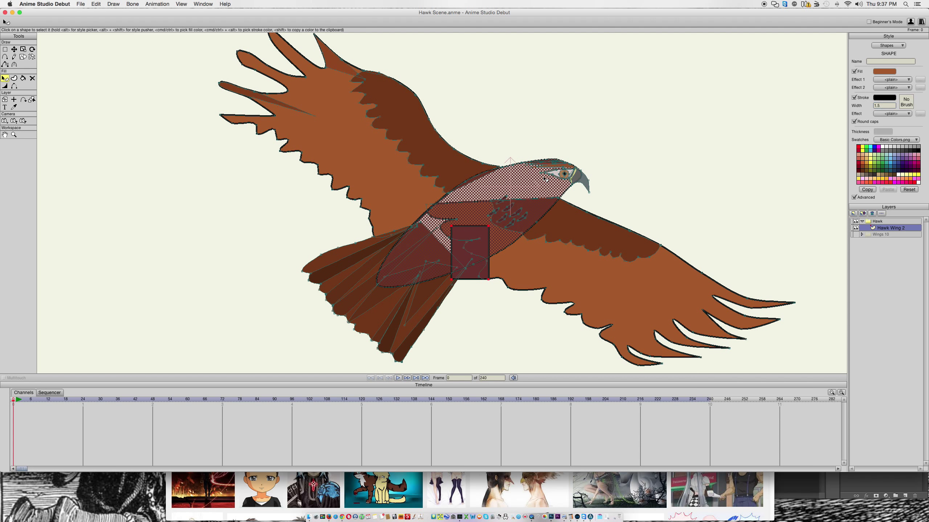
pyautogui.click(443, 163)
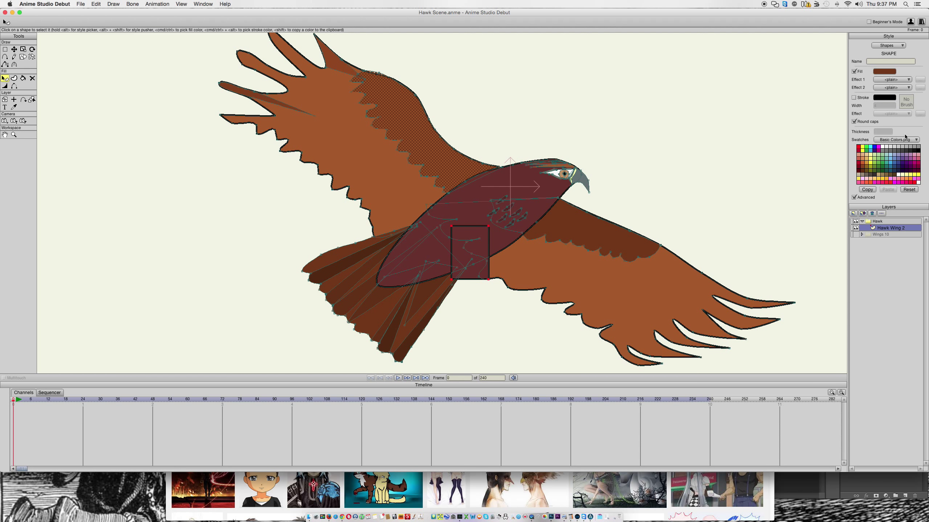
pyautogui.click(866, 99)
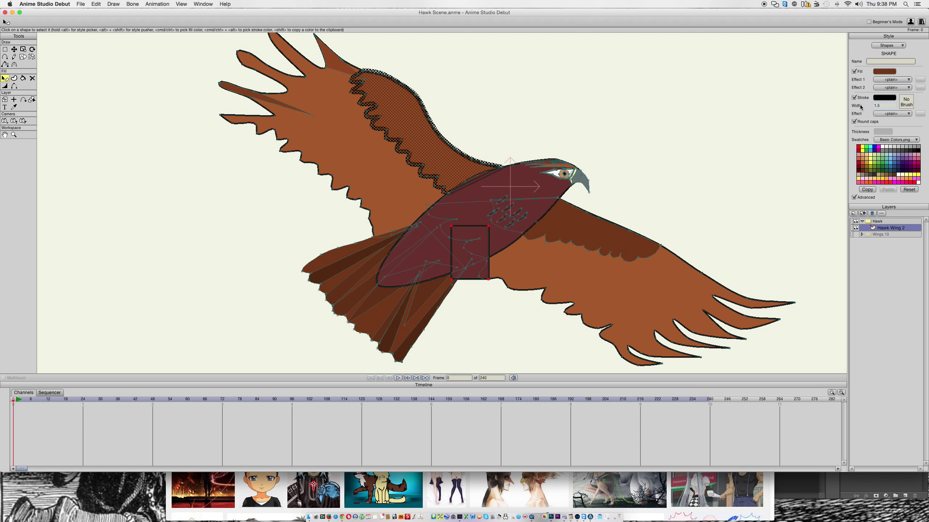
pyautogui.click(525, 189)
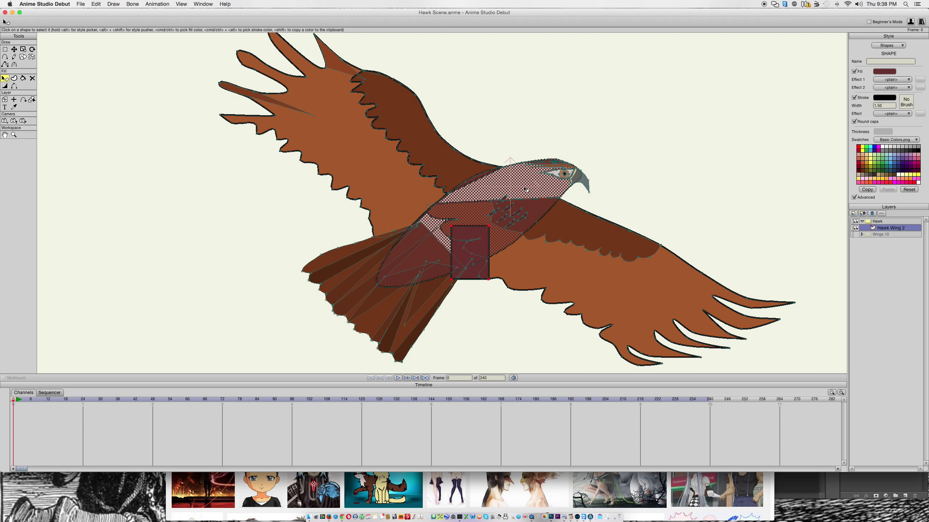
pyautogui.click(348, 258)
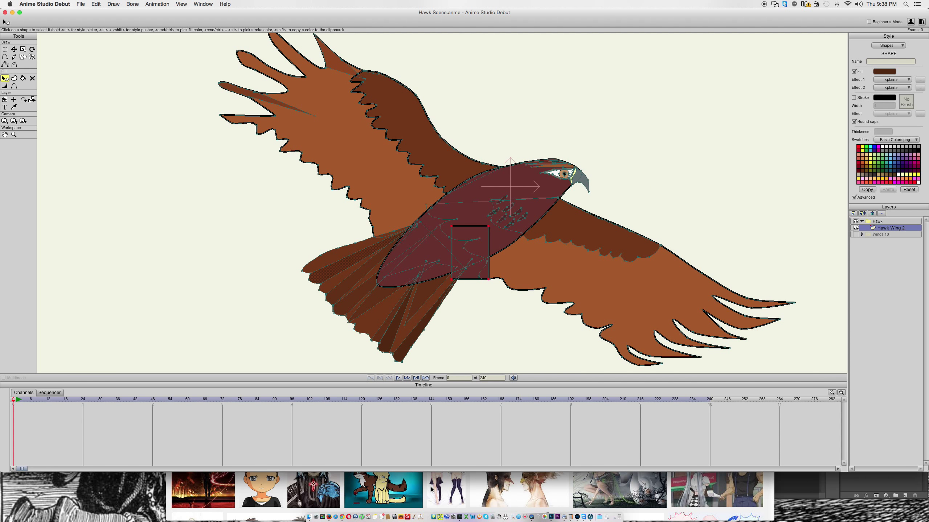
pyautogui.click(525, 198)
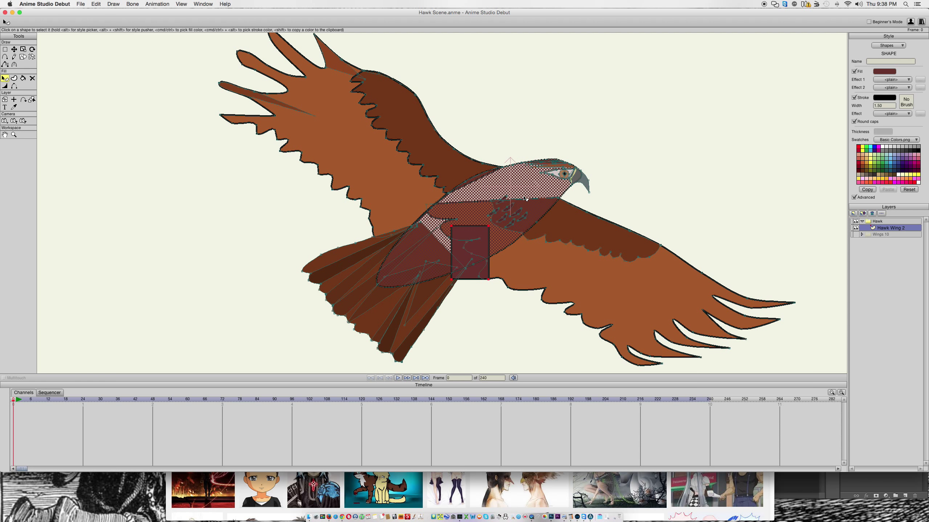
pyautogui.click(352, 252)
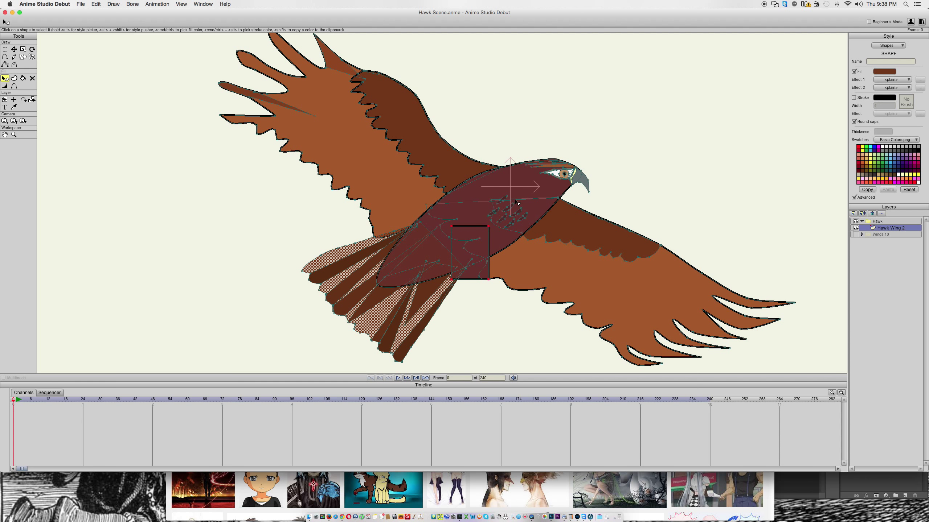
pyautogui.click(853, 98)
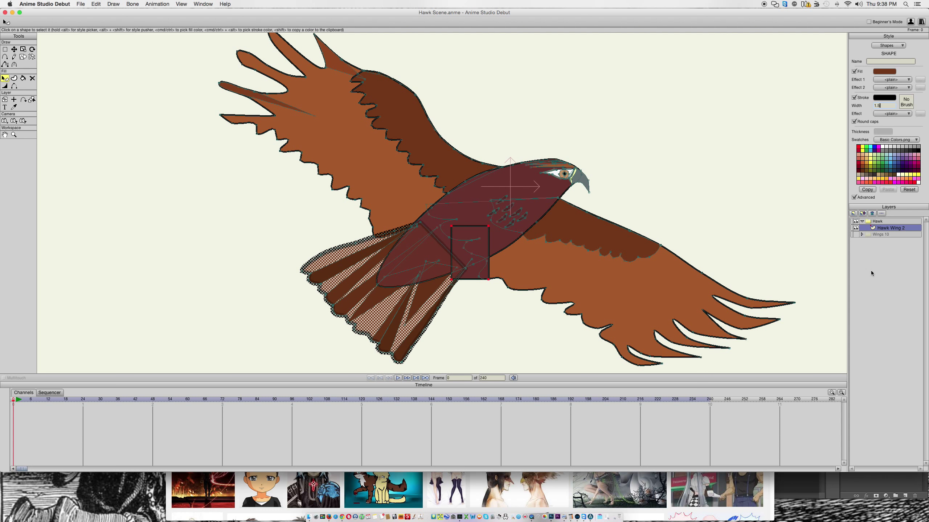
pyautogui.click(516, 193)
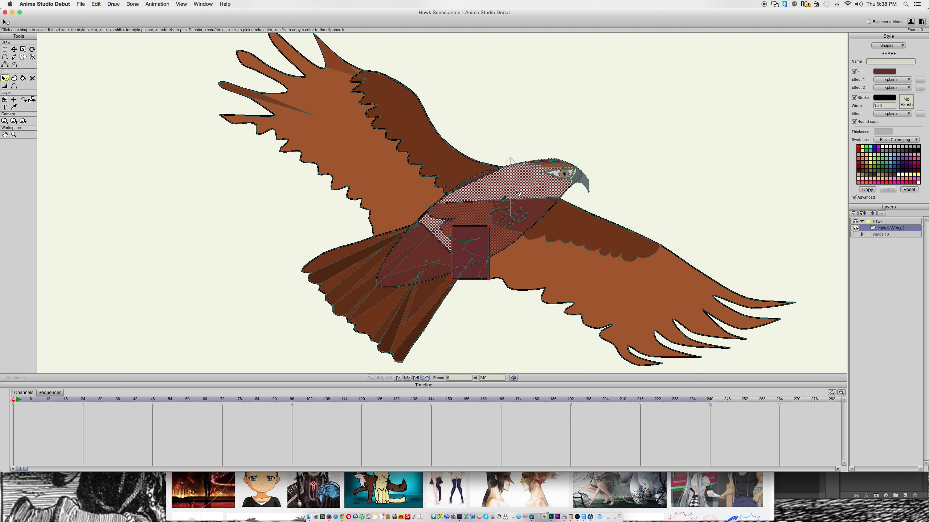
pyautogui.click(488, 232)
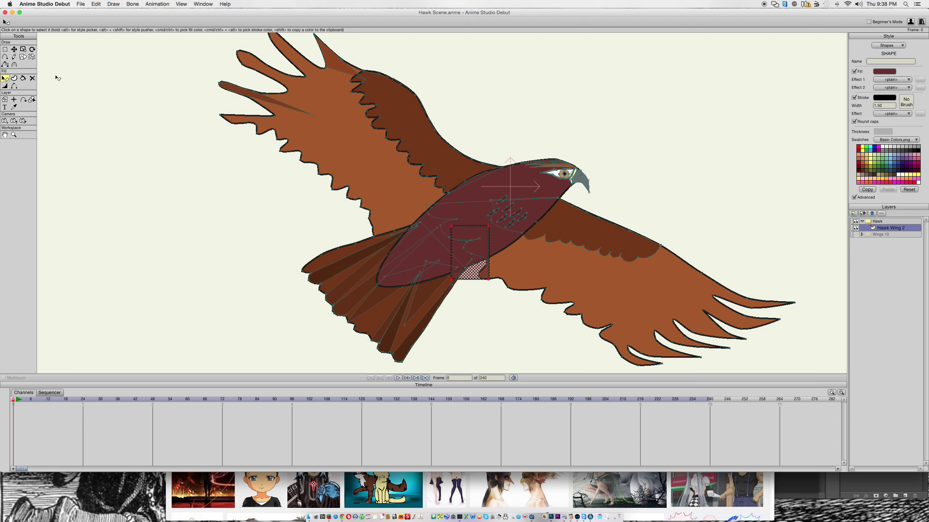
pyautogui.click(14, 49)
# Add three points to the rectangle's sides and pull its bottom corners downward.
pyautogui.press('a')
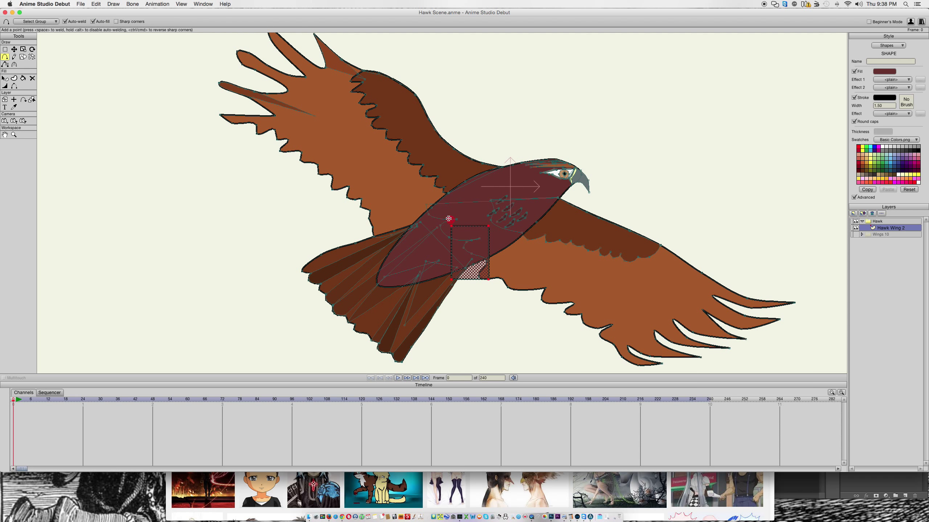
pyautogui.click(451, 253)
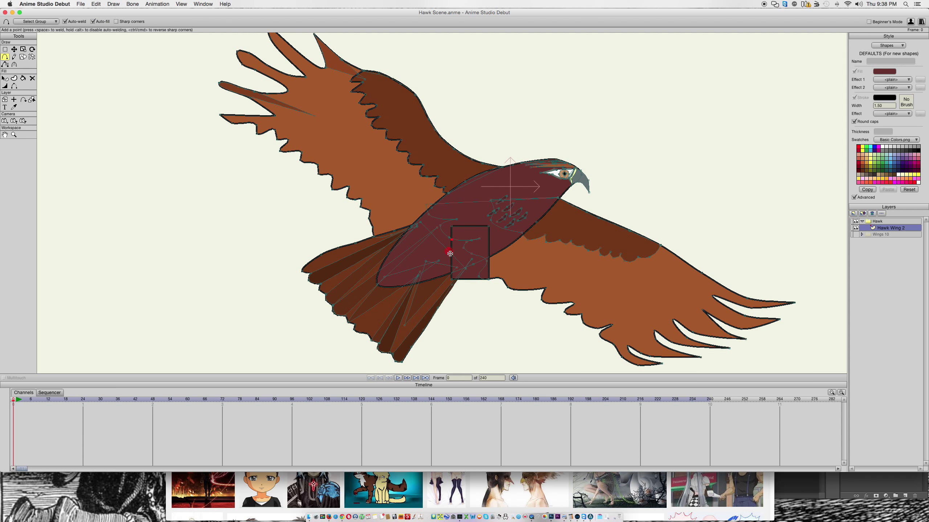
pyautogui.click(488, 269)
pyautogui.click(488, 244)
pyautogui.press('t')
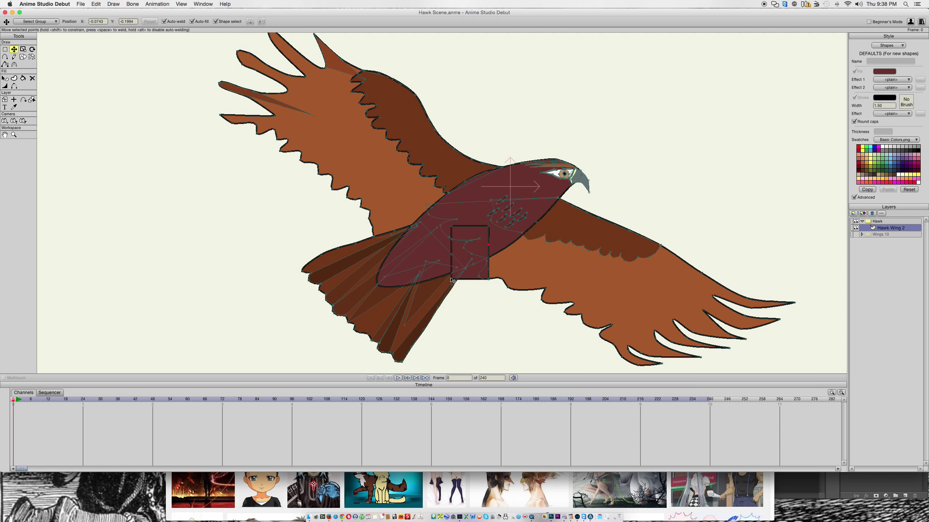
pyautogui.moveTo(451, 282); pyautogui.dragTo(443, 324)
pyautogui.moveTo(489, 281); pyautogui.dragTo(511, 336)
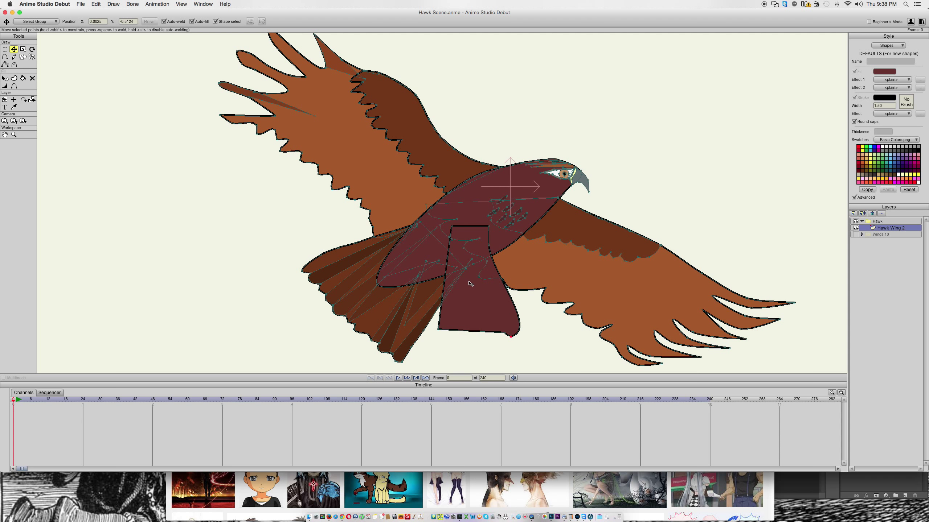
# Lower the shape's top corners, weld one, and straighten its right edge.
pyautogui.click(439, 276)
pyautogui.press('Delete')
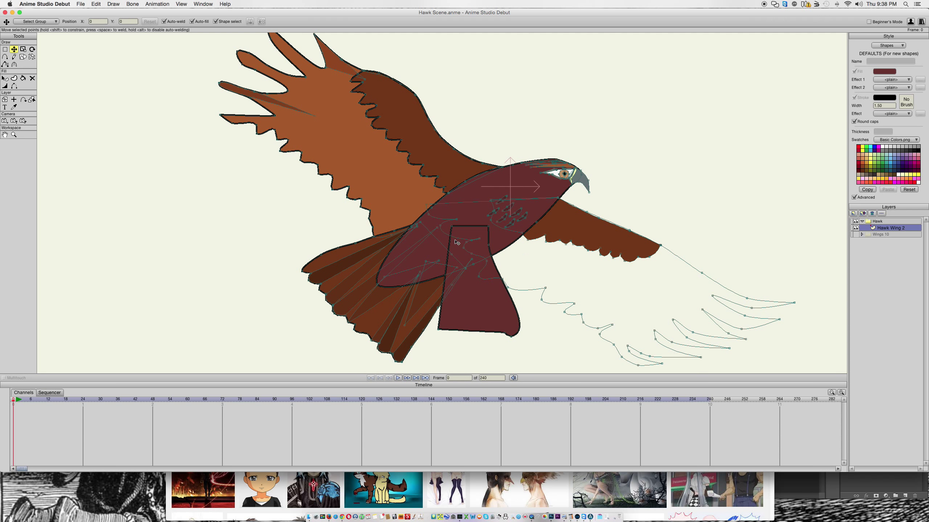
pyautogui.press('super+z')
pyautogui.moveTo(454, 229); pyautogui.dragTo(455, 243)
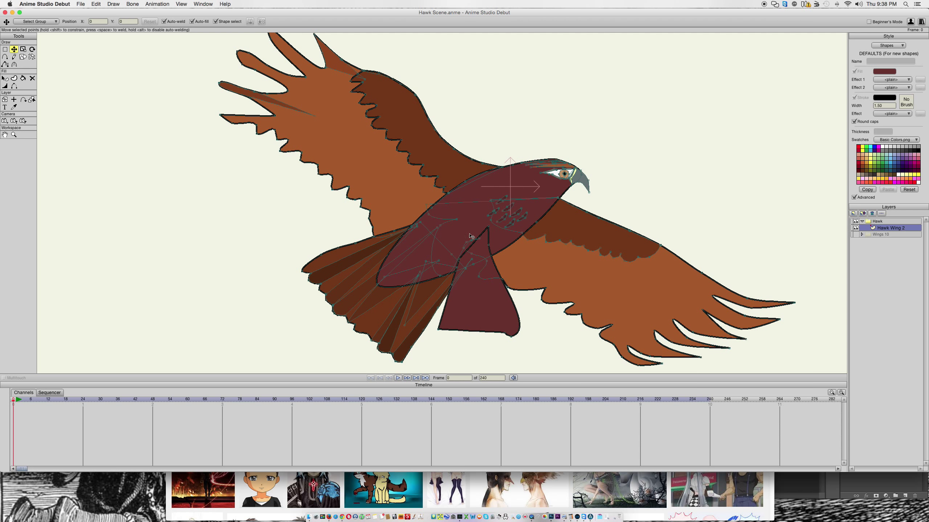
pyautogui.moveTo(488, 227); pyautogui.dragTo(492, 259)
pyautogui.moveTo(510, 336); pyautogui.dragTo(493, 263)
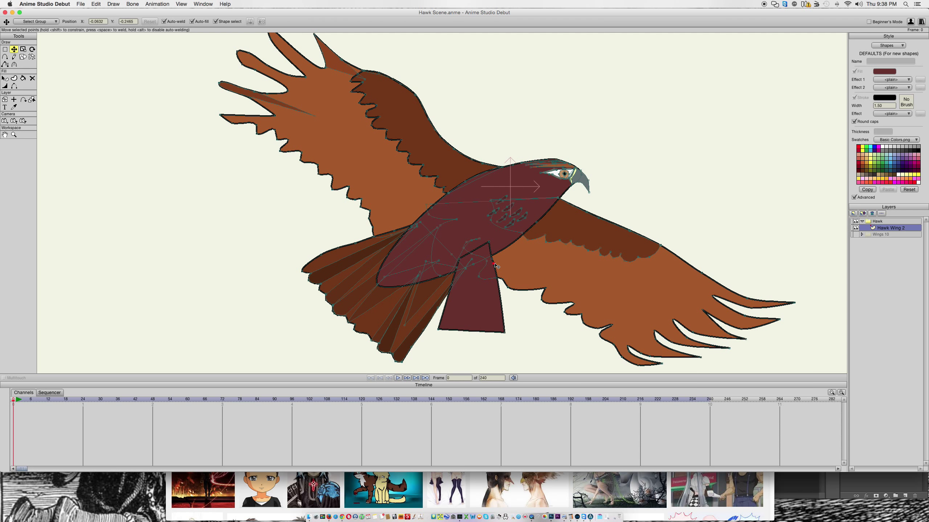
pyautogui.click(466, 259)
# Hide the top edge of the leg shape.
pyautogui.press('g')
pyautogui.click(471, 254)
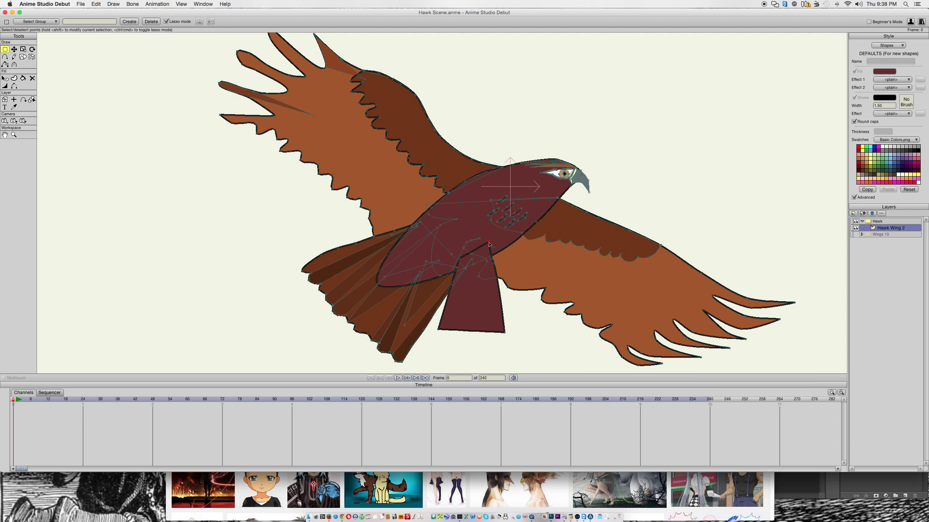
pyautogui.click(459, 258)
pyautogui.press('h')
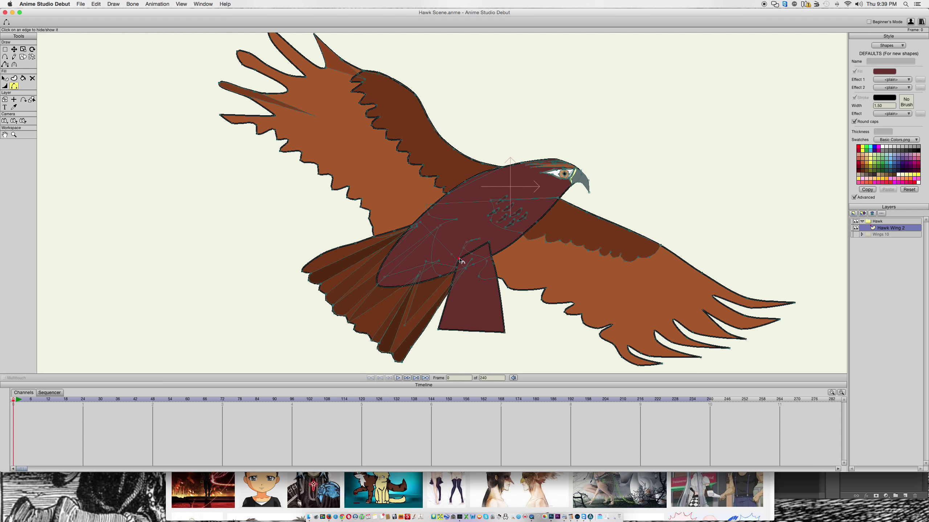
pyautogui.click(460, 260)
pyautogui.click(459, 259)
# Pull the bottom points up into a short stubby leg and compare with the reference.
pyautogui.press('t')
pyautogui.moveTo(439, 331); pyautogui.dragTo(460, 277)
pyautogui.moveTo(458, 286); pyautogui.dragTo(458, 286)
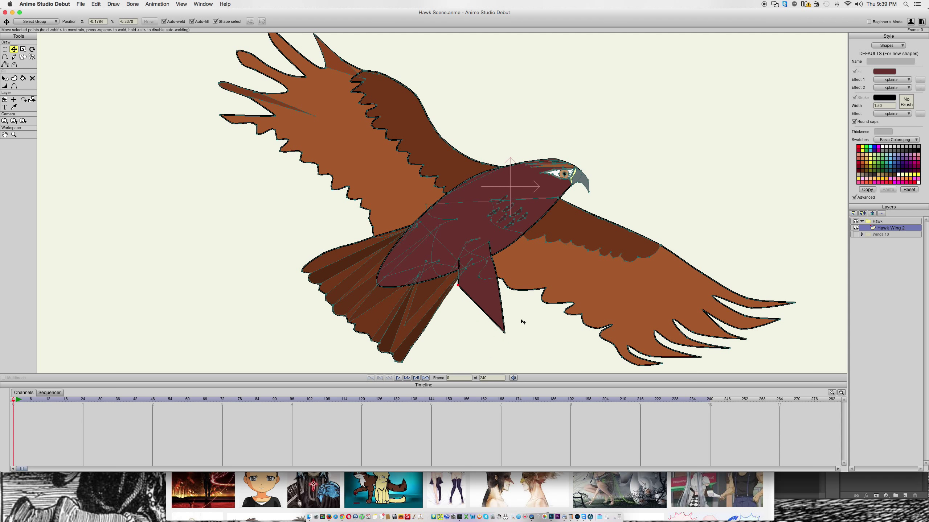
pyautogui.moveTo(505, 335); pyautogui.dragTo(488, 247)
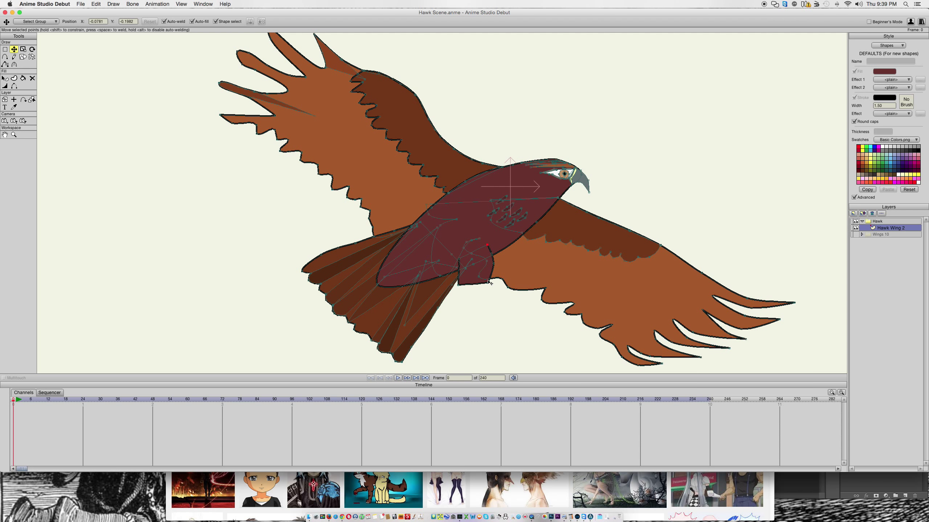
pyautogui.click(247, 489)
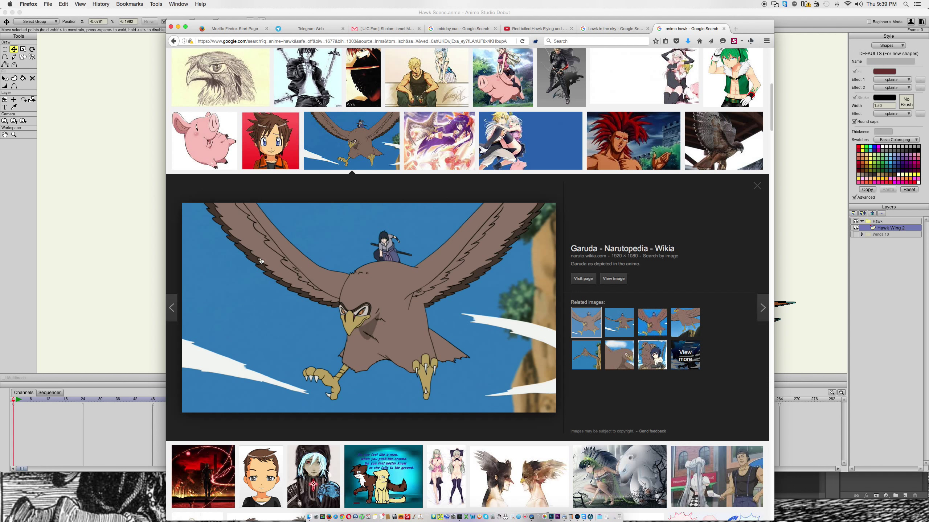
pyautogui.click(794, 265)
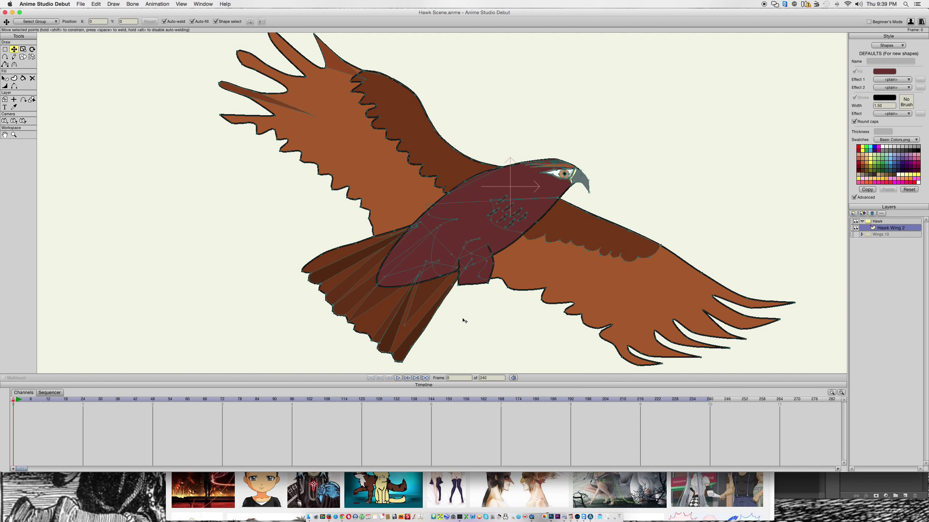
# Add three points along the leg's bottom and adjust them for a jagged feathered edge.
pyautogui.click(473, 288)
pyautogui.press('a')
pyautogui.click(466, 285)
pyautogui.click(473, 285)
pyautogui.click(481, 285)
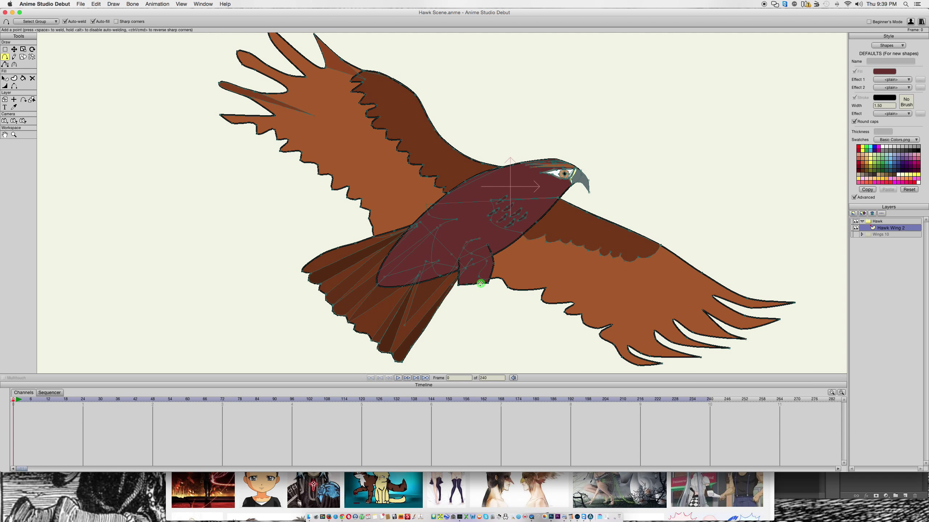
pyautogui.press('t')
pyautogui.moveTo(474, 285); pyautogui.dragTo(481, 285)
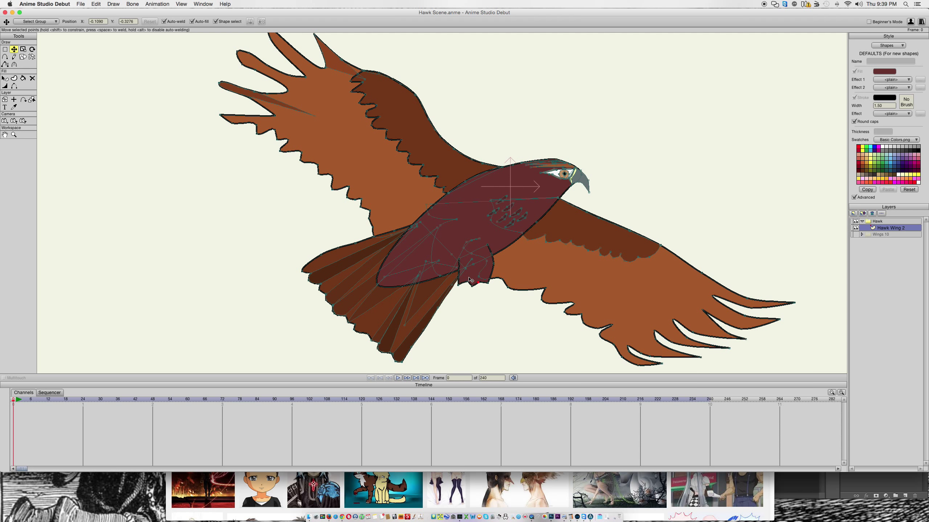
pyautogui.moveTo(461, 263); pyautogui.dragTo(468, 258)
# Copy and paste the leg, sliding the copy left under the body as a second leg.
pyautogui.click(494, 261)
pyautogui.press('super+c')
pyautogui.press('super+v')
pyautogui.moveTo(487, 265); pyautogui.dragTo(444, 259)
pyautogui.press('super+z')
pyautogui.scroll(3, 504, 281)
pyautogui.scroll(-5, 504, 281)
pyautogui.scroll(4, 504, 281)
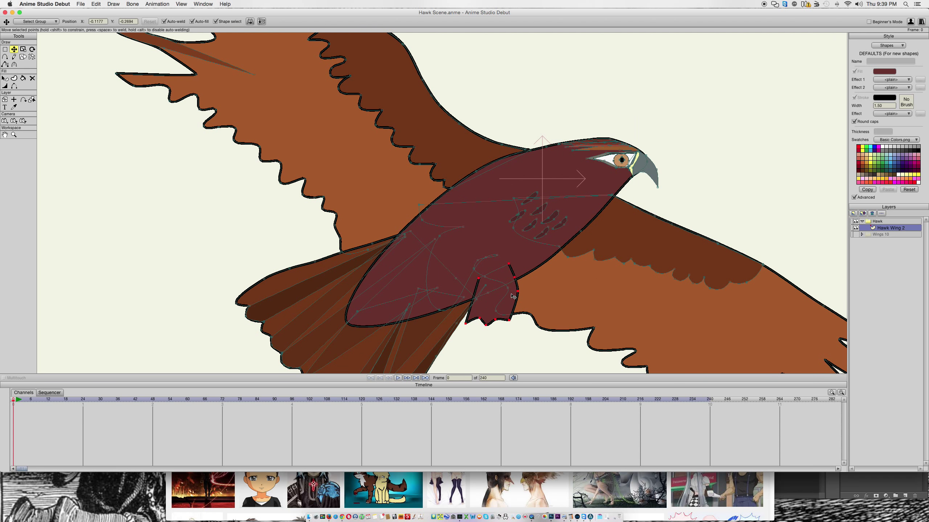
pyautogui.moveTo(519, 301); pyautogui.dragTo(460, 297)
pyautogui.press('super+z')
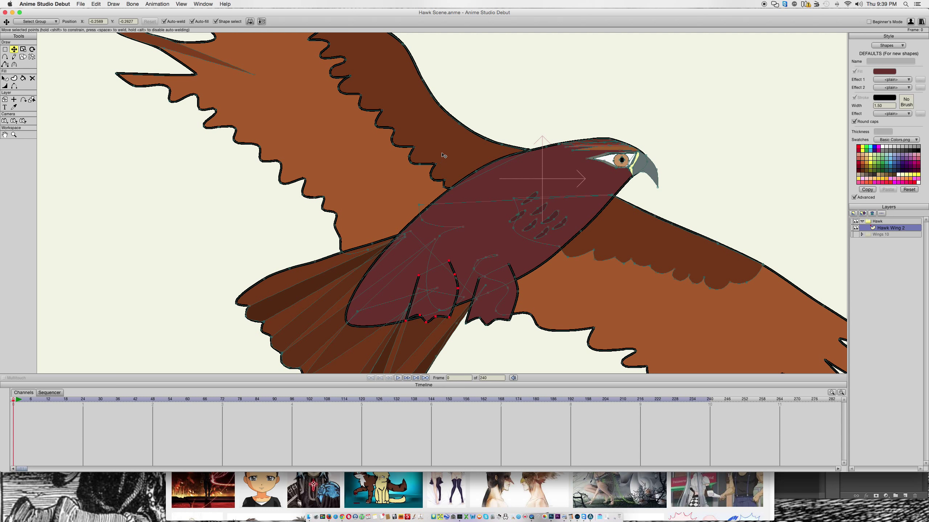
# Pan and zoom to frame the whole hawk and the wing's scalloped edge.
pyautogui.moveTo(442, 154); pyautogui.dragTo(489, 190)
pyautogui.moveTo(389, 161); pyautogui.dragTo(410, 207)
pyautogui.scroll(10, 518, 255)
pyautogui.scroll(-20, 519, 255)
pyautogui.scroll(10, 519, 255)
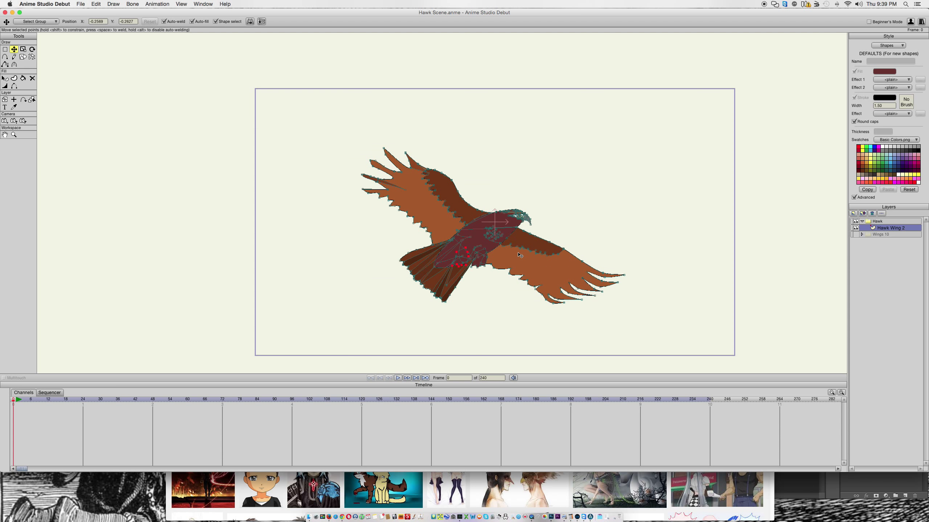
pyautogui.moveTo(572, 270); pyautogui.dragTo(545, 257)
pyautogui.scroll(5, 544, 257)
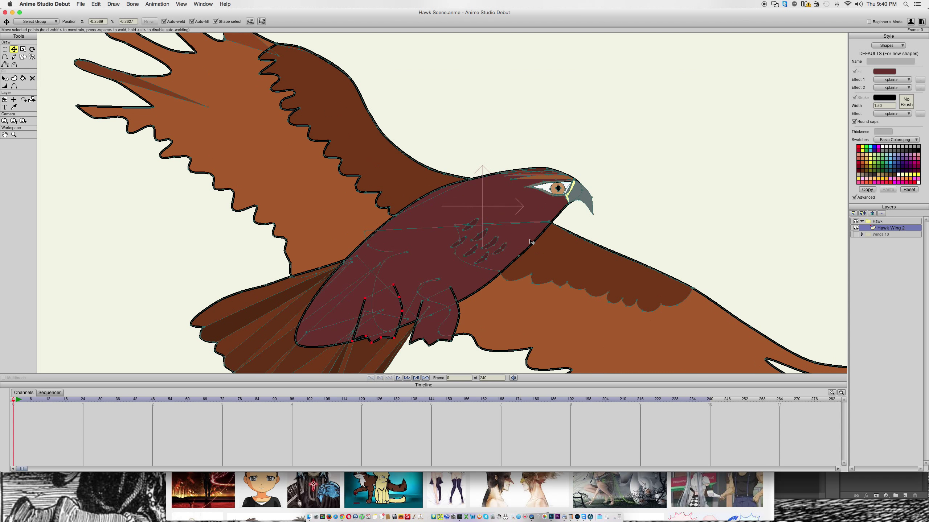
# Select the left wing's feather-tip point and check the Firefox hawk reference.
pyautogui.click(334, 183)
pyautogui.moveTo(329, 182); pyautogui.dragTo(461, 306)
pyautogui.click(340, 117)
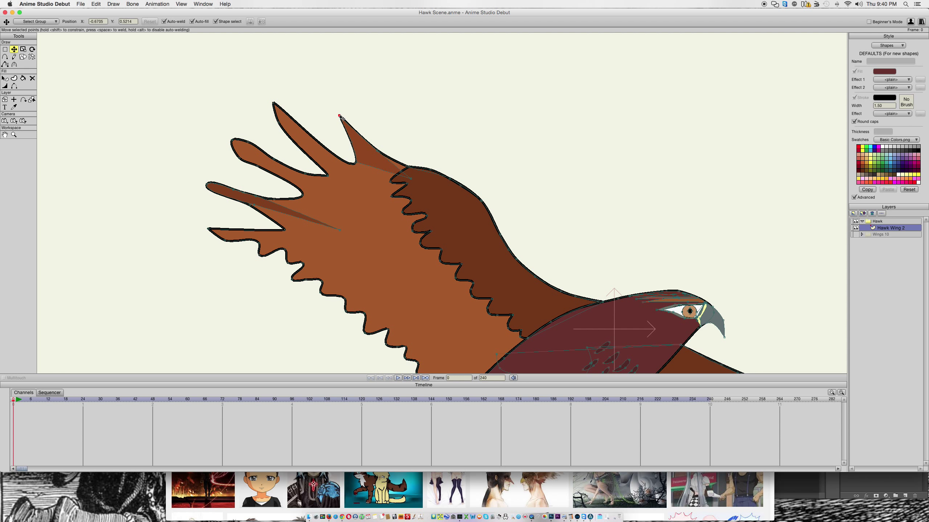
pyautogui.click(329, 516)
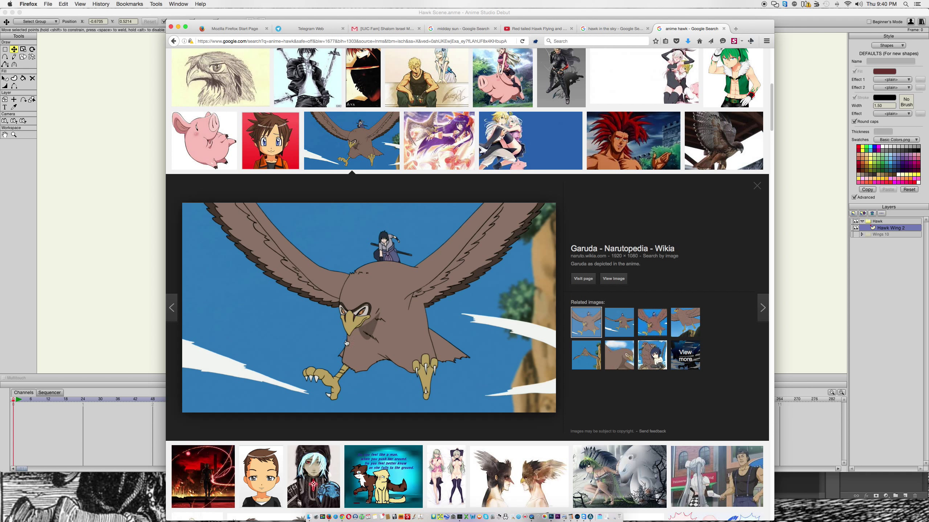
pyautogui.scroll(3, 409, 297)
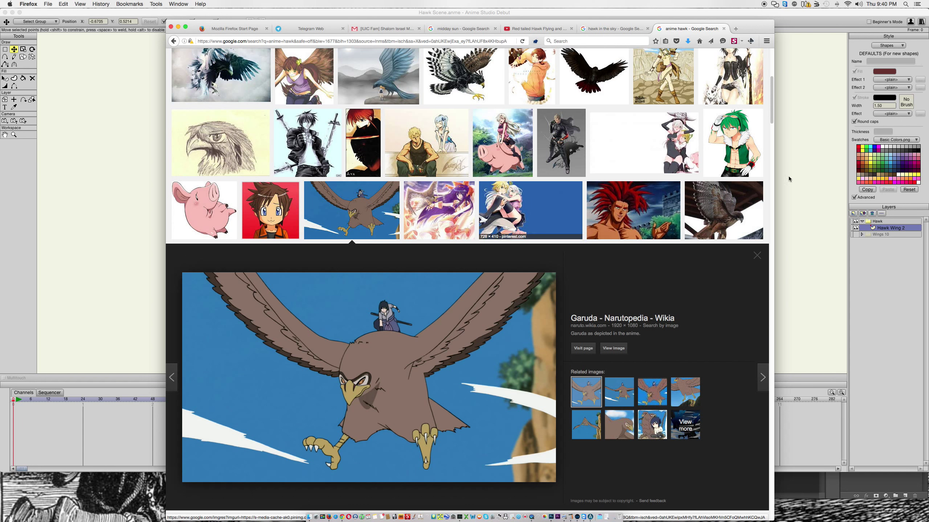
pyautogui.scroll(3, 680, 123)
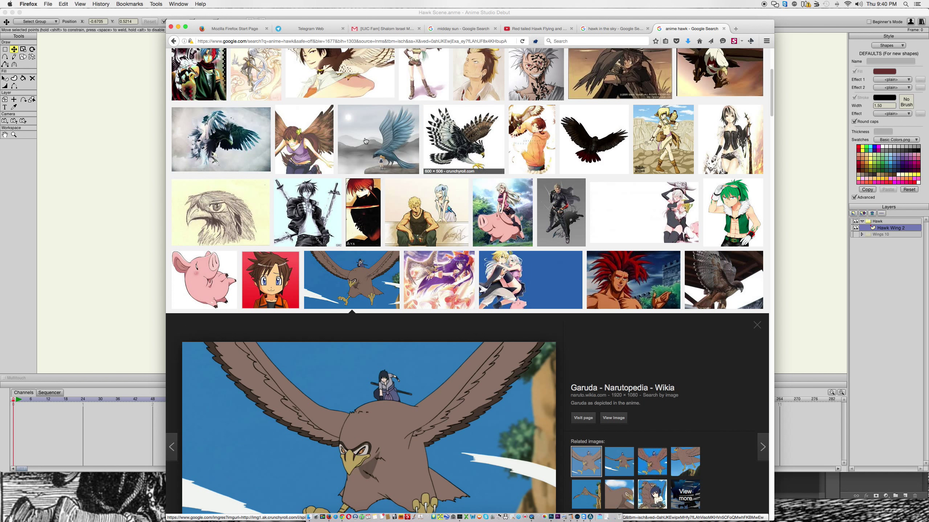
# Stretch an outer feather tip upward and add a point to widen that feather.
pyautogui.click(142, 174)
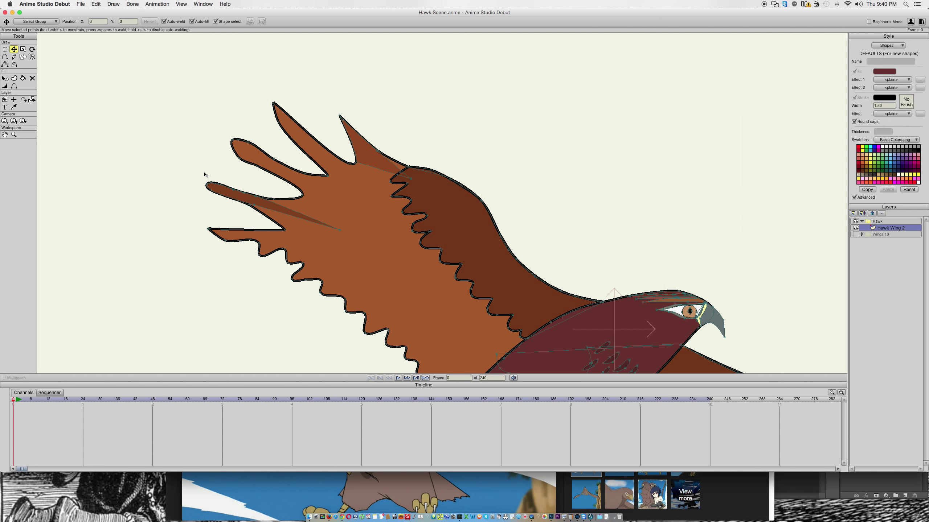
pyautogui.moveTo(340, 117); pyautogui.dragTo(354, 55)
pyautogui.click(350, 140)
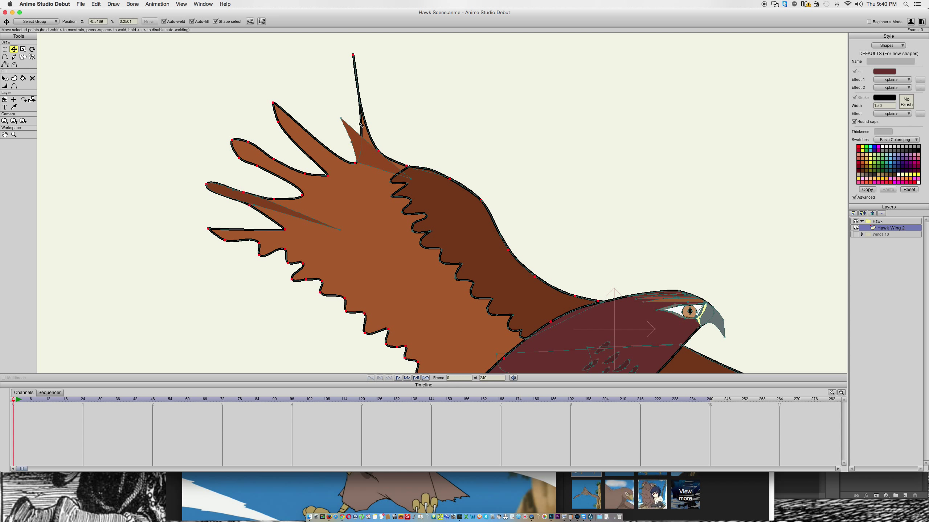
pyautogui.press('a')
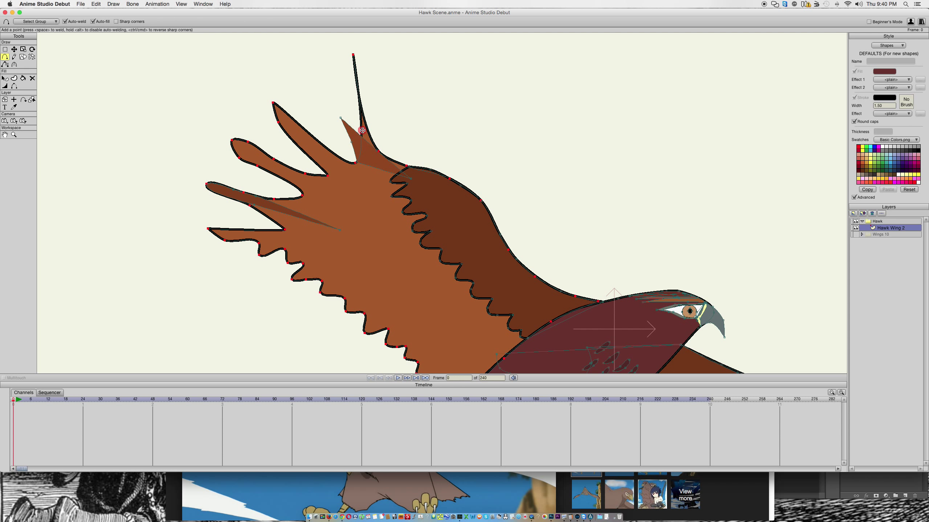
pyautogui.click(362, 130)
pyautogui.press('t')
pyautogui.moveTo(362, 130)
pyautogui.mouseDown()
pyautogui.moveTo(328, 104)
pyautogui.moveTo(342, 73)
pyautogui.moveTo(343, 94)
pyautogui.mouseUp()
# Lengthen feather tips toward the canvas top and add a point to narrow the feather.
pyautogui.click(274, 104)
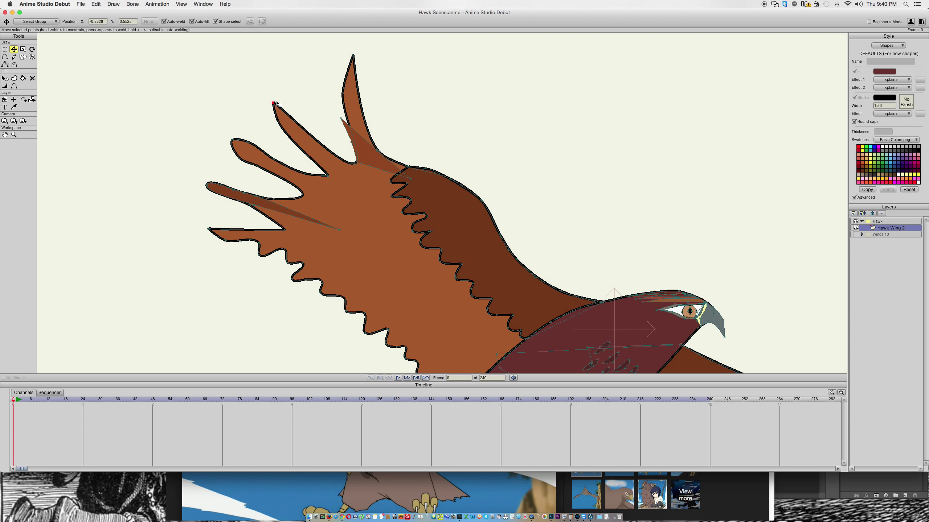
pyautogui.moveTo(353, 56); pyautogui.dragTo(354, 20)
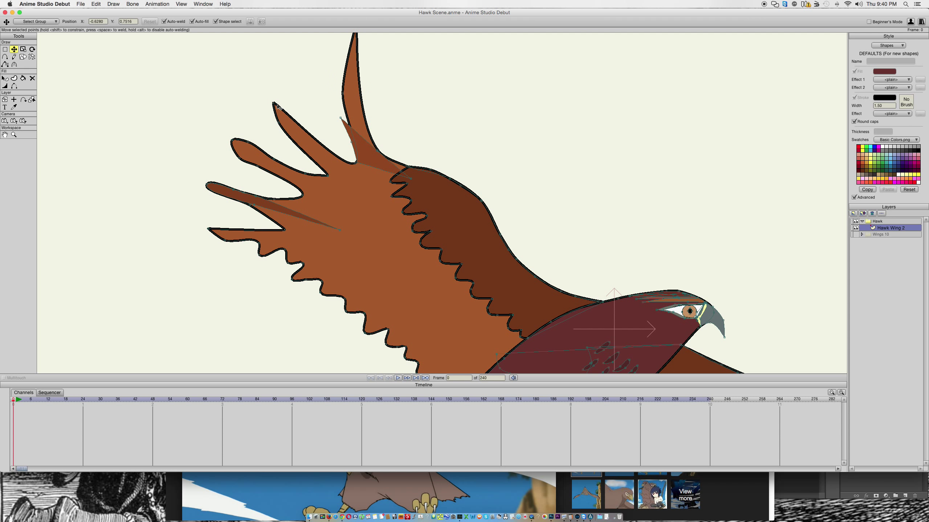
pyautogui.moveTo(274, 103); pyautogui.dragTo(318, 54)
pyautogui.press('a')
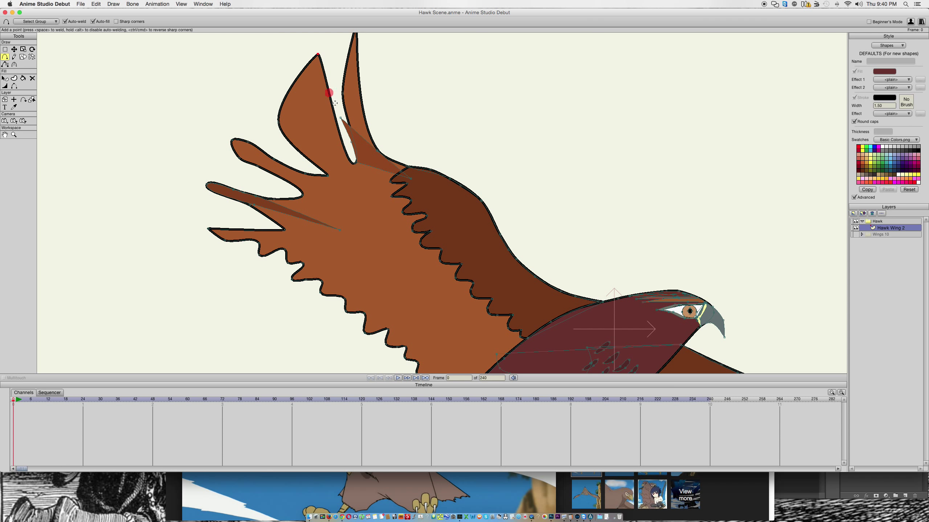
pyautogui.click(336, 124)
pyautogui.press('t')
pyautogui.moveTo(336, 125); pyautogui.dragTo(341, 143)
pyautogui.moveTo(280, 126); pyautogui.dragTo(305, 160)
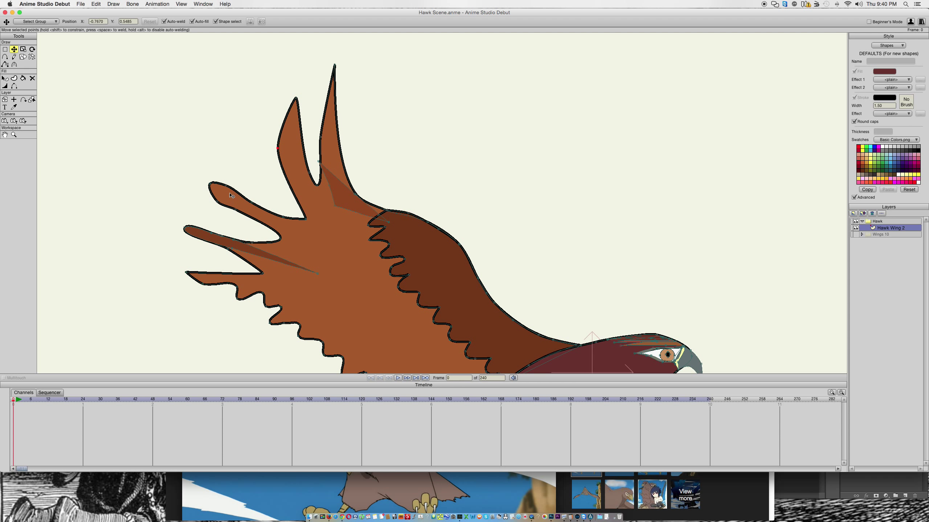
# Delete two stray points on the middle feather, sharpen its tip, and reshape the notch below.
pyautogui.click(222, 183)
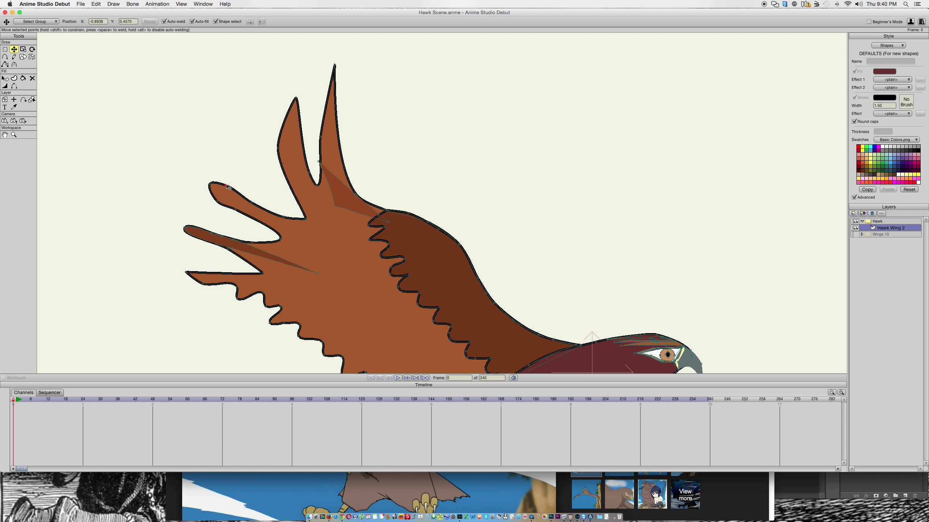
pyautogui.click(250, 202)
pyautogui.press('Delete')
pyautogui.click(218, 202)
pyautogui.press('Delete')
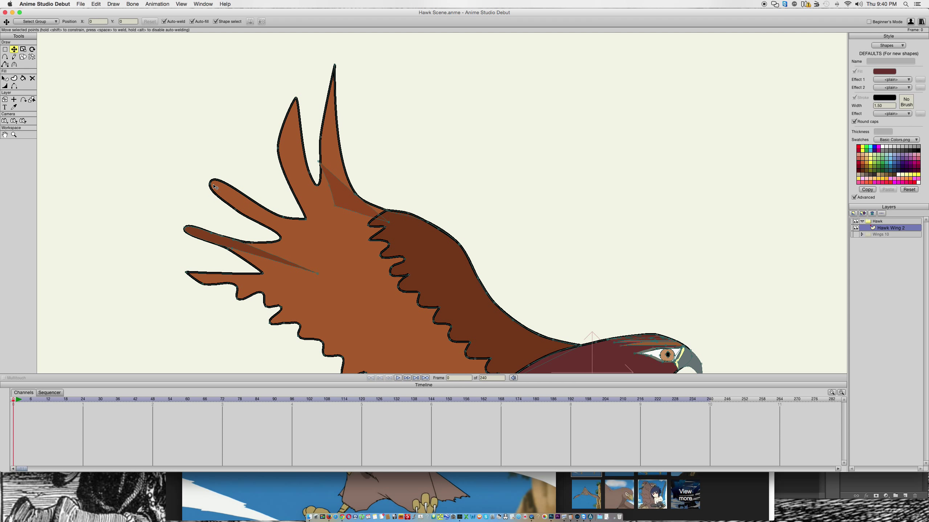
pyautogui.press('c')
pyautogui.moveTo(211, 183); pyautogui.dragTo(2, 501)
pyautogui.press('t')
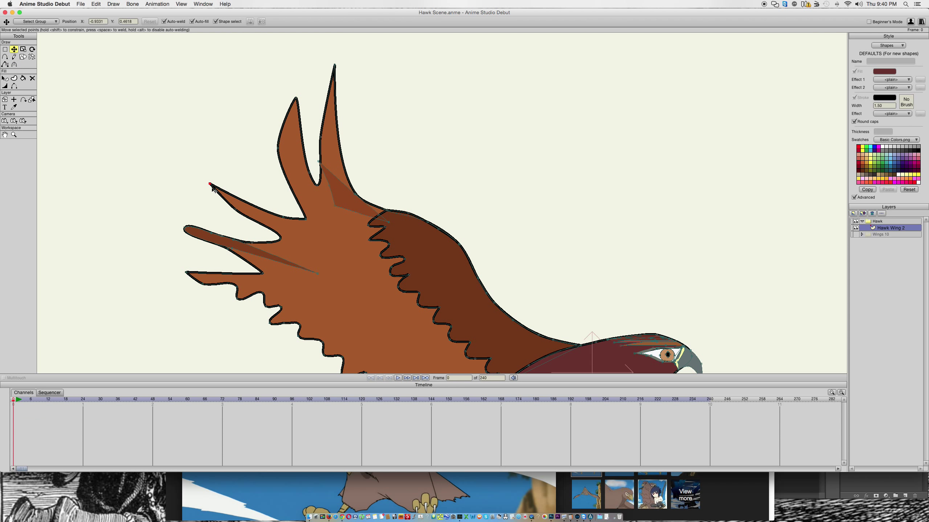
pyautogui.moveTo(210, 185); pyautogui.dragTo(261, 146)
pyautogui.moveTo(307, 221); pyautogui.dragTo(255, 189)
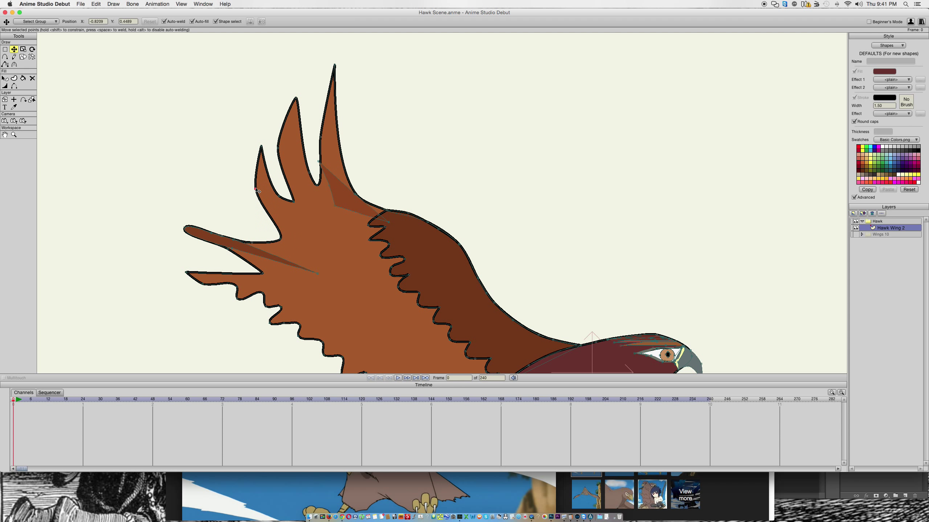
# Pull the lower feather's tip up and to the right on the near wing.
pyautogui.press('c')
pyautogui.click(296, 98)
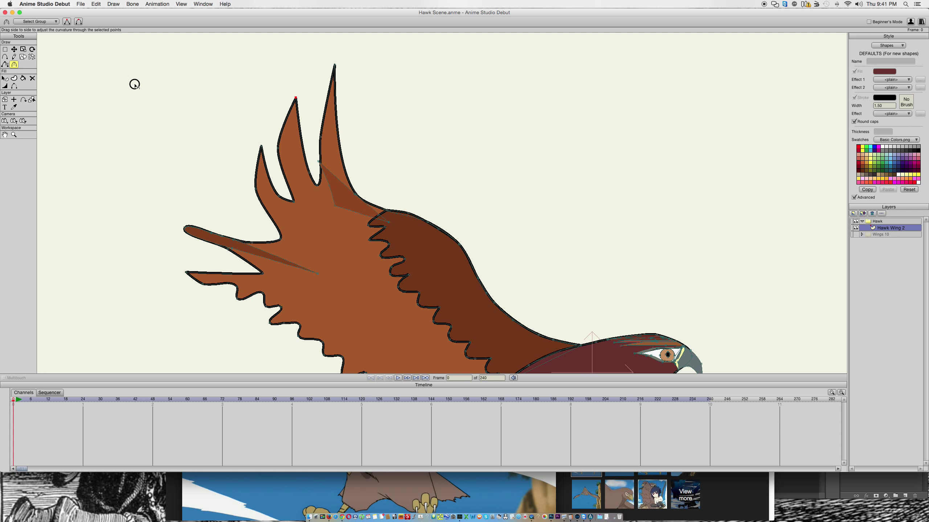
pyautogui.press('t')
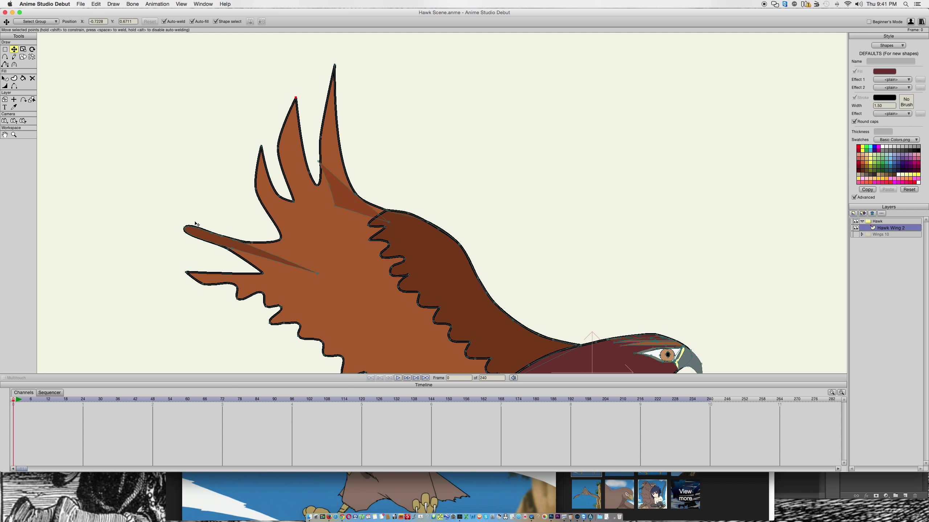
pyautogui.click(252, 245)
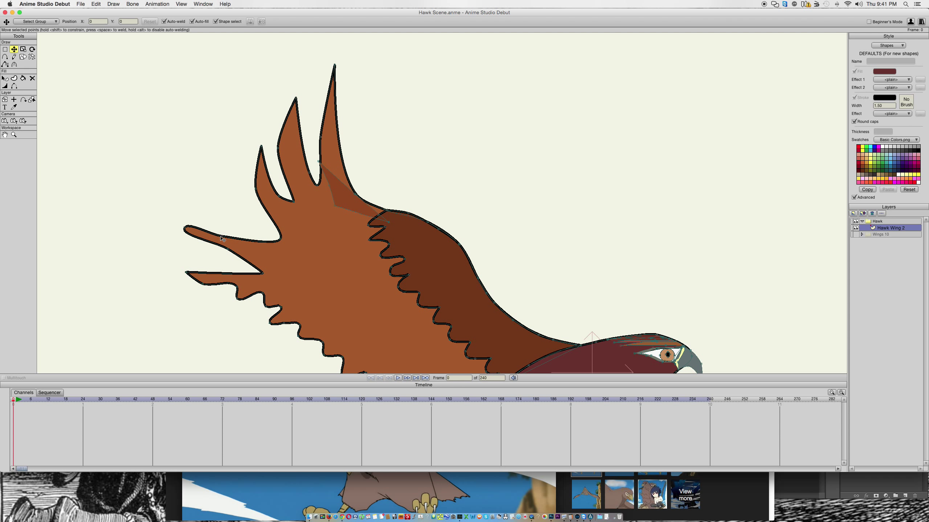
pyautogui.click(185, 228)
pyautogui.moveTo(197, 217); pyautogui.dragTo(251, 181)
# Sharpen that feather tip into a corner and reshape the notch inside it.
pyautogui.press('a')
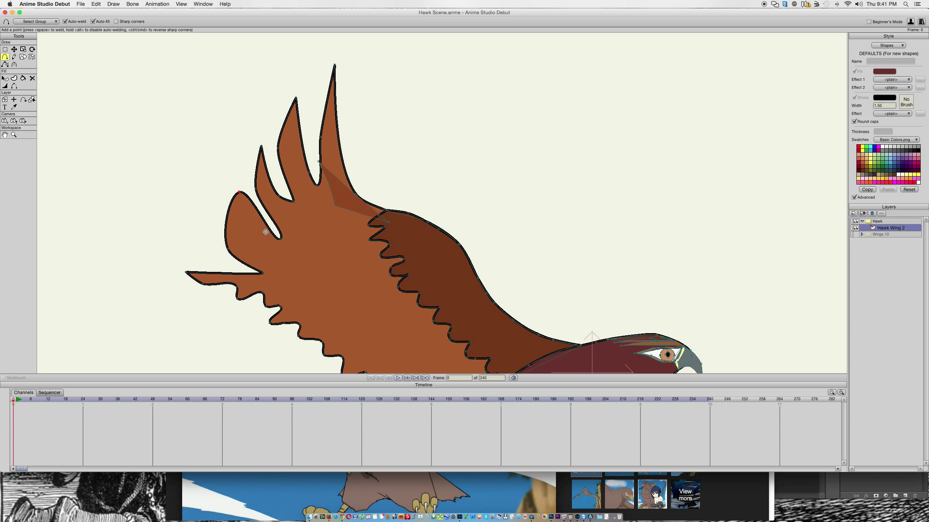
pyautogui.press('t')
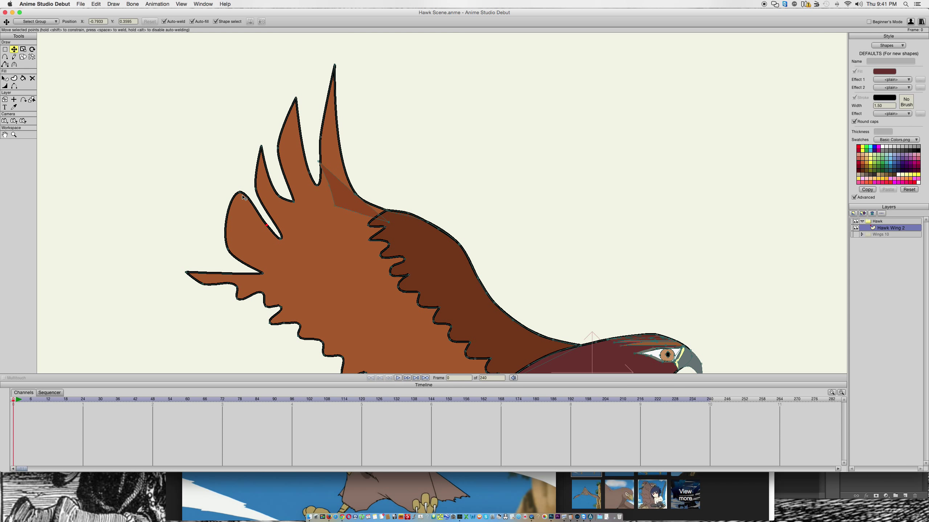
pyautogui.press('c')
pyautogui.moveTo(238, 191); pyautogui.dragTo(2, 183)
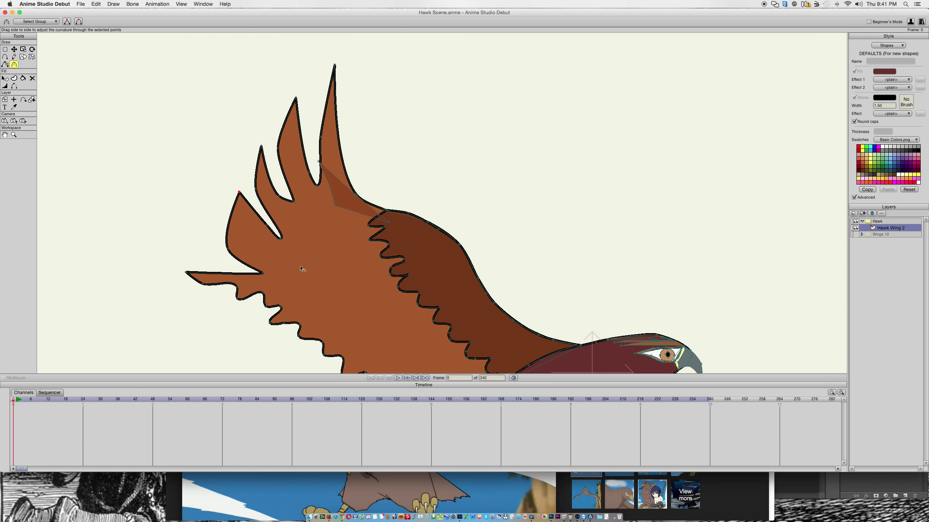
pyautogui.press('t')
pyautogui.moveTo(268, 227); pyautogui.dragTo(240, 225)
# Raise the lower notch and left feather tip, curve the edge, and shift the tip right.
pyautogui.moveTo(264, 274); pyautogui.dragTo(271, 261)
pyautogui.moveTo(187, 274); pyautogui.dragTo(222, 238)
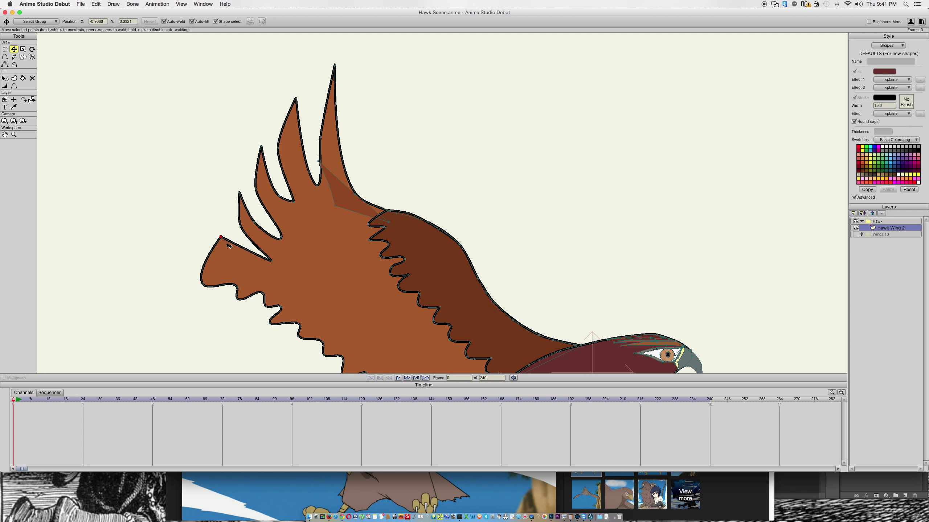
pyautogui.press('a')
pyautogui.press('t')
pyautogui.moveTo(246, 250)
pyautogui.mouseDown()
pyautogui.moveTo(242, 272)
pyautogui.moveTo(236, 251)
pyautogui.moveTo(256, 265)
pyautogui.mouseUp()
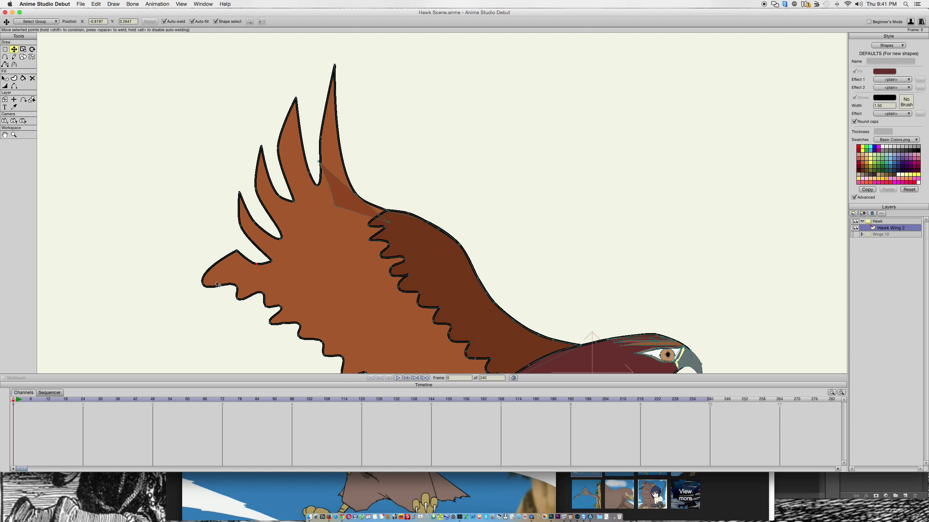
pyautogui.moveTo(202, 282); pyautogui.dragTo(233, 279)
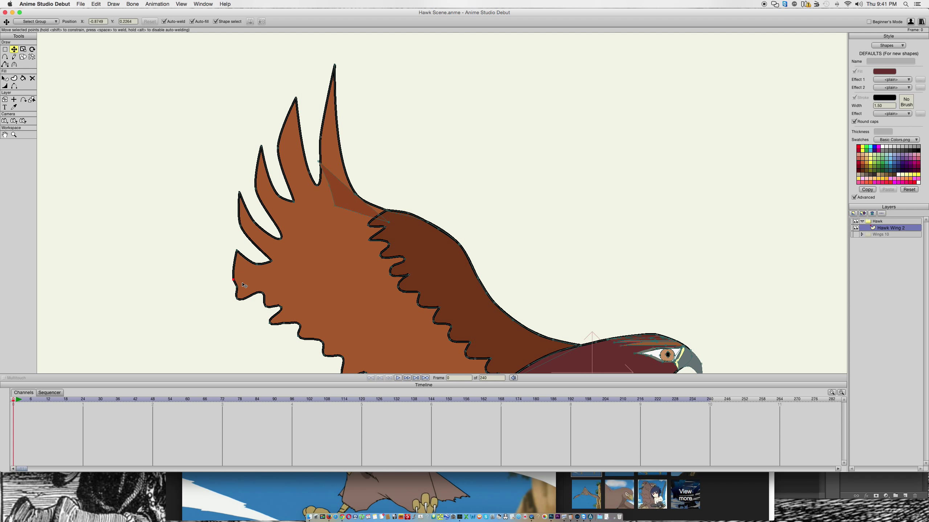
pyautogui.moveTo(234, 280); pyautogui.dragTo(253, 278)
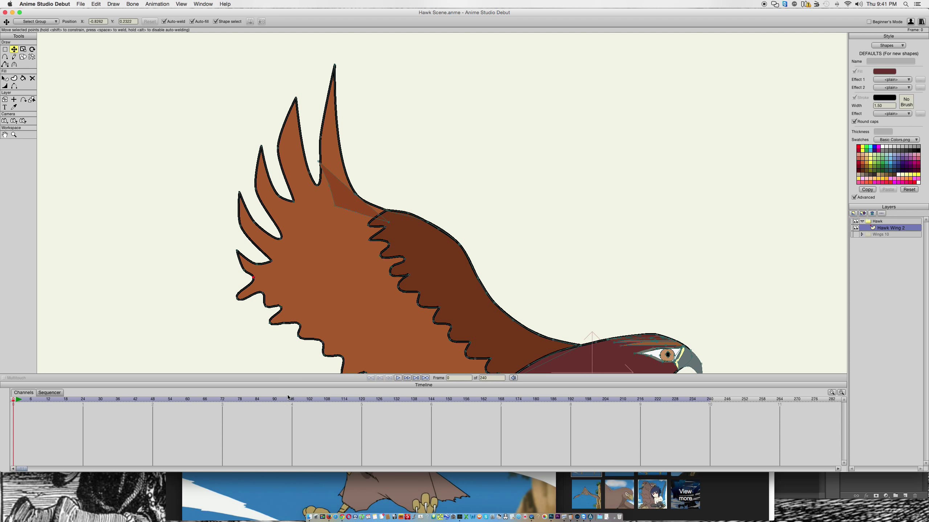
pyautogui.click(417, 510)
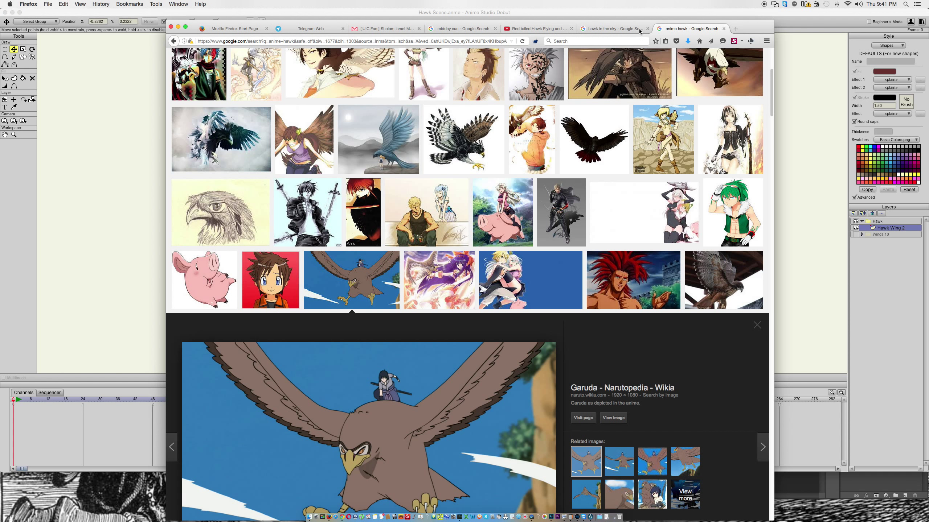
pyautogui.click(612, 30)
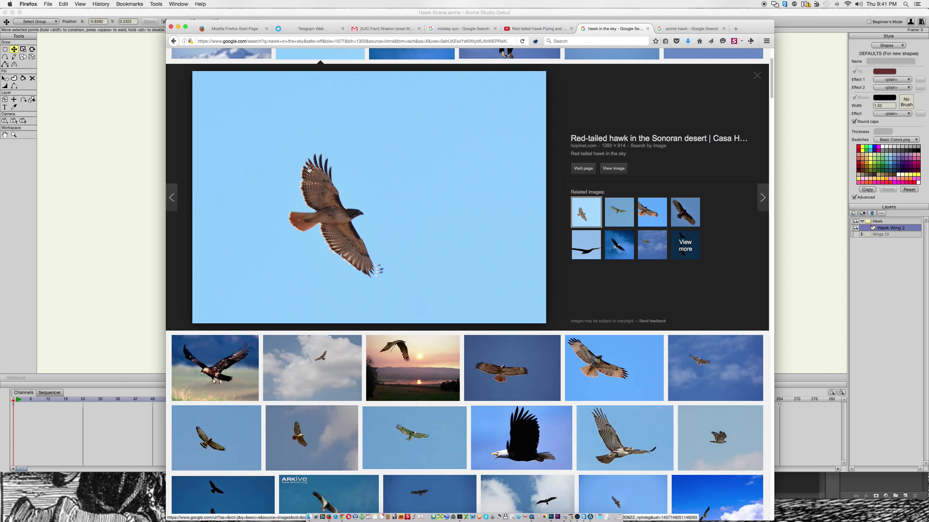
pyautogui.click(95, 202)
pyautogui.moveTo(325, 264); pyautogui.dragTo(305, 111)
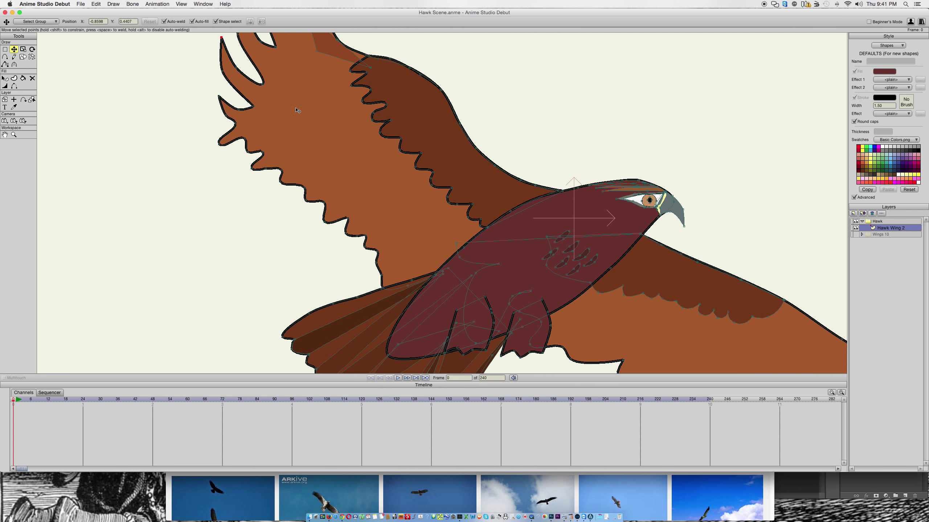
pyautogui.click(346, 486)
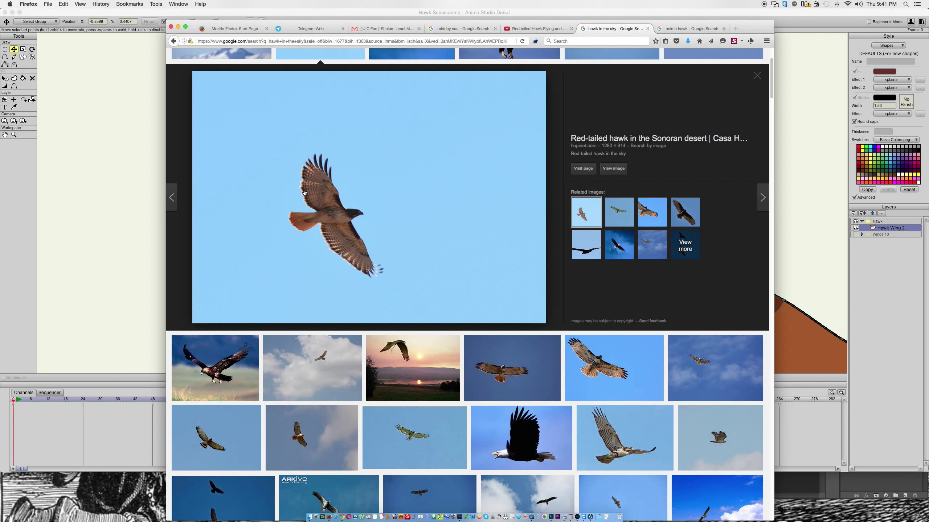
pyautogui.click(126, 315)
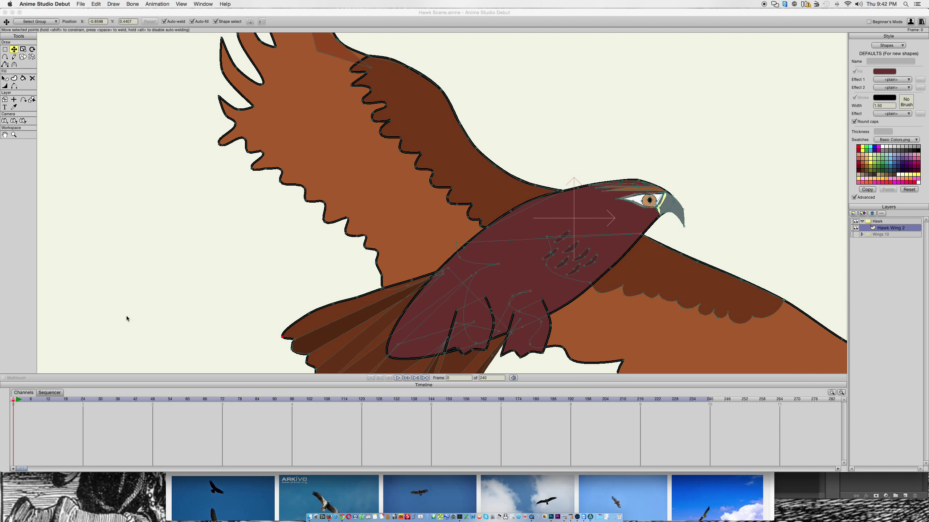
# Reposition the far wing's tip points to reshape its outer edge.
pyautogui.moveTo(331, 207); pyautogui.dragTo(351, 221)
pyautogui.scroll(-5, 351, 220)
pyautogui.hscroll(5, 351, 220)
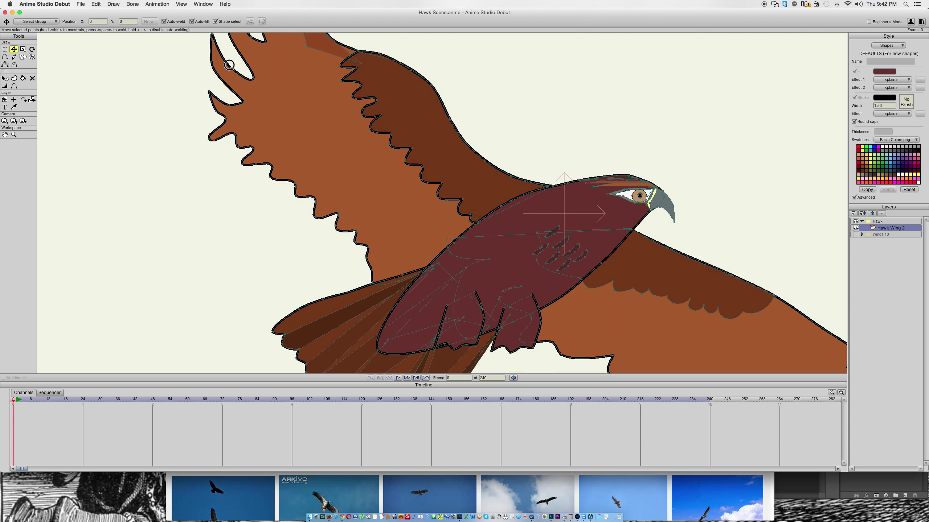
pyautogui.scroll(5, 474, 211)
pyautogui.hscroll(-6, 474, 210)
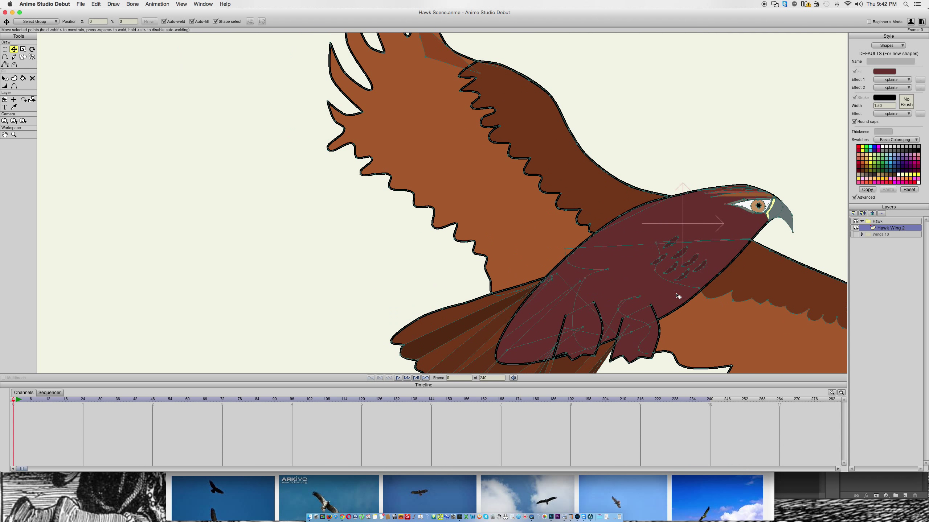
pyautogui.click(328, 148)
pyautogui.press('c')
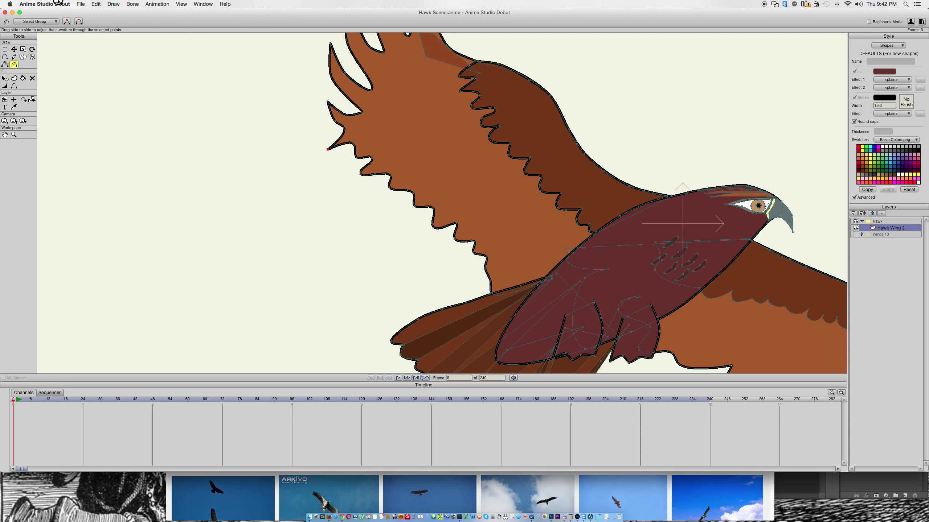
pyautogui.press('t')
pyautogui.press('a')
pyautogui.press('t')
pyautogui.moveTo(344, 147)
pyautogui.mouseDown()
pyautogui.moveTo(332, 167)
pyautogui.moveTo(341, 155)
pyautogui.mouseUp()
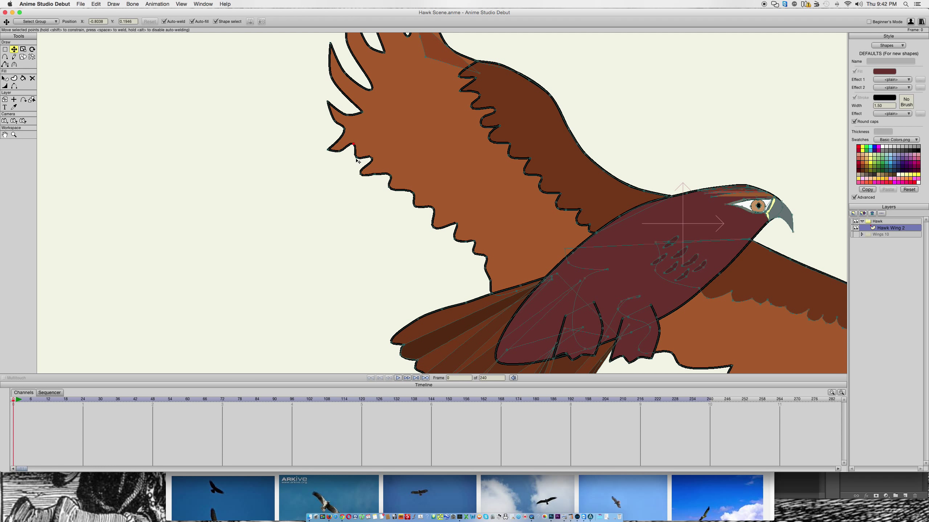
pyautogui.moveTo(358, 159); pyautogui.dragTo(333, 167)
# Add a point on the far wing and pull it down to form a feather.
pyautogui.press('c')
pyautogui.press('t')
pyautogui.press('a')
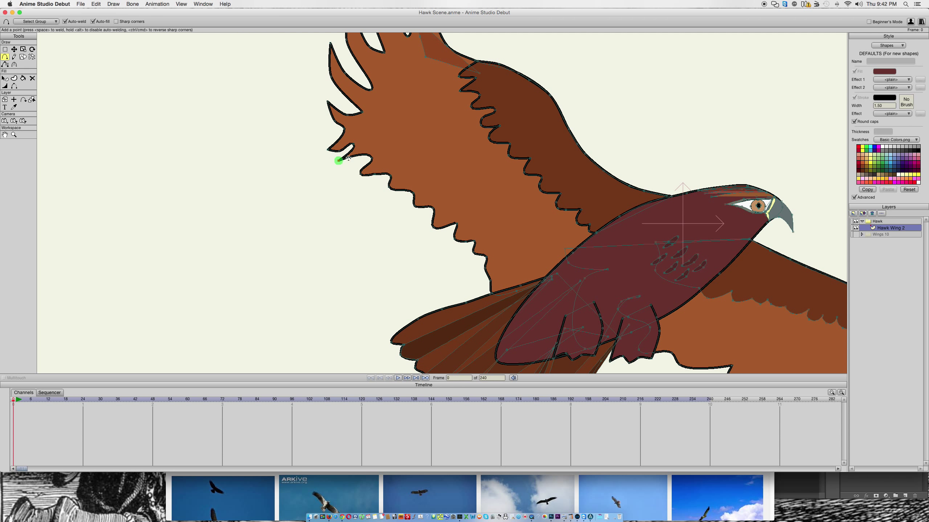
pyautogui.press('t')
pyautogui.moveTo(350, 158); pyautogui.dragTo(353, 165)
# Go over the far wing's trailing-edge points with the Curvature tool.
pyautogui.press('c')
pyautogui.click(360, 173)
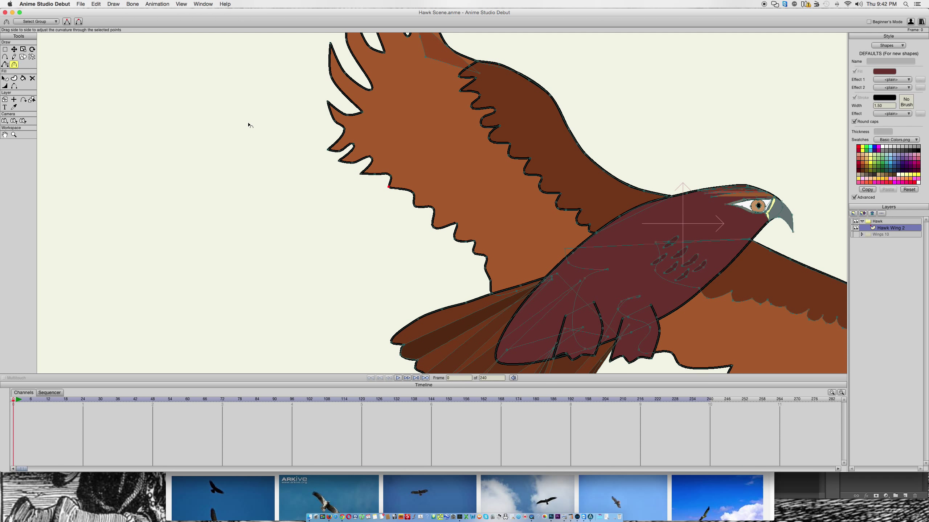
pyautogui.click(388, 187)
pyautogui.click(415, 207)
pyautogui.click(455, 240)
pyautogui.click(473, 253)
pyautogui.click(484, 269)
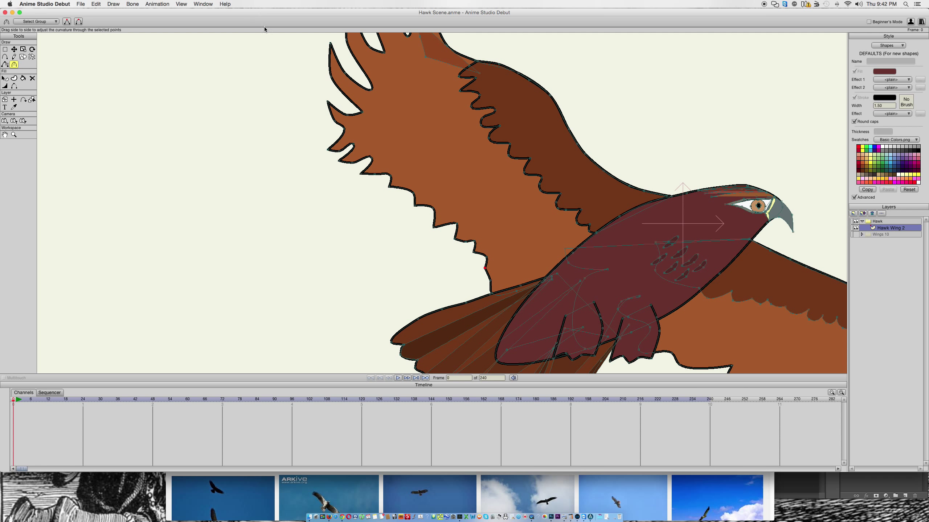
# Re-center the hawk and bring the Firefox reference photo to the front.
pyautogui.moveTo(472, 146); pyautogui.dragTo(283, 168)
pyautogui.scroll(-8, 364, 202)
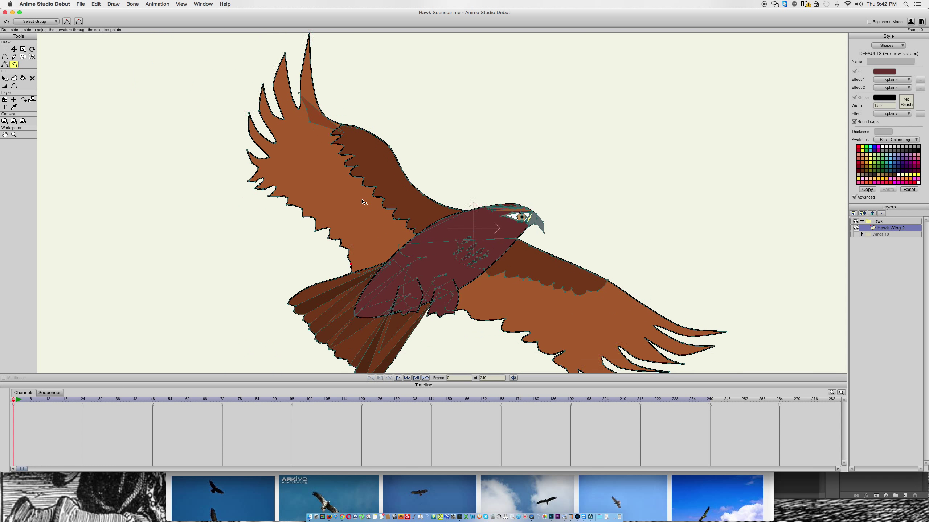
pyautogui.scroll(3, 363, 202)
pyautogui.moveTo(532, 243); pyautogui.dragTo(528, 214)
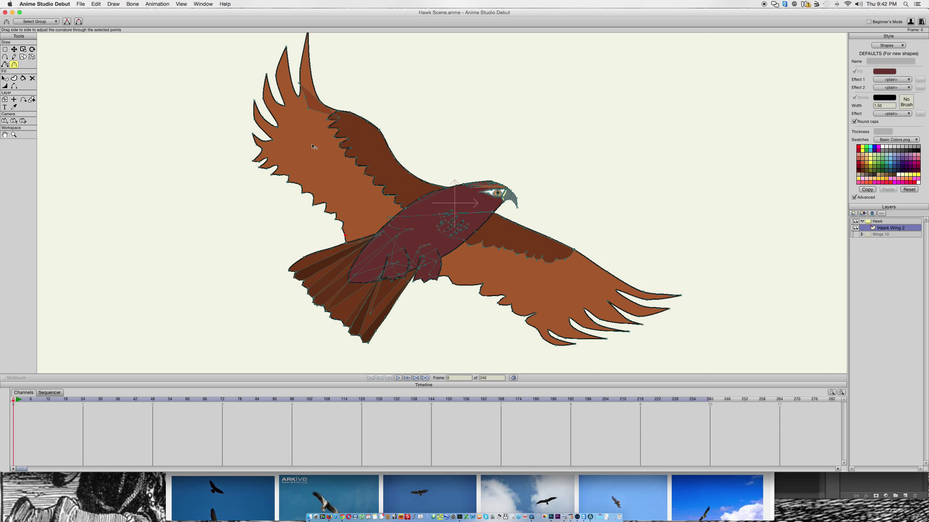
pyautogui.press('t')
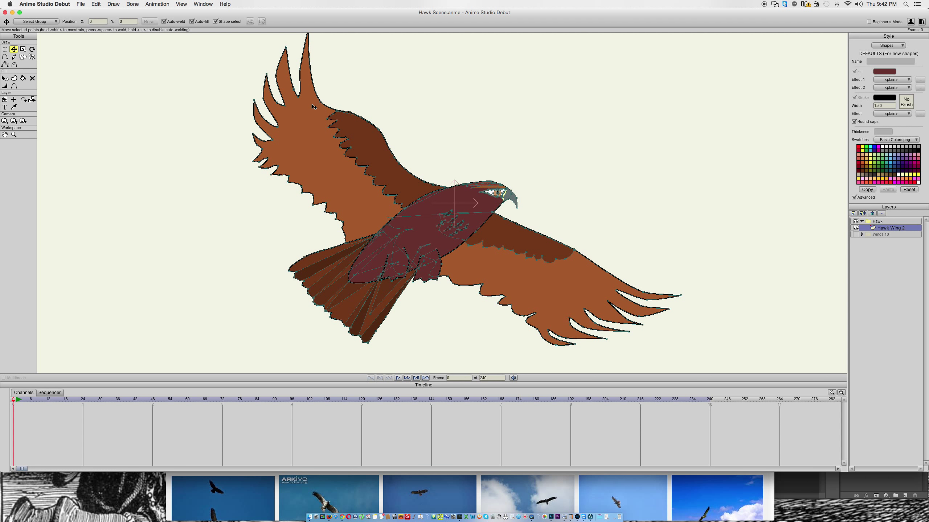
pyautogui.click(234, 489)
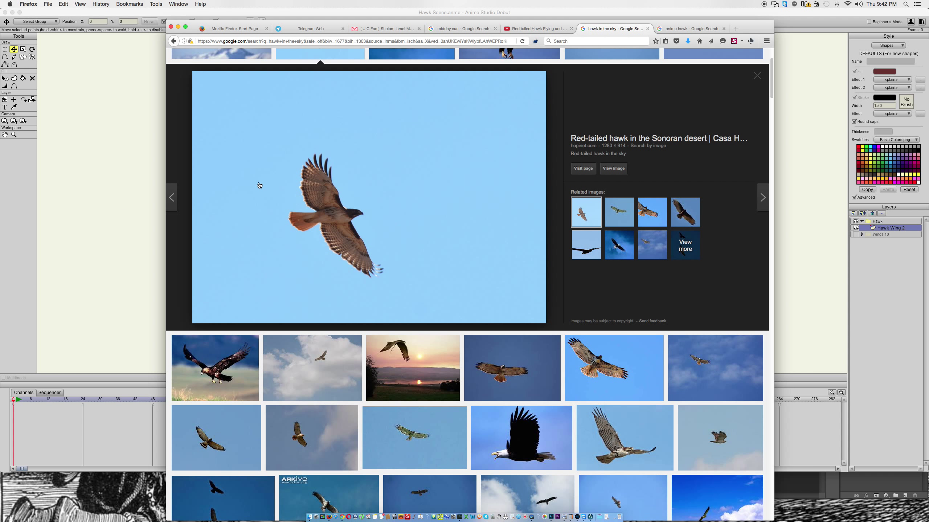
# Move the Firefox window aside, minimize it, and clear the point selection on the canvas.
pyautogui.moveTo(362, 24); pyautogui.dragTo(706, 28)
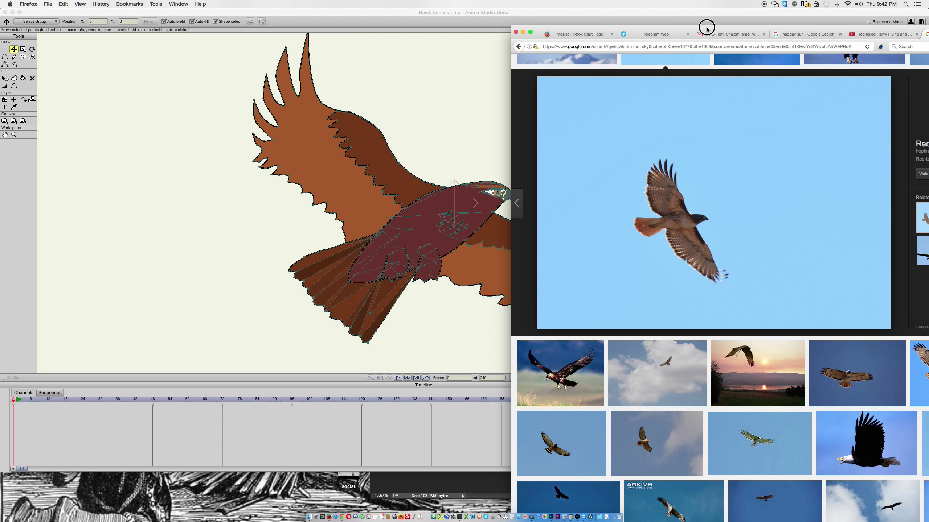
pyautogui.press('super+m')
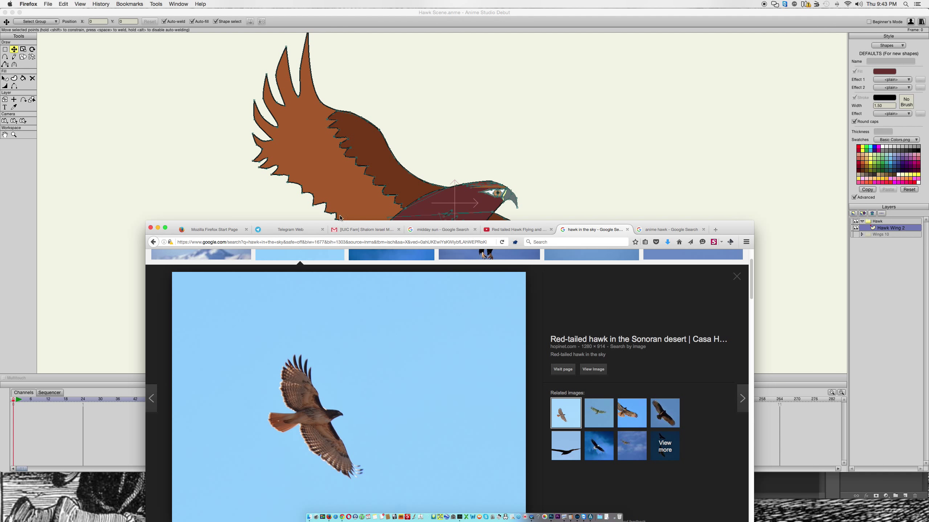
pyautogui.click(313, 110)
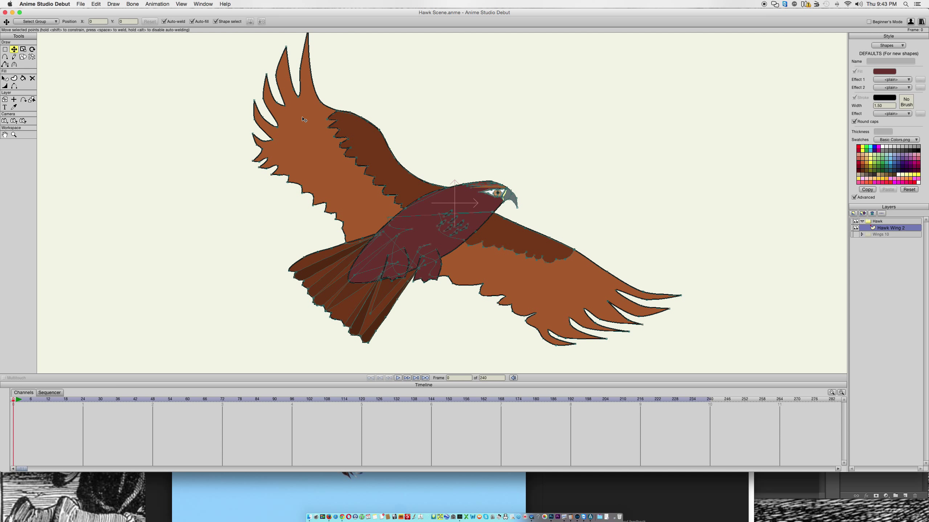
pyautogui.scroll(6, 297, 105)
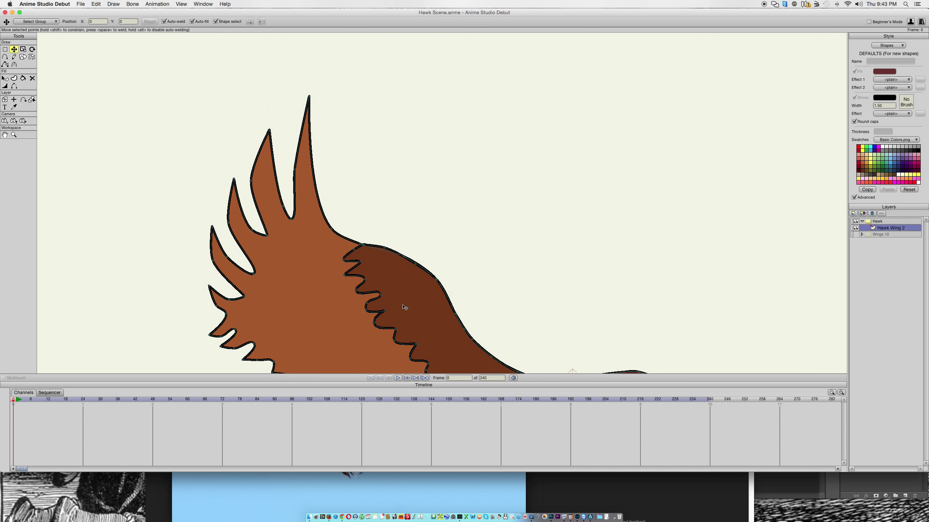
# Stretch the upper wing tip into a long curved feather and widen the notch below it.
pyautogui.moveTo(333, 232); pyautogui.dragTo(340, 222)
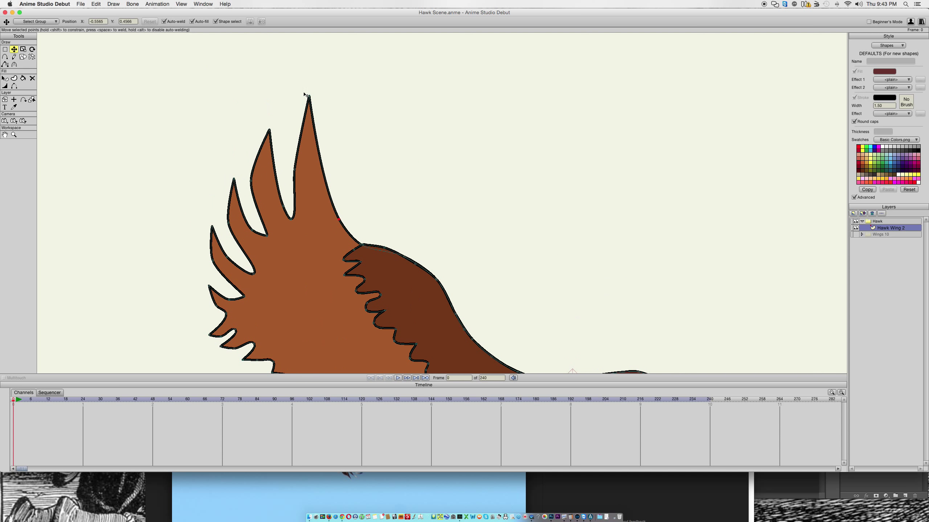
pyautogui.moveTo(310, 97); pyautogui.dragTo(419, 81)
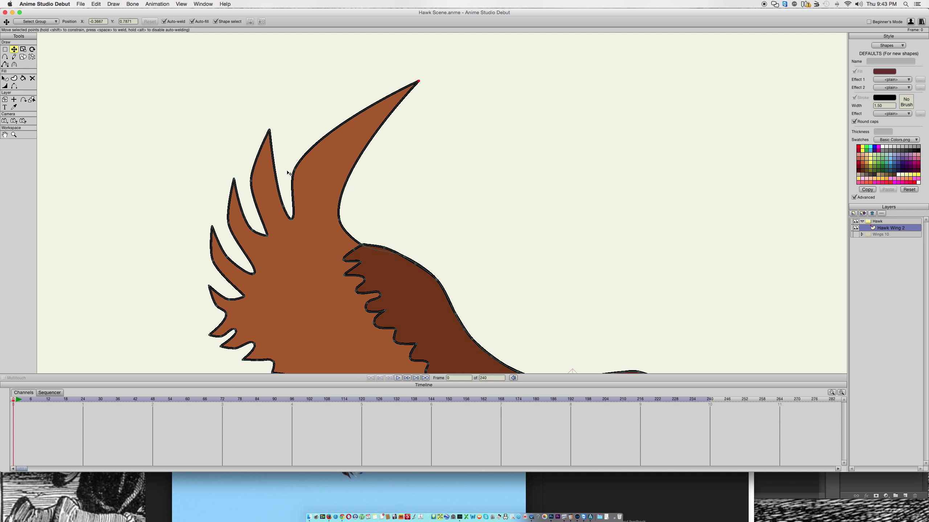
pyautogui.moveTo(296, 168); pyautogui.dragTo(323, 160)
pyautogui.moveTo(291, 219); pyautogui.dragTo(311, 220)
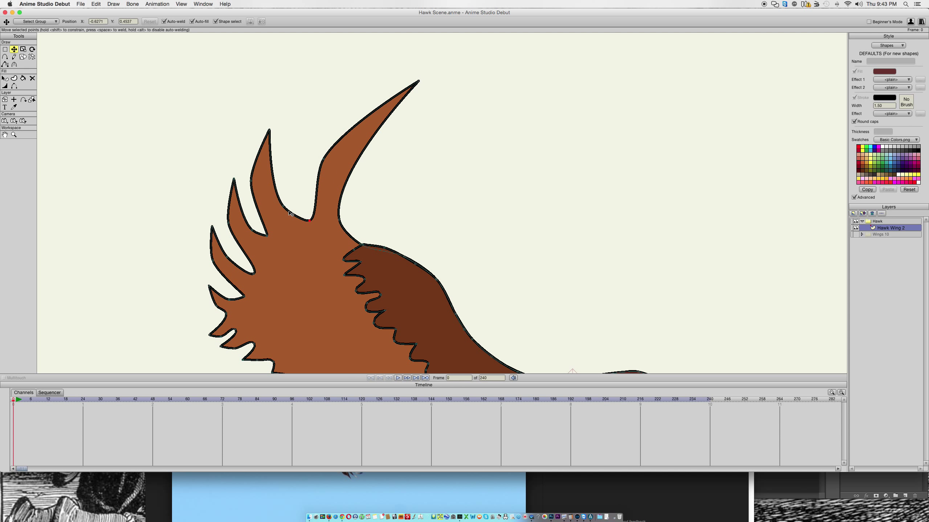
# Add points and pull them into a tall, sharp feather spike beside it.
pyautogui.press('a')
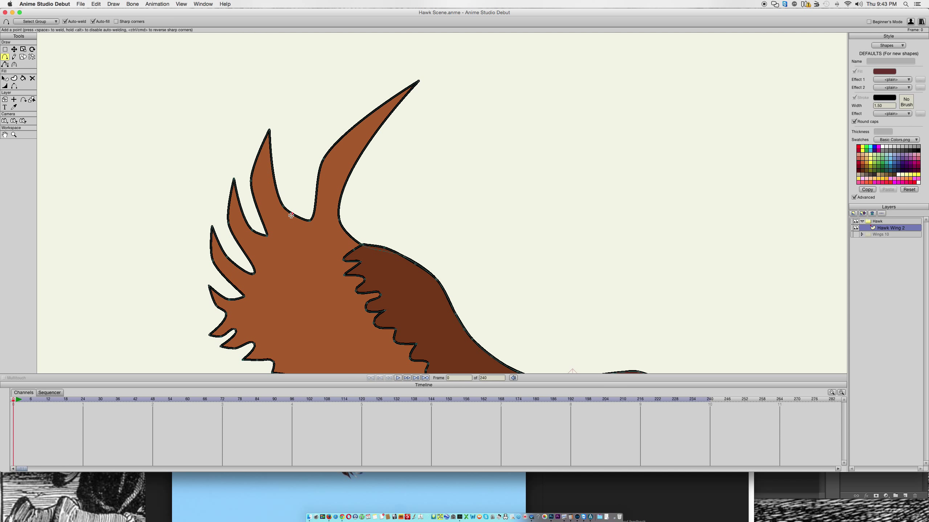
pyautogui.press('t')
pyautogui.moveTo(291, 216); pyautogui.dragTo(2, 39)
pyautogui.press('c')
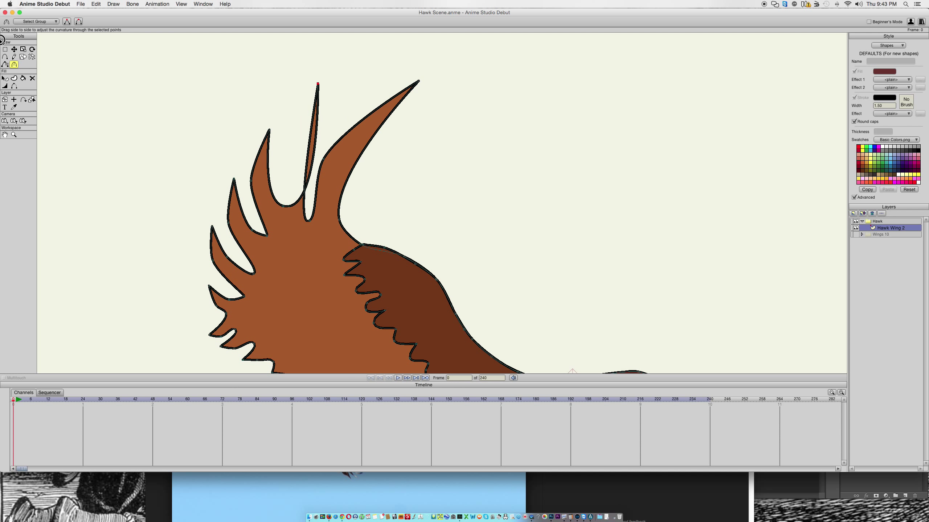
pyautogui.press('a')
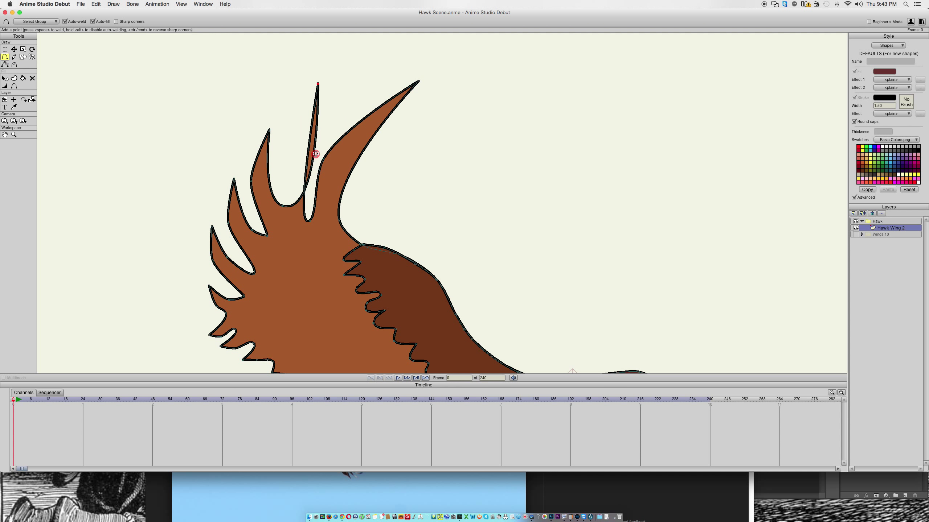
pyautogui.moveTo(316, 154); pyautogui.dragTo(315, 121)
pyautogui.press('t')
pyautogui.moveTo(311, 221); pyautogui.dragTo(313, 198)
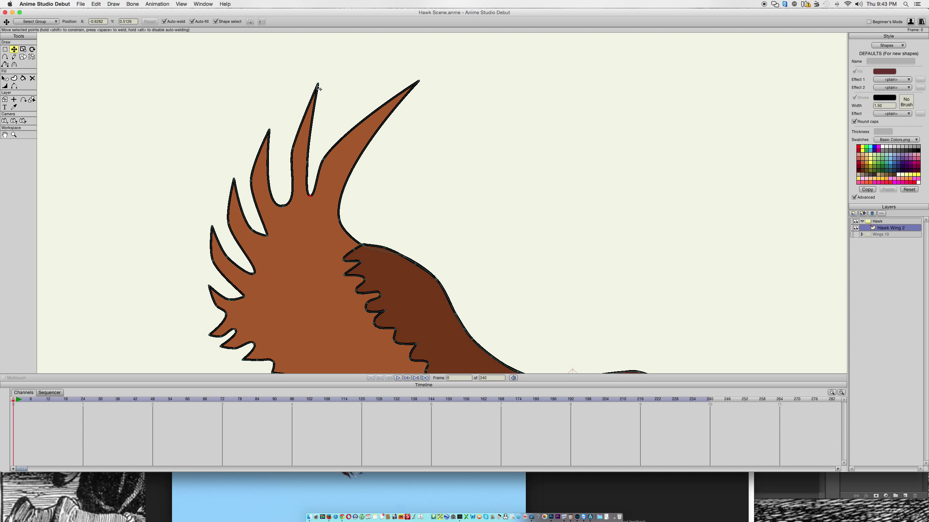
pyautogui.moveTo(318, 87); pyautogui.dragTo(347, 99)
# Pan to the hawk's head and check the reference photo again.
pyautogui.moveTo(356, 180); pyautogui.dragTo(296, 112)
pyautogui.moveTo(334, 148); pyautogui.dragTo(355, 186)
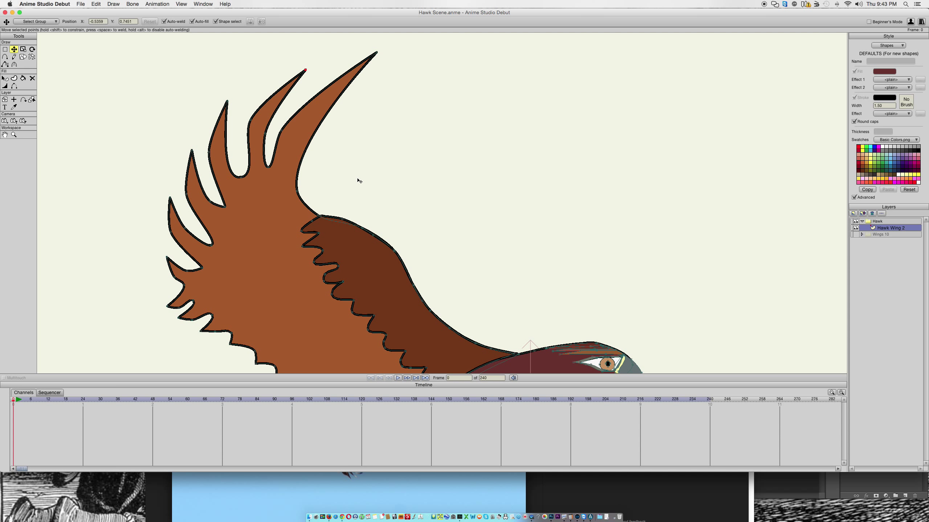
pyautogui.click(289, 477)
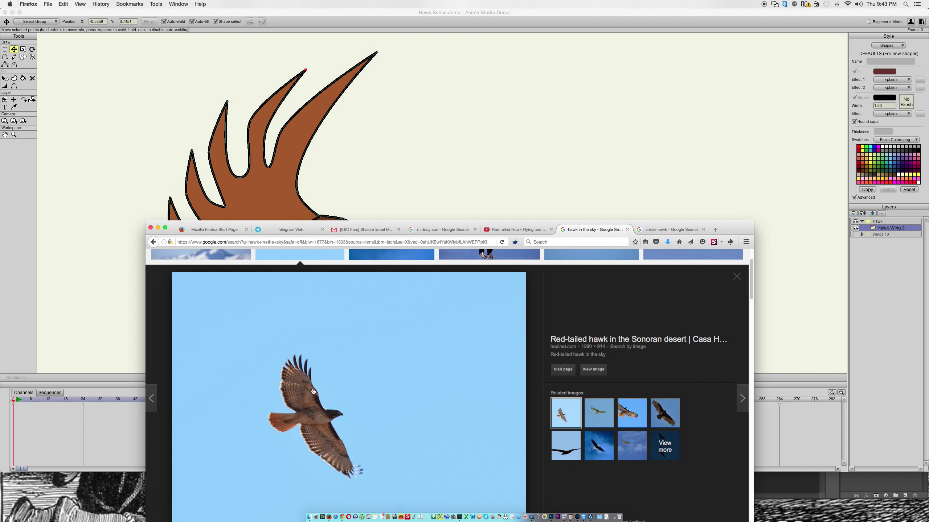
# Move the top feather tip down and left and sharpen a feather base.
pyautogui.click(331, 178)
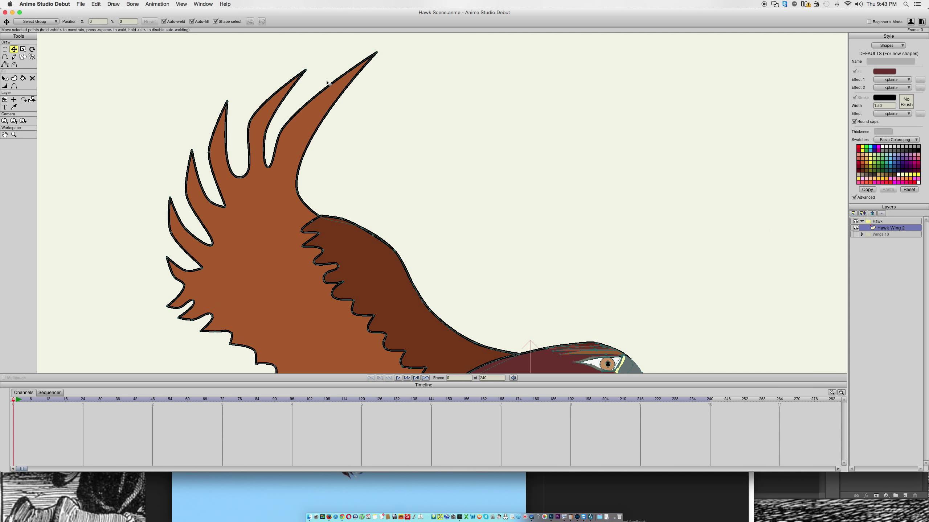
pyautogui.moveTo(378, 53); pyautogui.dragTo(314, 83)
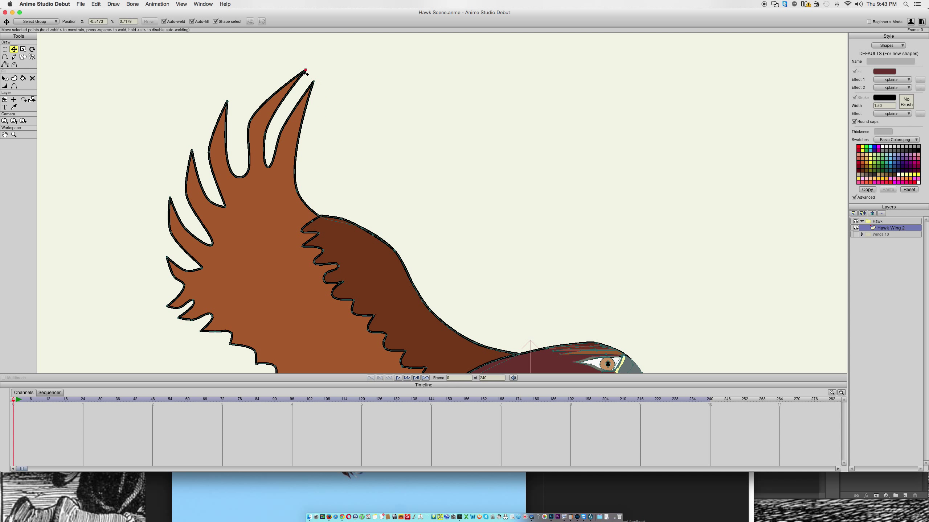
pyautogui.moveTo(305, 71); pyautogui.dragTo(277, 72)
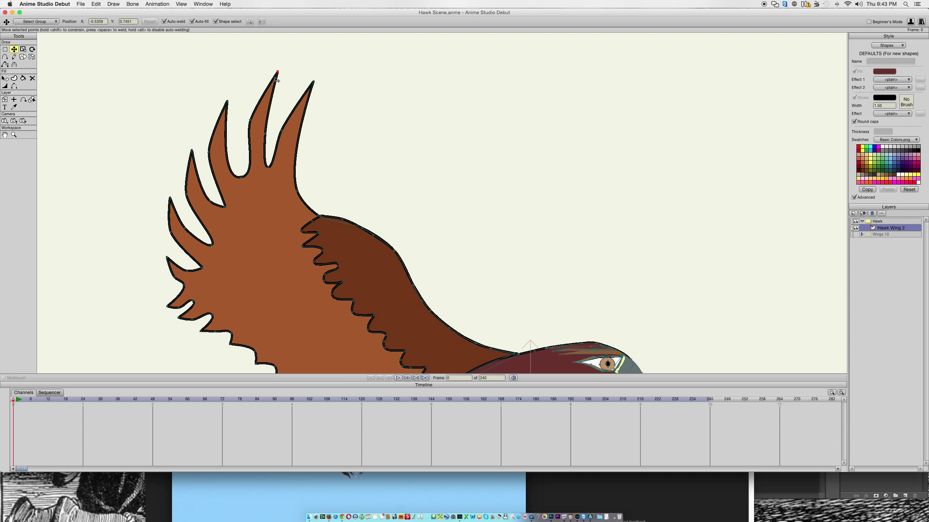
pyautogui.moveTo(251, 122); pyautogui.dragTo(242, 125)
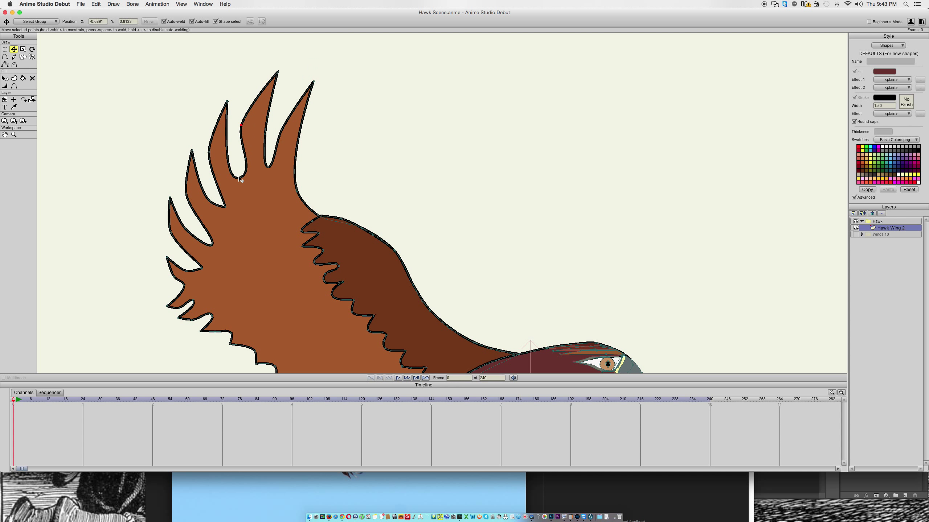
pyautogui.press('c')
pyautogui.moveTo(241, 179); pyautogui.dragTo(151, 173)
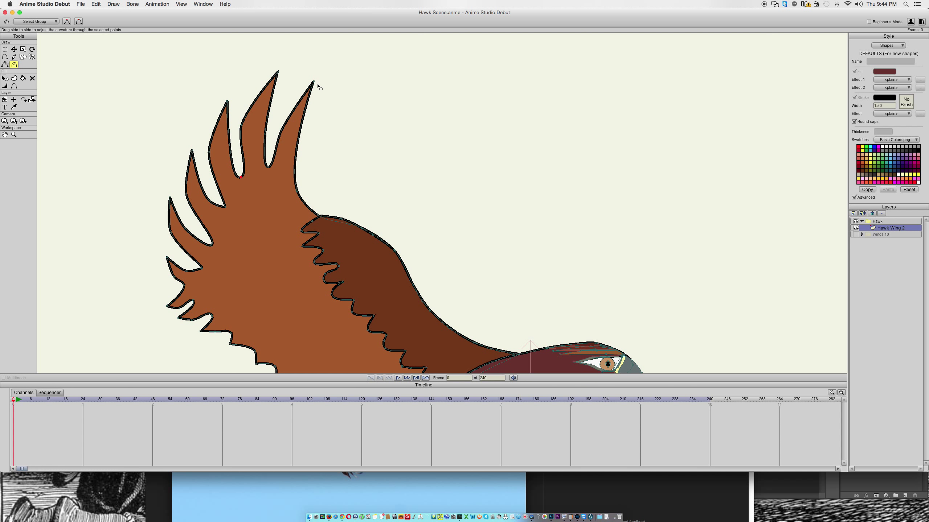
pyautogui.press('t')
# Undo an accidental whole-wing shift, then move only the wing-tip point down-left.
pyautogui.press('super+a')
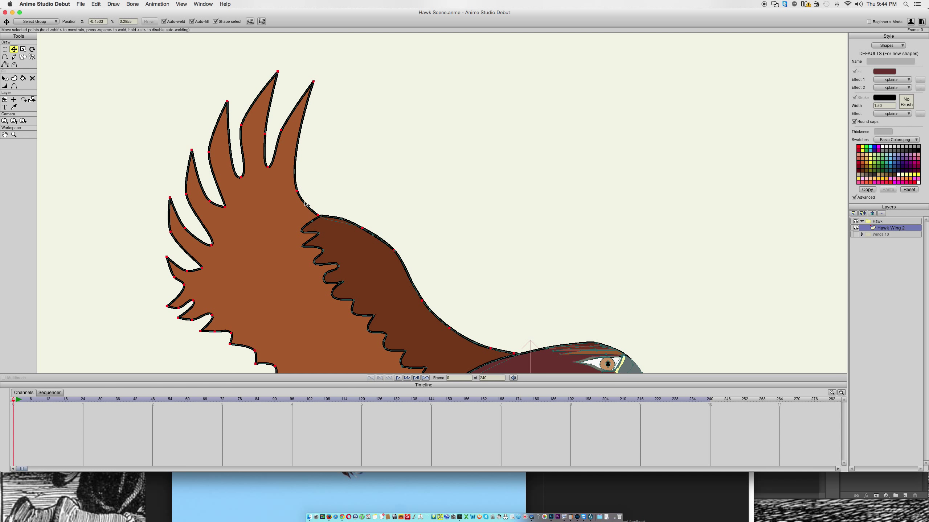
pyautogui.moveTo(315, 84); pyautogui.dragTo(304, 102)
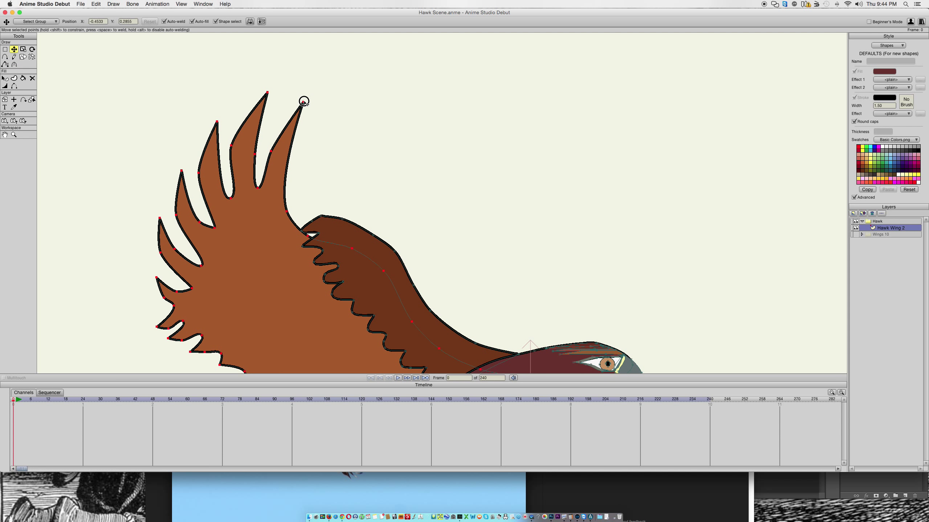
pyautogui.press('super+z')
pyautogui.click(314, 83)
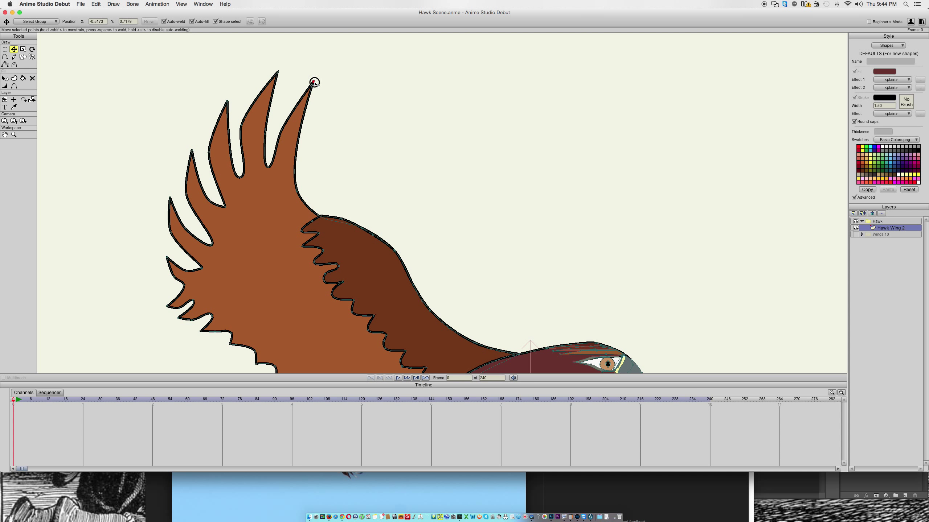
pyautogui.moveTo(315, 83); pyautogui.dragTo(299, 103)
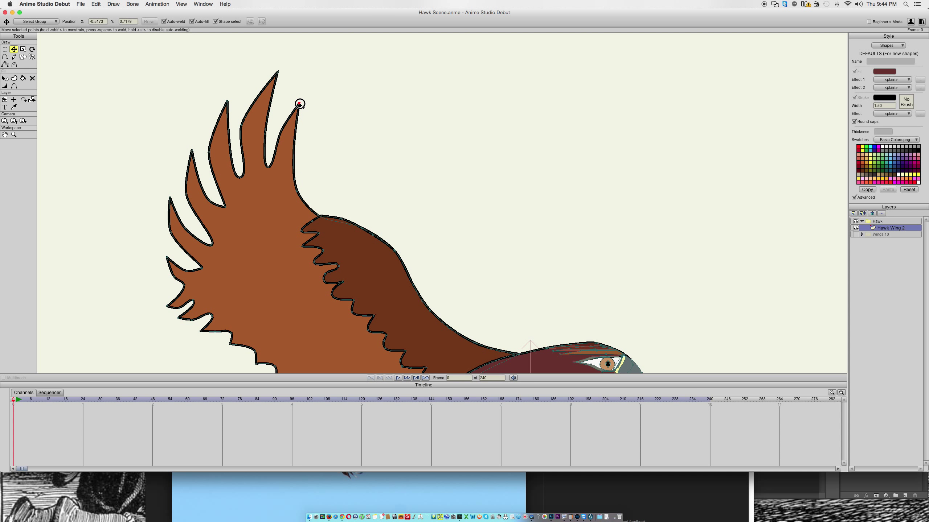
pyautogui.click(245, 491)
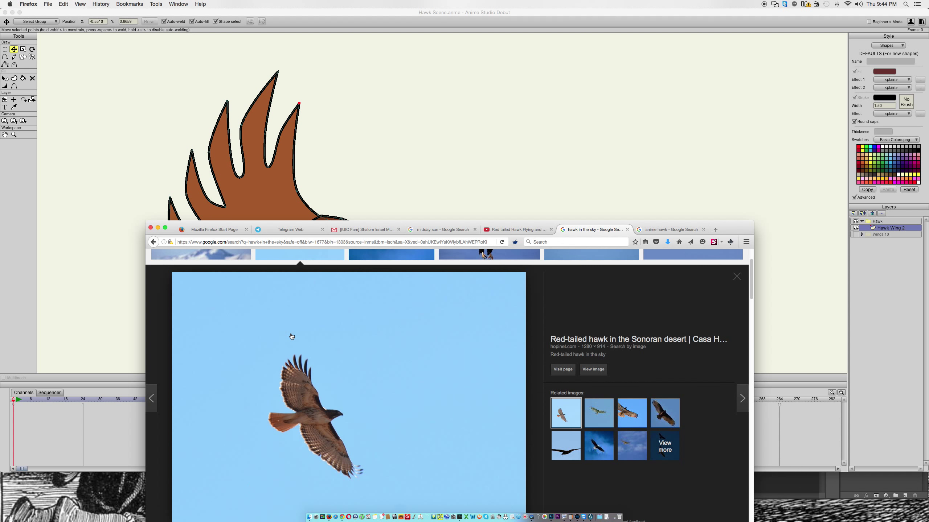
pyautogui.click(114, 110)
# Compare with the reference photo, then pull a wing-edge point up and right.
pyautogui.moveTo(368, 287); pyautogui.dragTo(280, 93)
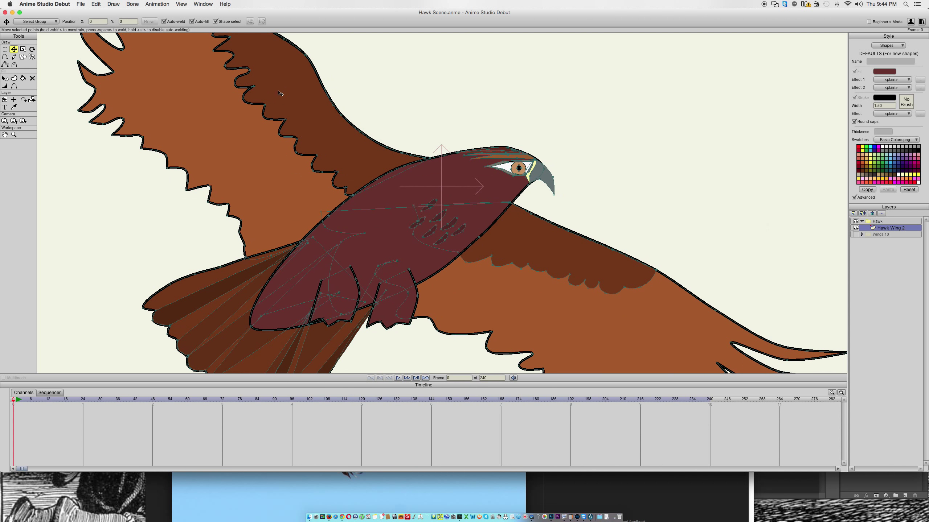
pyautogui.scroll(2, 399, 171)
pyautogui.scroll(-5, 400, 171)
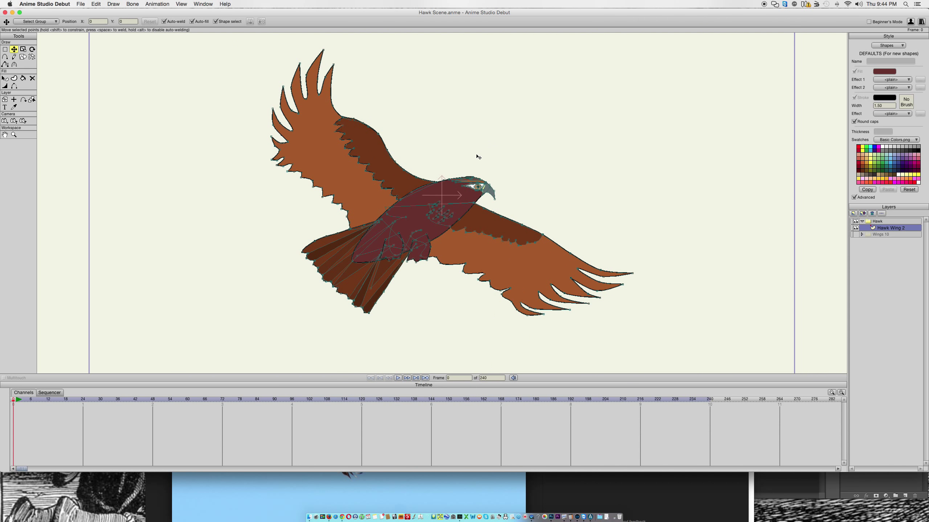
pyautogui.scroll(5, 457, 183)
pyautogui.click(317, 483)
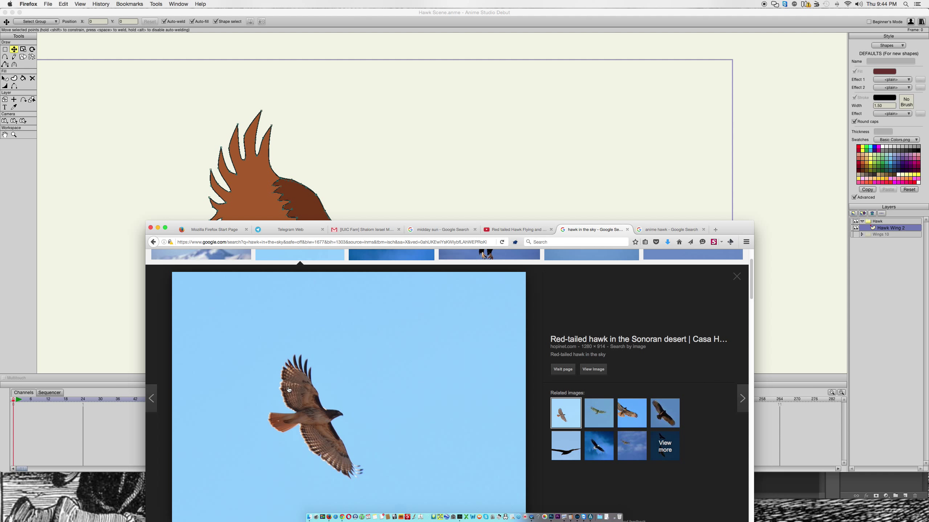
pyautogui.click(282, 62)
pyautogui.scroll(5, 505, 111)
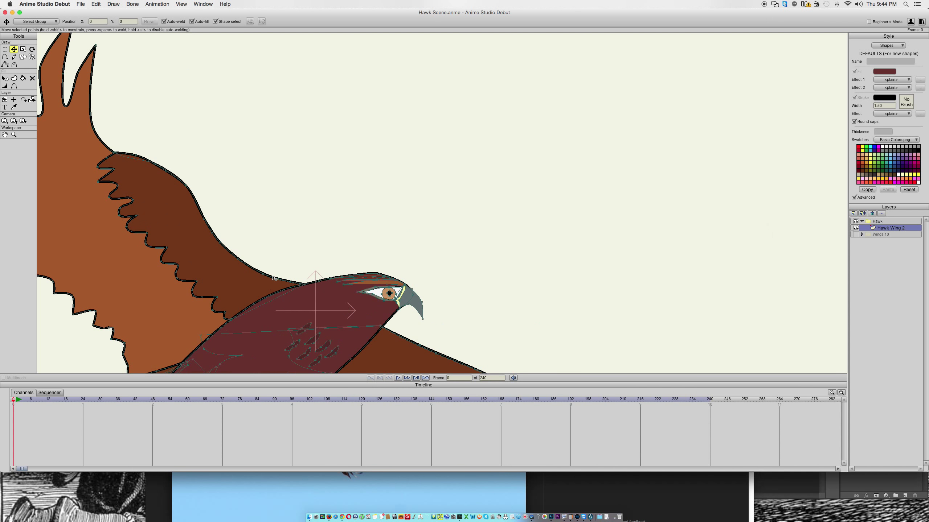
pyautogui.moveTo(362, 191); pyautogui.dragTo(386, 188)
# Lengthen a feather tip, adjust an edge point, and delete the stray trailing-edge point.
pyautogui.scroll(5, 359, 181)
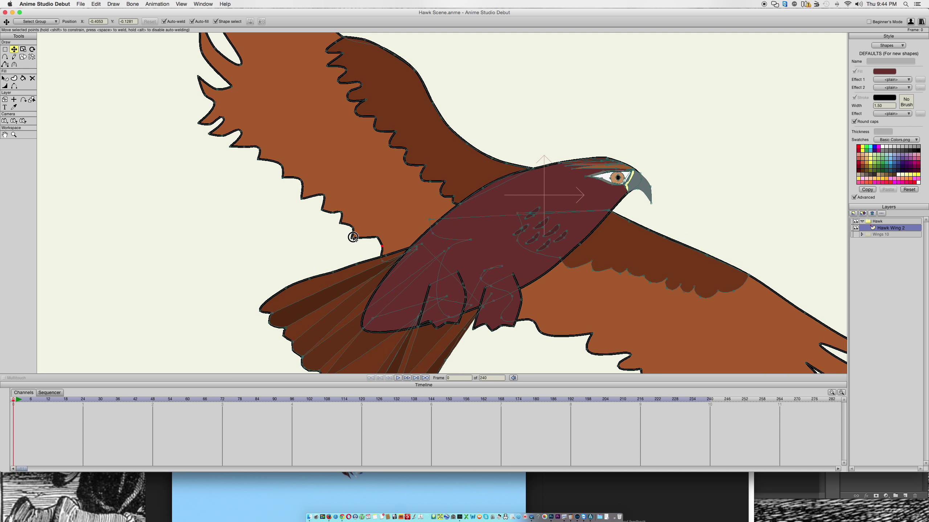
pyautogui.moveTo(230, 148); pyautogui.dragTo(323, 208)
pyautogui.moveTo(379, 242)
pyautogui.mouseDown()
pyautogui.moveTo(371, 248)
pyautogui.moveTo(383, 260)
pyautogui.moveTo(391, 249)
pyautogui.mouseUp()
pyautogui.press('Delete')
# Pull a feather point down-left to reshape the lower feather tips.
pyautogui.scroll(-5, 401, 201)
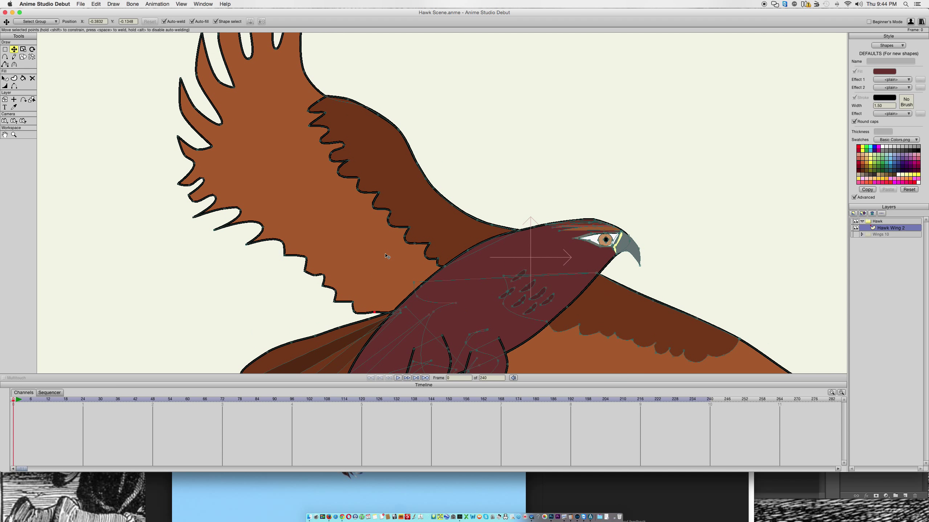
pyautogui.scroll(6, 387, 205)
pyautogui.scroll(-3, 387, 206)
pyautogui.scroll(3, 457, 201)
pyautogui.moveTo(457, 201); pyautogui.dragTo(464, 201)
pyautogui.moveTo(337, 174)
pyautogui.mouseDown()
pyautogui.moveTo(309, 186)
pyautogui.moveTo(348, 183)
pyautogui.moveTo(334, 188)
pyautogui.mouseUp()
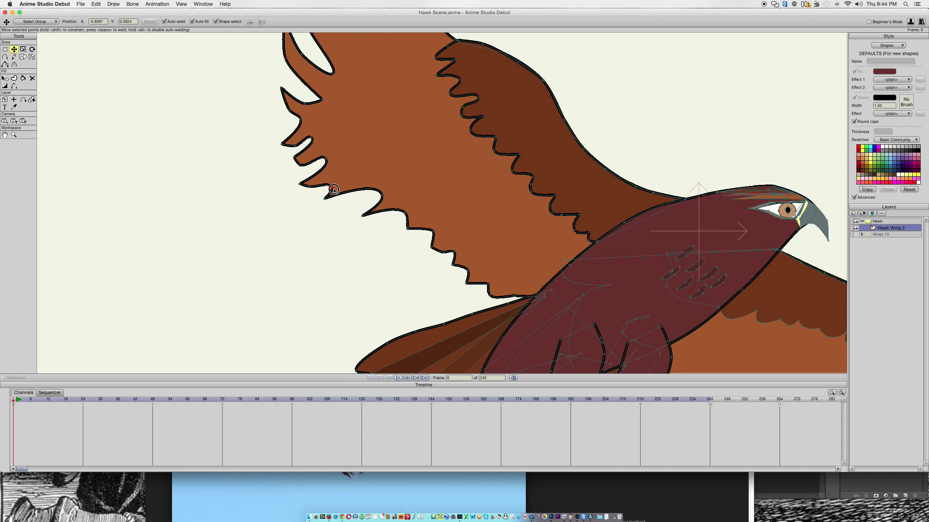
# Stretch the lower-left feather tips leftward and deepen the notches between them.
pyautogui.press('a')
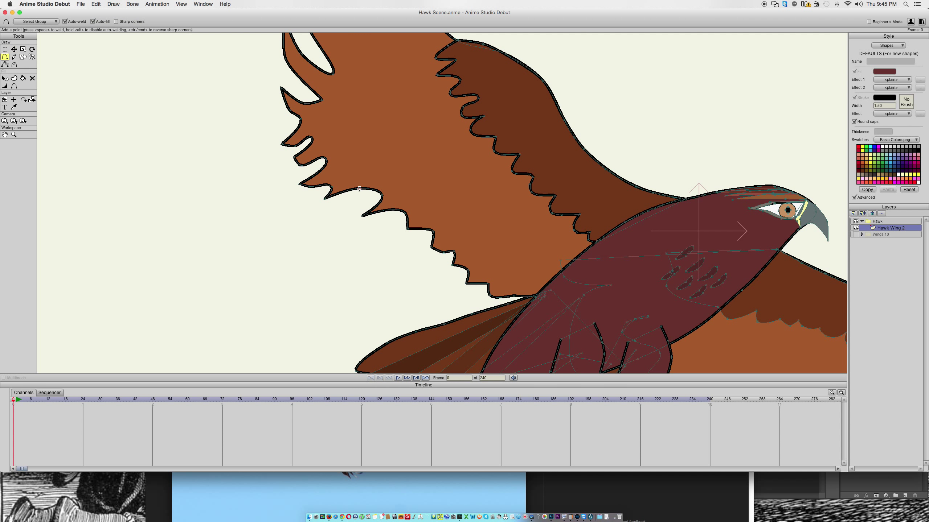
pyautogui.press('t')
pyautogui.moveTo(358, 189); pyautogui.dragTo(341, 201)
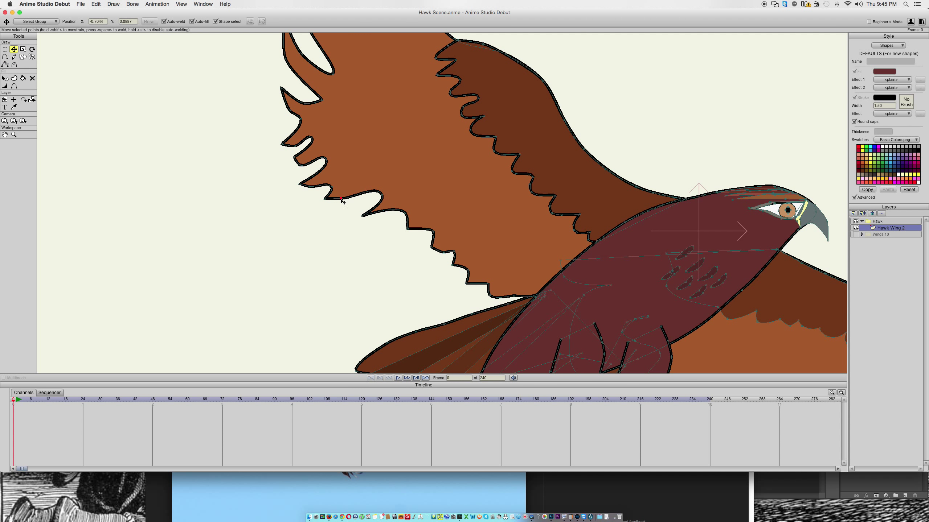
pyautogui.moveTo(325, 165); pyautogui.dragTo(284, 161)
pyautogui.moveTo(301, 121); pyautogui.dragTo(249, 143)
pyautogui.moveTo(286, 108)
pyautogui.mouseDown()
pyautogui.moveTo(287, 204)
pyautogui.moveTo(297, 95)
pyautogui.moveTo(298, 112)
pyautogui.mouseUp()
pyautogui.moveTo(324, 146); pyautogui.dragTo(280, 173)
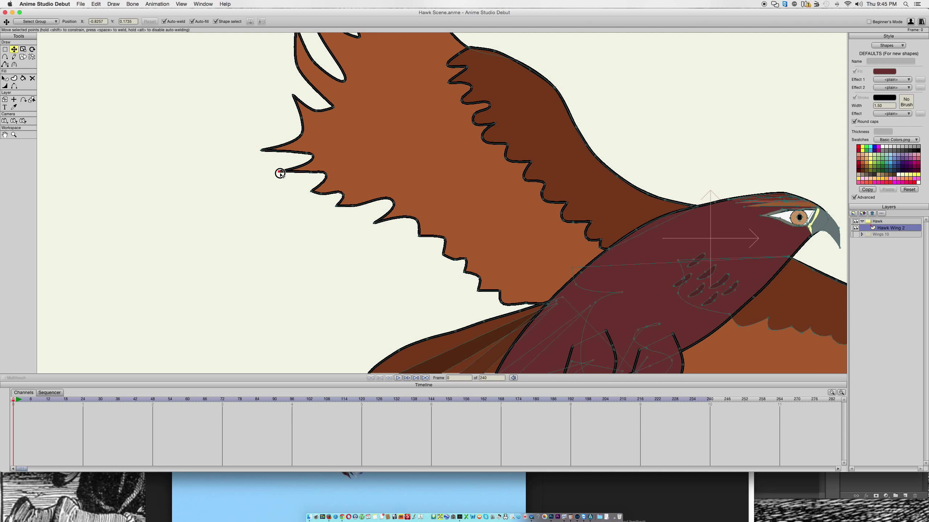
# Bend two notch points beside the feather tip, undoing accidental whole-outline selections.
pyautogui.click(309, 174)
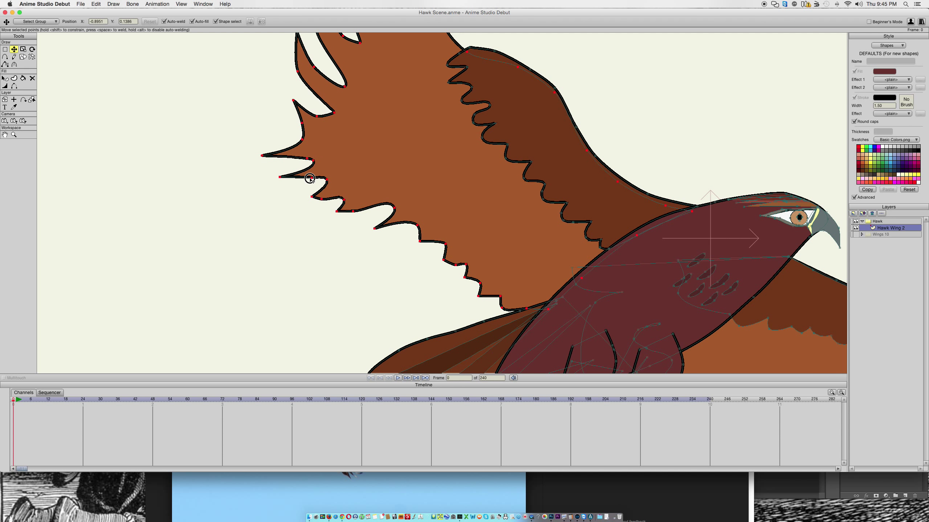
pyautogui.press('super+z')
pyautogui.moveTo(313, 176)
pyautogui.mouseDown()
pyautogui.moveTo(295, 183)
pyautogui.moveTo(321, 176)
pyautogui.mouseUp()
pyautogui.click(310, 191)
pyautogui.press('super+z')
pyautogui.moveTo(313, 194); pyautogui.dragTo(359, 209)
# Add a trailing-edge point and pull it down-left into a scallop.
pyautogui.press('a')
pyautogui.click(378, 210)
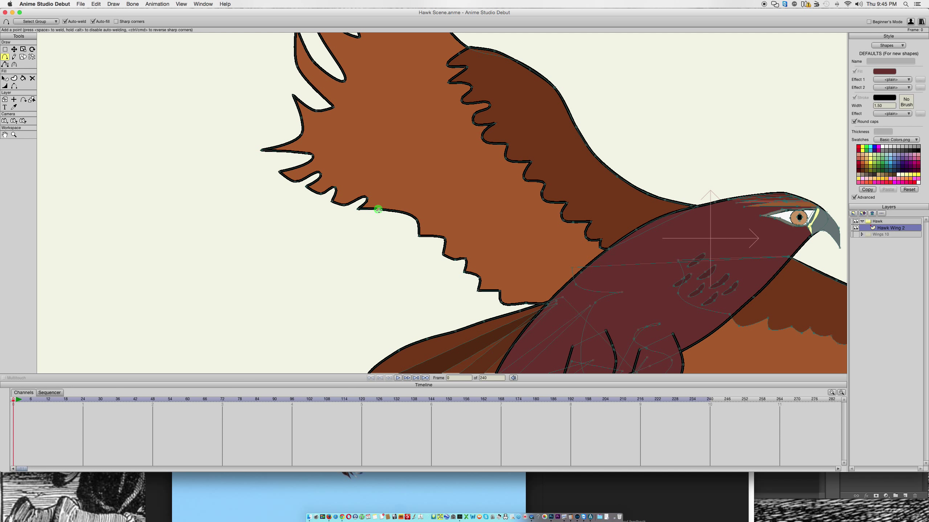
pyautogui.press('c')
pyautogui.press('a')
pyautogui.press('t')
pyautogui.moveTo(377, 210); pyautogui.dragTo(371, 217)
# Undo an accidental whole-wing move, then pull two trailing-edge points up-left.
pyautogui.press('super+a')
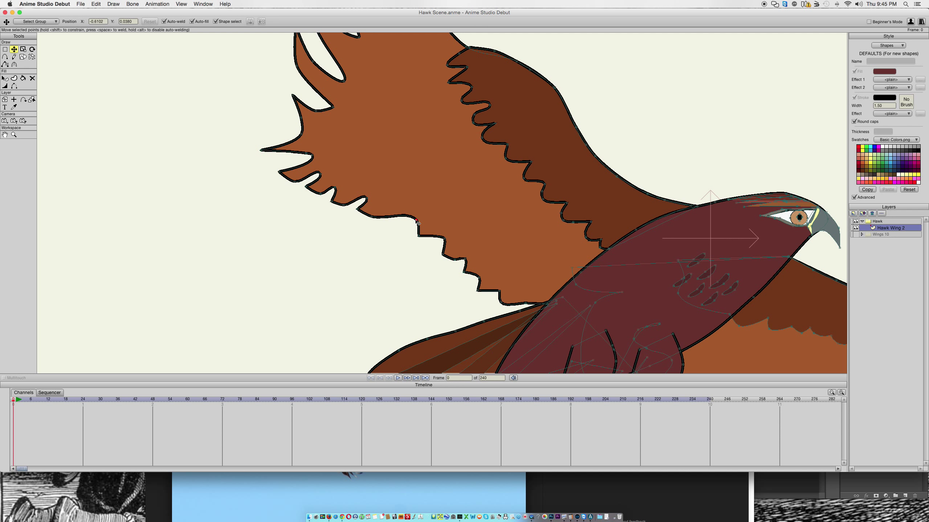
pyautogui.doubleClick(419, 223)
pyautogui.moveTo(416, 221); pyautogui.dragTo(389, 208)
pyautogui.press('super+z')
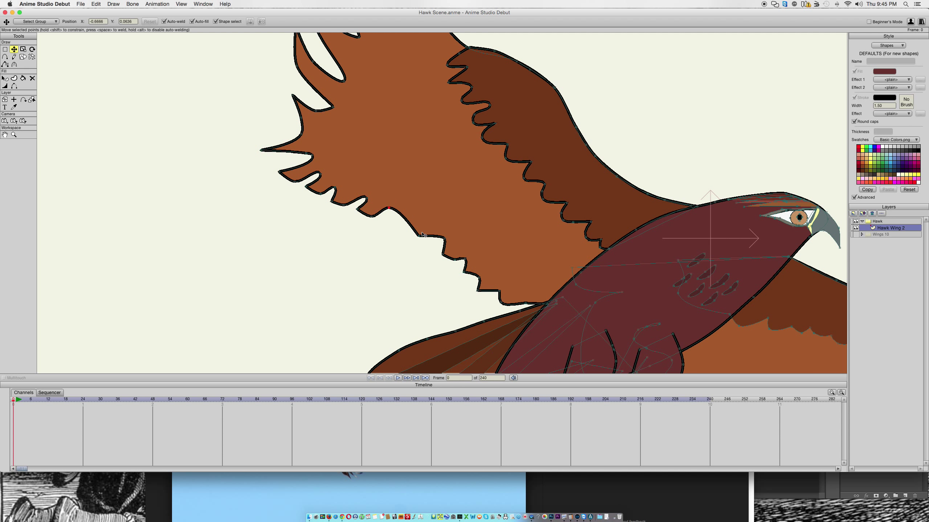
pyautogui.moveTo(420, 237); pyautogui.dragTo(390, 231)
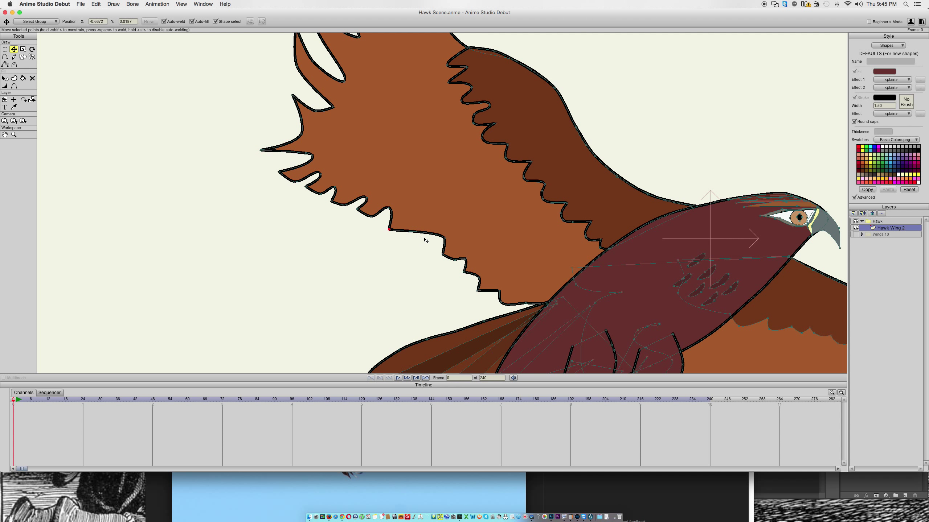
pyautogui.moveTo(446, 242); pyautogui.dragTo(418, 231)
# Add another point to curve the edge down and pull the lower outline point toward the body.
pyautogui.press('a')
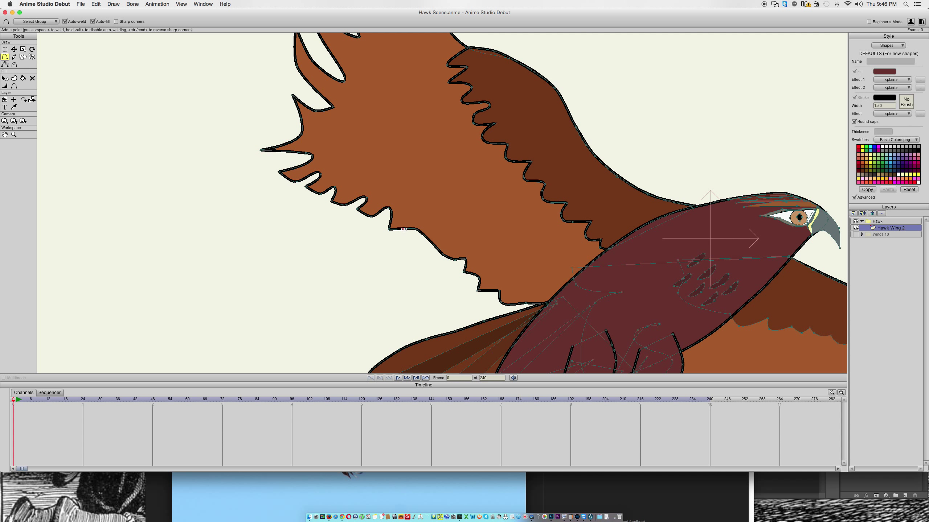
pyautogui.press('t')
pyautogui.moveTo(404, 230); pyautogui.dragTo(404, 236)
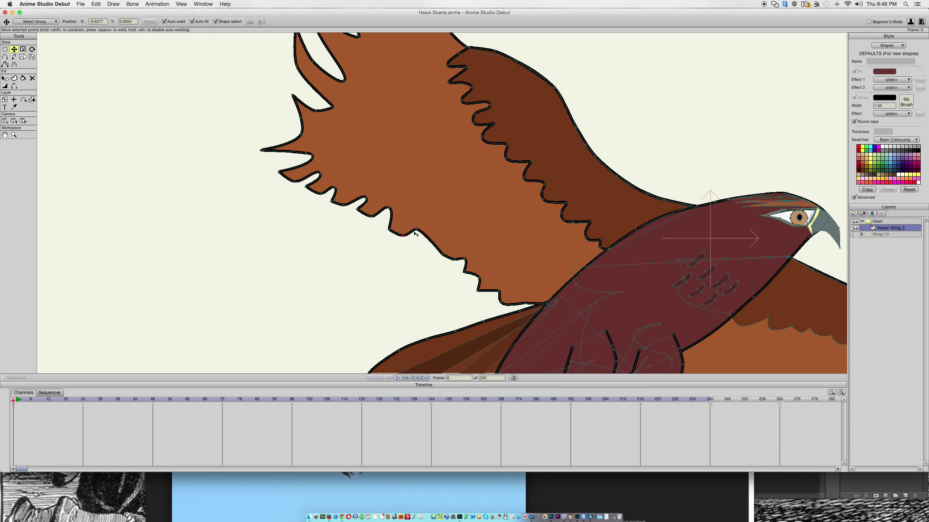
pyautogui.moveTo(445, 257); pyautogui.dragTo(497, 296)
pyautogui.scroll(-5, 524, 282)
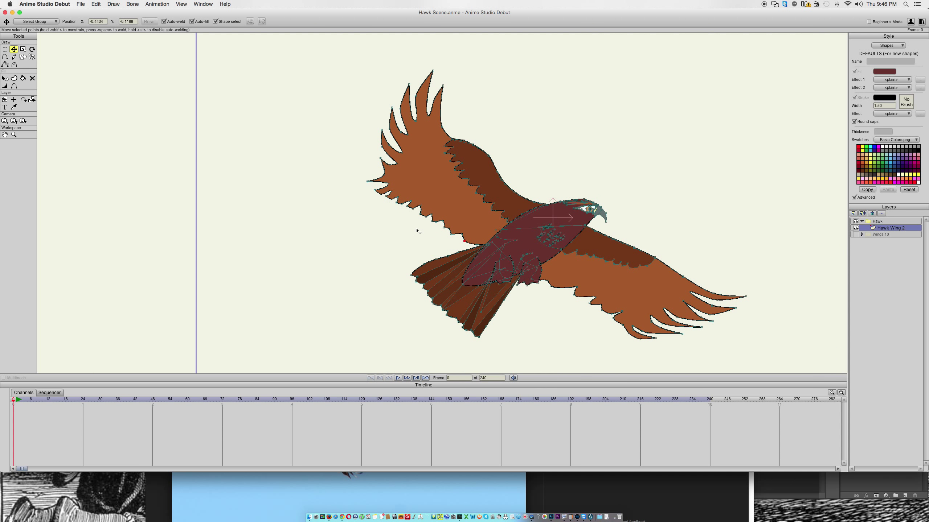
pyautogui.click(442, 483)
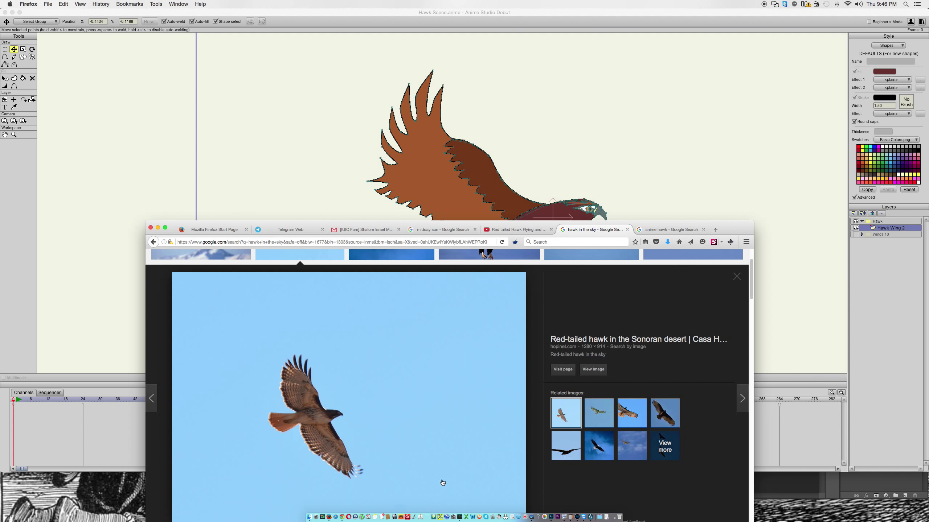
pyautogui.click(341, 182)
pyautogui.click(329, 480)
pyautogui.click(341, 227)
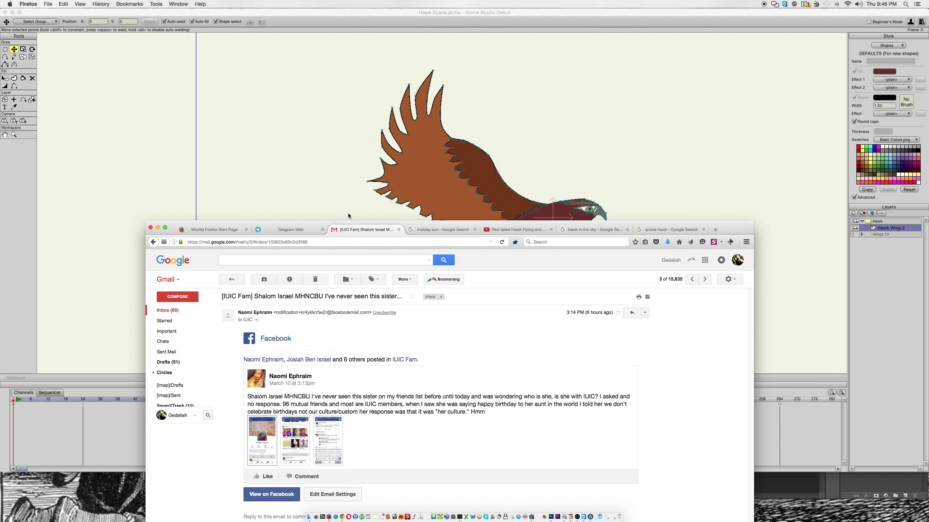
pyautogui.click(524, 230)
pyautogui.click(588, 229)
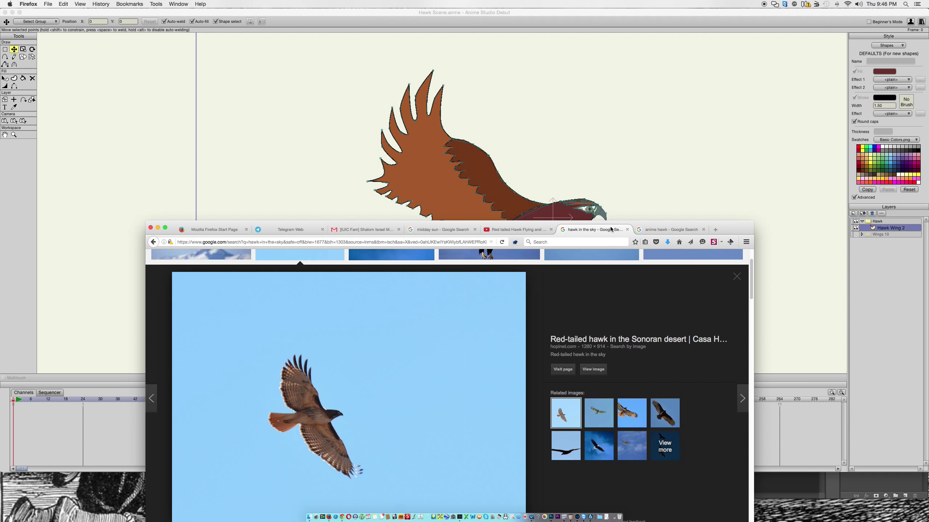
pyautogui.click(326, 134)
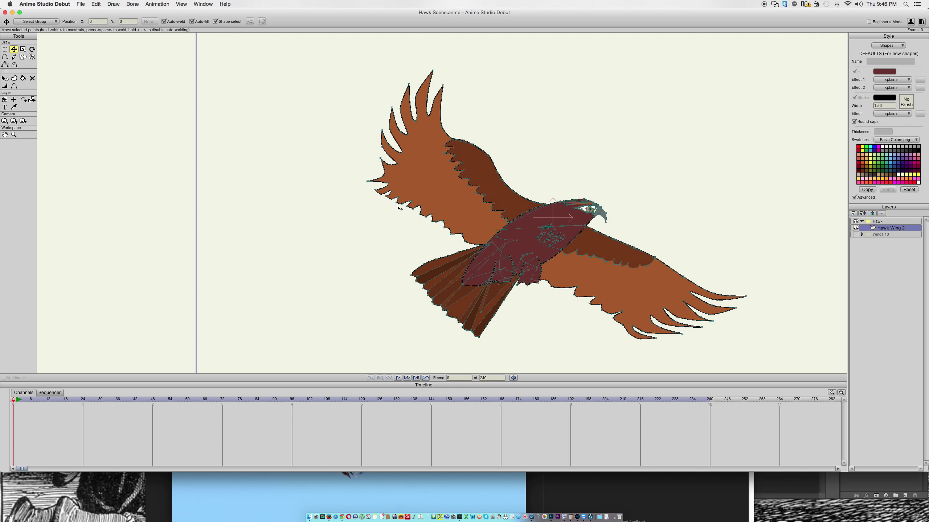
pyautogui.scroll(5, 389, 198)
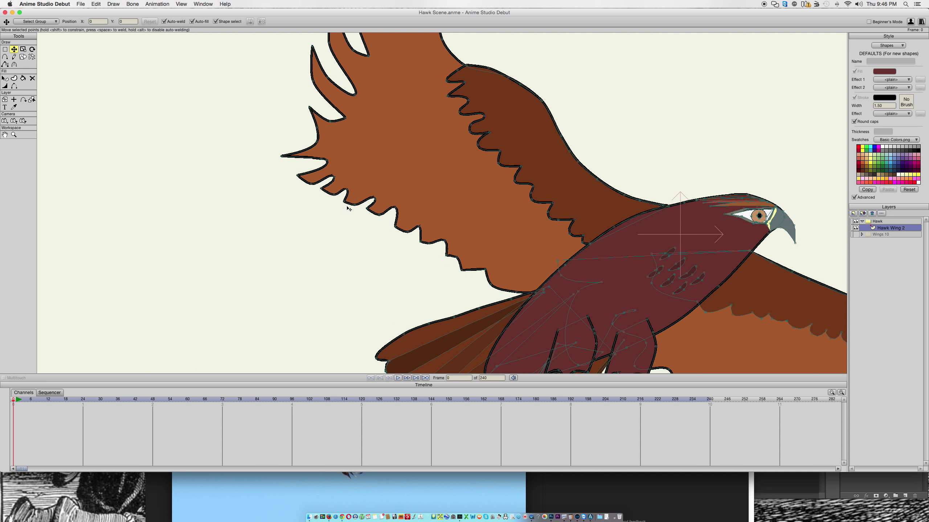
# Stretch the upper wing's outermost feather-tip points further out and reshape the outline around them.
pyautogui.moveTo(325, 191); pyautogui.dragTo(320, 214)
pyautogui.moveTo(298, 177); pyautogui.dragTo(378, 229)
pyautogui.moveTo(320, 129)
pyautogui.mouseDown()
pyautogui.moveTo(357, 184)
pyautogui.moveTo(322, 162)
pyautogui.moveTo(313, 216)
pyautogui.moveTo(363, 201)
pyautogui.moveTo(327, 183)
pyautogui.moveTo(341, 190)
pyautogui.moveTo(341, 145)
pyautogui.moveTo(340, 167)
pyautogui.mouseUp()
pyautogui.click(350, 160)
pyautogui.click(342, 190)
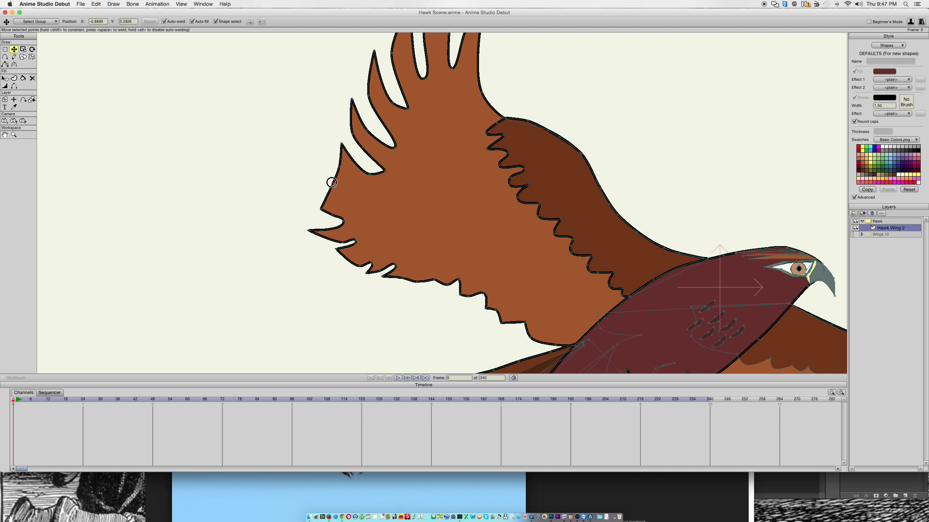
pyautogui.press('a')
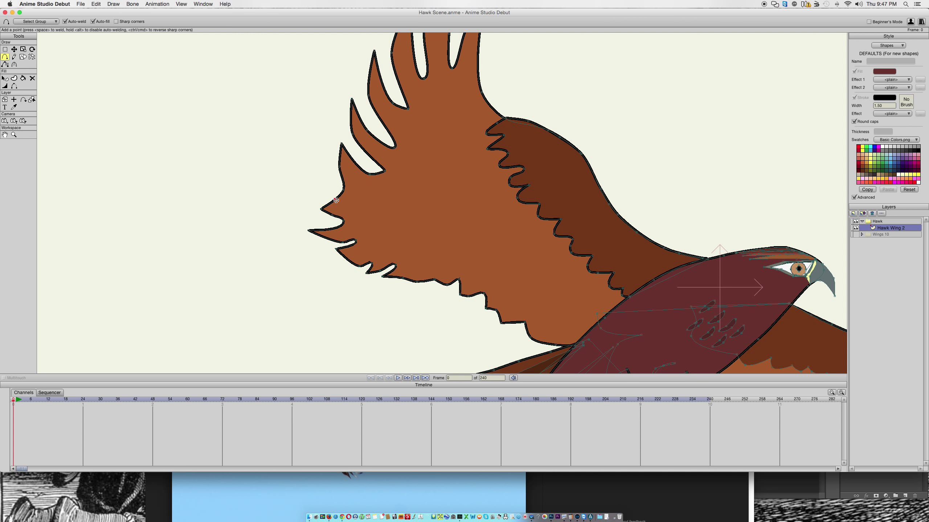
pyautogui.press('t')
pyautogui.moveTo(334, 200)
pyautogui.mouseDown()
pyautogui.moveTo(321, 188)
pyautogui.moveTo(345, 213)
pyautogui.moveTo(338, 201)
pyautogui.moveTo(327, 211)
pyautogui.moveTo(320, 173)
pyautogui.moveTo(345, 192)
pyautogui.moveTo(347, 183)
pyautogui.moveTo(338, 187)
pyautogui.moveTo(343, 211)
pyautogui.moveTo(353, 150)
pyautogui.mouseUp()
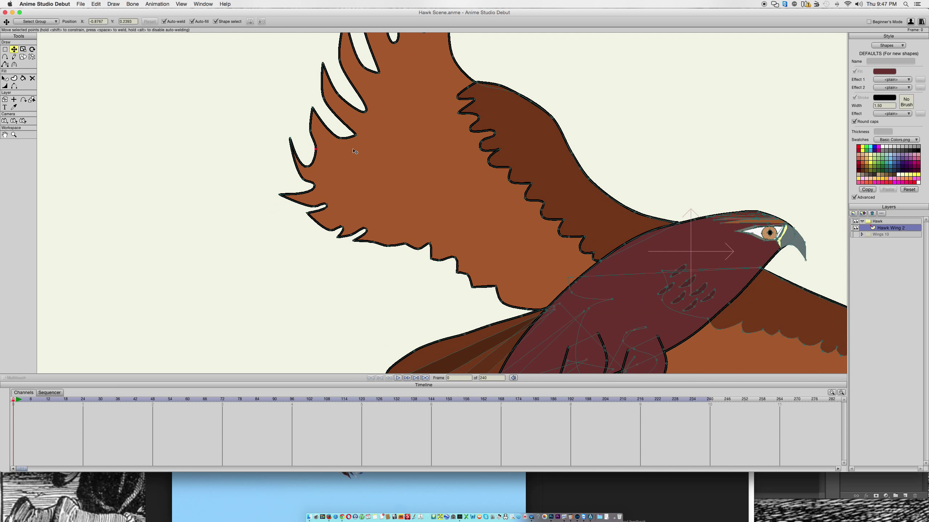
# Check the hawk reference photo, then pull a wing notch point down-right to reshape its curve.
pyautogui.scroll(4, 471, 192)
pyautogui.hscroll(-1, 470, 193)
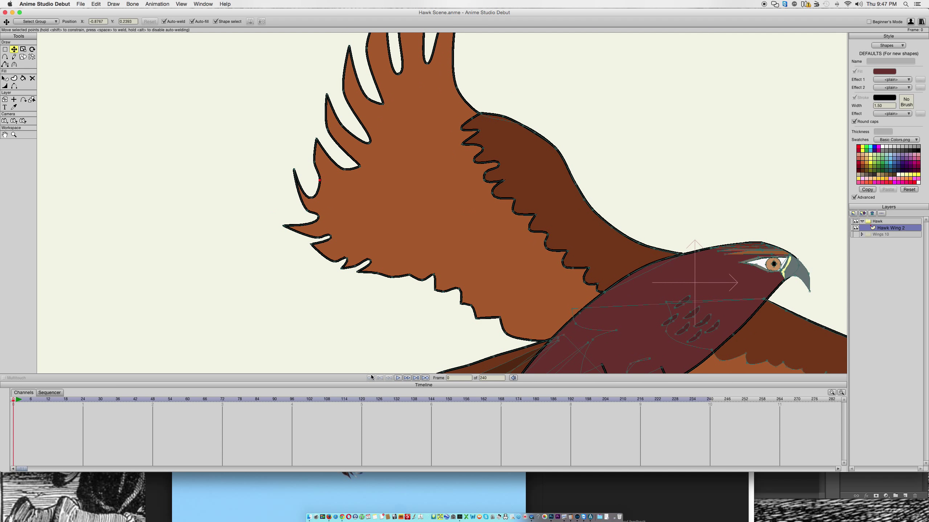
pyautogui.click(401, 494)
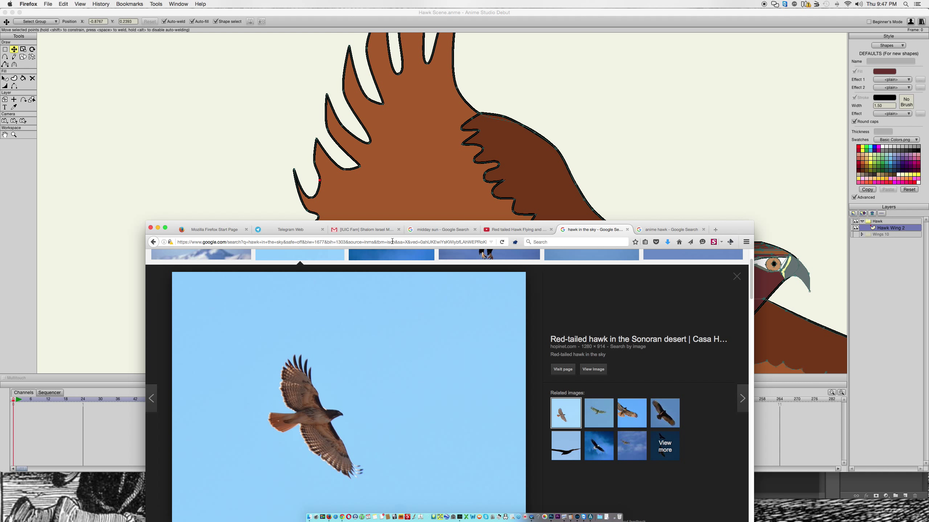
pyautogui.click(239, 190)
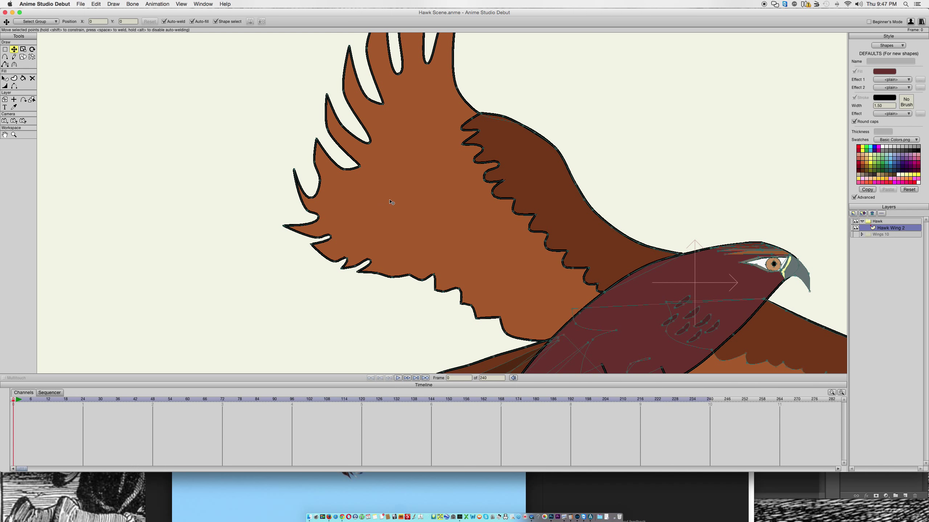
pyautogui.moveTo(484, 218); pyautogui.dragTo(411, 214)
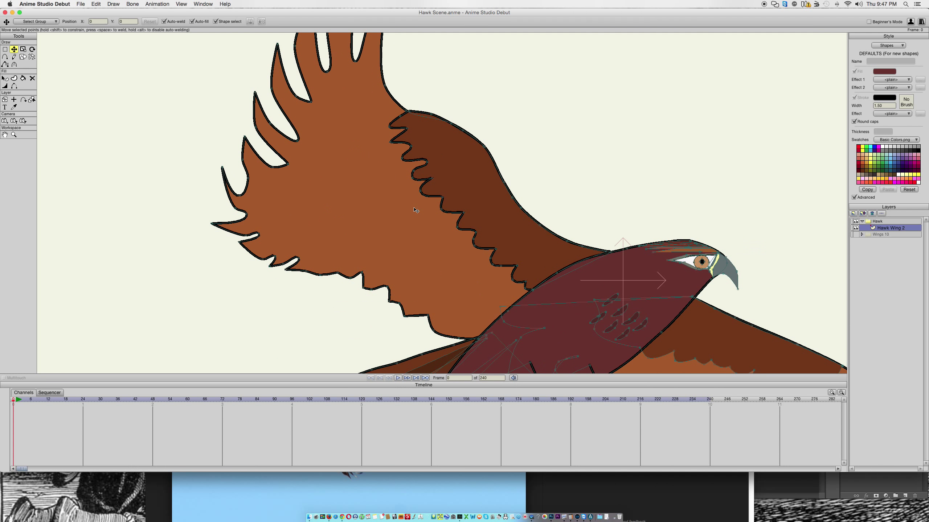
pyautogui.moveTo(249, 179)
pyautogui.mouseDown()
pyautogui.moveTo(268, 192)
pyautogui.moveTo(258, 186)
pyautogui.mouseUp()
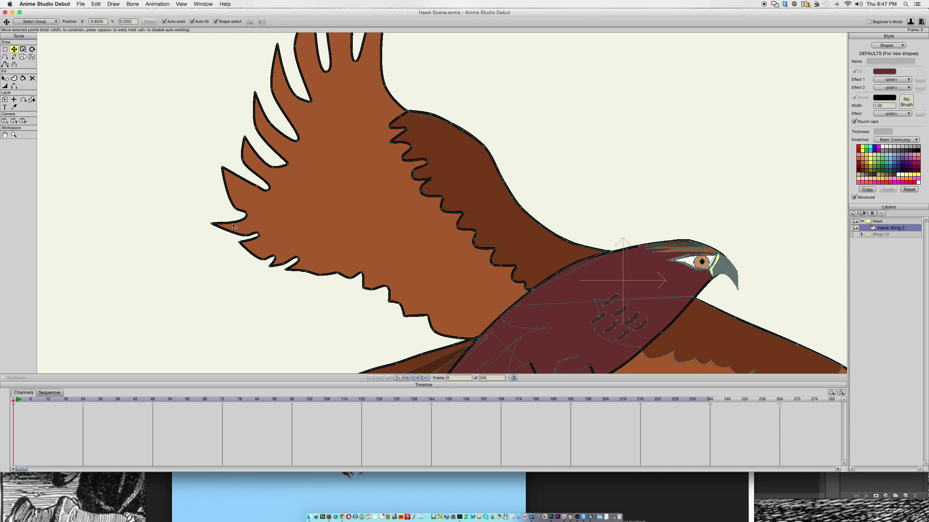
# Lengthen the top-left feather tip upward and flatten the notches along the trailing edge.
pyautogui.scroll(5, 234, 226)
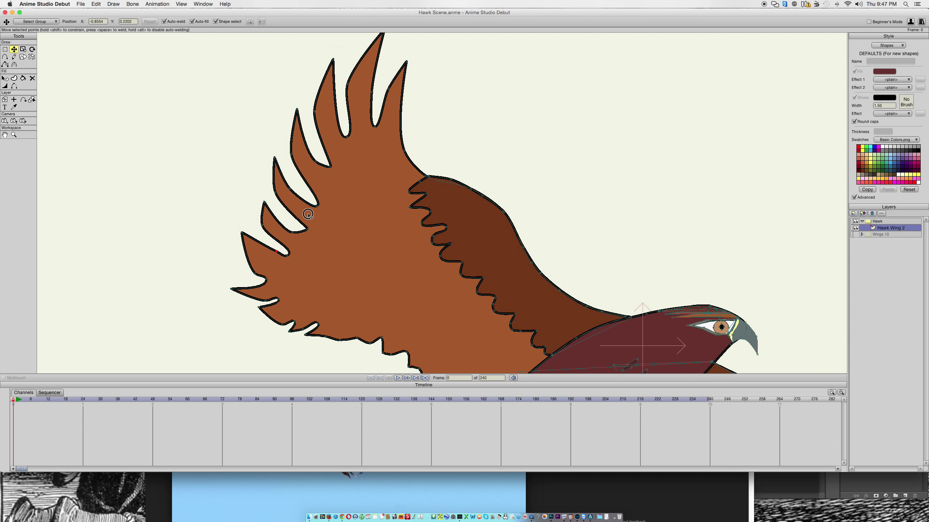
pyautogui.moveTo(308, 214)
pyautogui.mouseDown()
pyautogui.moveTo(326, 247)
pyautogui.moveTo(315, 210)
pyautogui.moveTo(355, 207)
pyautogui.mouseUp()
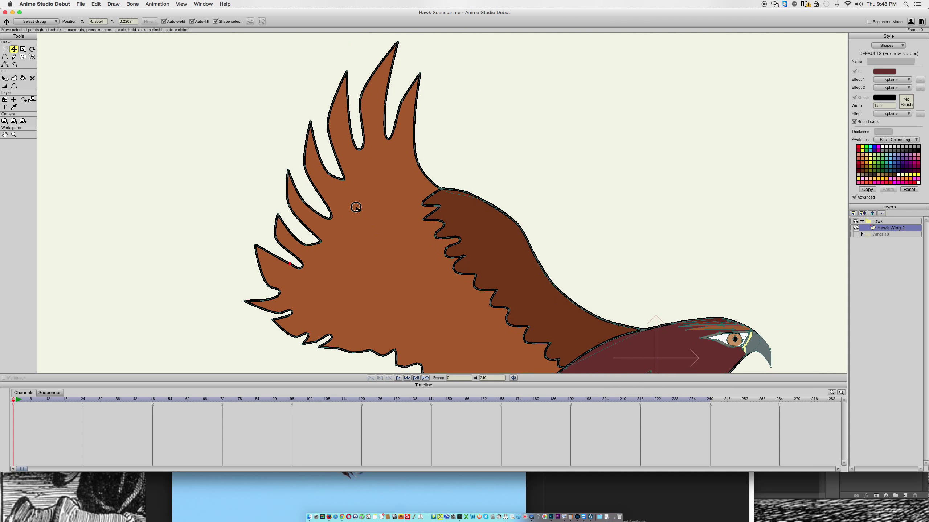
pyautogui.scroll(-3, 356, 208)
pyautogui.scroll(-5, 359, 207)
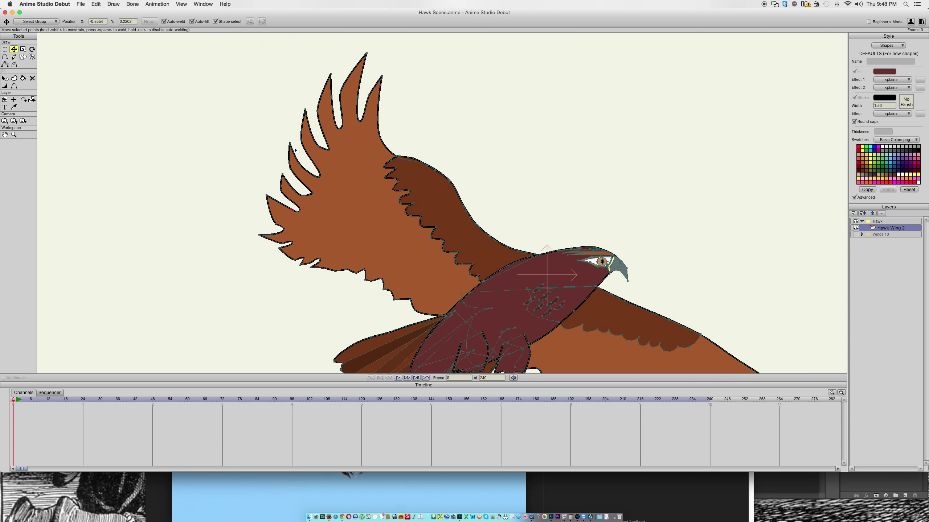
pyautogui.moveTo(292, 144); pyautogui.dragTo(291, 122)
pyautogui.moveTo(320, 179); pyautogui.dragTo(347, 290)
pyautogui.scroll(1, 307, 167)
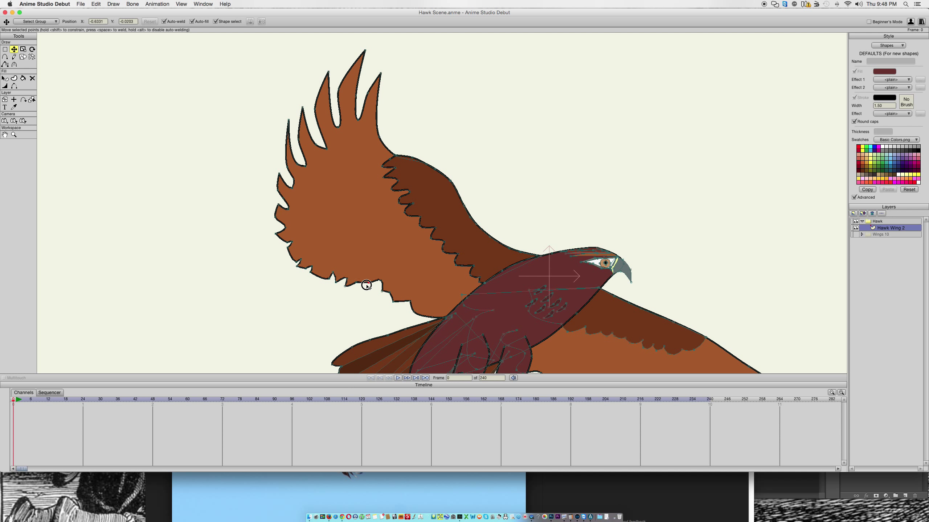
pyautogui.moveTo(382, 285)
pyautogui.mouseDown()
pyautogui.moveTo(367, 292)
pyautogui.moveTo(375, 291)
pyautogui.mouseUp()
pyautogui.moveTo(382, 290); pyautogui.dragTo(347, 257)
# Compare the hawk drawing with the reference hawk photo in Firefox.
pyautogui.scroll(1, 445, 234)
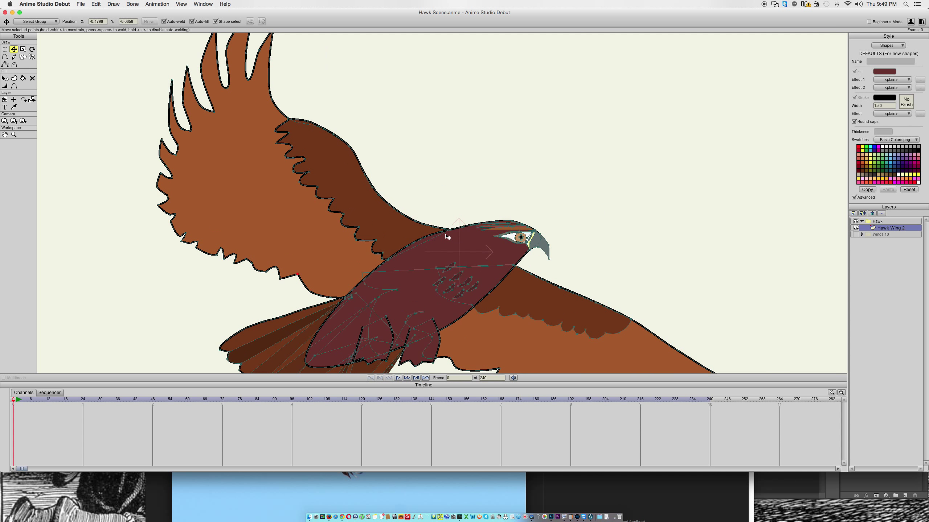
pyautogui.scroll(-3, 447, 237)
pyautogui.scroll(5, 453, 238)
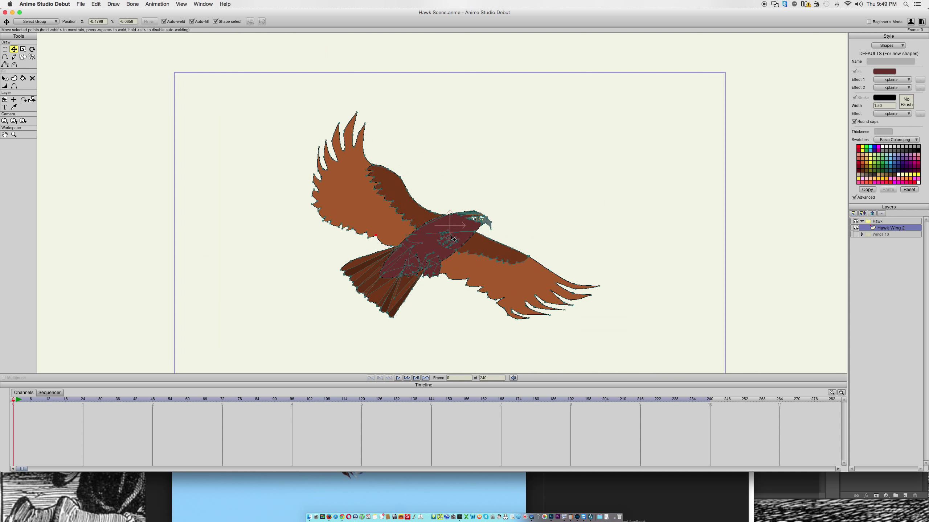
pyautogui.scroll(-2, 447, 288)
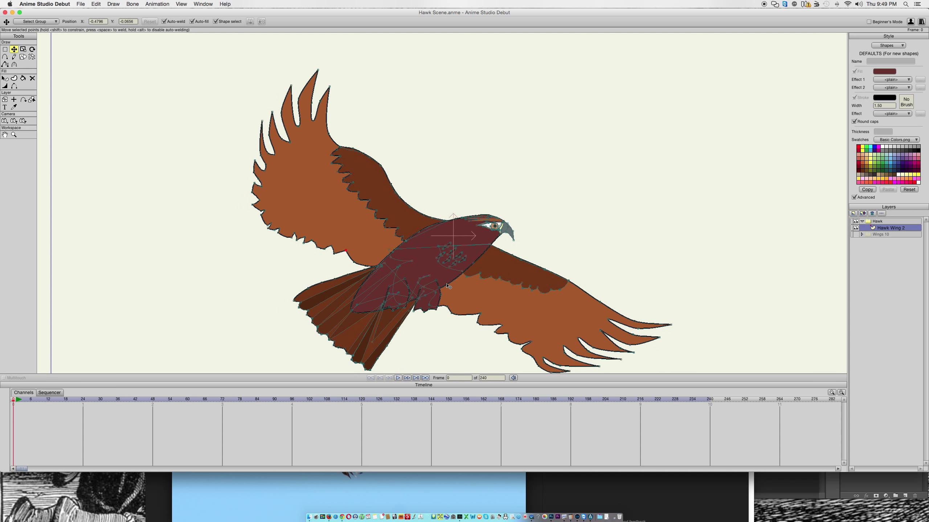
pyautogui.click(407, 478)
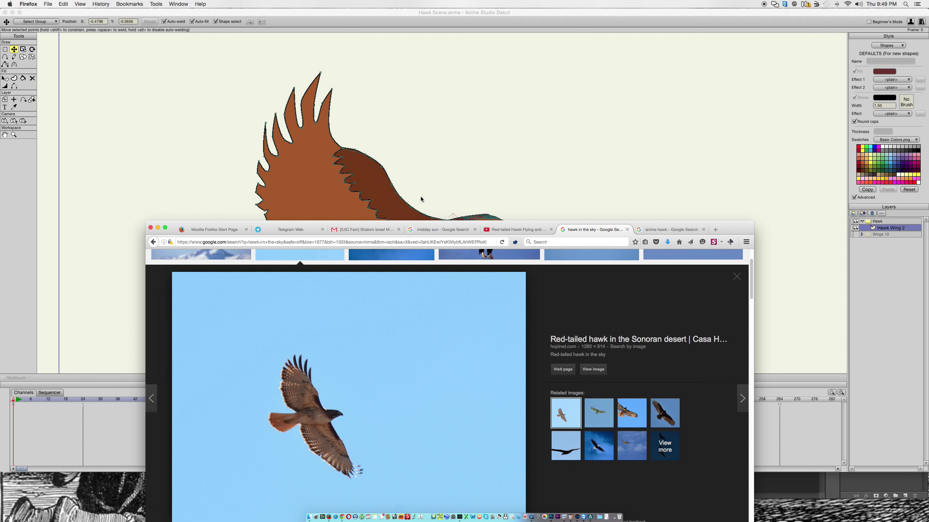
pyautogui.click(425, 186)
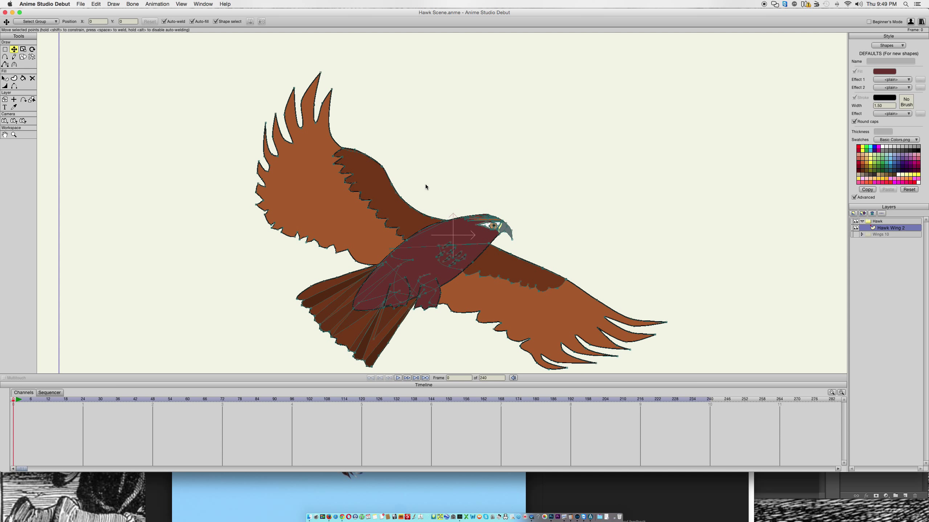
pyautogui.click(343, 487)
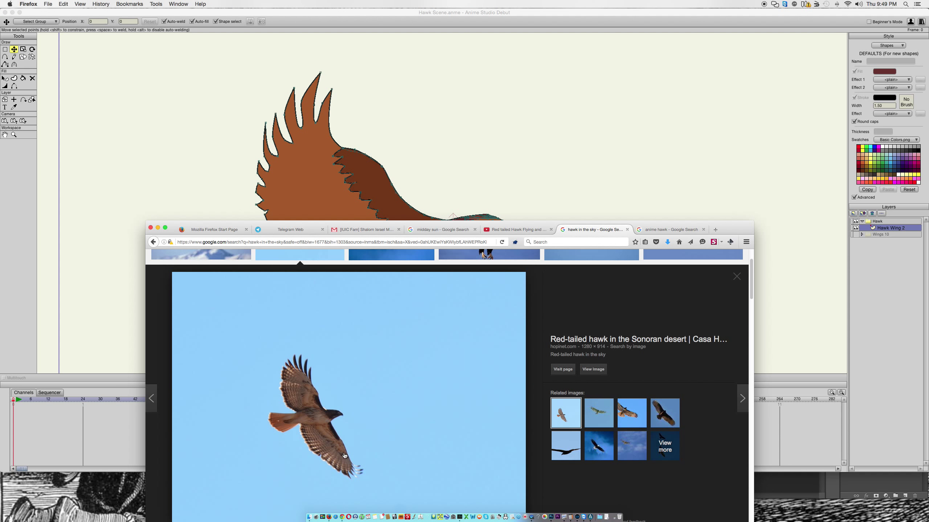
pyautogui.click(239, 113)
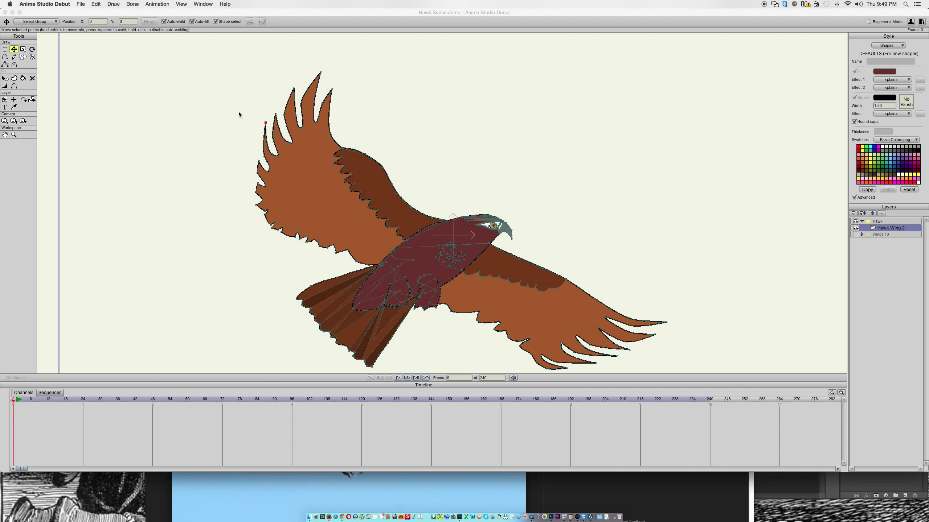
# Deepen the notches between the upper wing's primaries and narrow one feather.
pyautogui.moveTo(315, 179); pyautogui.dragTo(399, 300)
pyautogui.scroll(5, 367, 223)
pyautogui.scroll(-5, 368, 225)
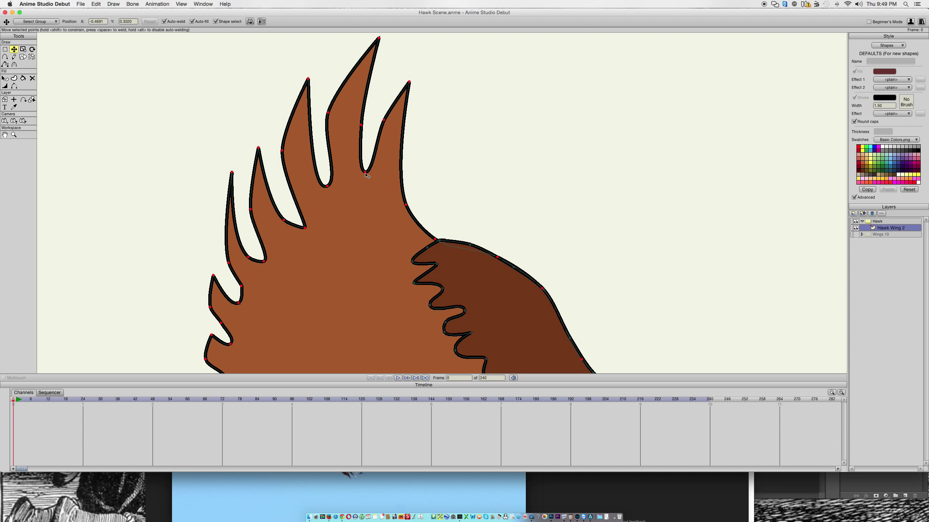
pyautogui.moveTo(366, 173); pyautogui.dragTo(382, 231)
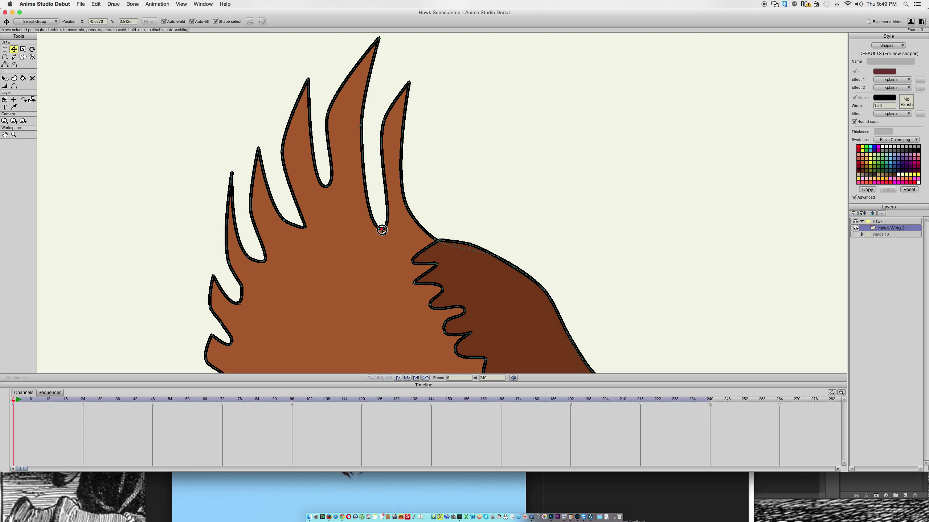
pyautogui.click(327, 187)
pyautogui.press('super+space')
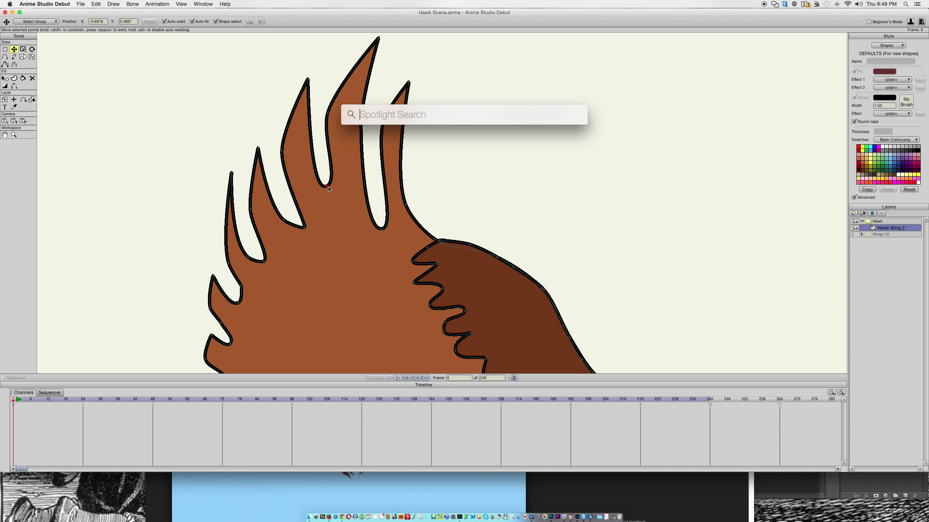
pyautogui.press('Escape')
pyautogui.press('super+a')
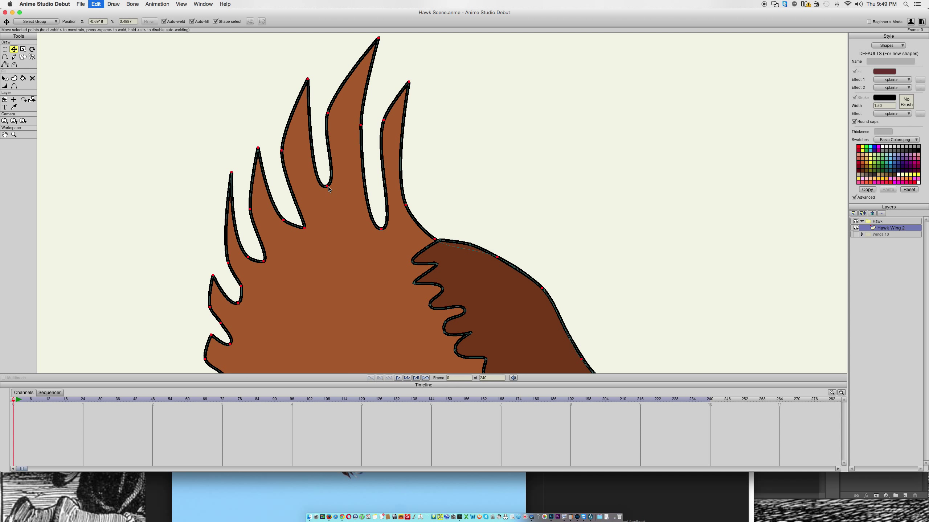
pyautogui.moveTo(328, 187); pyautogui.dragTo(323, 242)
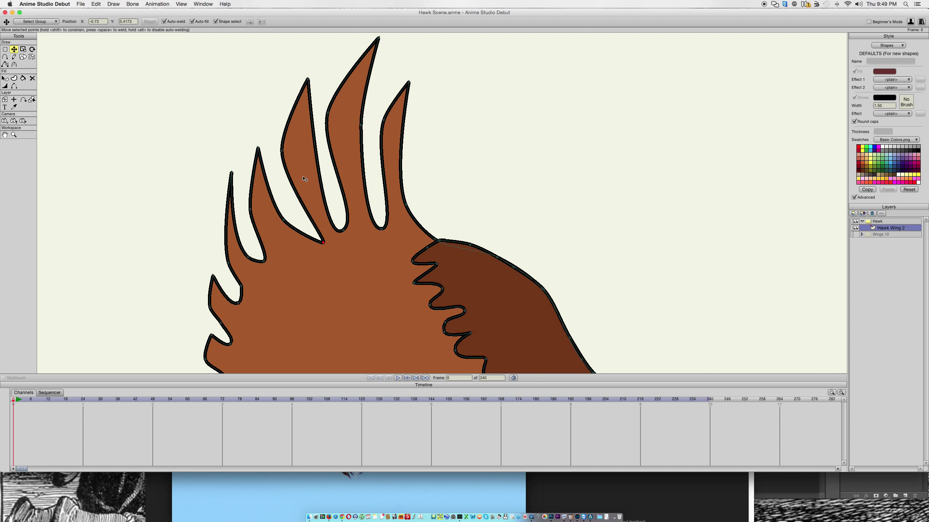
pyautogui.moveTo(282, 151); pyautogui.dragTo(299, 186)
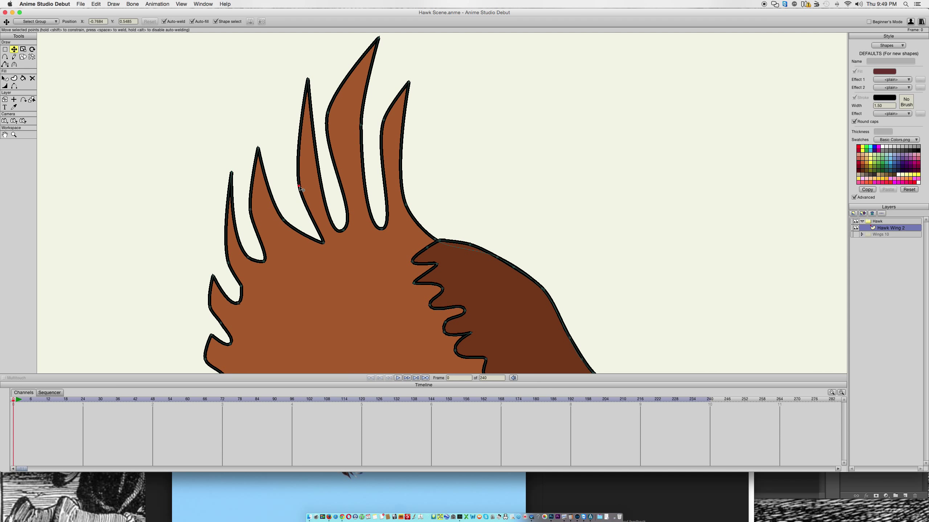
# Recheck the reference photo, then adjust a feather tip and pull a feather edge point down.
pyautogui.scroll(5, 389, 238)
pyautogui.scroll(-6, 389, 238)
pyautogui.scroll(-10, 389, 239)
pyautogui.moveTo(482, 262); pyautogui.dragTo(362, 223)
pyautogui.click(381, 476)
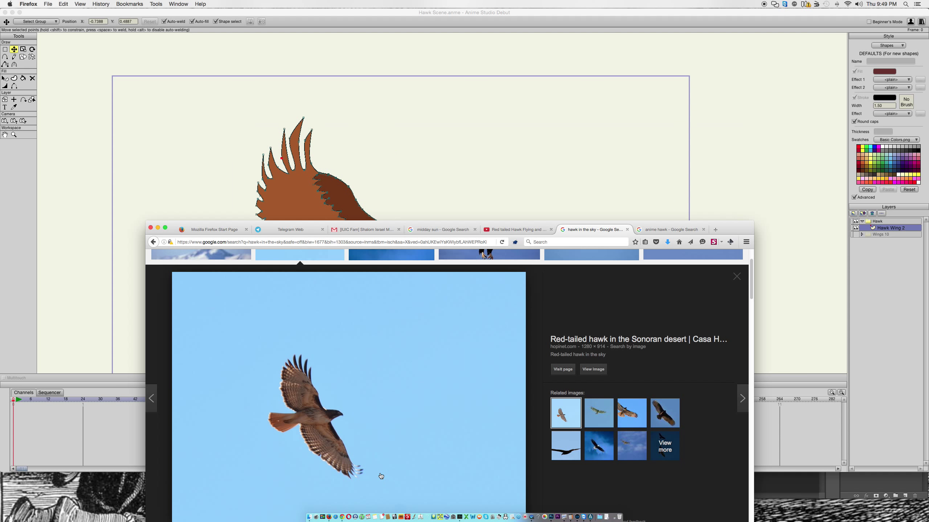
pyautogui.click(382, 155)
pyautogui.scroll(4, 311, 162)
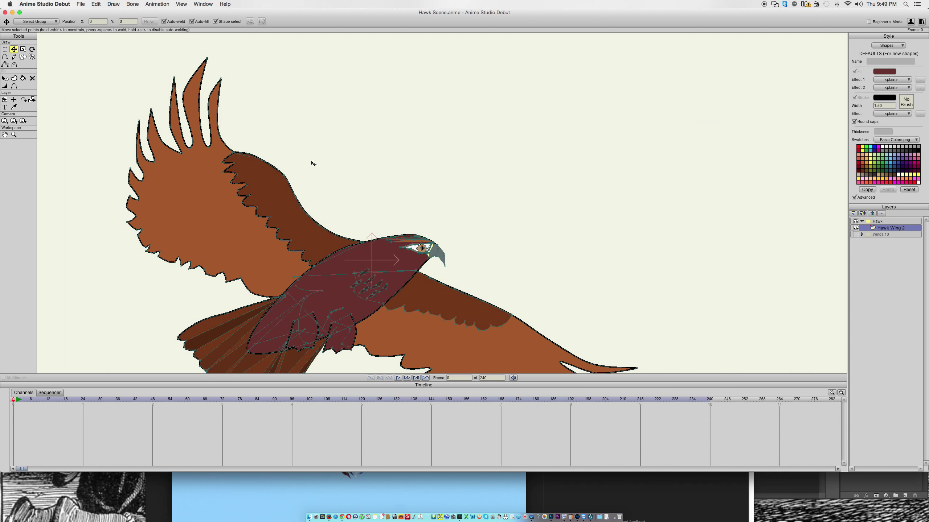
pyautogui.scroll(6, 431, 244)
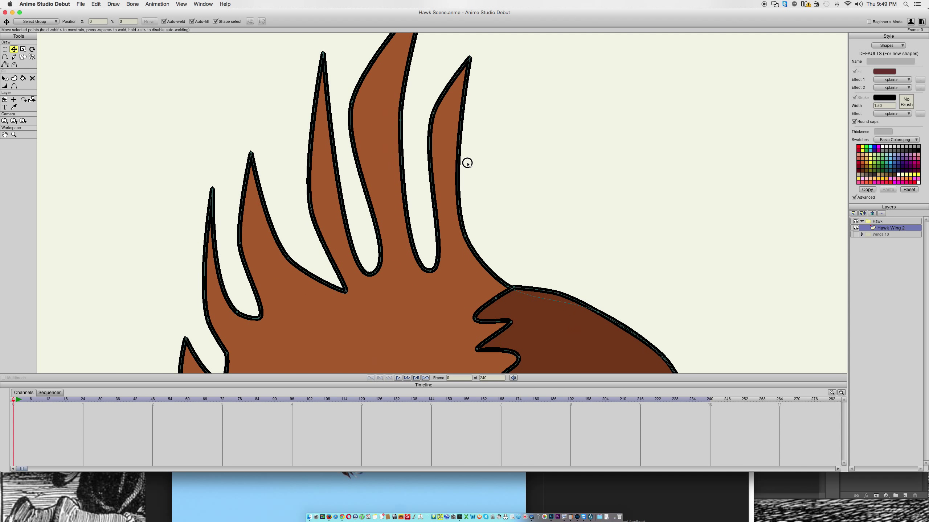
pyautogui.moveTo(431, 272); pyautogui.dragTo(441, 252)
pyautogui.press('super+z')
pyautogui.press('super+z')
pyautogui.press('super+z')
pyautogui.press('super+z')
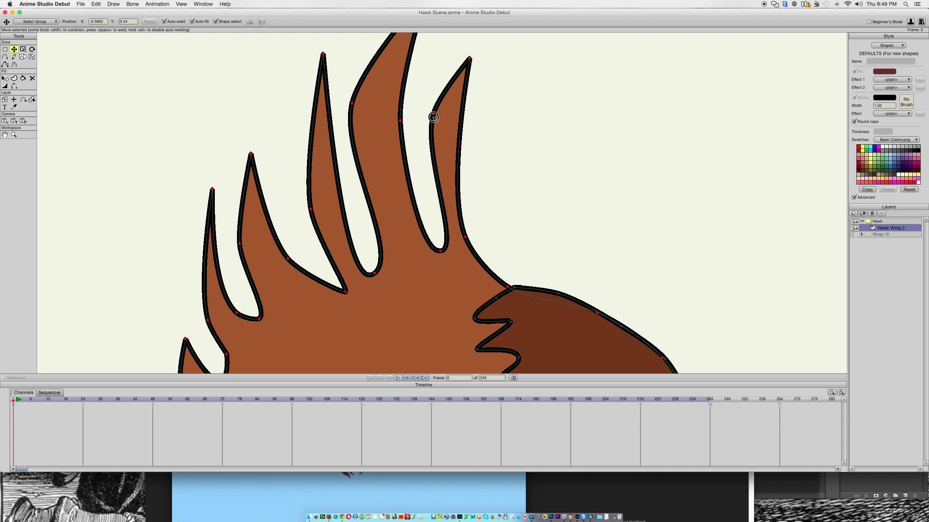
pyautogui.press('super+shift+z')
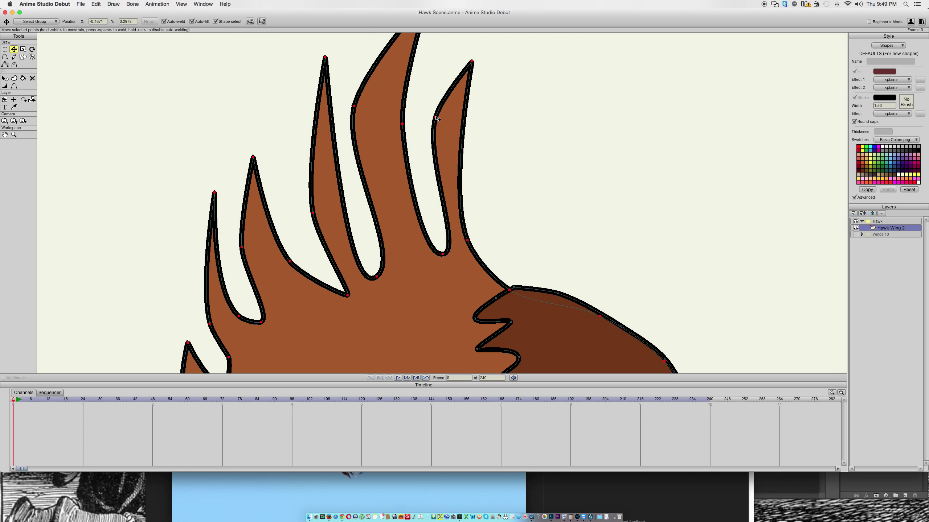
pyautogui.moveTo(435, 118); pyautogui.dragTo(439, 136)
# Raise the notch points between feathers and slim a feather's left edge.
pyautogui.scroll(1, 490, 215)
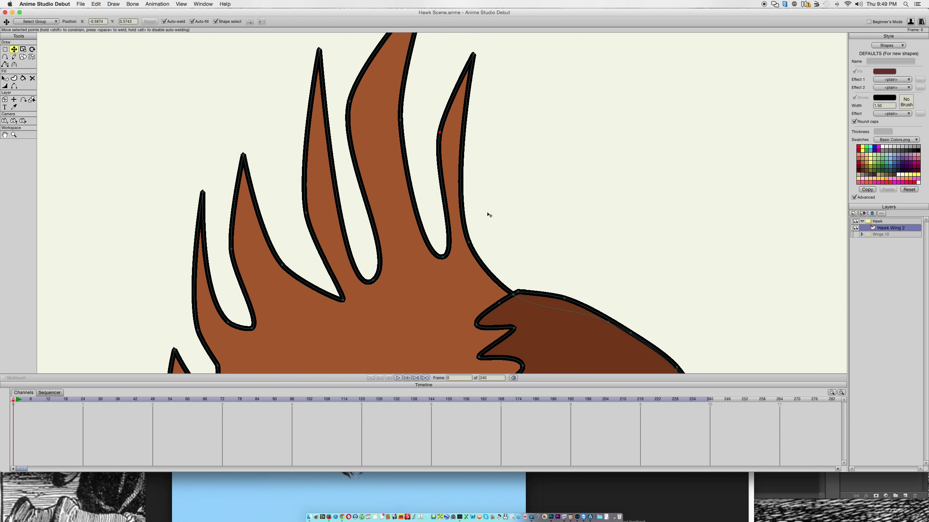
pyautogui.scroll(-3, 489, 215)
pyautogui.scroll(3, 490, 215)
pyautogui.scroll(-1, 493, 214)
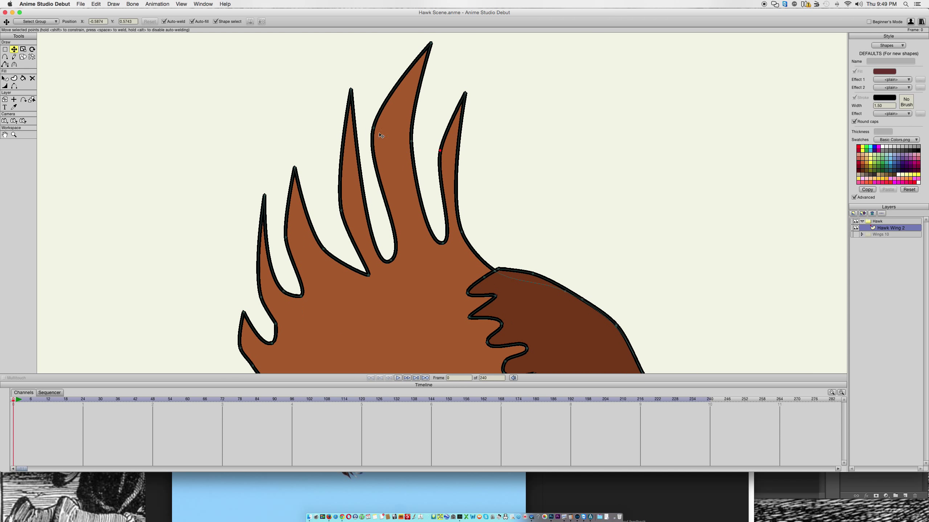
pyautogui.moveTo(392, 263); pyautogui.dragTo(393, 230)
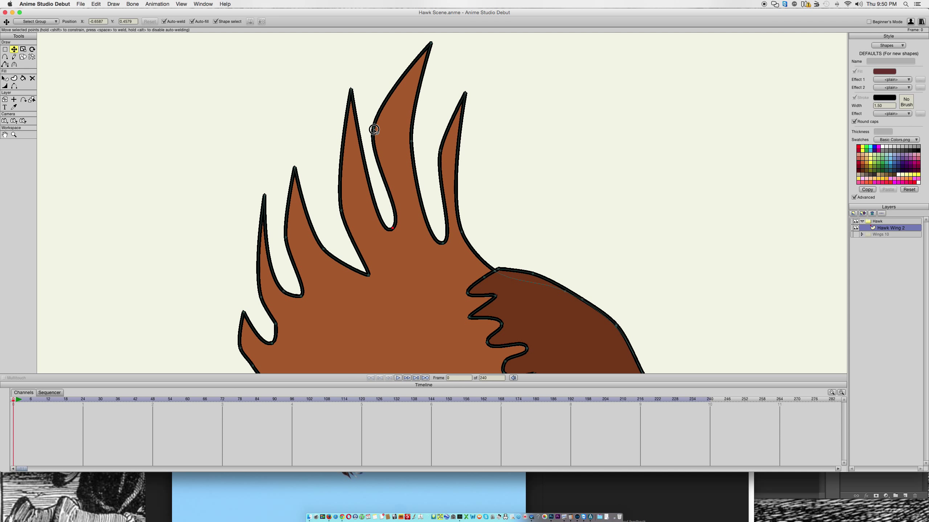
pyautogui.moveTo(374, 129); pyautogui.dragTo(388, 127)
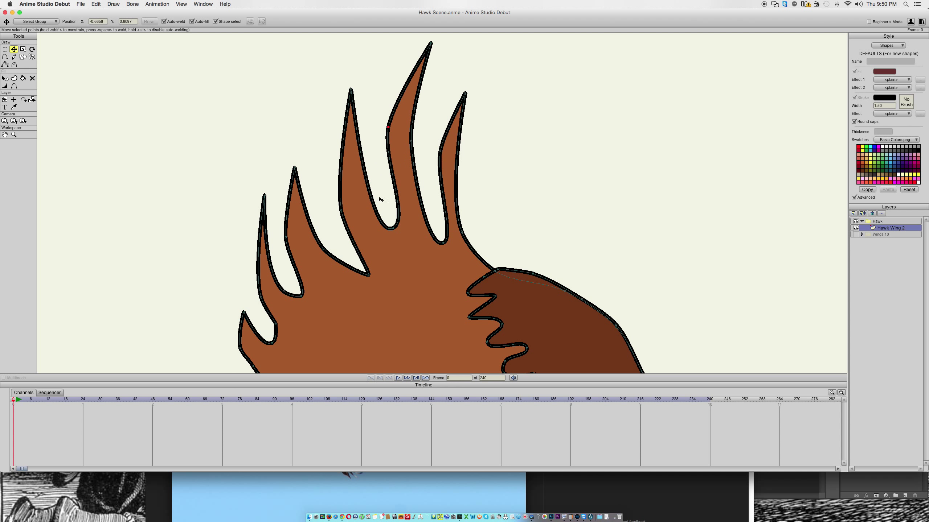
pyautogui.moveTo(369, 277); pyautogui.dragTo(332, 144)
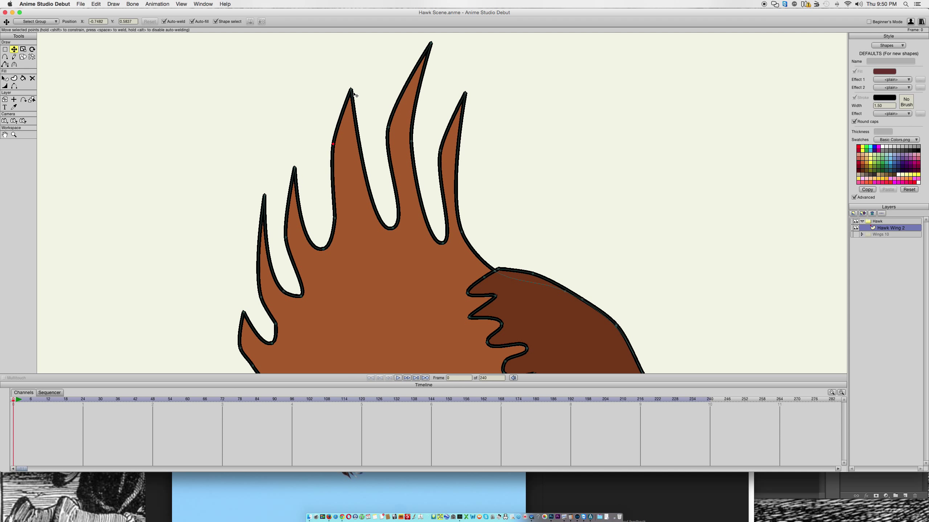
pyautogui.moveTo(325, 249); pyautogui.dragTo(331, 245)
# Round the notch curve with the Curvature tool and check the reference photo.
pyautogui.press('c')
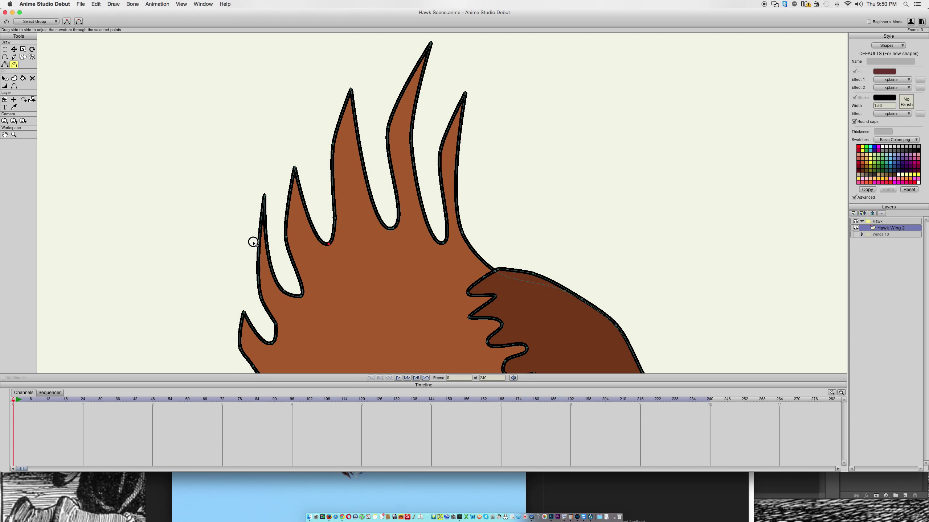
pyautogui.moveTo(190, 167); pyautogui.dragTo(234, 164)
pyautogui.scroll(-8, 485, 233)
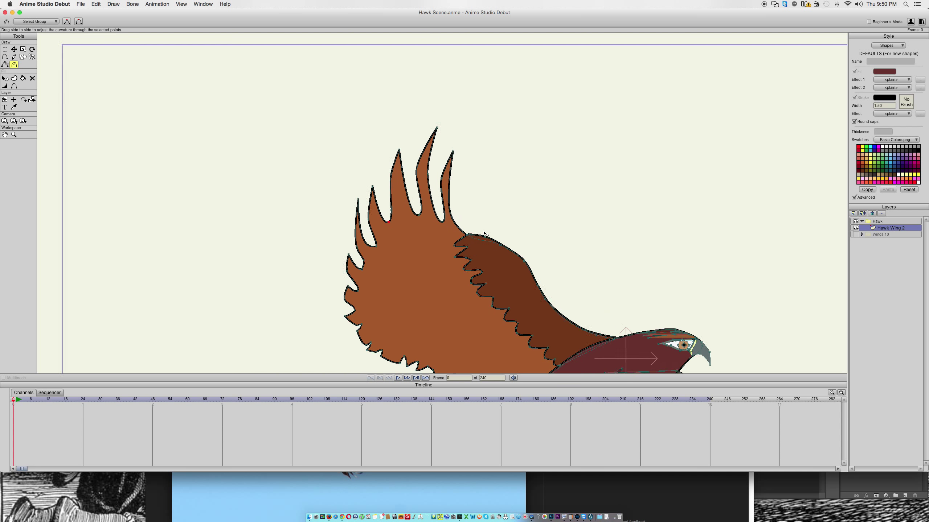
pyautogui.moveTo(537, 252); pyautogui.dragTo(435, 178)
pyautogui.scroll(-2, 435, 179)
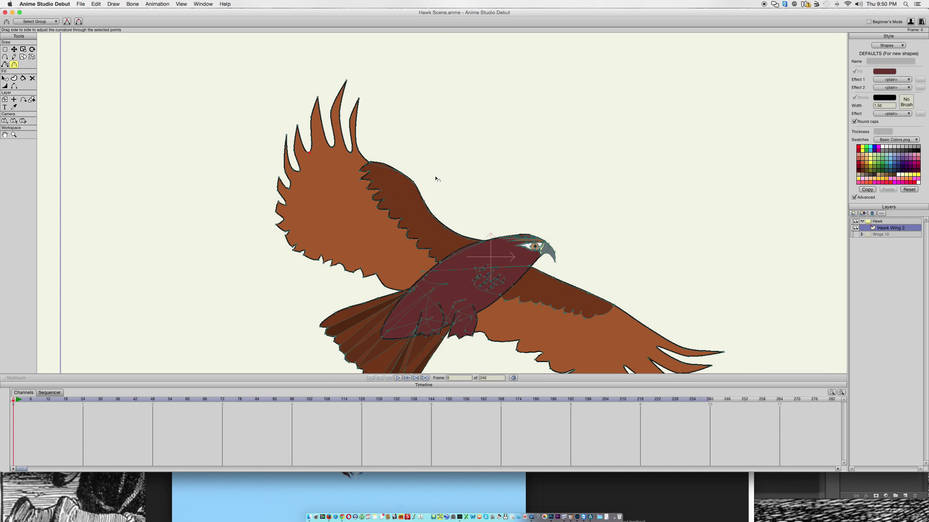
pyautogui.click(441, 487)
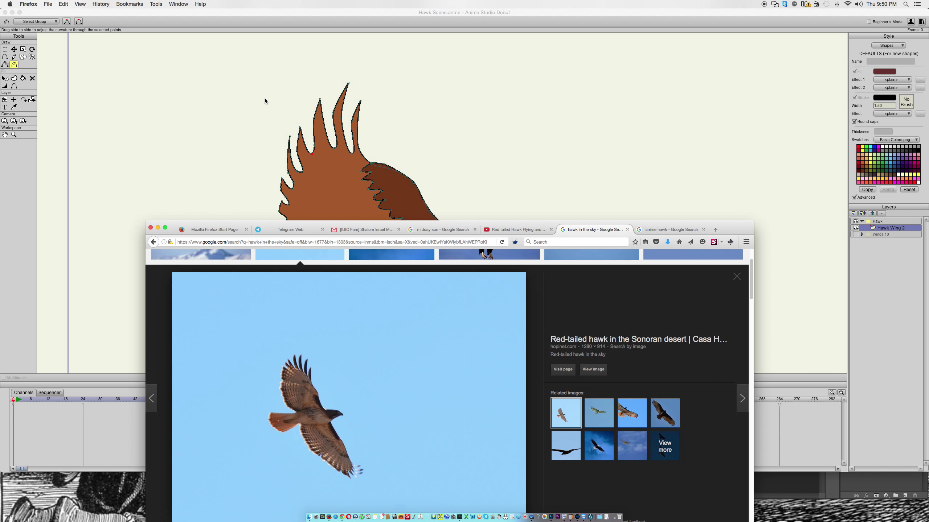
pyautogui.click(280, 120)
pyautogui.scroll(5, 390, 229)
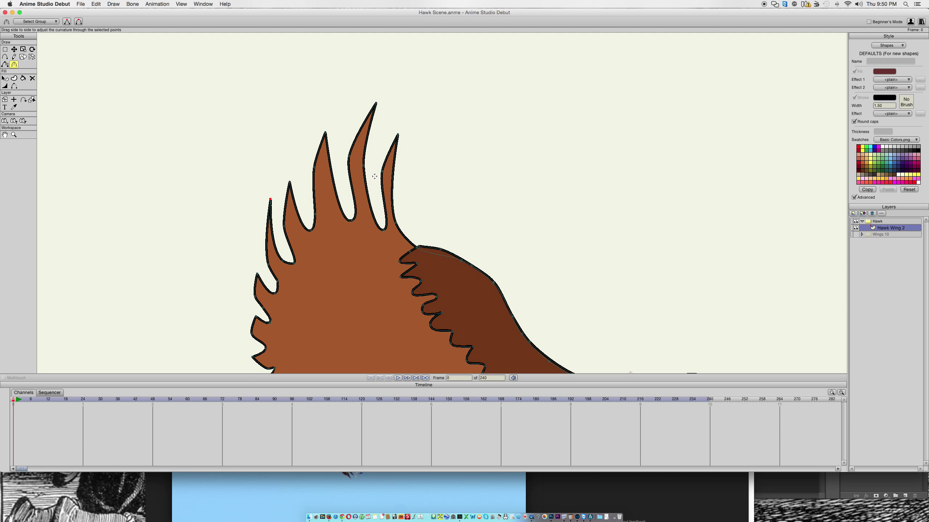
# Smooth the kinked edges of the middle, second and top-left primary feathers.
pyautogui.click(381, 171)
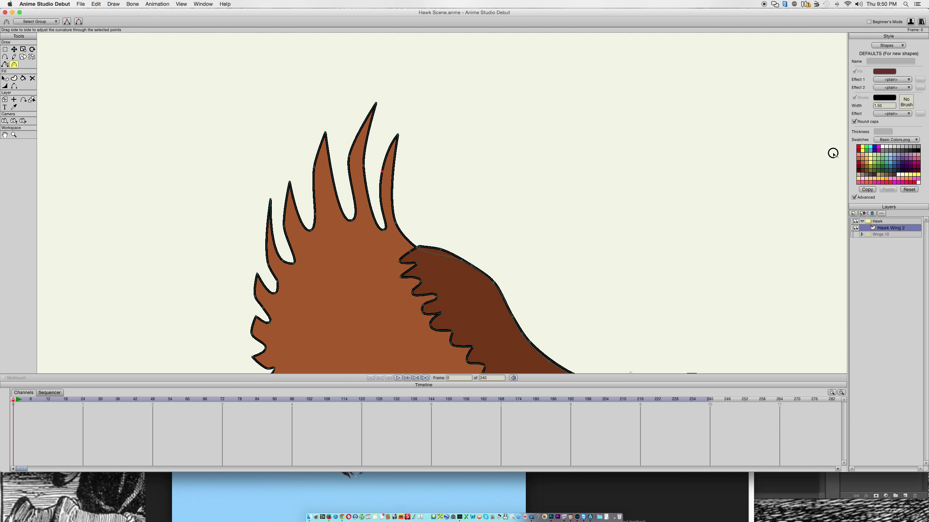
pyautogui.moveTo(349, 157); pyautogui.dragTo(544, 131)
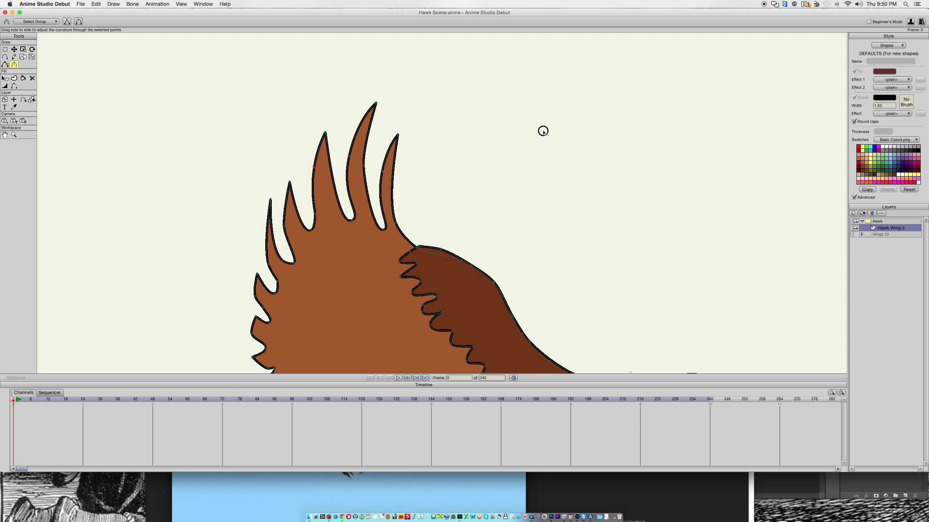
pyautogui.moveTo(284, 226); pyautogui.dragTo(451, 215)
pyautogui.moveTo(330, 269); pyautogui.dragTo(448, 210)
pyautogui.moveTo(387, 207); pyautogui.dragTo(688, 121)
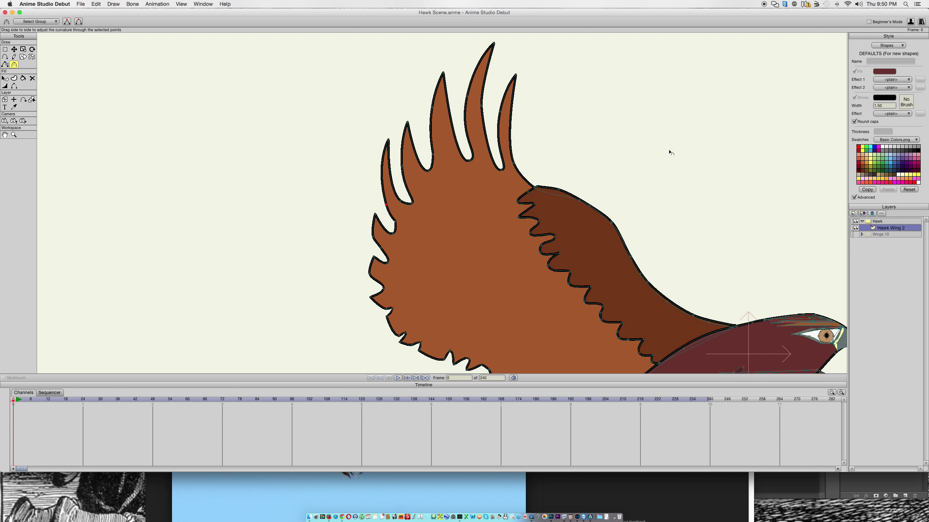
pyautogui.hscroll(3, 563, 198)
# Move a feather notch point up and delete a stray feather point.
pyautogui.press('t')
pyautogui.moveTo(378, 192)
pyautogui.mouseDown()
pyautogui.moveTo(386, 195)
pyautogui.moveTo(363, 219)
pyautogui.moveTo(361, 201)
pyautogui.moveTo(364, 216)
pyautogui.moveTo(387, 197)
pyautogui.moveTo(380, 203)
pyautogui.mouseUp()
pyautogui.press('super+z')
pyautogui.press('super+a')
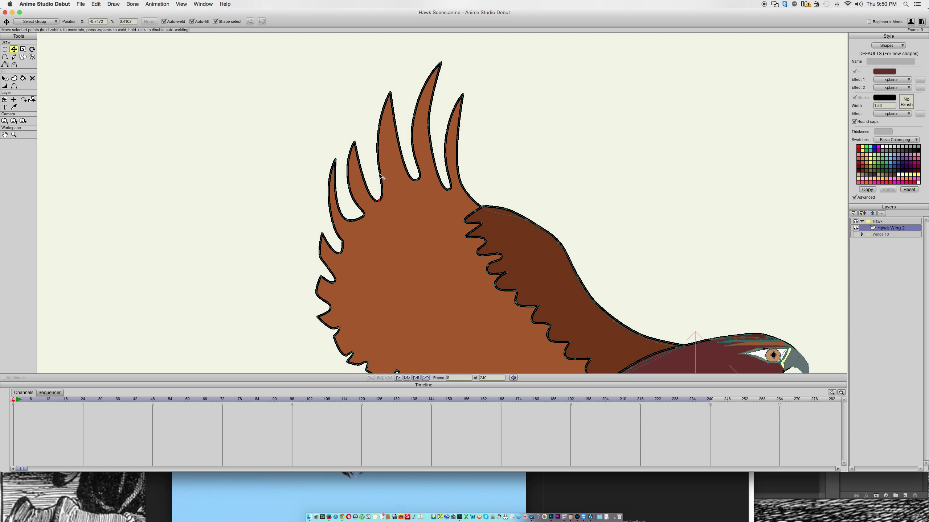
pyautogui.moveTo(379, 197); pyautogui.dragTo(380, 161)
pyautogui.press('Delete')
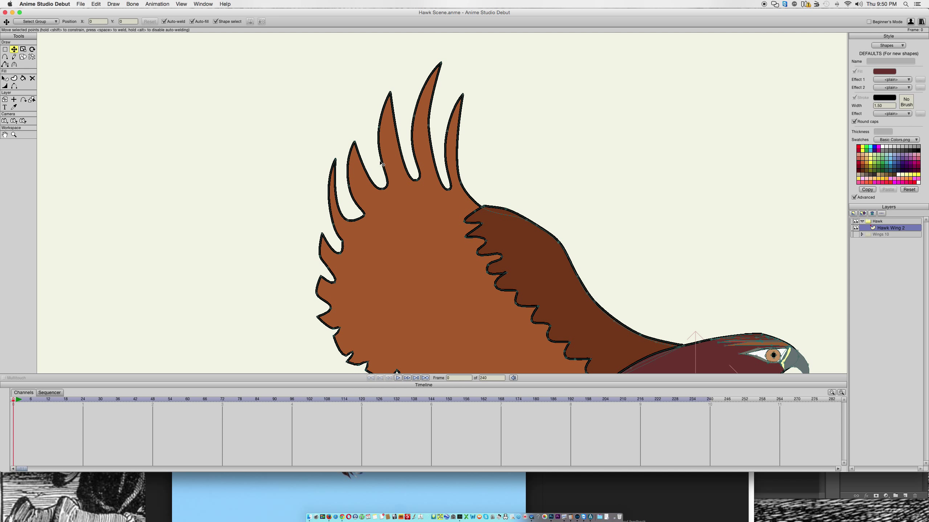
# Raise a point on the left feather's curve and pull its outer edge up-left.
pyautogui.click(380, 128)
pyautogui.click(414, 117)
pyautogui.press('c')
pyautogui.press('t')
pyautogui.moveTo(416, 117); pyautogui.dragTo(446, 124)
pyautogui.scroll(1, 502, 180)
pyautogui.scroll(1, 503, 179)
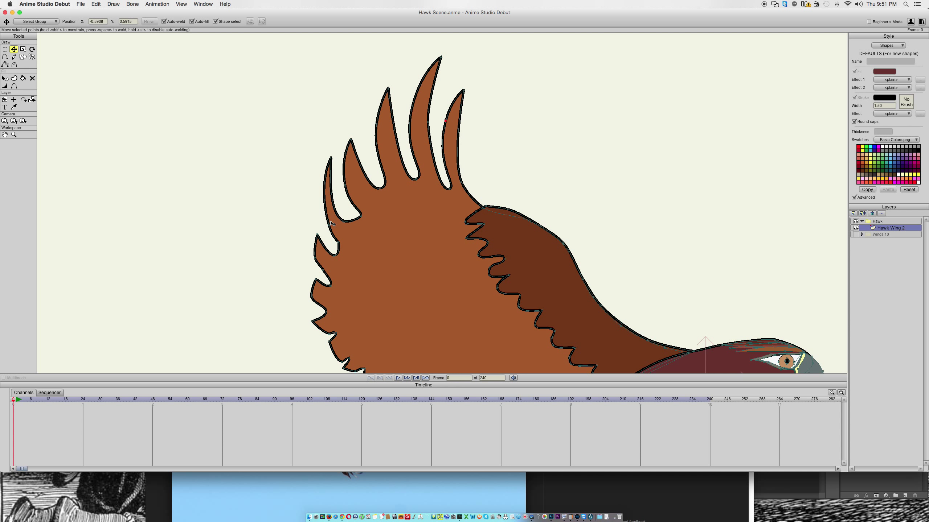
pyautogui.moveTo(330, 226); pyautogui.dragTo(349, 217)
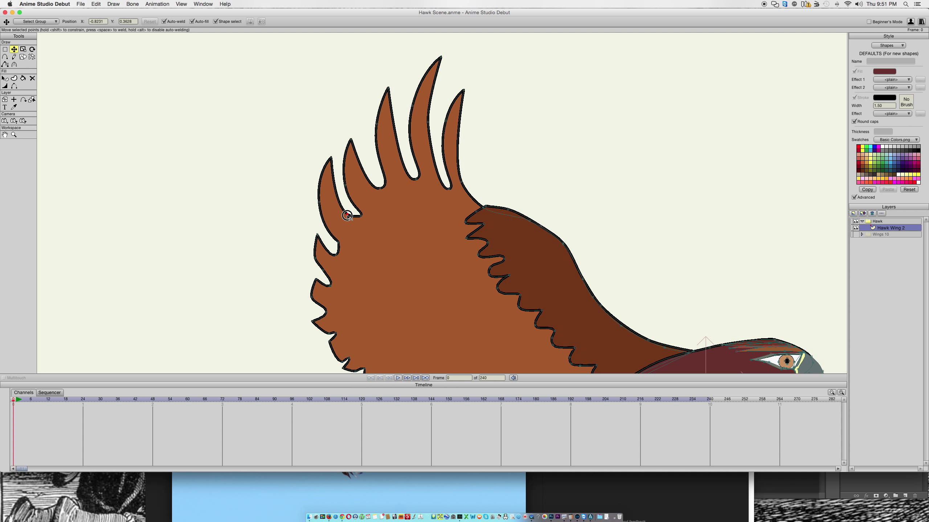
pyautogui.scroll(-3, 416, 258)
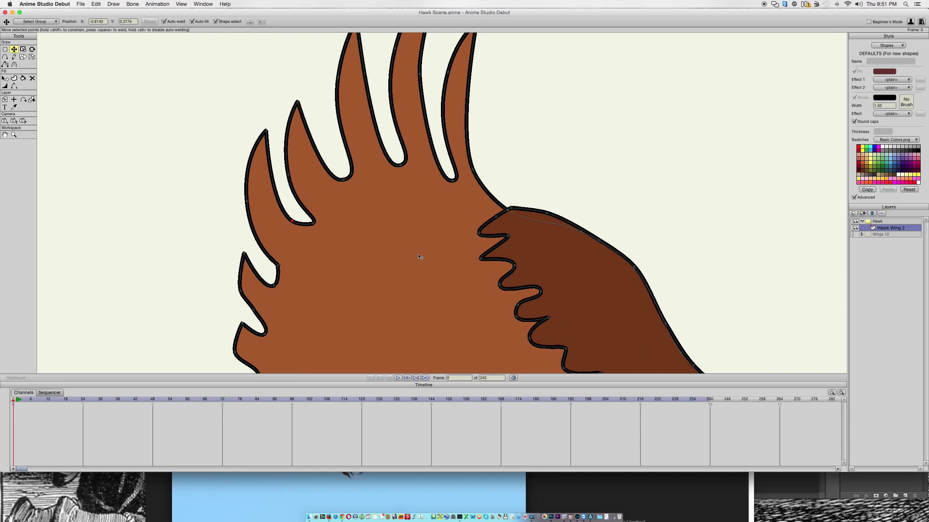
pyautogui.moveTo(498, 279); pyautogui.dragTo(412, 206)
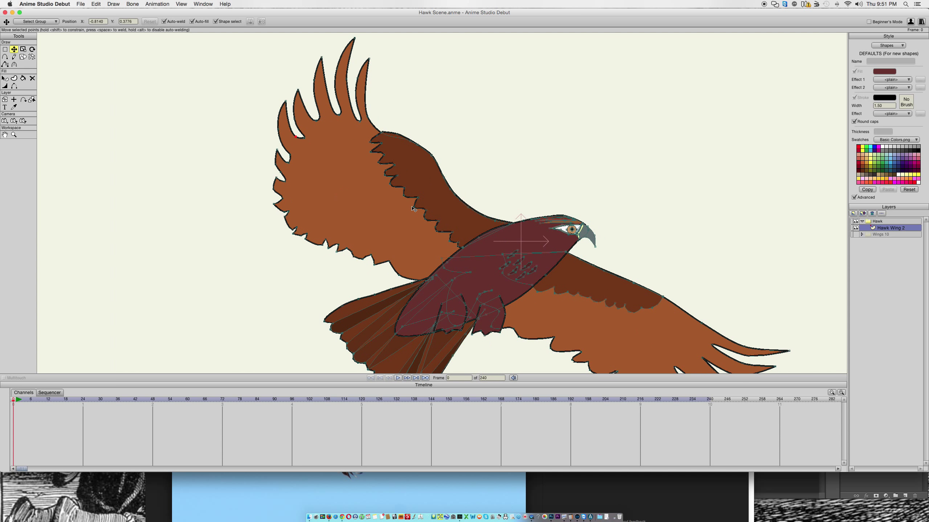
# After checking the reference photo, shift a feather-gap point and lift the feather tip to lengthen it.
pyautogui.click(534, 483)
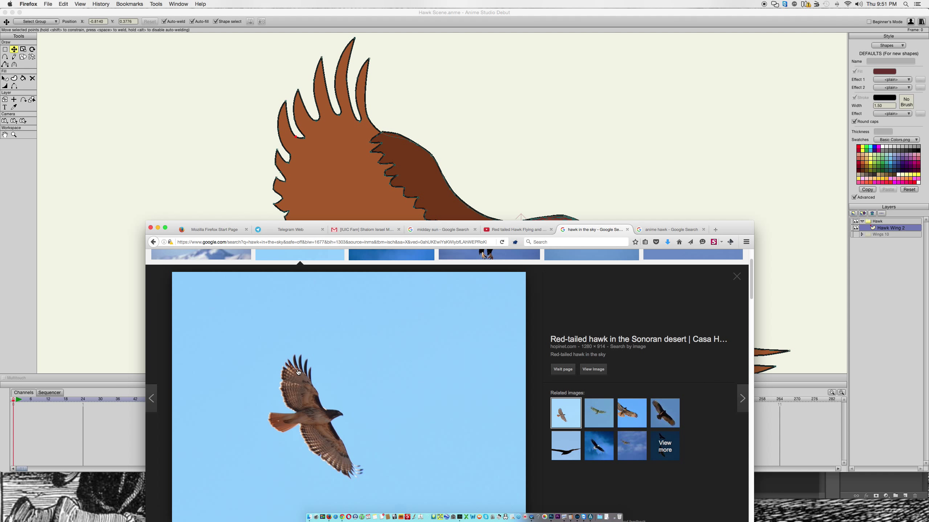
pyautogui.click(333, 121)
pyautogui.click(360, 123)
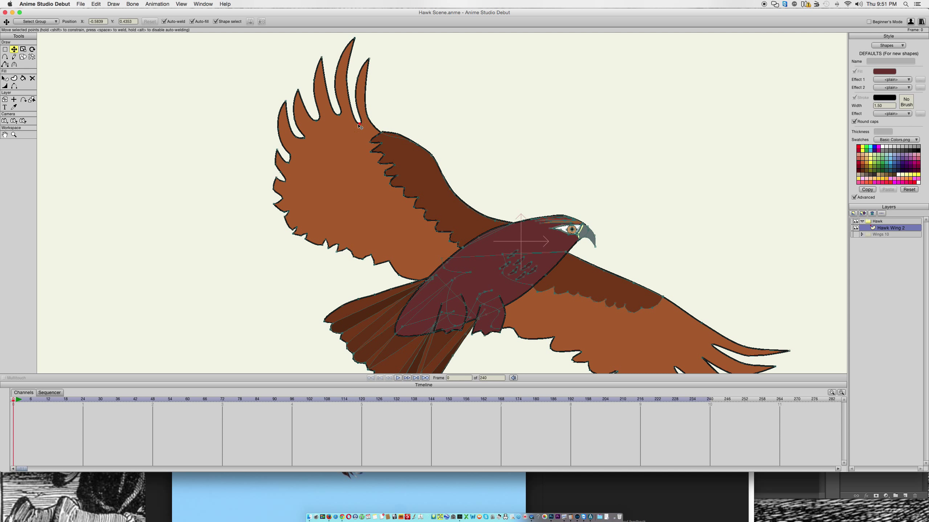
pyautogui.moveTo(338, 115); pyautogui.dragTo(297, 140)
pyautogui.click(303, 120)
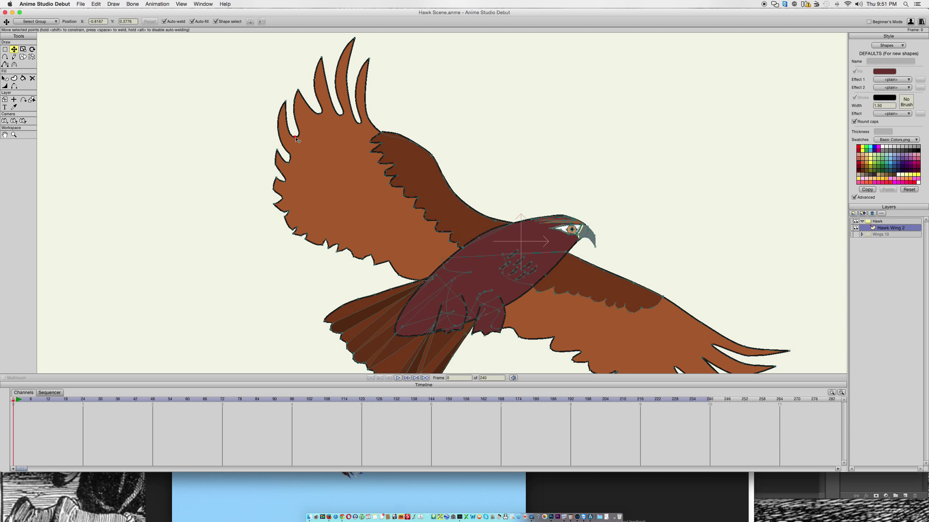
pyautogui.press('c')
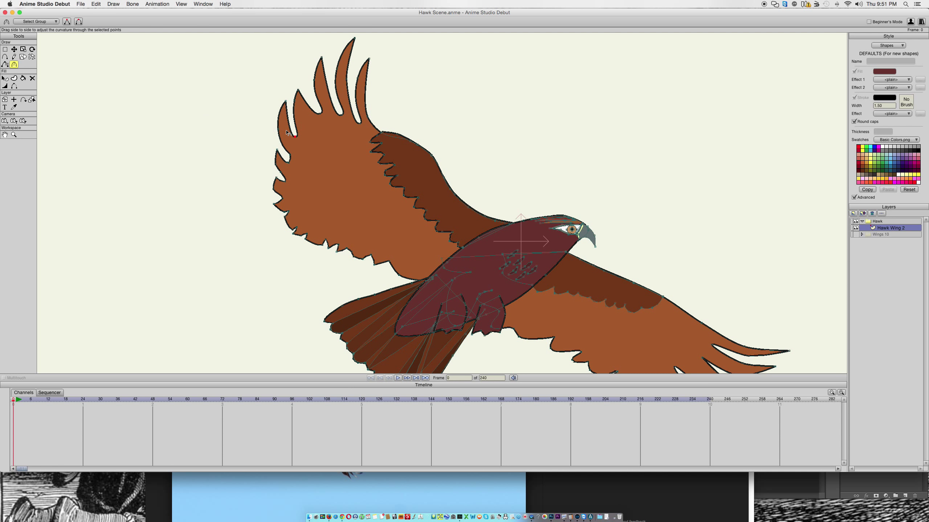
pyautogui.press('t')
pyautogui.moveTo(295, 137)
pyautogui.mouseDown()
pyautogui.moveTo(297, 114)
pyautogui.moveTo(299, 126)
pyautogui.mouseUp()
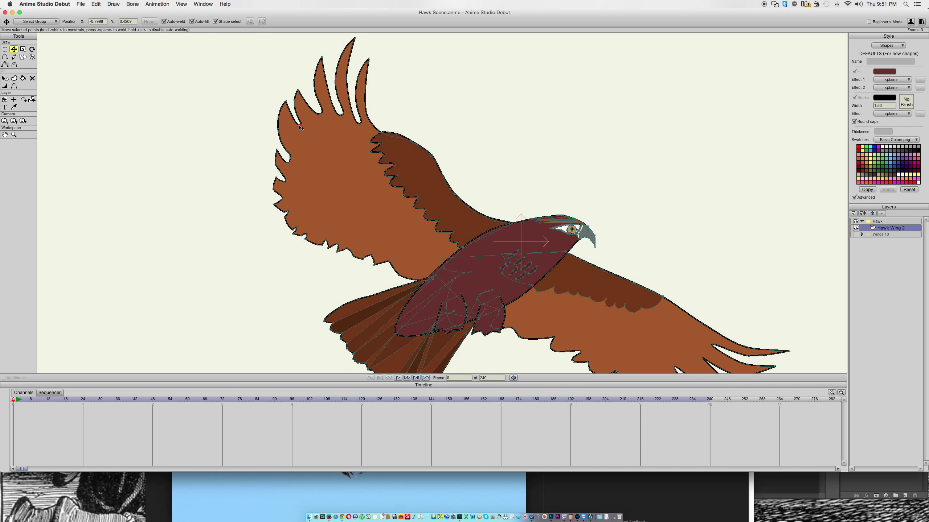
pyautogui.moveTo(298, 89); pyautogui.dragTo(305, 75)
# Adjust a notch point and delete an unwanted point on the feather edge.
pyautogui.click(290, 153)
pyautogui.moveTo(290, 154)
pyautogui.mouseDown()
pyautogui.moveTo(290, 140)
pyautogui.moveTo(288, 161)
pyautogui.mouseUp()
pyautogui.click(284, 131)
pyautogui.press('Delete')
pyautogui.moveTo(292, 160)
pyautogui.mouseDown()
pyautogui.moveTo(288, 126)
pyautogui.moveTo(290, 153)
pyautogui.mouseUp()
pyautogui.press('super+z')
pyautogui.press('c')
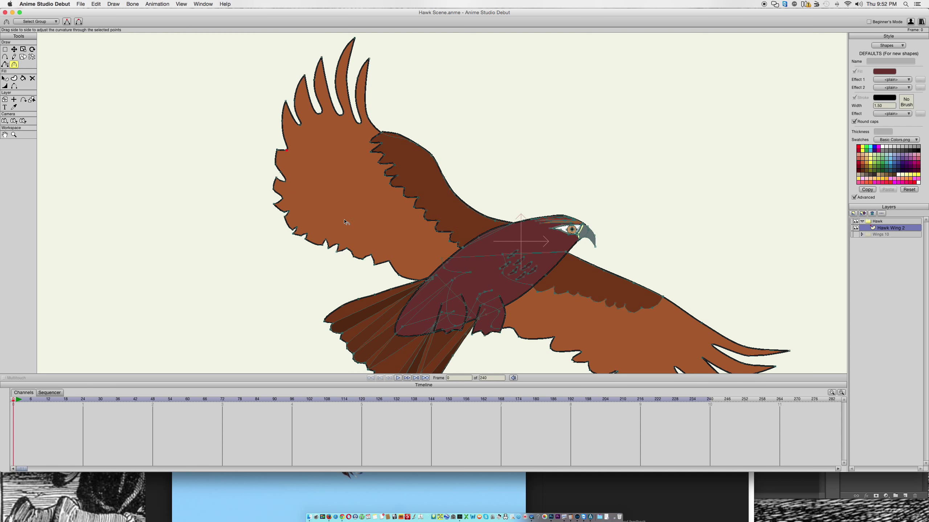
# Recheck the reference photo and raise the notch points along the wing's outer left edge.
pyautogui.click(336, 475)
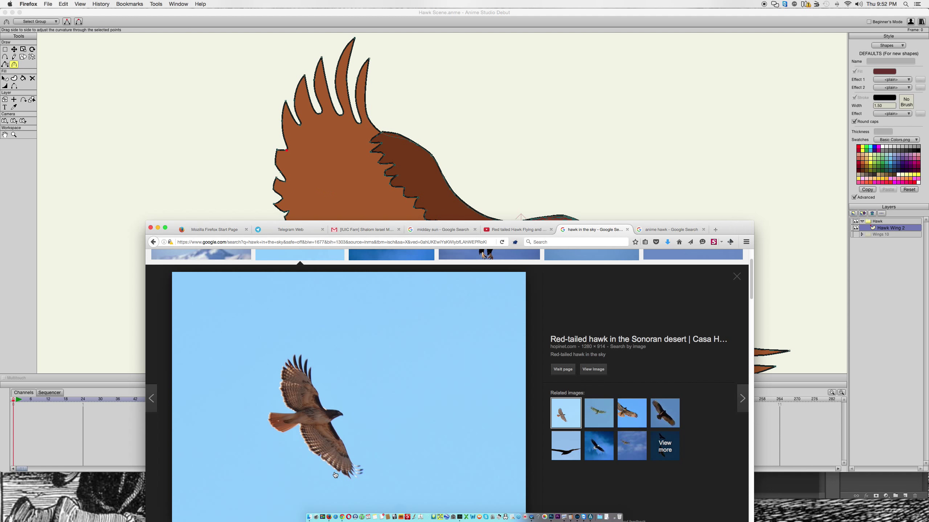
pyautogui.click(230, 143)
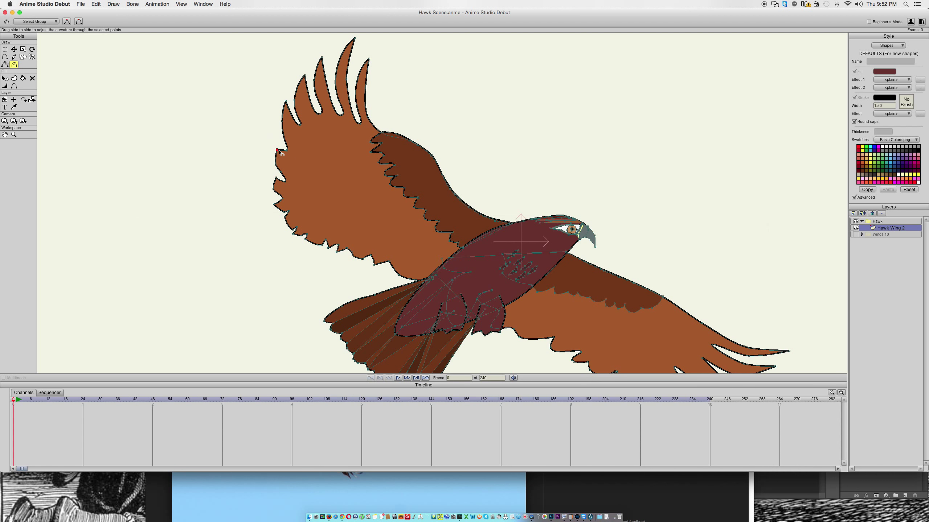
pyautogui.press('t')
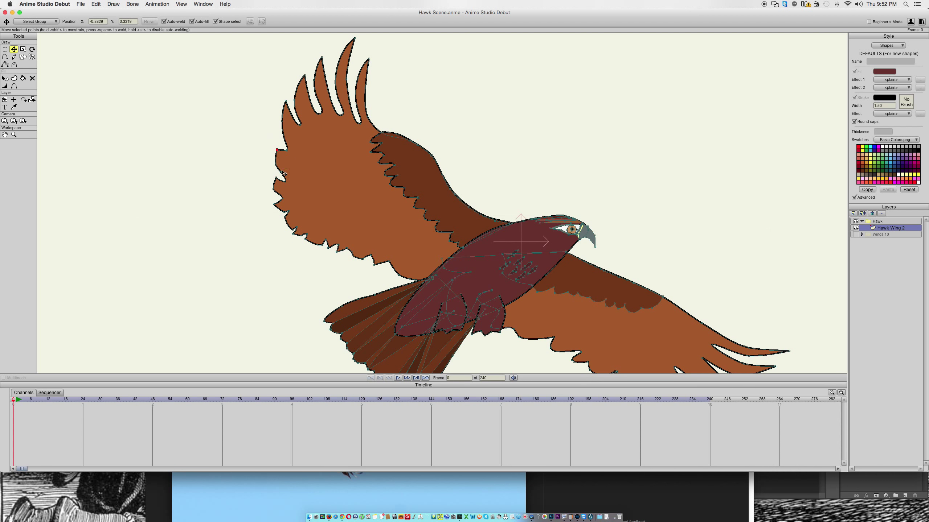
pyautogui.moveTo(281, 174); pyautogui.dragTo(280, 169)
pyautogui.moveTo(286, 181); pyautogui.dragTo(285, 202)
pyautogui.moveTo(573, 282); pyautogui.dragTo(475, 191)
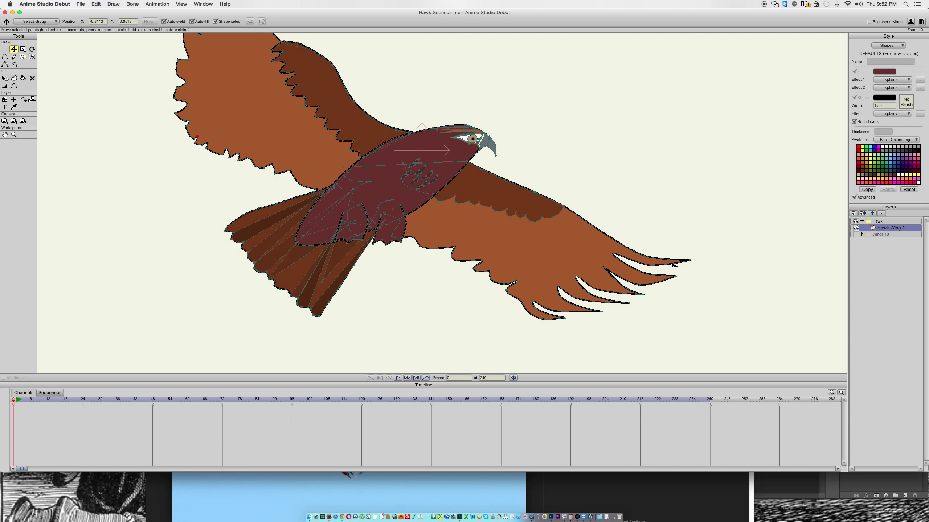
# Round the curves of the lower wing's four tip feathers with the Curvature tool.
pyautogui.scroll(4, 674, 265)
pyautogui.scroll(-4, 636, 266)
pyautogui.hscroll(2, 637, 265)
pyautogui.click(645, 255)
pyautogui.press('c')
pyautogui.moveTo(607, 261); pyautogui.dragTo(884, 278)
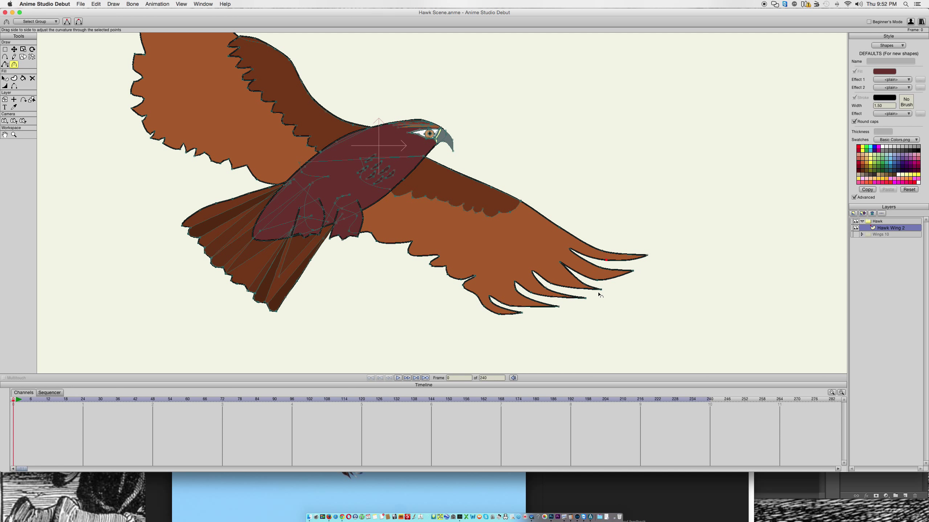
pyautogui.moveTo(596, 281); pyautogui.dragTo(788, 274)
pyautogui.moveTo(551, 285); pyautogui.dragTo(454, 309)
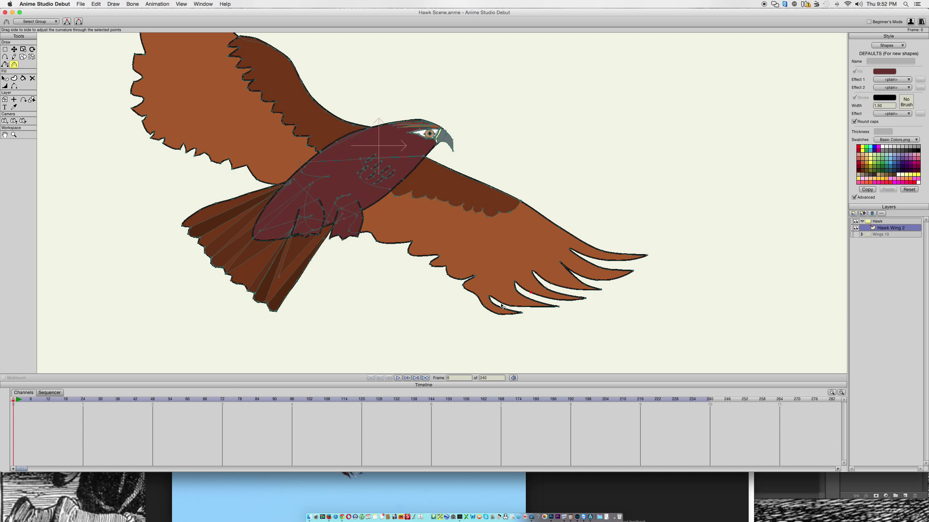
pyautogui.press('t')
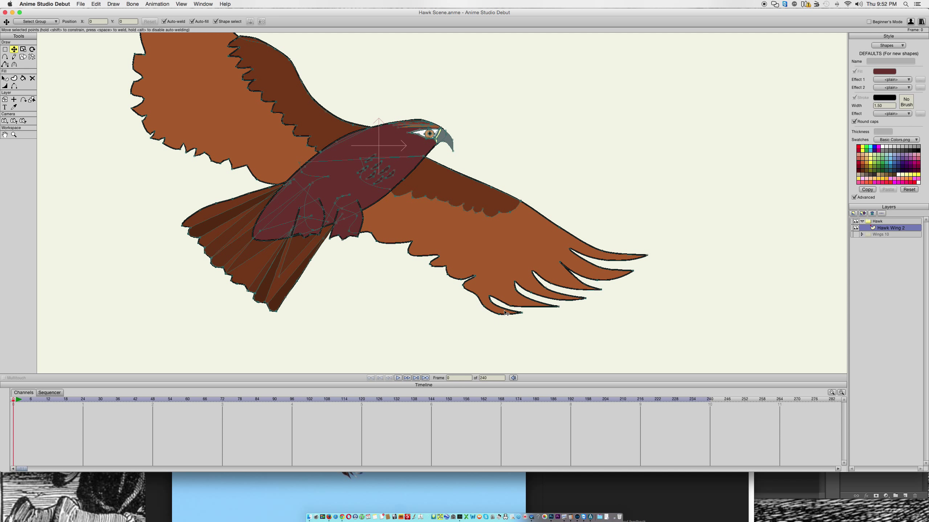
pyautogui.press('c')
pyautogui.moveTo(511, 306); pyautogui.dragTo(926, 273)
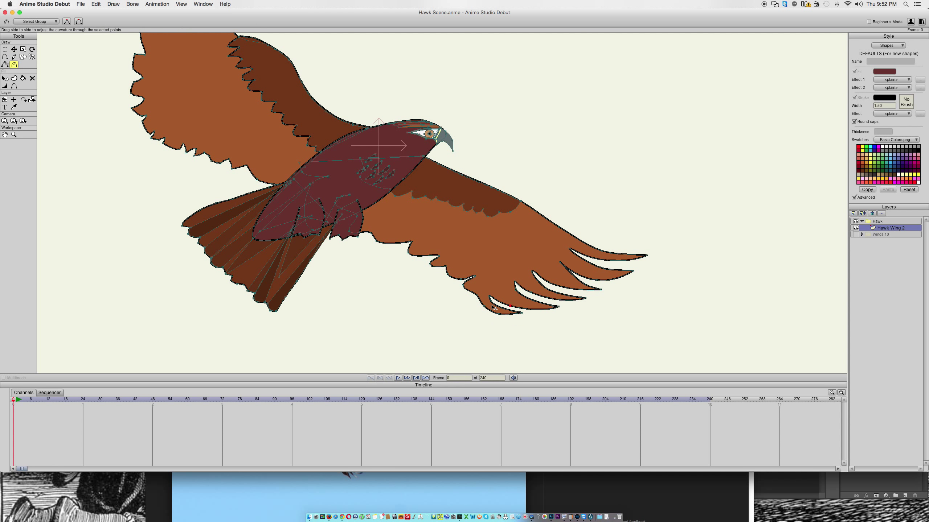
pyautogui.press('t')
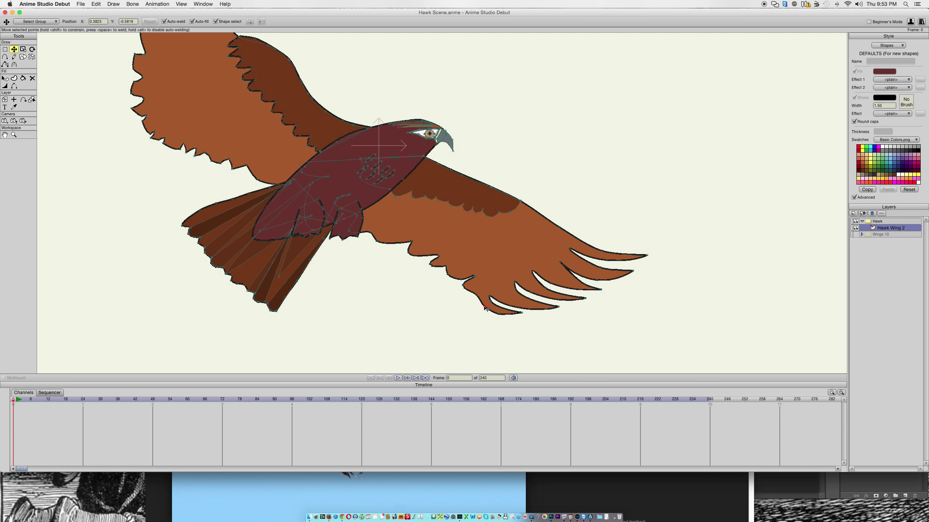
# Compare with the reference photo and raise the lower wing's tip point.
pyautogui.click(477, 495)
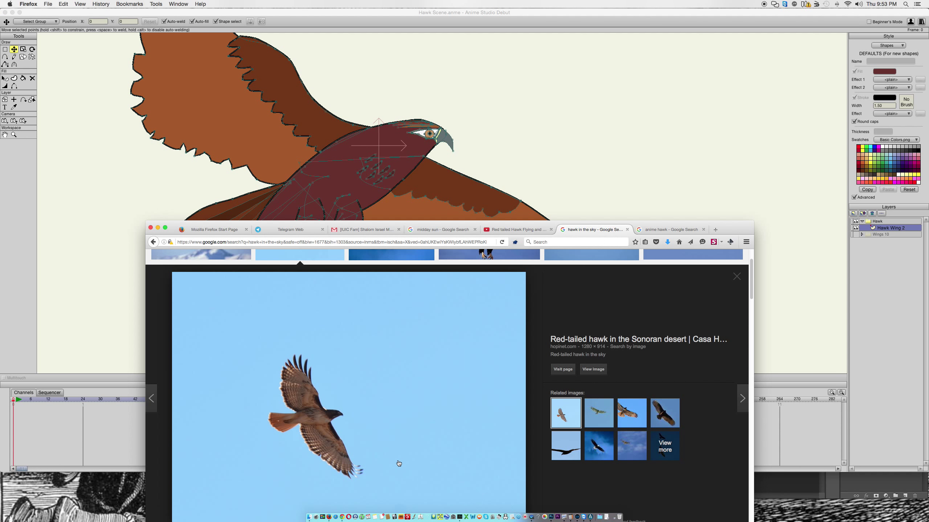
pyautogui.click(592, 164)
pyautogui.click(648, 256)
pyautogui.moveTo(648, 257)
pyautogui.mouseDown()
pyautogui.moveTo(649, 224)
pyautogui.moveTo(634, 273)
pyautogui.moveTo(650, 245)
pyautogui.moveTo(633, 247)
pyautogui.moveTo(647, 245)
pyautogui.mouseUp()
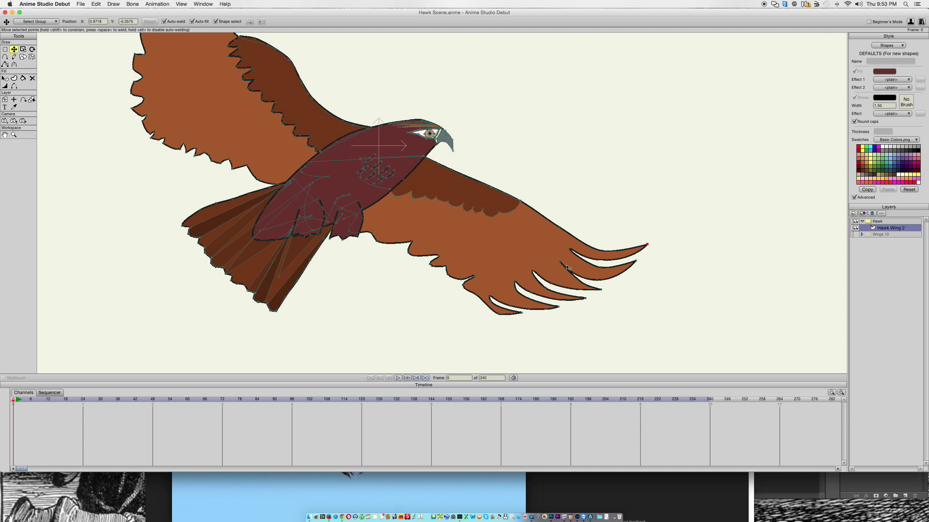
pyautogui.click(484, 472)
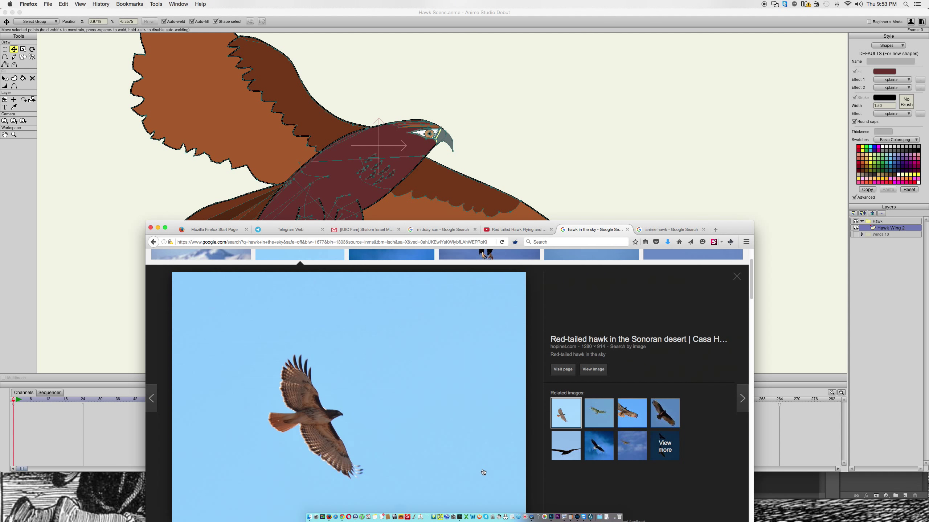
pyautogui.click(605, 190)
# Reposition the feather-gap points to reshape the lowest notch near the wing tip.
pyautogui.moveTo(572, 248); pyautogui.dragTo(577, 278)
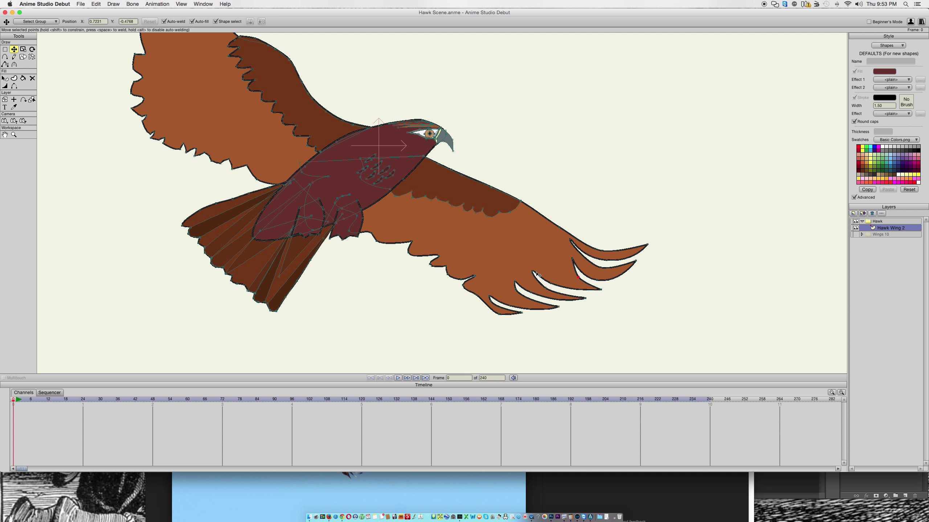
pyautogui.press('Delete')
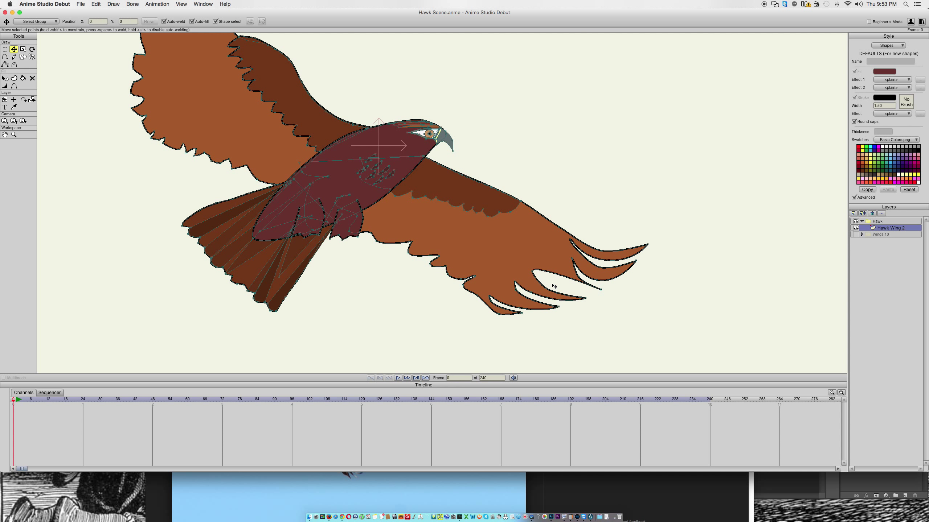
pyautogui.press('super+z')
pyautogui.moveTo(534, 272); pyautogui.dragTo(556, 264)
pyautogui.press('super+z')
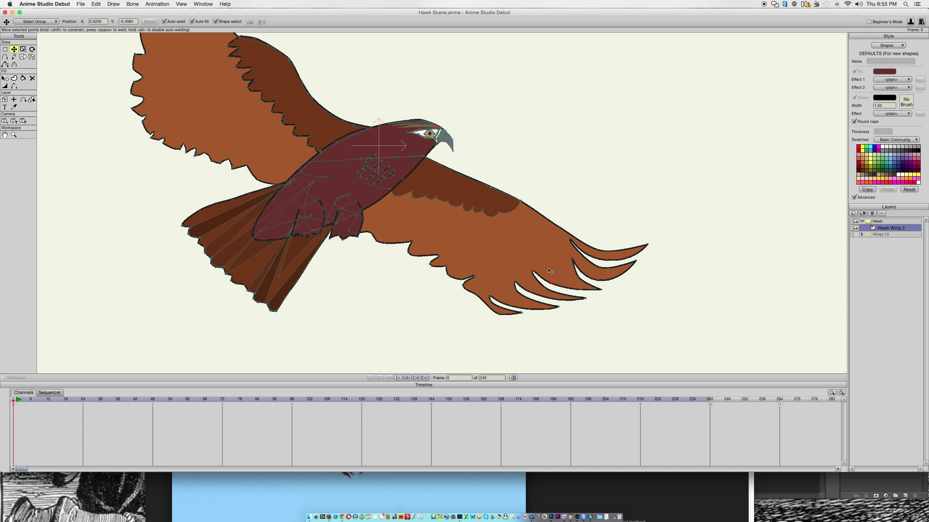
pyautogui.press('Return')
pyautogui.moveTo(532, 272); pyautogui.dragTo(597, 293)
pyautogui.click(551, 284)
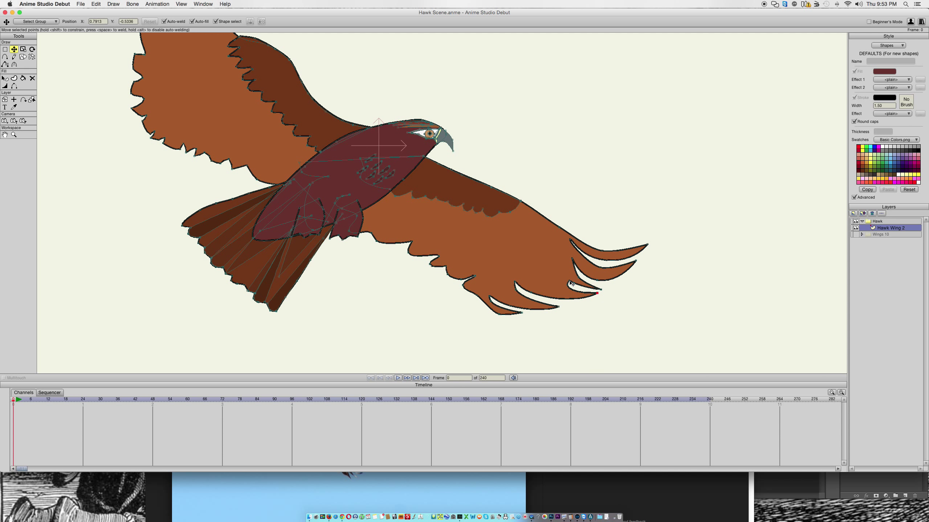
pyautogui.moveTo(569, 281)
pyautogui.mouseDown()
pyautogui.moveTo(526, 292)
pyautogui.moveTo(571, 296)
pyautogui.mouseUp()
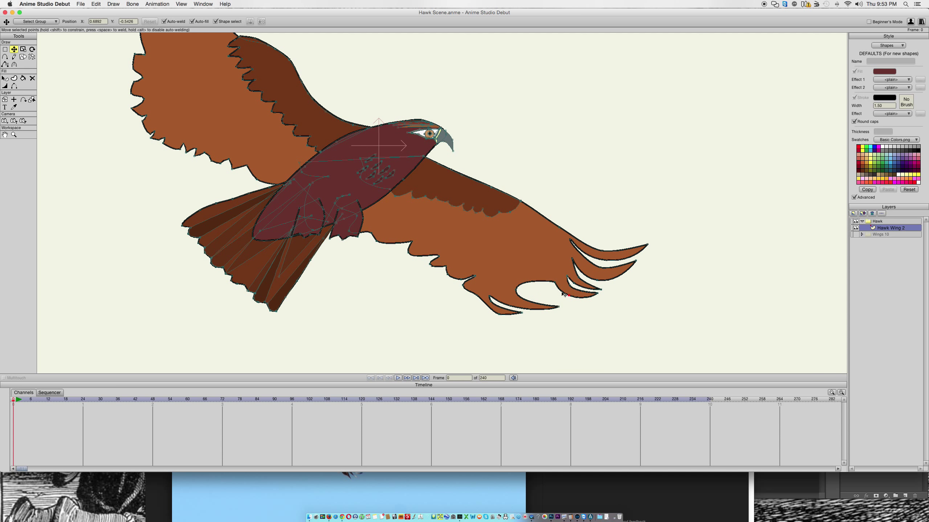
# After checking the reference photo, drag the right wing's trailing-edge notch points into pointed feathers.
pyautogui.click(515, 487)
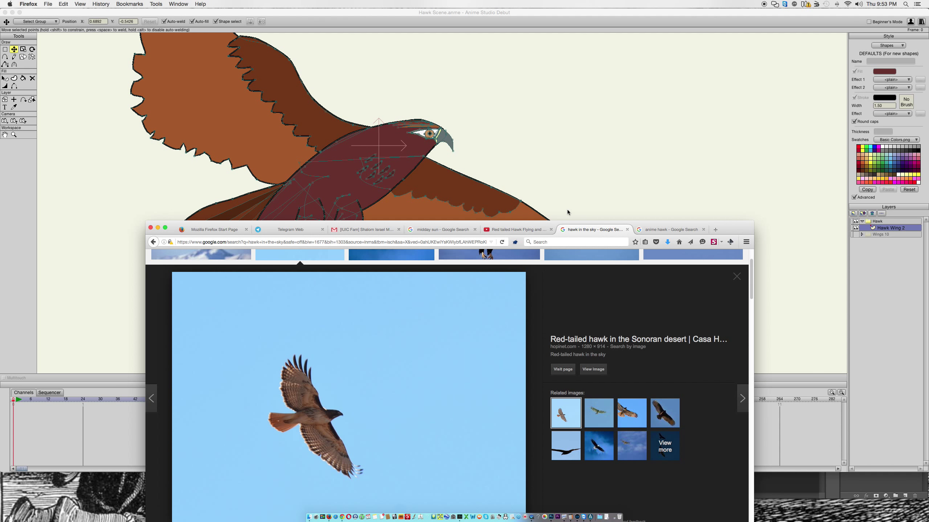
pyautogui.click(581, 190)
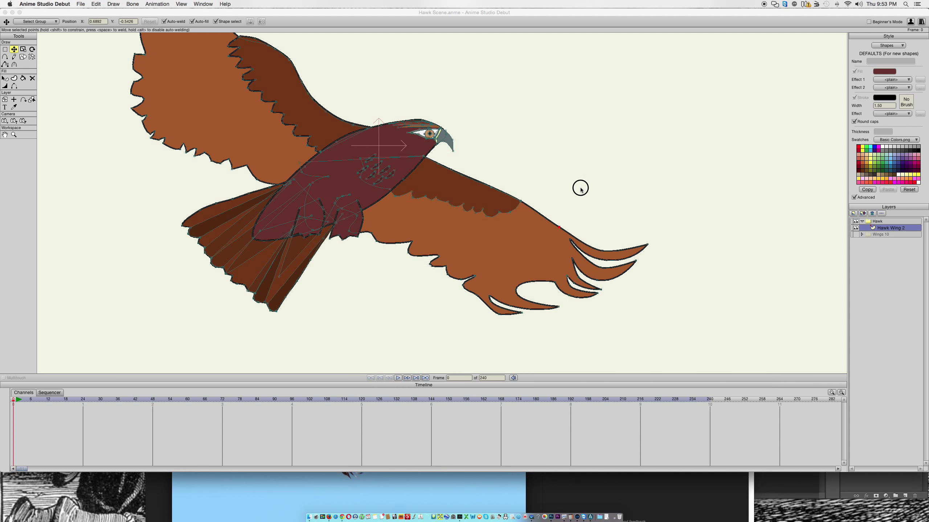
pyautogui.click(517, 292)
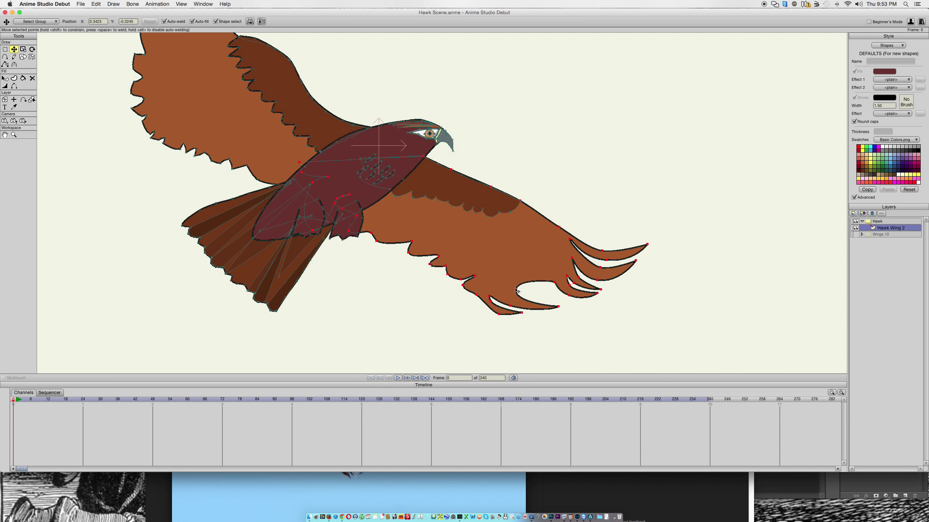
pyautogui.moveTo(516, 292); pyautogui.dragTo(572, 264)
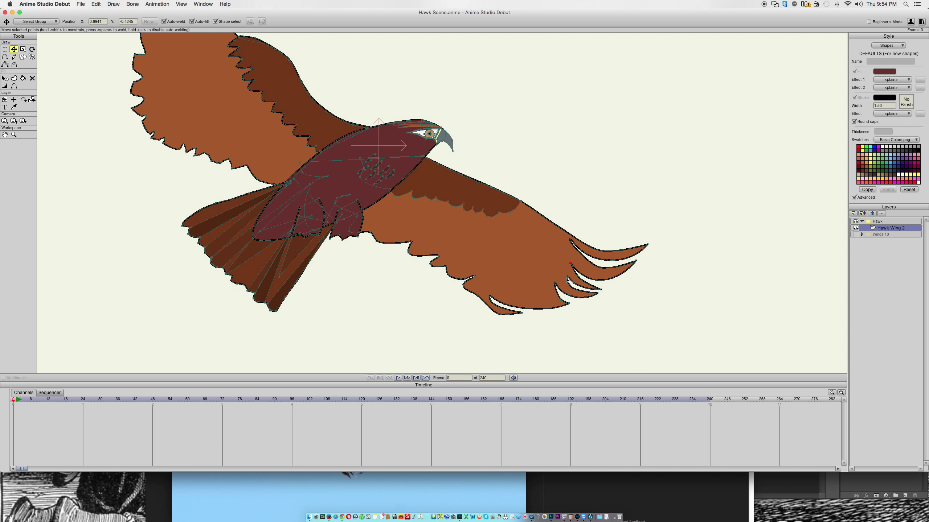
pyautogui.moveTo(490, 297); pyautogui.dragTo(541, 297)
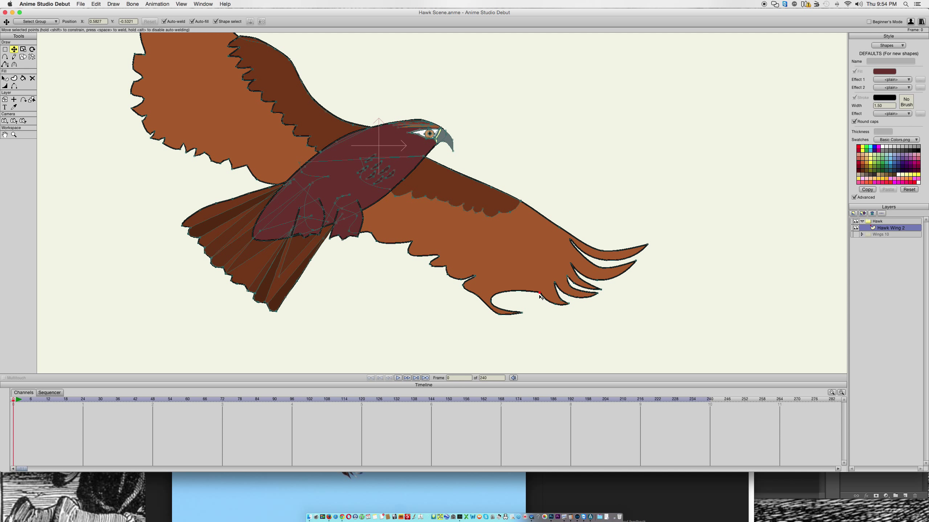
pyautogui.click(522, 314)
pyautogui.moveTo(492, 302); pyautogui.dragTo(522, 301)
# Adjust the wing-tip point's curvature so the feather tip stays sharp.
pyautogui.click(553, 310)
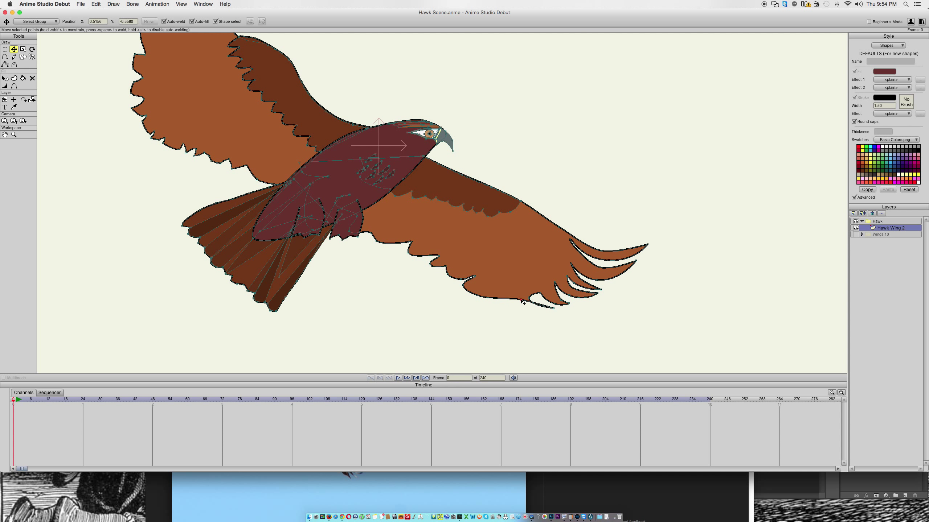
pyautogui.press('c')
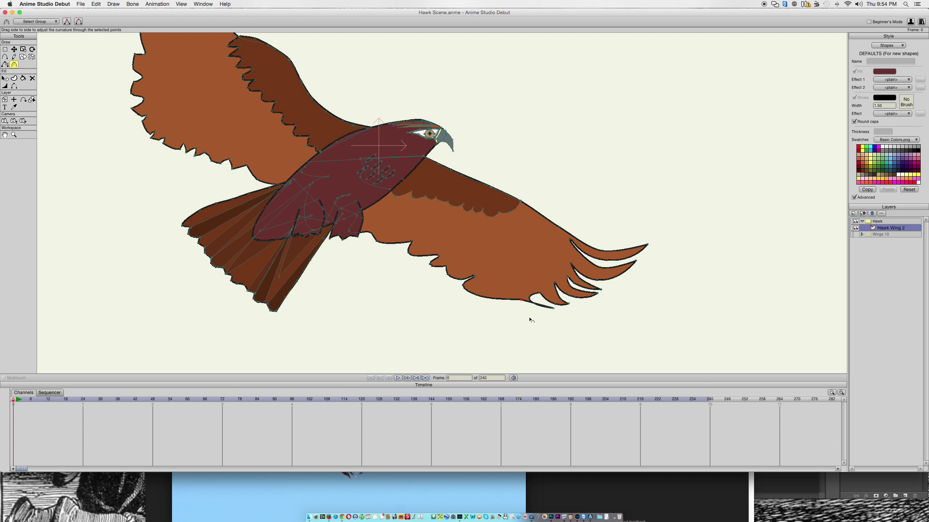
pyautogui.moveTo(553, 311); pyautogui.dragTo(788, 315)
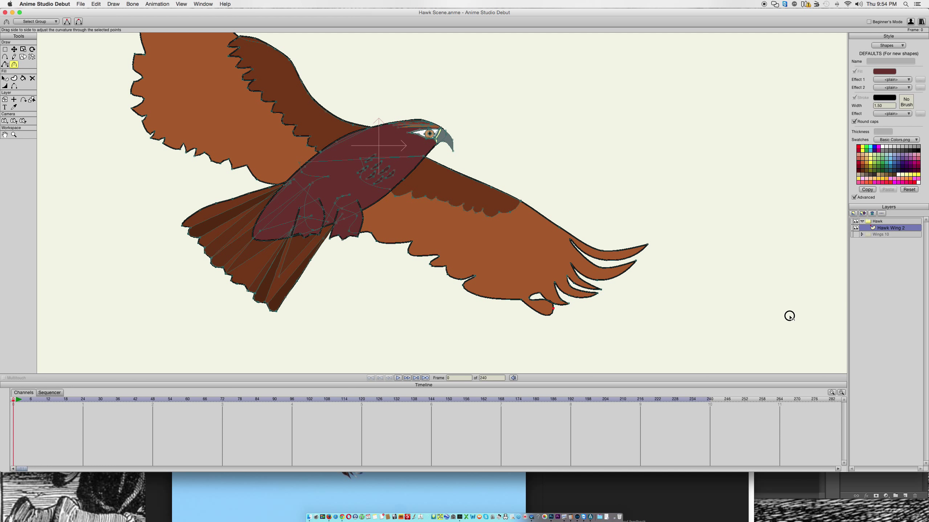
pyautogui.moveTo(819, 283); pyautogui.dragTo(262, 336)
# Add a point on the lower-edge feather tip and nudge nearby notch points to sharpen it.
pyautogui.press('a')
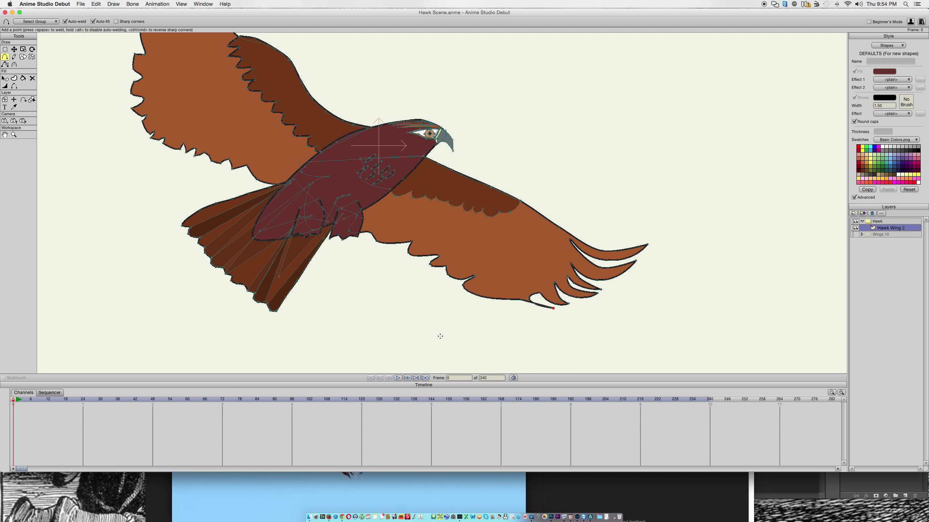
pyautogui.click(538, 305)
pyautogui.press('t')
pyautogui.click(541, 301)
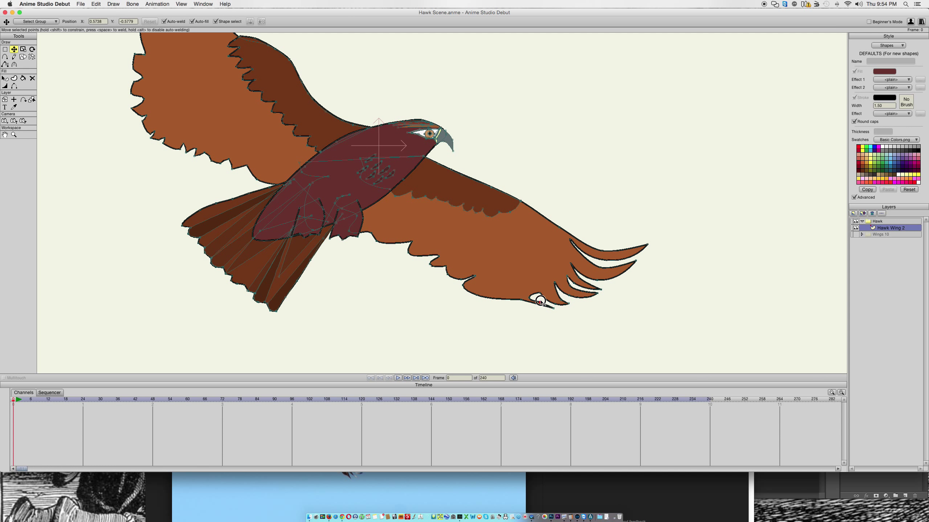
pyautogui.press('a')
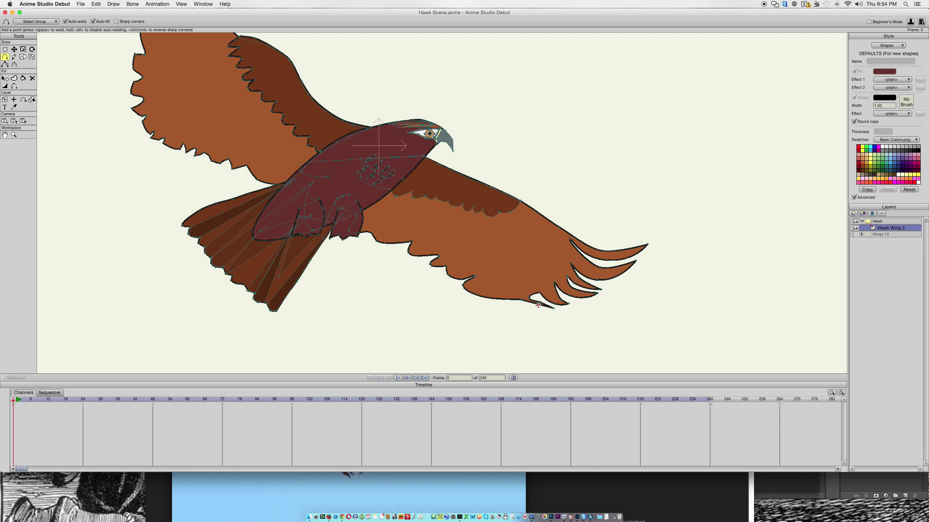
pyautogui.press('t')
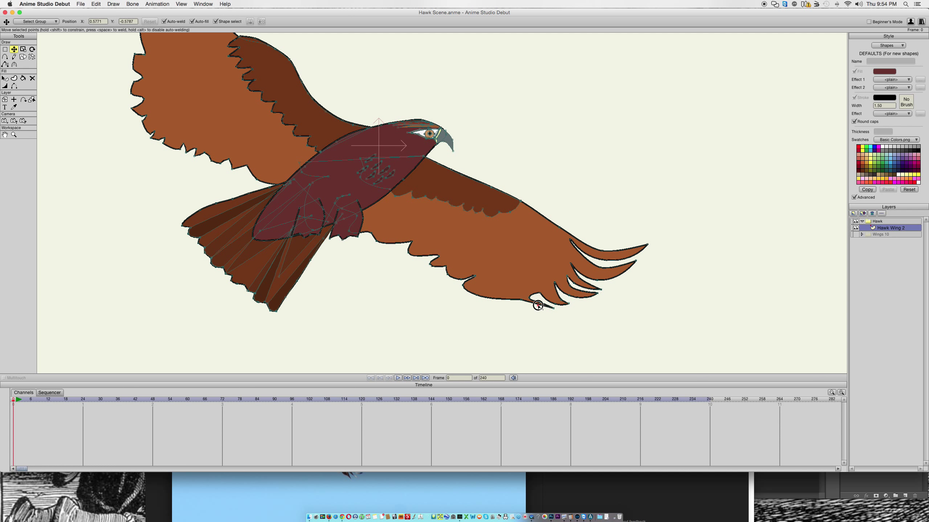
pyautogui.click(535, 311)
pyautogui.press('a')
pyautogui.press('t')
pyautogui.moveTo(536, 304); pyautogui.dragTo(527, 308)
pyautogui.click(540, 303)
pyautogui.press('super+z')
pyautogui.click(542, 305)
pyautogui.click(536, 297)
pyautogui.moveTo(535, 296); pyautogui.dragTo(537, 304)
# Compare with the reference photo, then pull another feather tip point down and right.
pyautogui.click(468, 488)
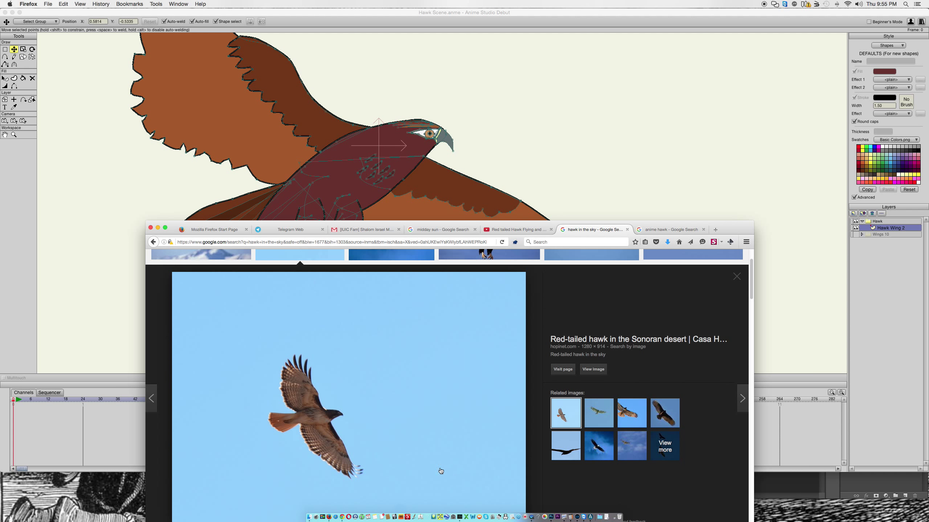
pyautogui.click(617, 182)
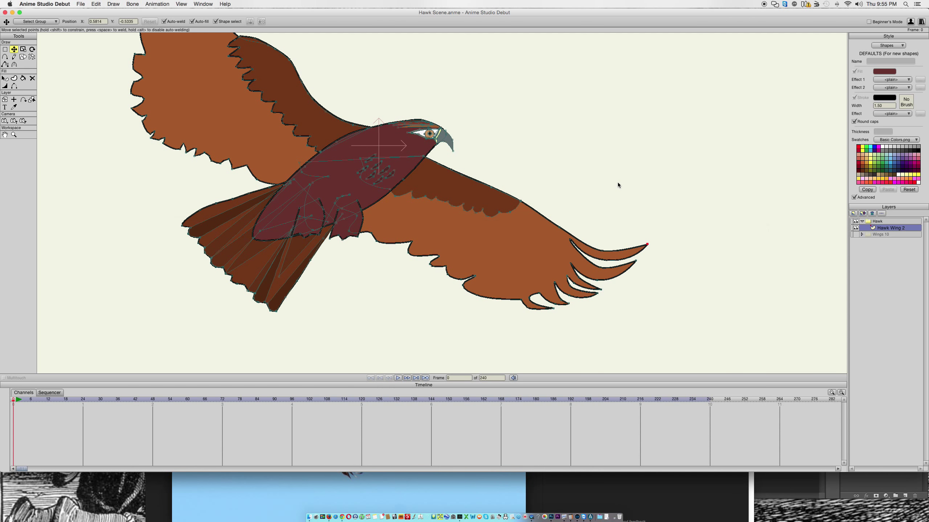
pyautogui.click(555, 284)
pyautogui.moveTo(557, 287); pyautogui.dragTo(532, 301)
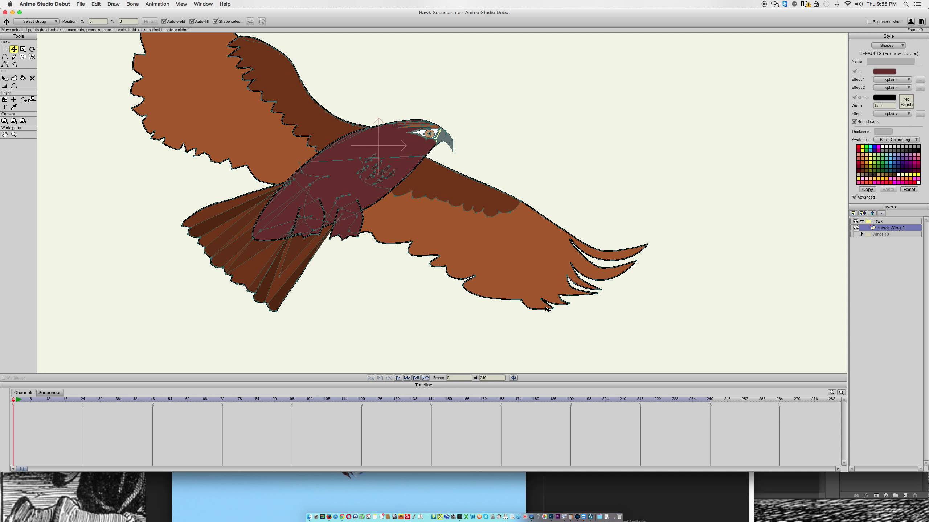
pyautogui.click(520, 300)
pyautogui.click(529, 307)
pyautogui.click(529, 301)
pyautogui.press('c')
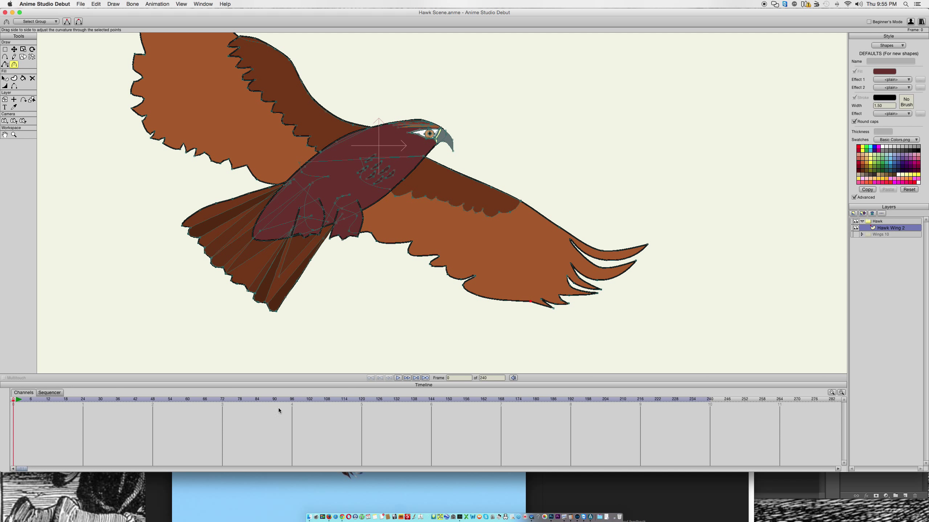
# Add a new point on the right wing's lower edge and lower it slightly.
pyautogui.press('t')
pyautogui.press('a')
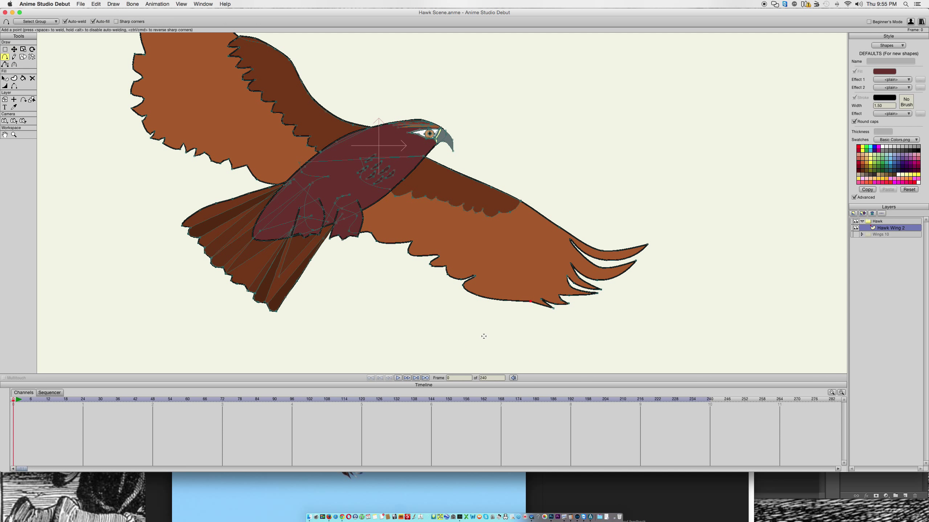
pyautogui.click(537, 304)
pyautogui.press('t')
pyautogui.moveTo(538, 308); pyautogui.dragTo(540, 310)
# Add another lower-outline point and pull it down-right into a pointed feather tip.
pyautogui.press('a')
pyautogui.click(517, 301)
pyautogui.press('t')
pyautogui.moveTo(518, 303); pyautogui.dragTo(531, 309)
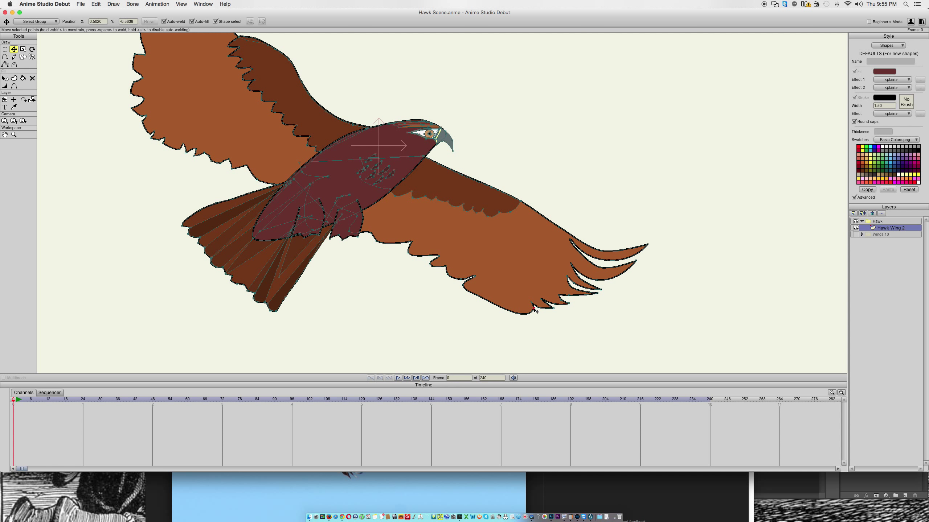
pyautogui.press('c')
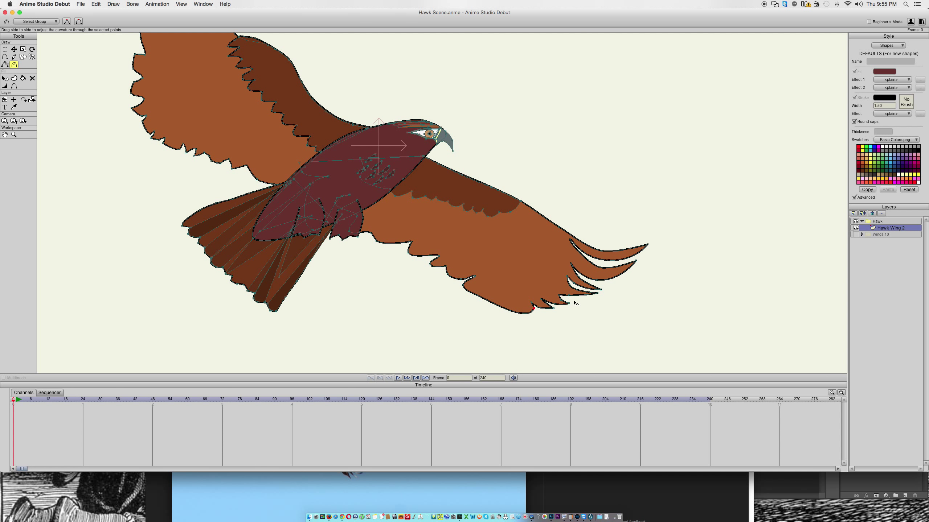
pyautogui.press('a')
pyautogui.press('t')
pyautogui.moveTo(525, 314); pyautogui.dragTo(513, 300)
pyautogui.press('a')
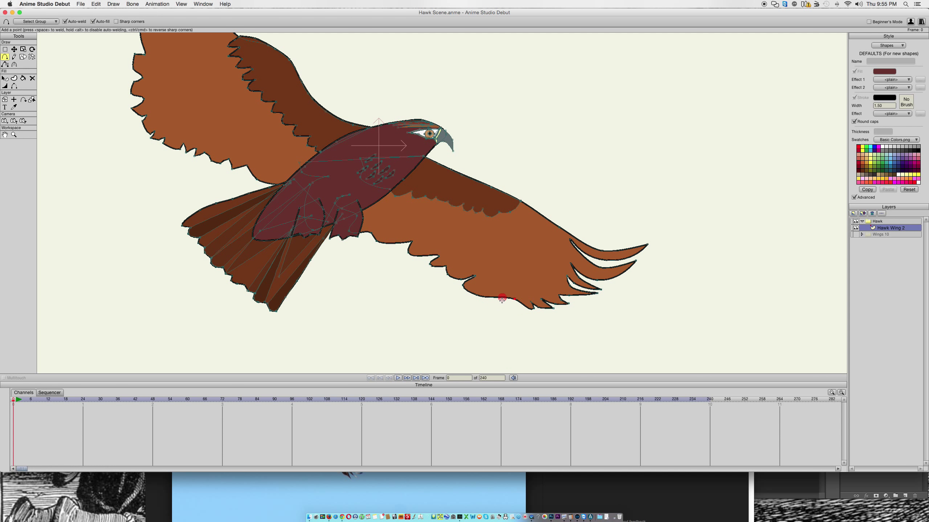
# After checking the reference photo, add a point nearer the body and drag it into a scalloped notch.
pyautogui.click(454, 488)
pyautogui.click(548, 156)
pyautogui.click(467, 292)
pyautogui.press('t')
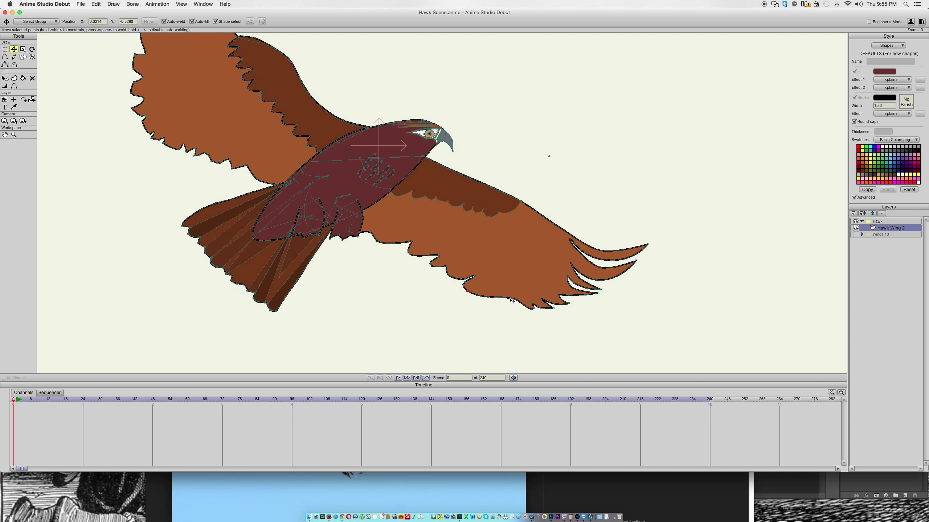
pyautogui.moveTo(505, 295); pyautogui.dragTo(521, 307)
pyautogui.click(509, 301)
pyautogui.press('c')
pyautogui.click(522, 306)
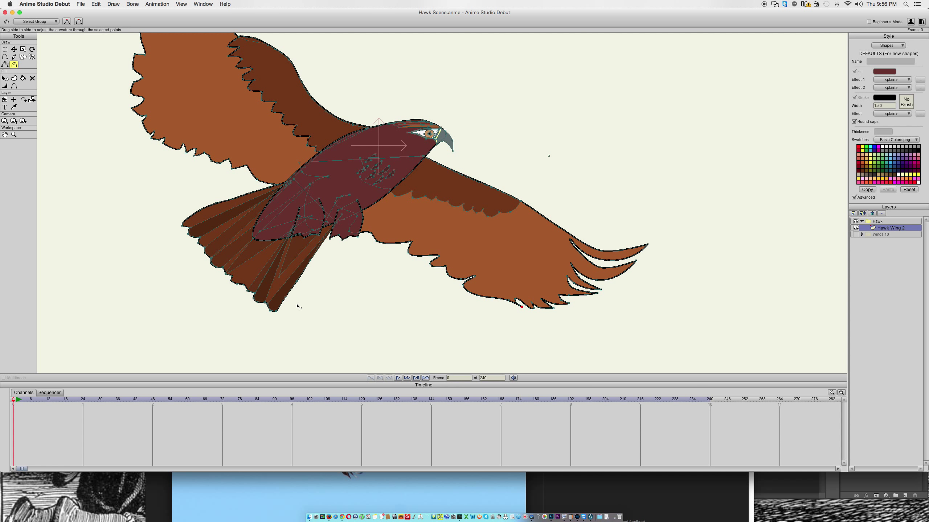
pyautogui.press('t')
pyautogui.moveTo(509, 301); pyautogui.dragTo(503, 300)
pyautogui.click(520, 303)
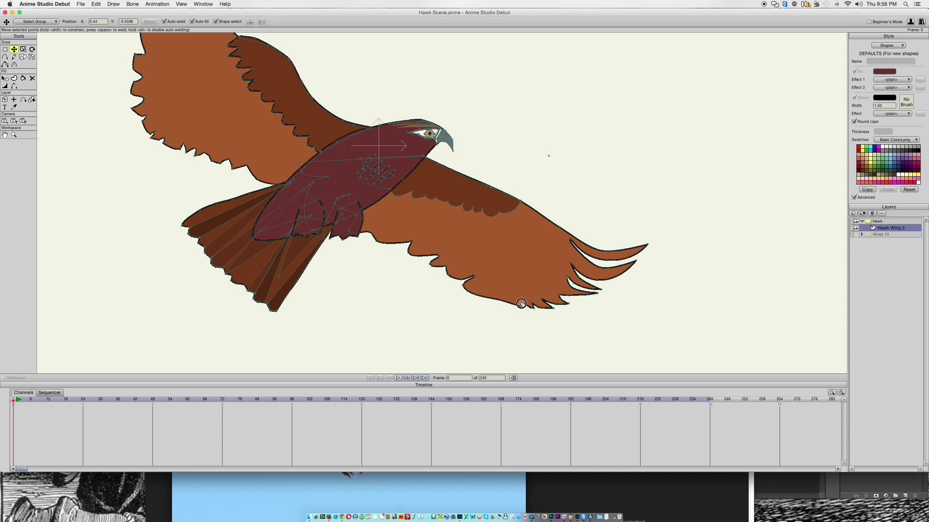
pyautogui.click(519, 302)
pyautogui.moveTo(477, 296)
pyautogui.mouseDown()
pyautogui.moveTo(516, 309)
pyautogui.moveTo(506, 302)
pyautogui.moveTo(581, 349)
pyautogui.moveTo(572, 391)
pyautogui.moveTo(515, 334)
pyautogui.mouseUp()
pyautogui.scroll(-4, 518, 322)
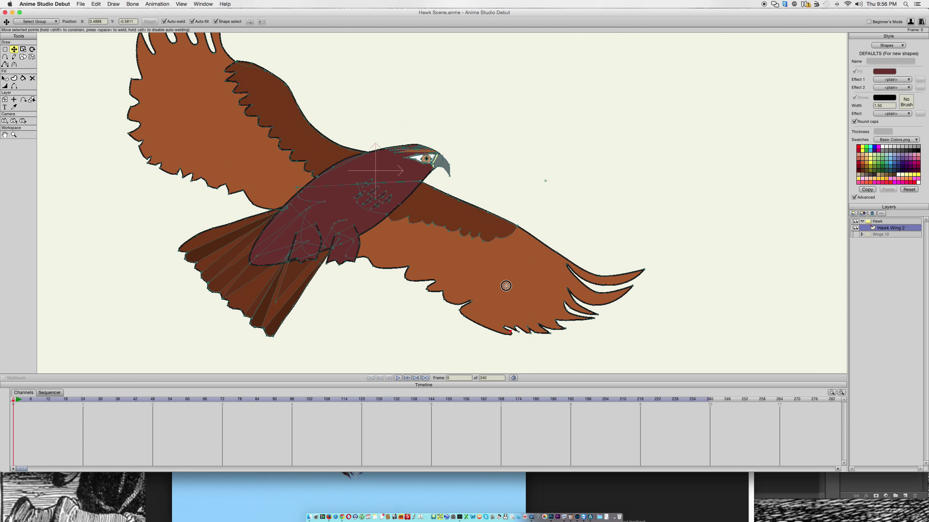
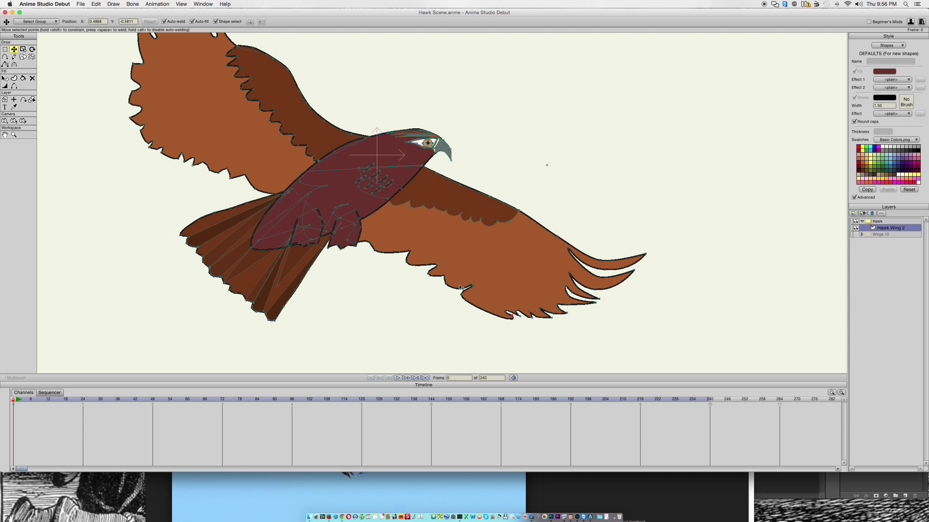
# Move a lower-outline point down-right and pull the right wing's tip spike up and right.
pyautogui.moveTo(466, 301); pyautogui.dragTo(496, 323)
pyautogui.press('c')
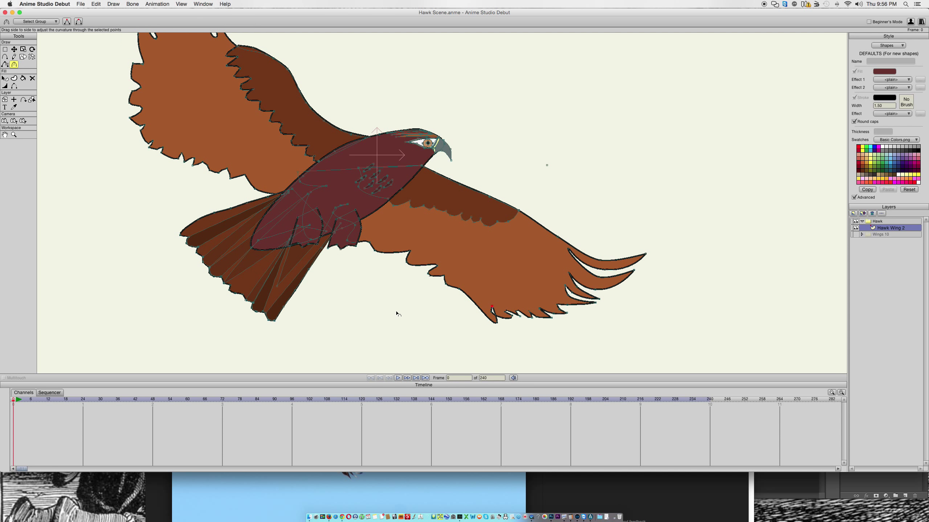
pyautogui.press('super+z')
pyautogui.press('t')
pyautogui.click(494, 309)
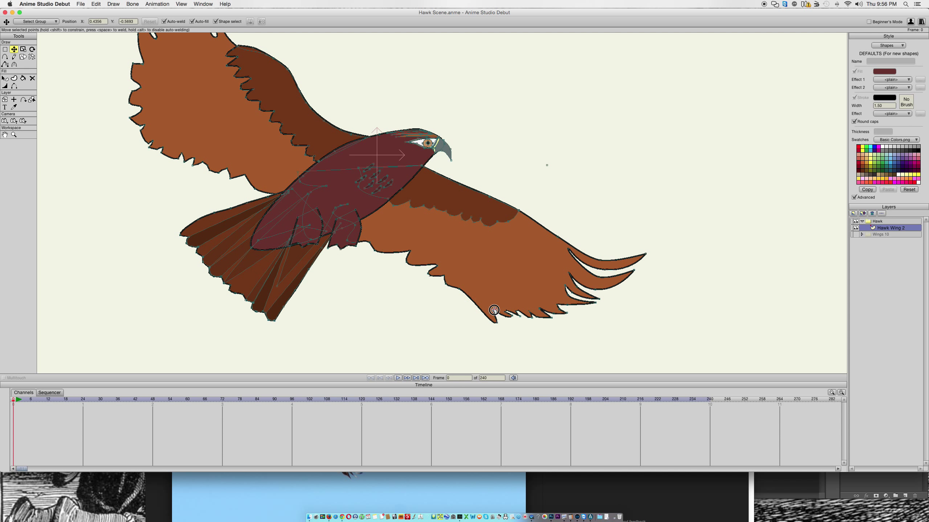
pyautogui.moveTo(496, 324); pyautogui.dragTo(501, 320)
pyautogui.click(508, 318)
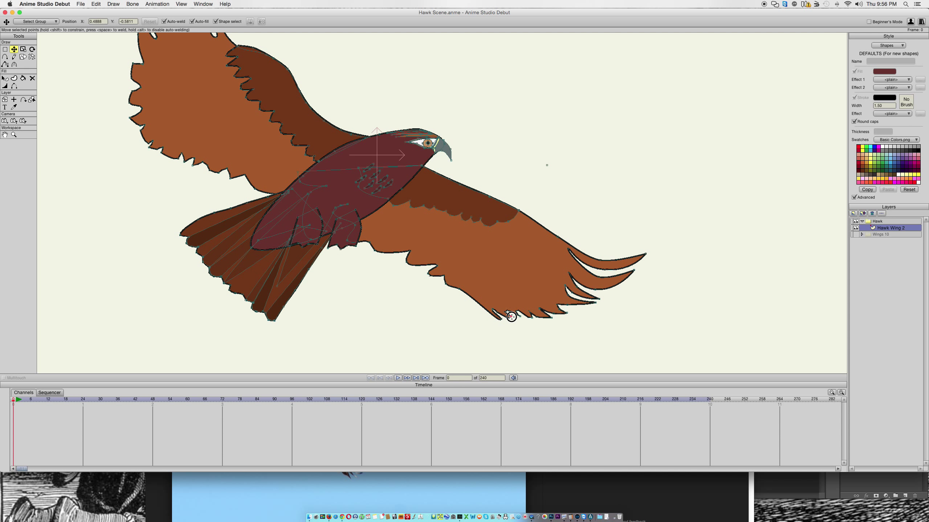
pyautogui.press('c')
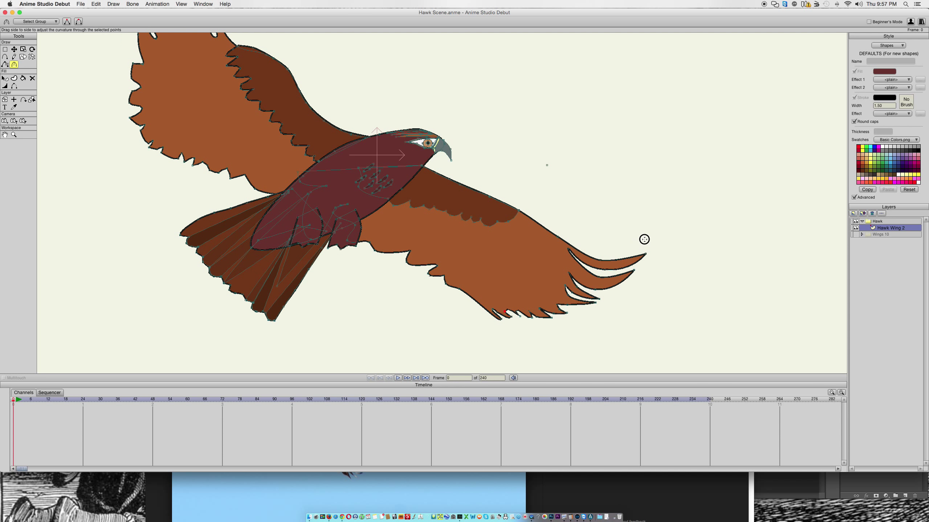
pyautogui.click(517, 311)
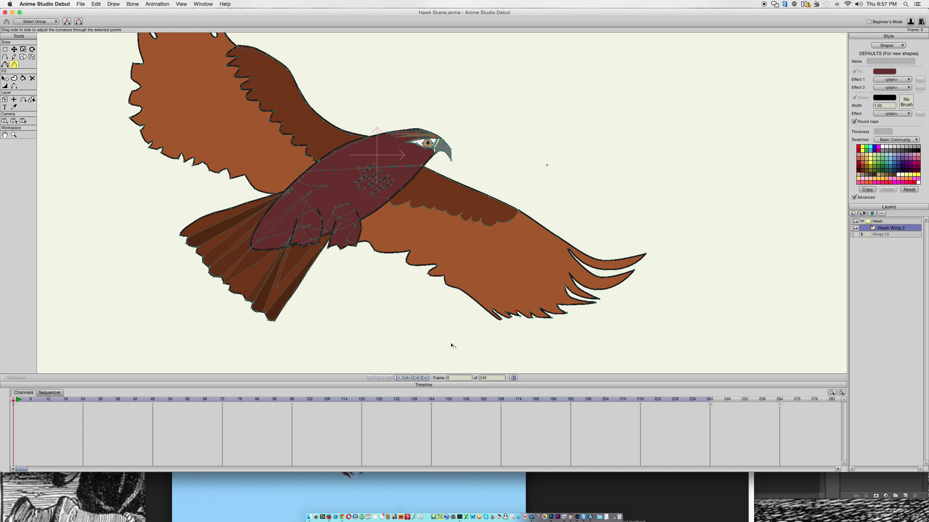
pyautogui.click(492, 311)
# Add a lower-edge point, drag it left, and shift two edge points up-left to reshape the notch.
pyautogui.press('a')
pyautogui.click(486, 310)
pyautogui.press('t')
pyautogui.moveTo(486, 310); pyautogui.dragTo(446, 283)
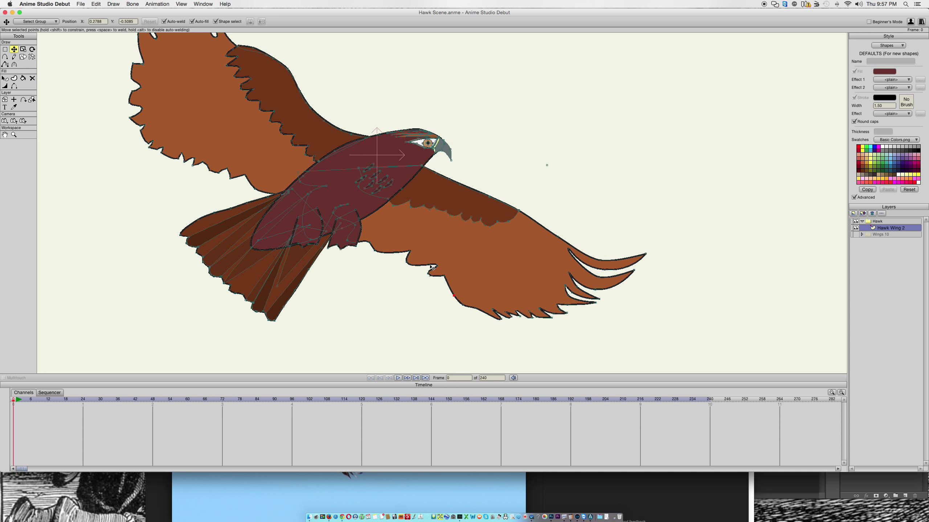
pyautogui.moveTo(375, 251); pyautogui.dragTo(356, 227)
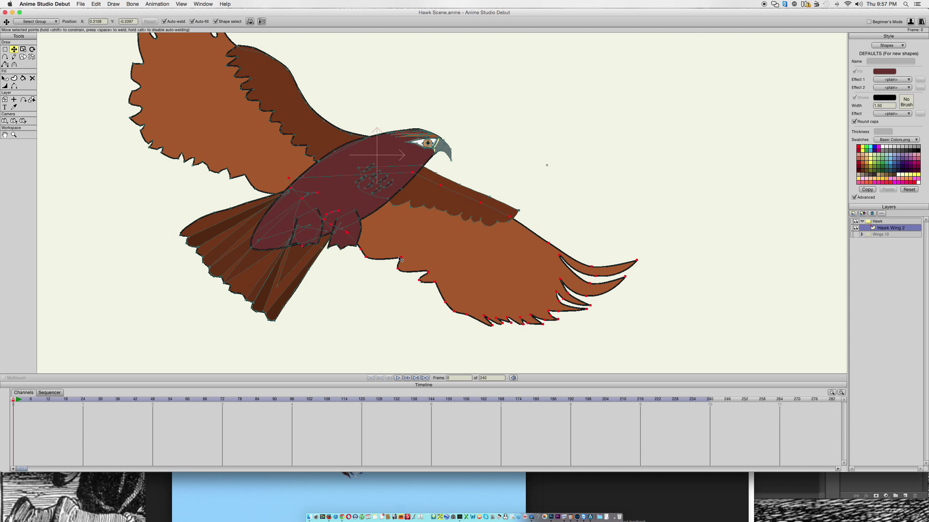
pyautogui.moveTo(410, 253); pyautogui.dragTo(450, 299)
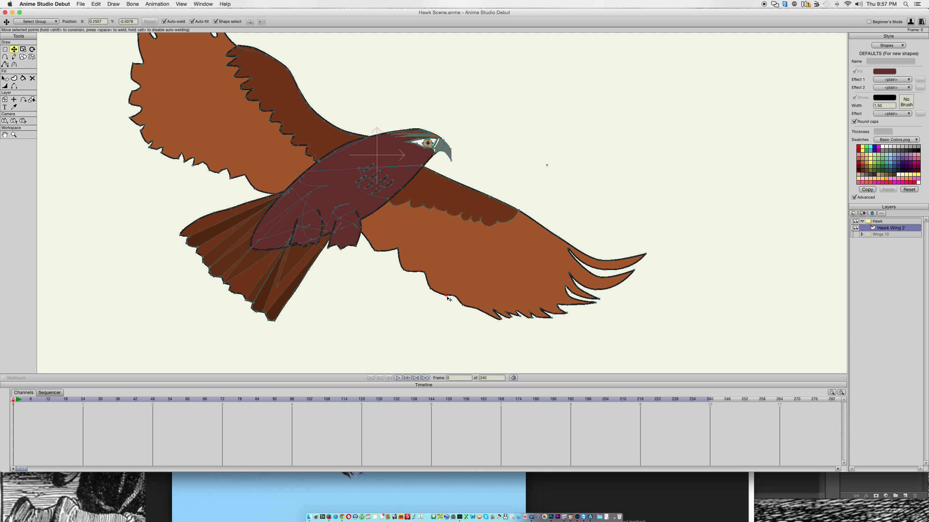
# Select the right wing's dark feather band and turn on a black stroke of width 1.5.
pyautogui.scroll(-5, 429, 289)
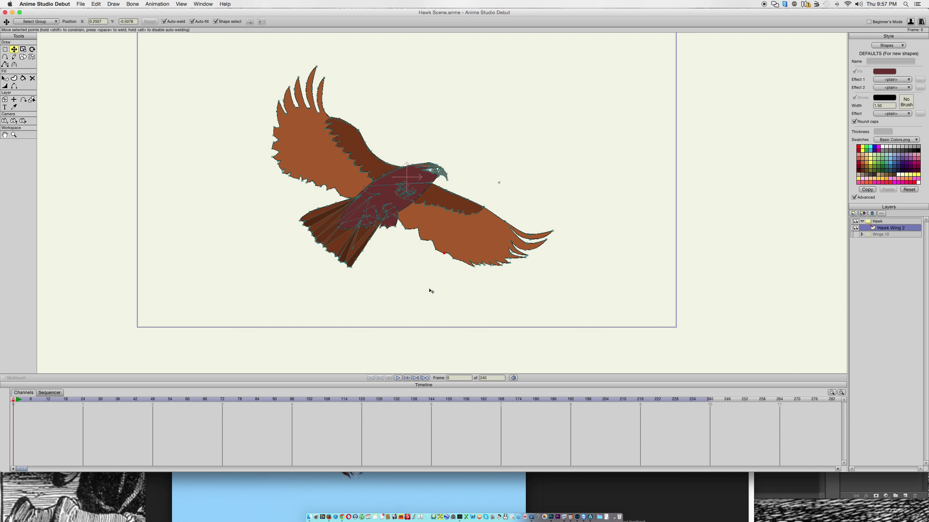
pyautogui.moveTo(432, 261); pyautogui.dragTo(469, 304)
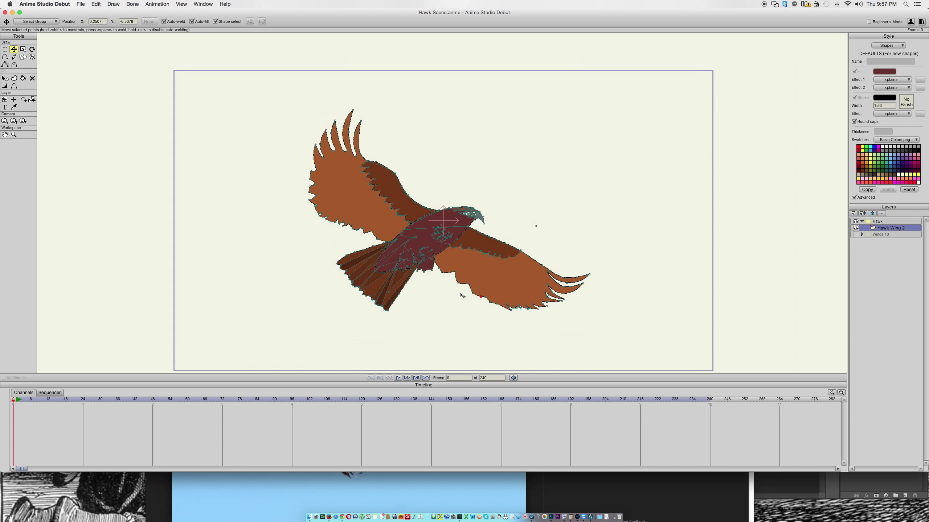
pyautogui.scroll(2, 462, 296)
pyautogui.scroll(3, 460, 304)
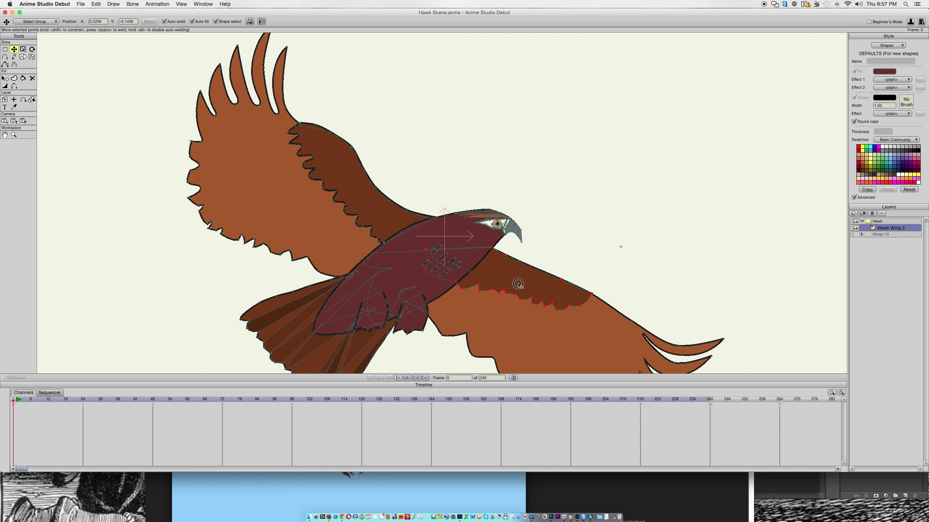
pyautogui.press('q')
pyautogui.click(519, 287)
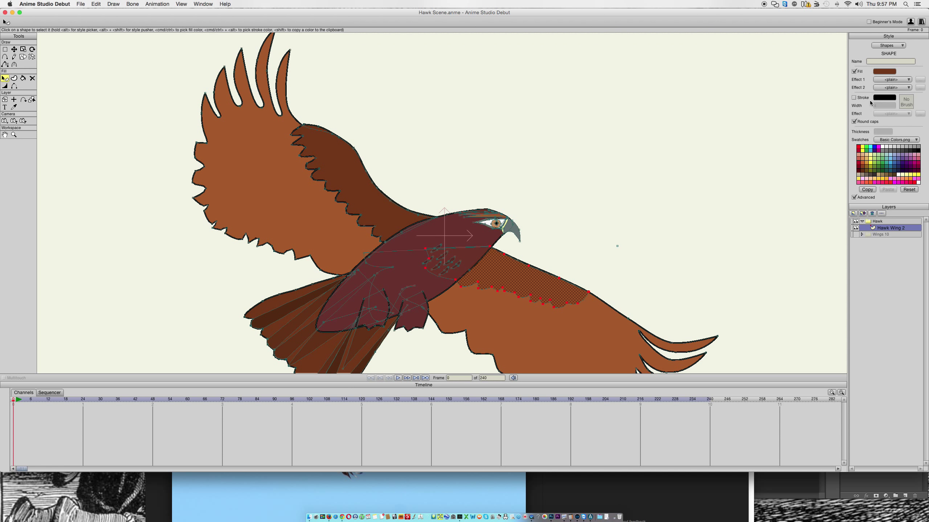
pyautogui.click(862, 98)
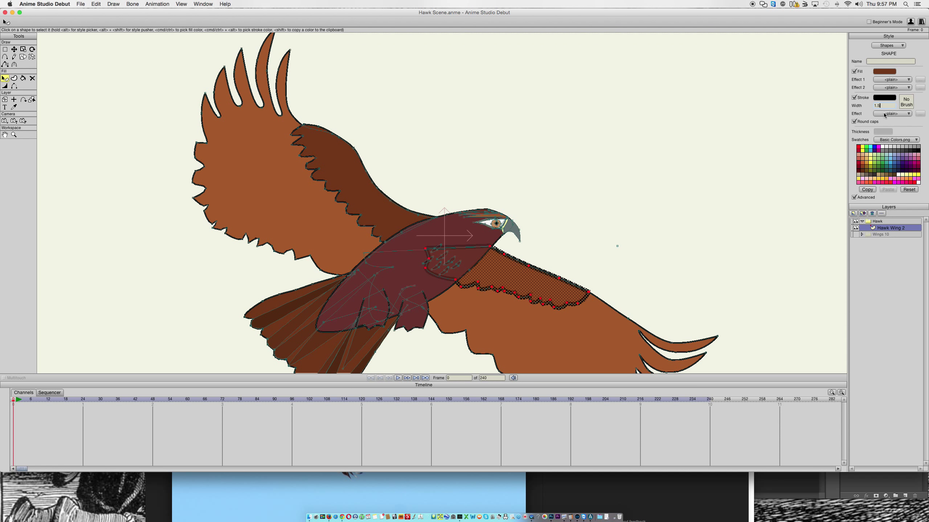
pyautogui.press('Return')
pyautogui.moveTo(623, 329); pyautogui.dragTo(602, 227)
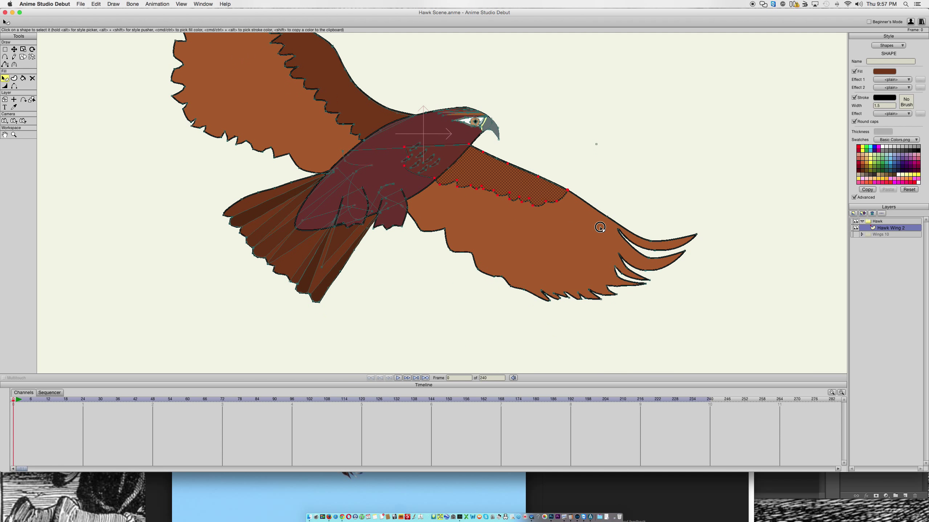
pyautogui.scroll(4, 422, 162)
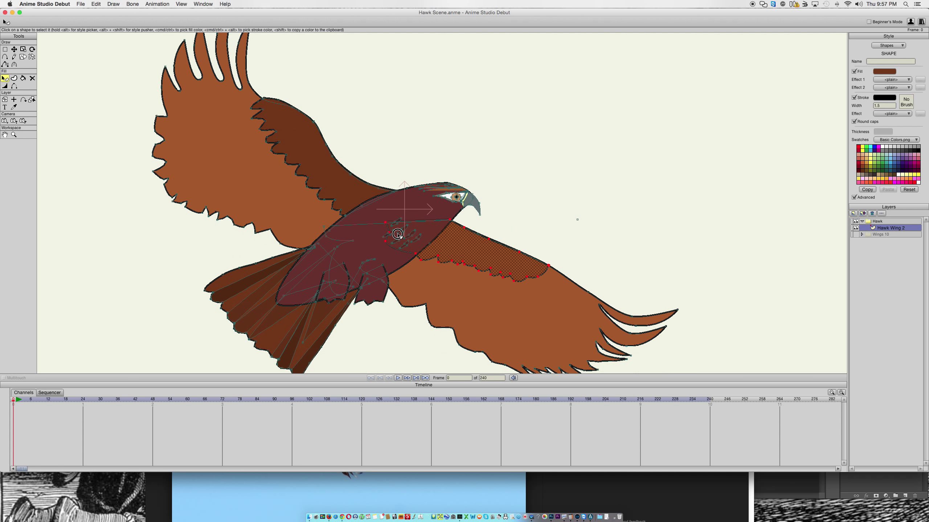
pyautogui.scroll(-3, 510, 251)
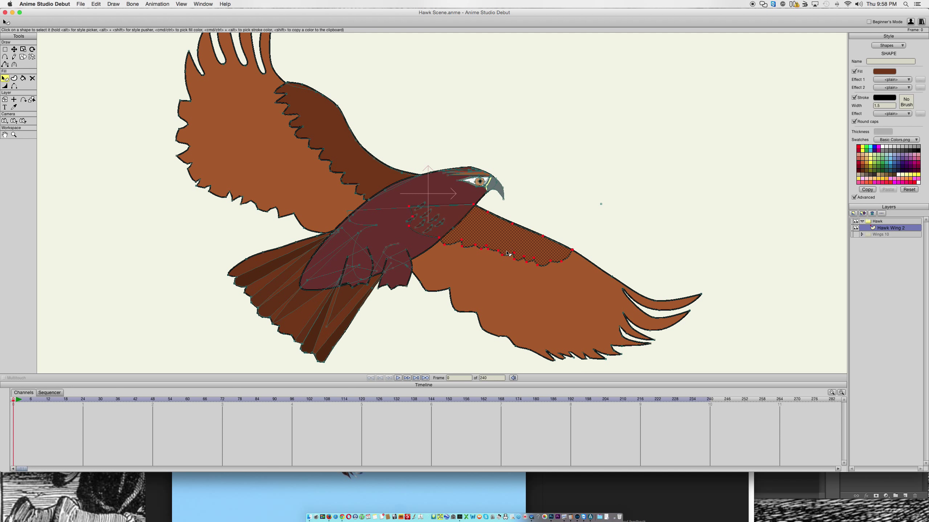
pyautogui.click(14, 49)
pyautogui.click(77, 141)
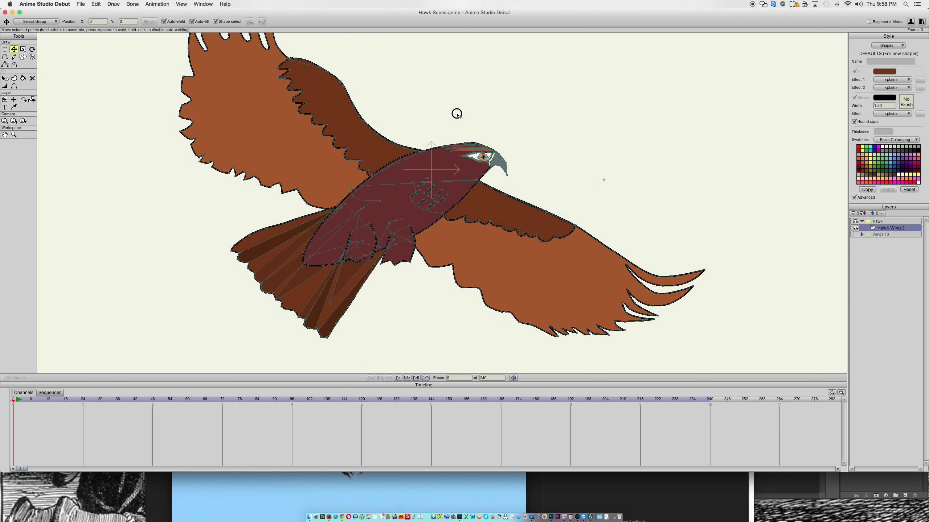
# Deselect the wing points, view the Wings 10 and Hawk layers, then reselect Hawk Wing 2 with Scale Points active.
pyautogui.click(456, 185)
pyautogui.click(836, 208)
pyautogui.click(868, 234)
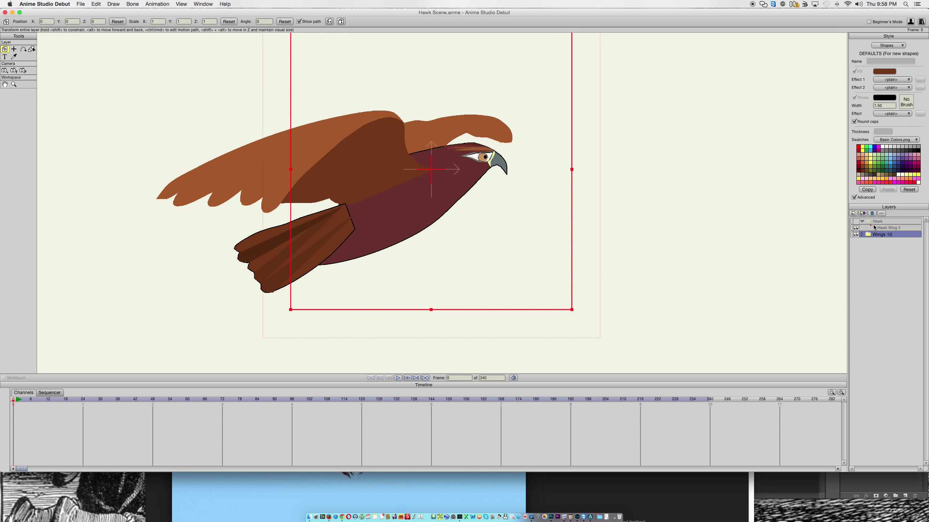
pyautogui.click(878, 222)
pyautogui.scroll(5, 711, 199)
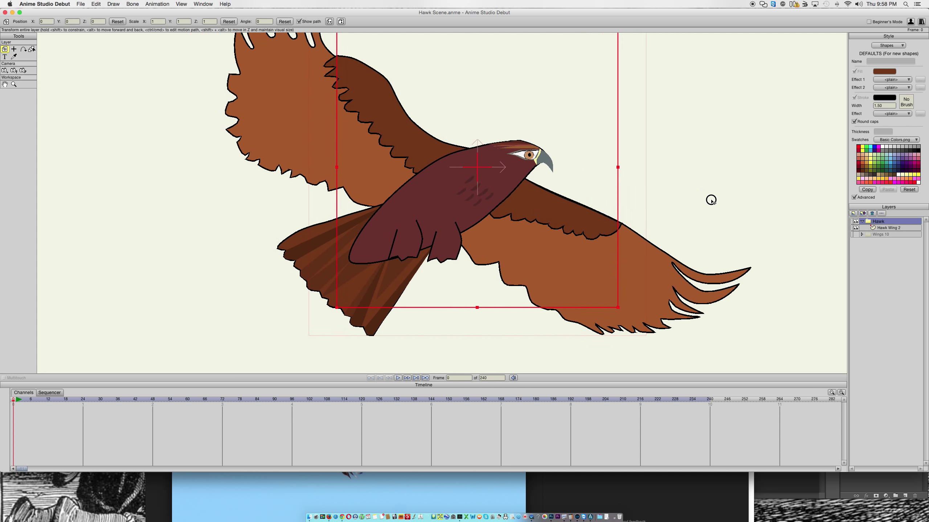
pyautogui.scroll(-5, 697, 247)
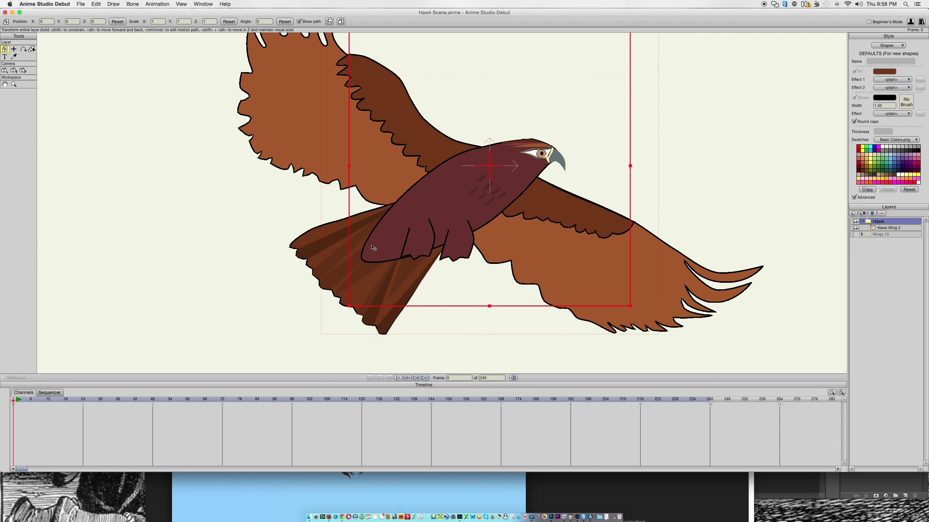
pyautogui.click(882, 229)
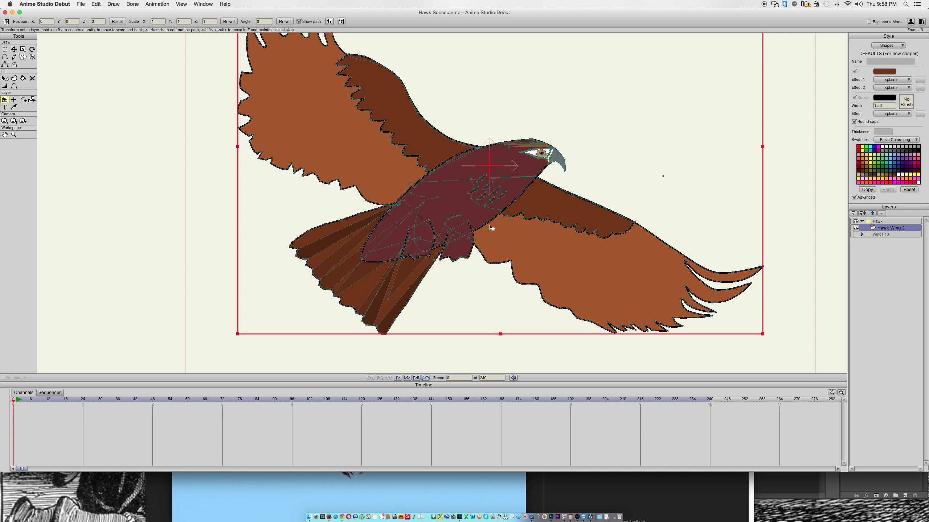
pyautogui.scroll(5, 524, 240)
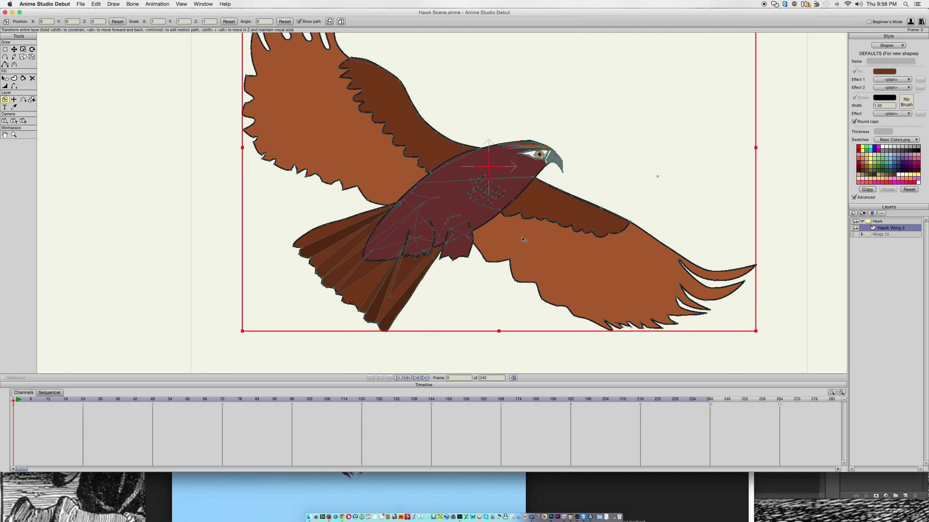
pyautogui.scroll(-5, 524, 240)
pyautogui.scroll(-2, 523, 240)
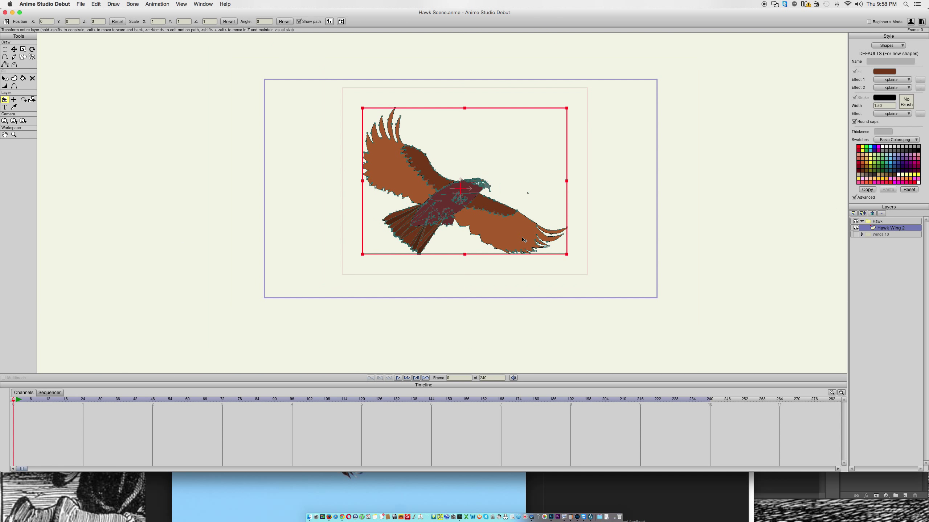
pyautogui.scroll(4, 524, 240)
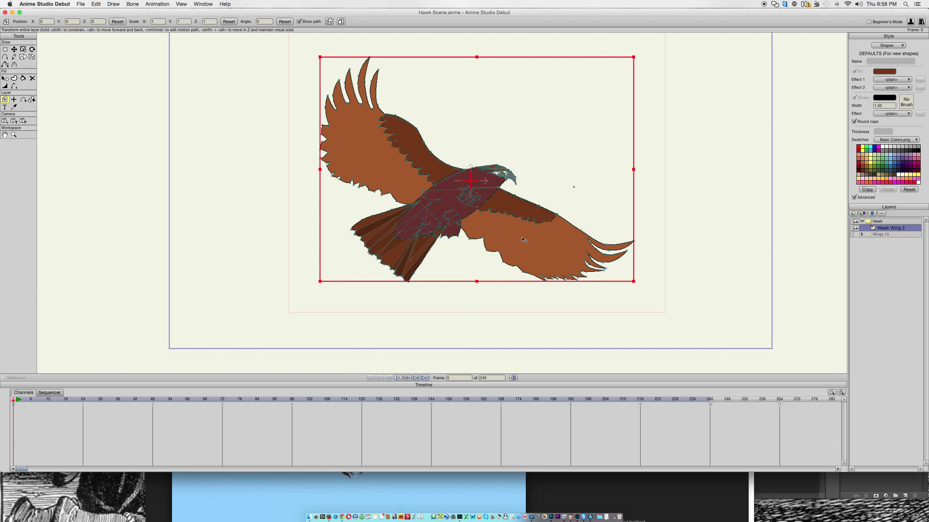
pyautogui.click(23, 49)
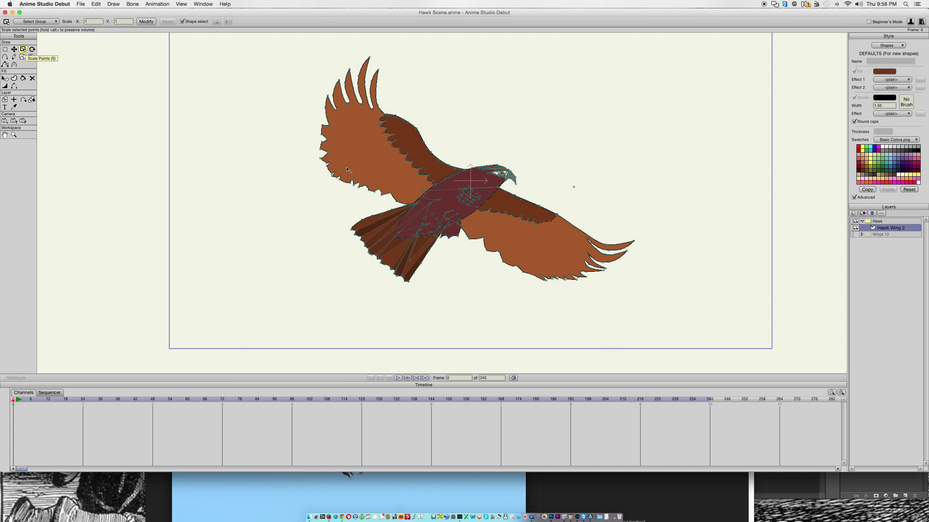
# Undo a trial scale of the right wing and select all of the hawk's points.
pyautogui.moveTo(566, 252); pyautogui.dragTo(501, 205)
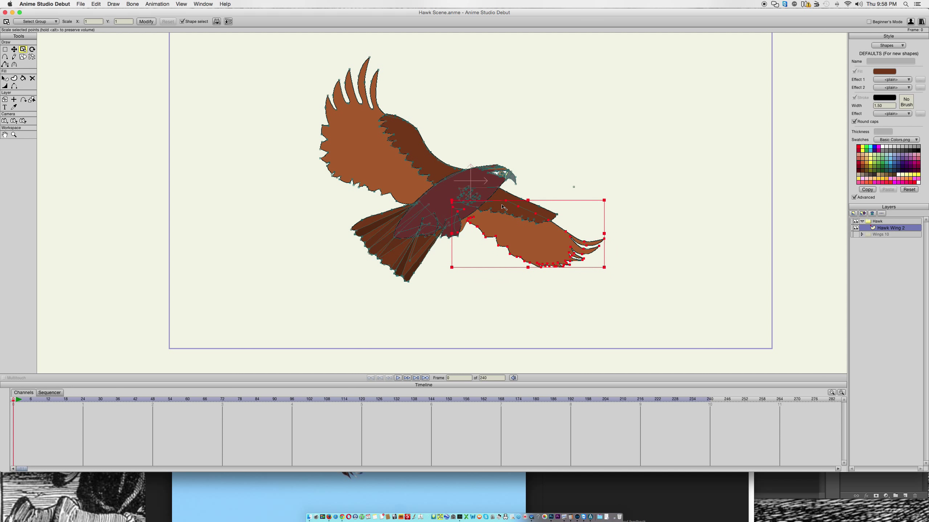
pyautogui.press('super+z')
pyautogui.press('g')
pyautogui.moveTo(285, 46); pyautogui.dragTo(758, 449)
pyautogui.moveTo(641, 89)
pyautogui.mouseDown()
pyautogui.moveTo(360, 56)
pyautogui.moveTo(353, 242)
pyautogui.moveTo(715, 83)
pyautogui.moveTo(599, 58)
pyautogui.mouseUp()
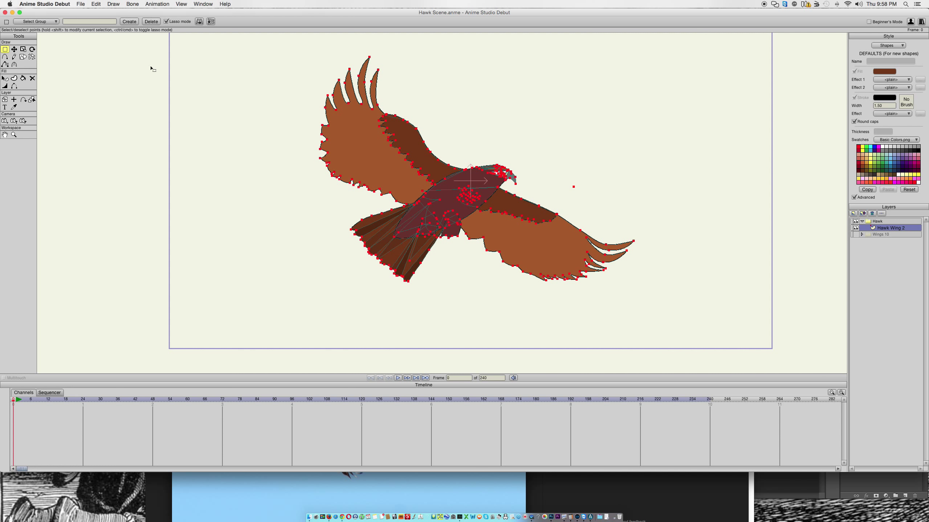
# Shrink the whole hawk to a tiny size and move it to the upper-left corner.
pyautogui.press('s')
pyautogui.moveTo(635, 283); pyautogui.dragTo(513, 199)
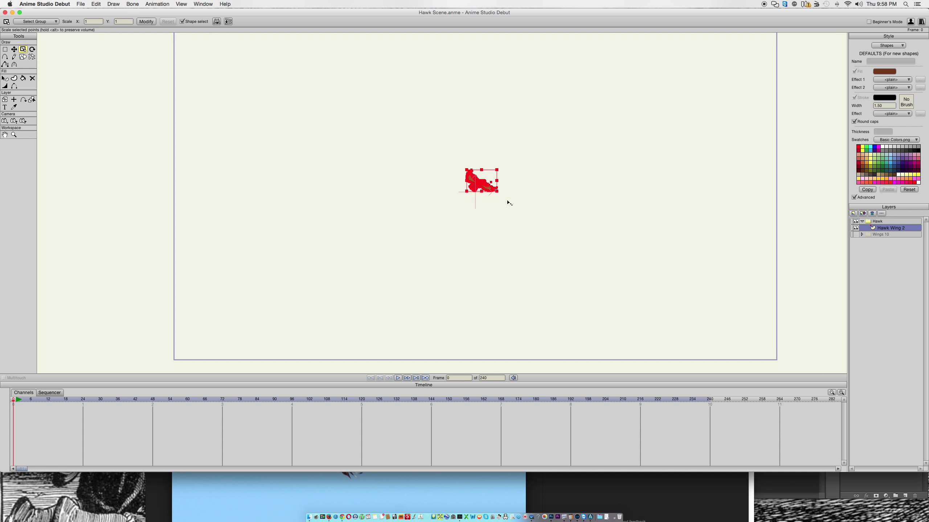
pyautogui.moveTo(497, 191); pyautogui.dragTo(494, 189)
pyautogui.press('t')
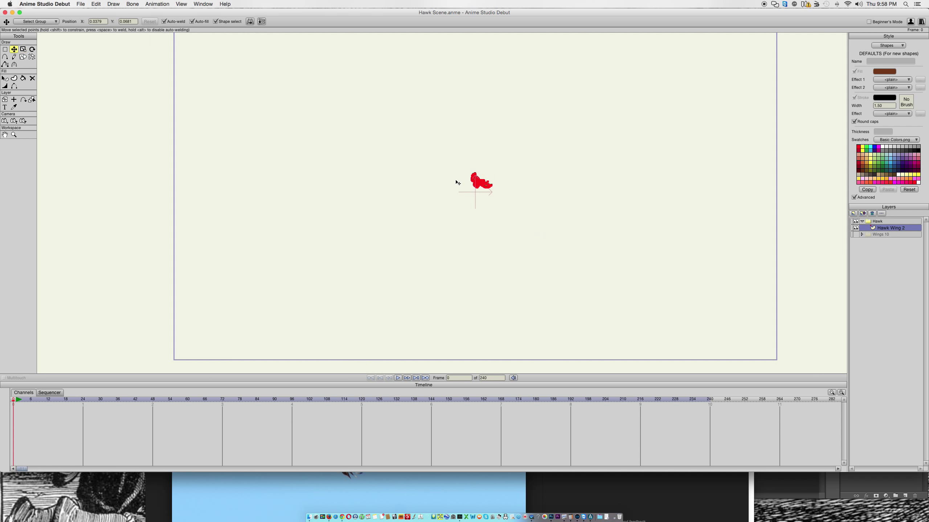
pyautogui.moveTo(479, 182); pyautogui.dragTo(176, 74)
# Deselect the hawk and undo an accidental stretch of one of its points.
pyautogui.click(210, 107)
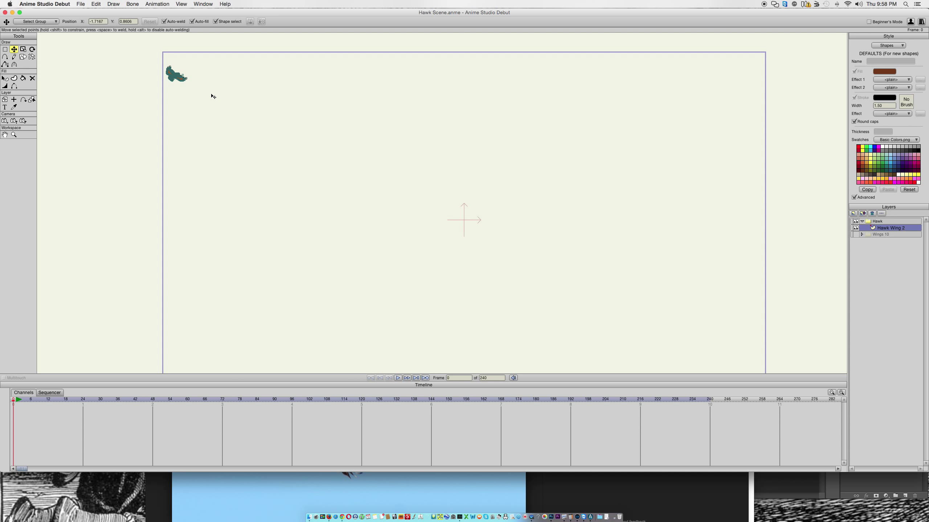
pyautogui.moveTo(178, 76)
pyautogui.mouseDown()
pyautogui.moveTo(221, 76)
pyautogui.moveTo(200, 67)
pyautogui.moveTo(132, 98)
pyautogui.moveTo(189, 127)
pyautogui.moveTo(196, 83)
pyautogui.moveTo(178, 95)
pyautogui.mouseUp()
pyautogui.press('super+z')
pyautogui.press('g')
# Select all hawk points, move the tiny hawk right at frame 24, and play it back.
pyautogui.moveTo(141, 69)
pyautogui.mouseDown()
pyautogui.moveTo(249, 38)
pyautogui.moveTo(152, 85)
pyautogui.moveTo(168, 50)
pyautogui.mouseUp()
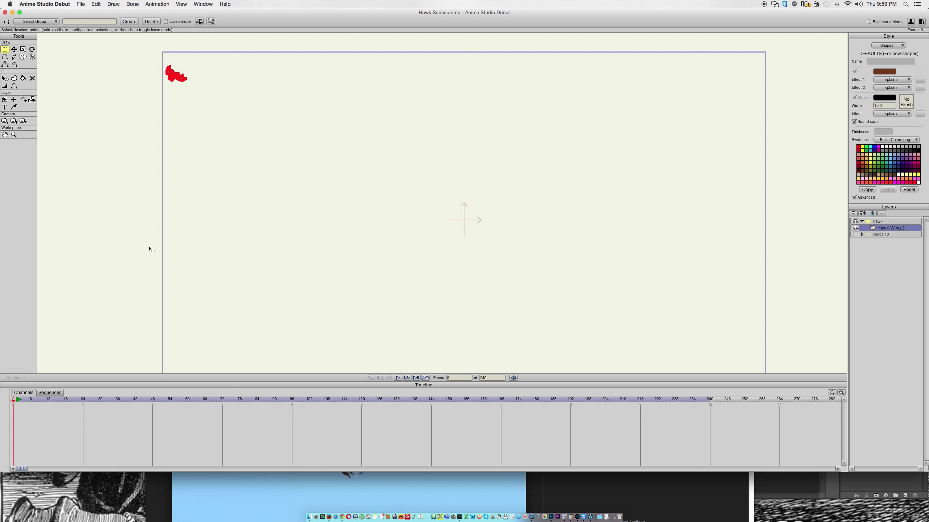
pyautogui.click(13, 50)
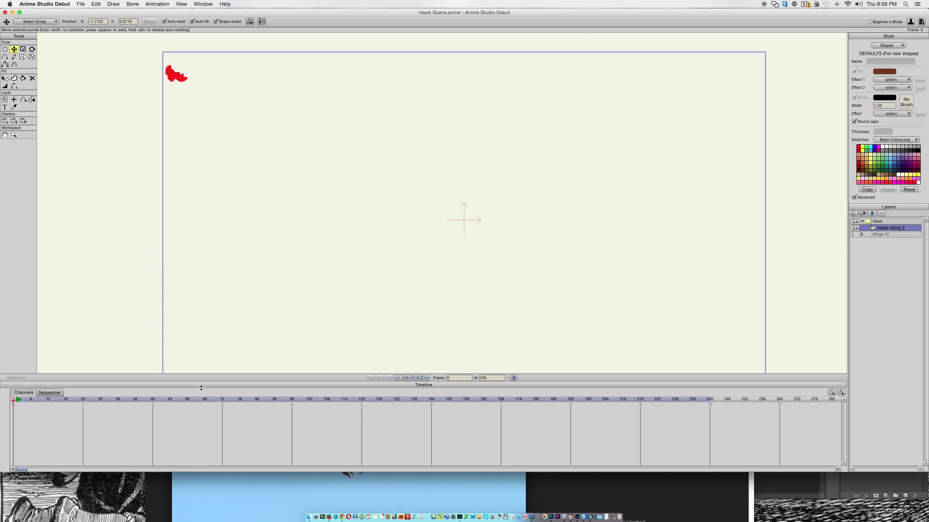
pyautogui.moveTo(498, 274); pyautogui.dragTo(467, 257)
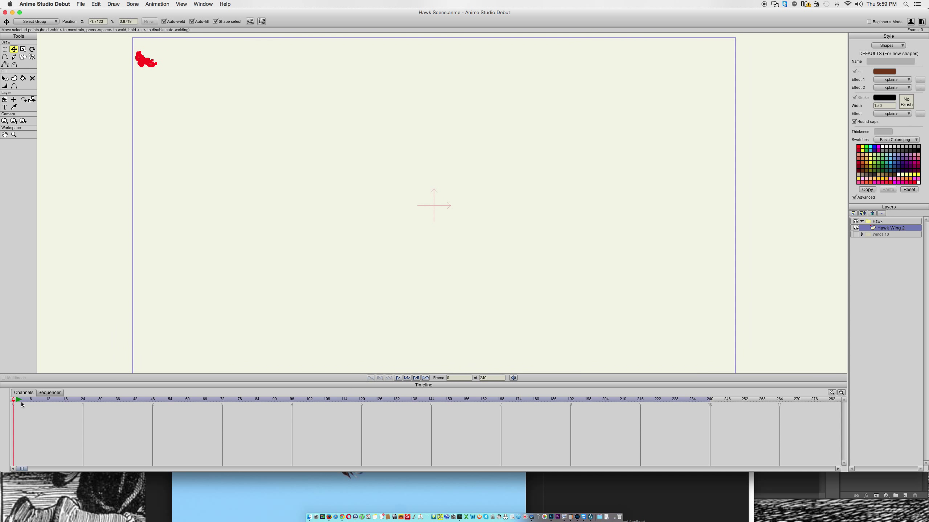
pyautogui.moveTo(14, 402); pyautogui.dragTo(83, 400)
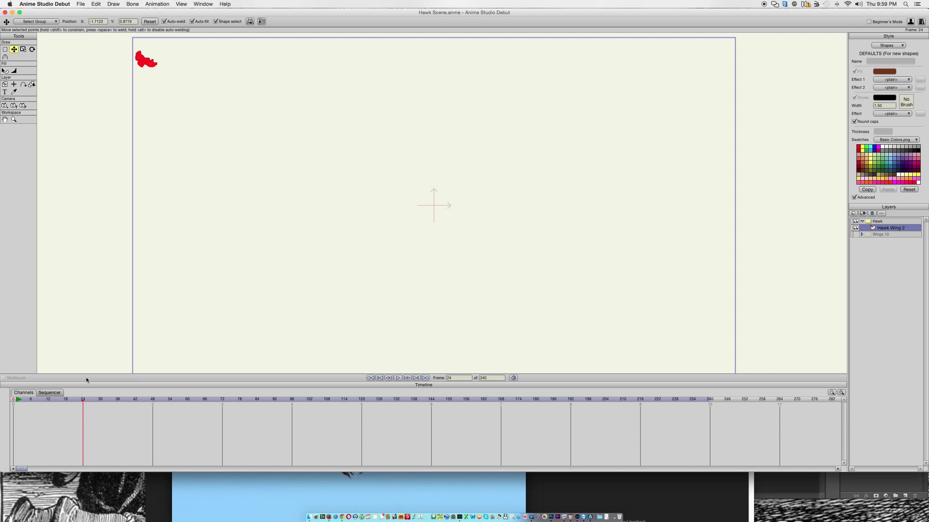
pyautogui.moveTo(146, 61); pyautogui.dragTo(249, 66)
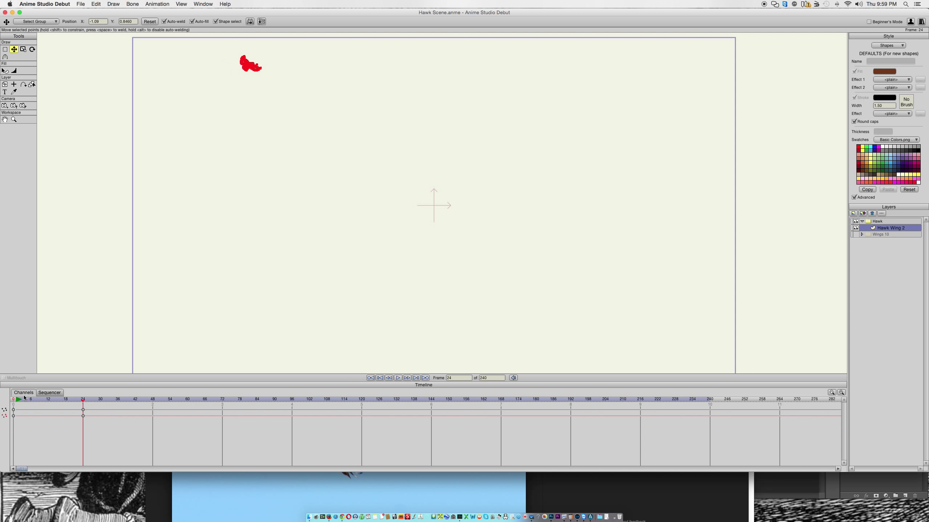
pyautogui.press('space')
pyautogui.press('space')
pyautogui.click(14, 401)
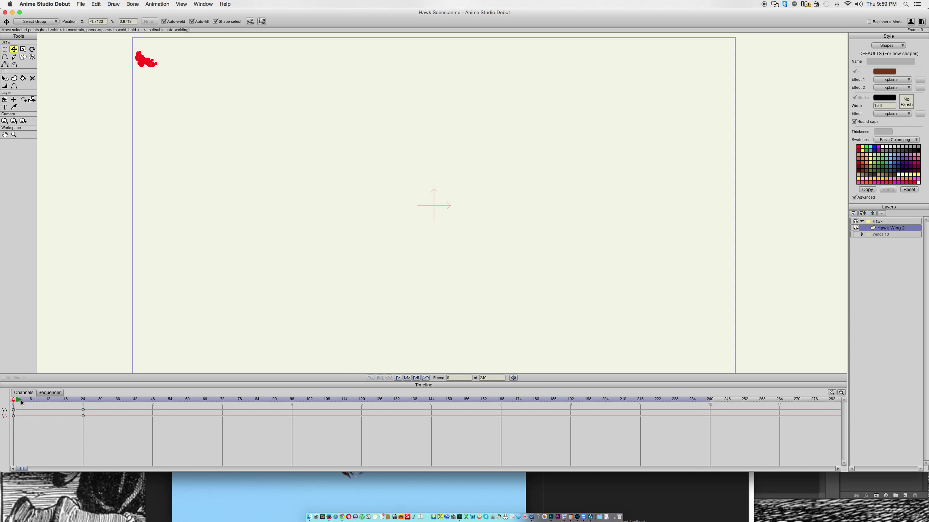
# Preview the frame 0 to 24 flight by stepping and playing from the start.
pyautogui.click(20, 400)
pyautogui.click(14, 402)
pyautogui.click(19, 400)
pyautogui.press('space')
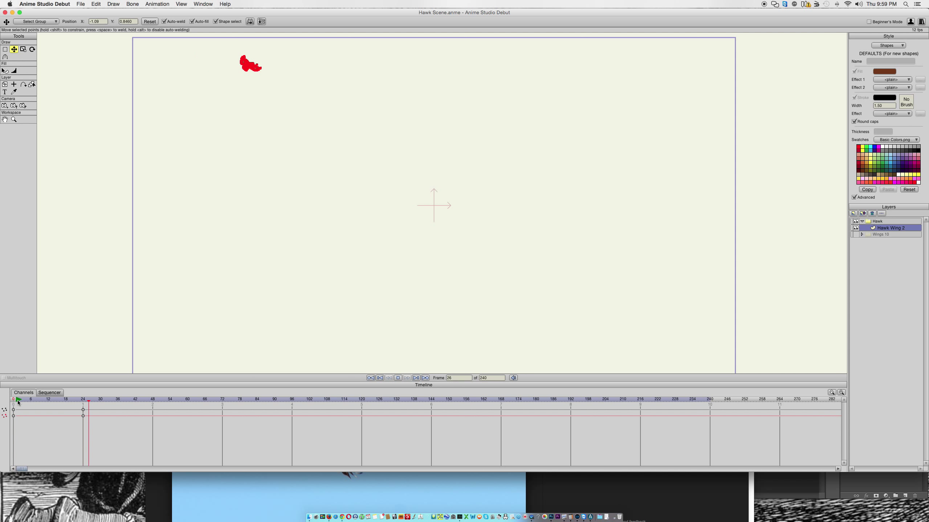
pyautogui.click(16, 401)
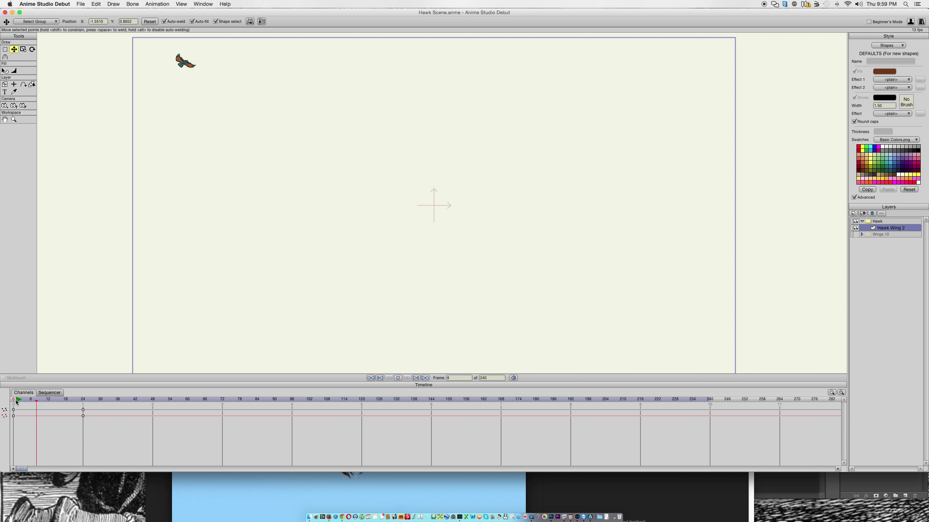
pyautogui.click(16, 402)
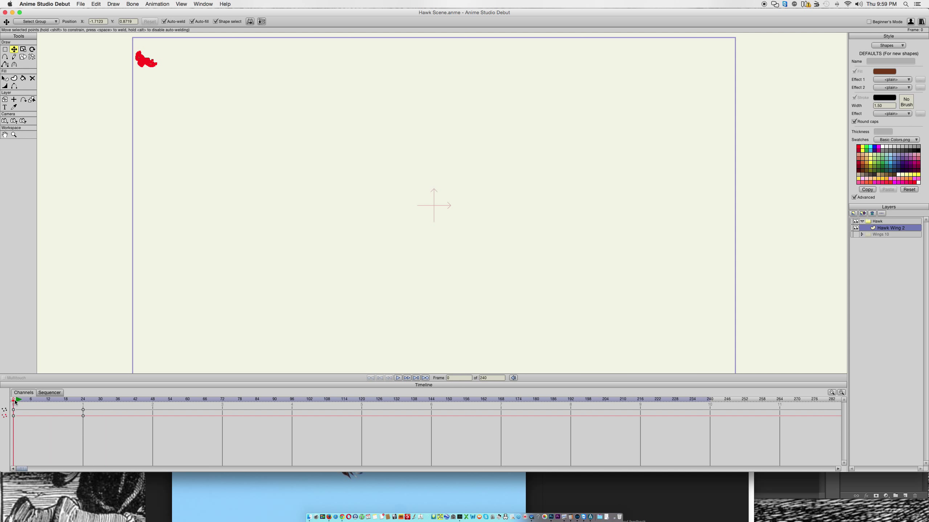
pyautogui.click(17, 402)
pyautogui.press('space')
# Drag the frame-24 keyframe to about frame 68 and replay the slower flight.
pyautogui.press('space')
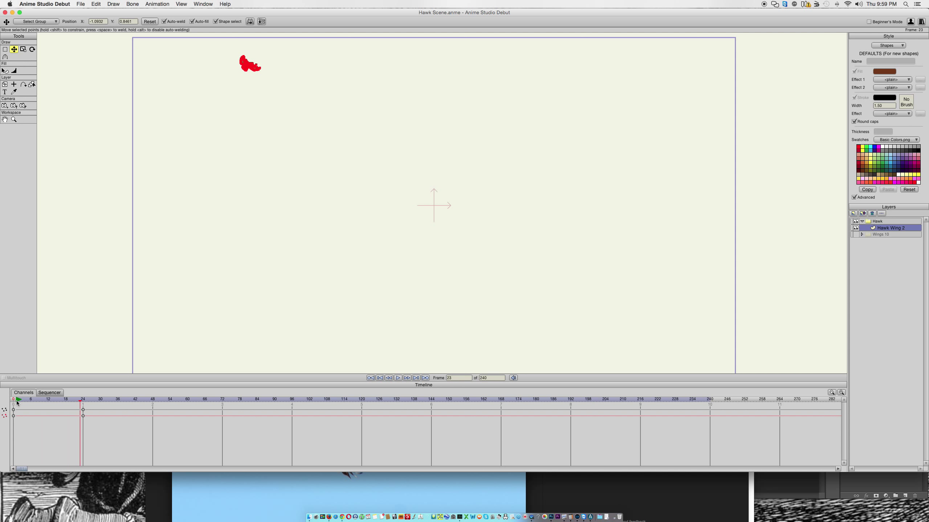
pyautogui.moveTo(84, 413); pyautogui.dragTo(208, 406)
pyautogui.press('space')
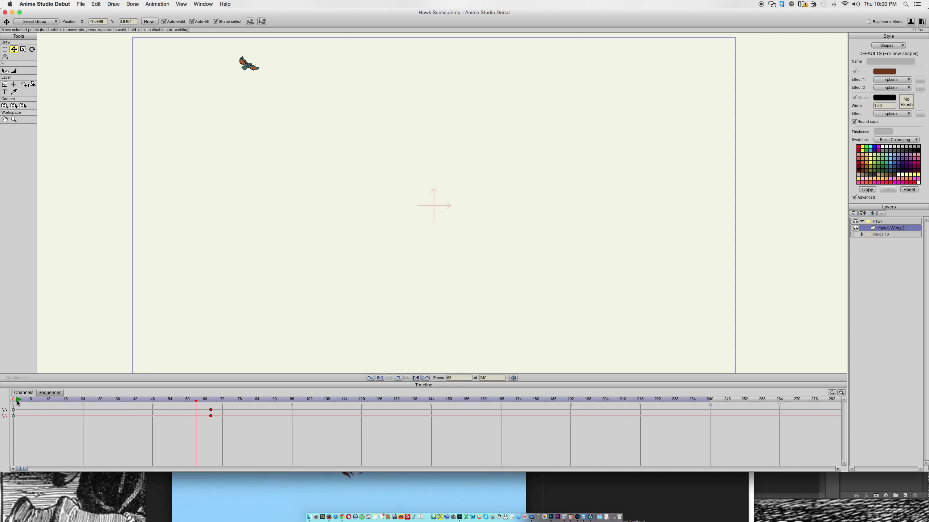
pyautogui.press('space')
pyautogui.click(18, 400)
pyautogui.press('space')
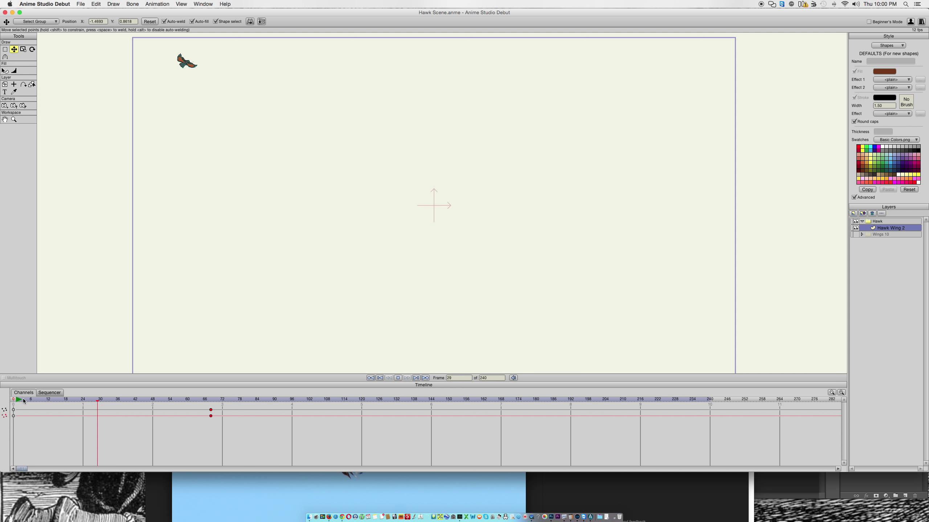
pyautogui.press('space')
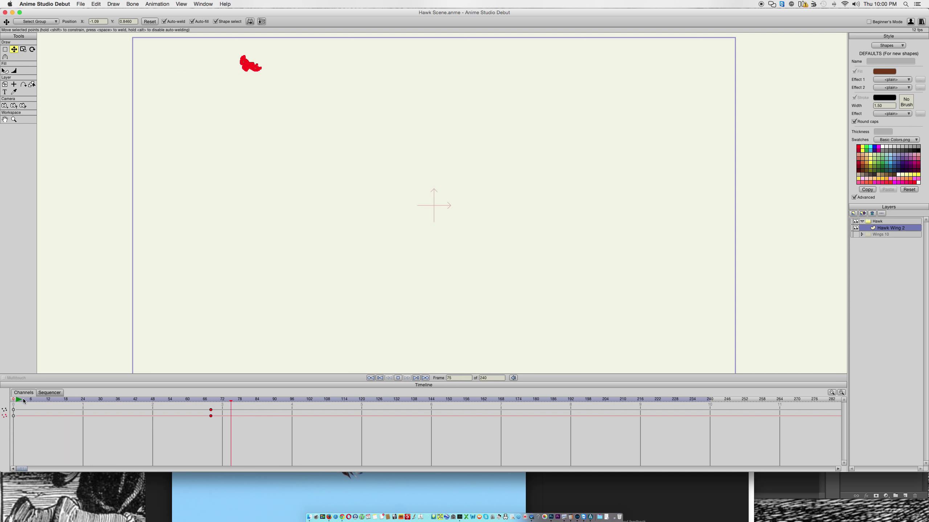
pyautogui.moveTo(214, 402)
pyautogui.mouseDown()
pyautogui.moveTo(9, 399)
pyautogui.moveTo(212, 399)
pyautogui.mouseUp()
# With the Hawk layer selected, play the flight and scrub through to frame 58.
pyautogui.click(879, 222)
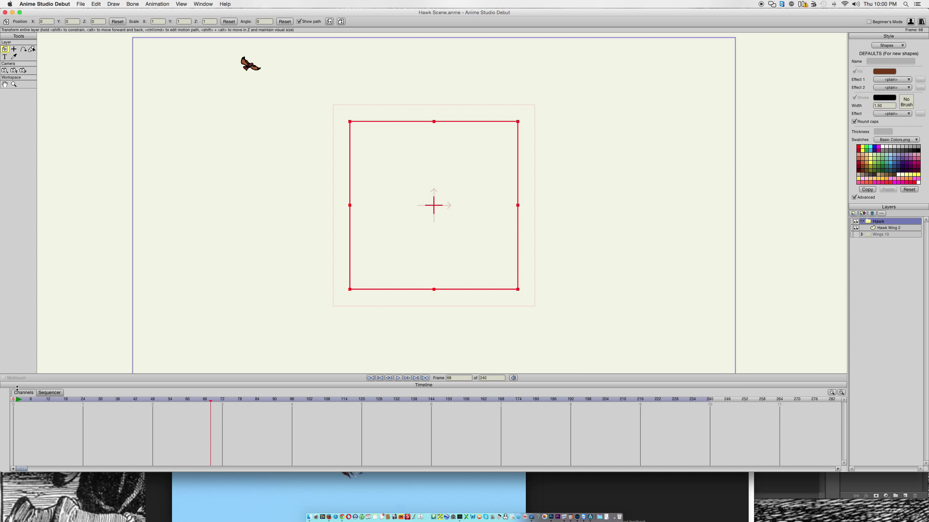
pyautogui.click(16, 401)
pyautogui.click(14, 402)
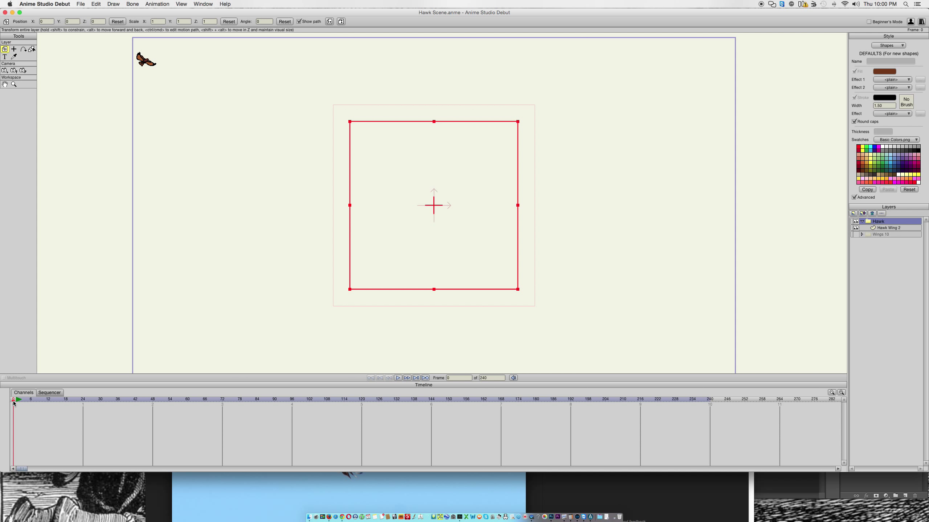
pyautogui.click(16, 400)
pyautogui.press('space')
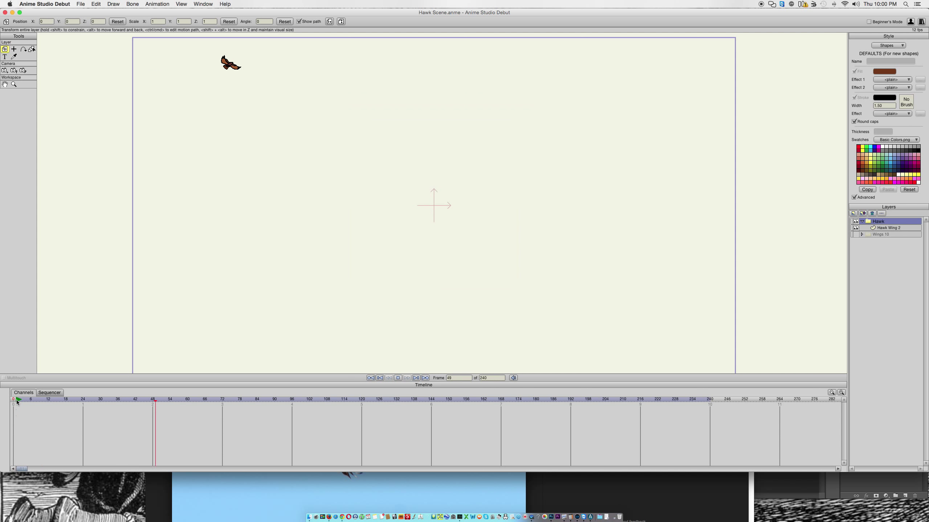
pyautogui.press('space')
pyautogui.moveTo(17, 401); pyautogui.dragTo(178, 398)
# Reselect the Hawk Wing 2 layer, advance to frame 67, and pan the hawk into view.
pyautogui.click(875, 226)
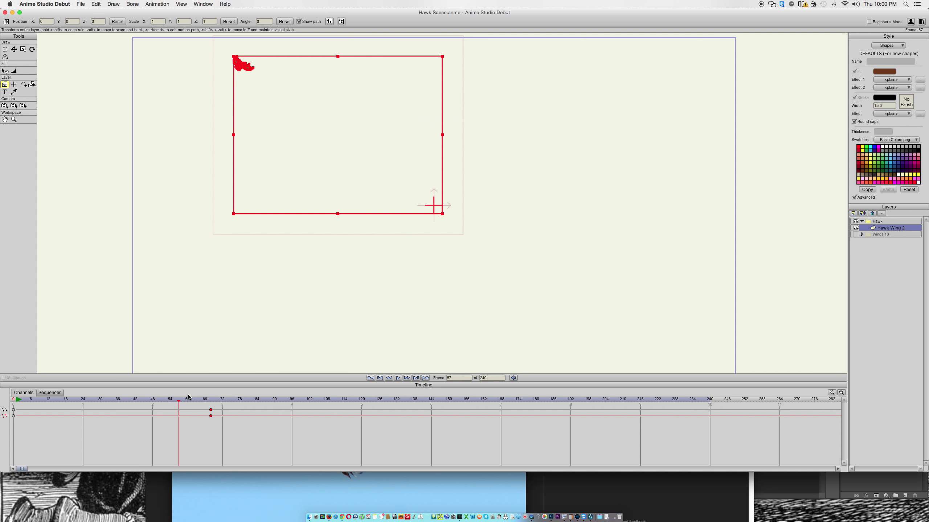
pyautogui.moveTo(189, 400); pyautogui.dragTo(223, 402)
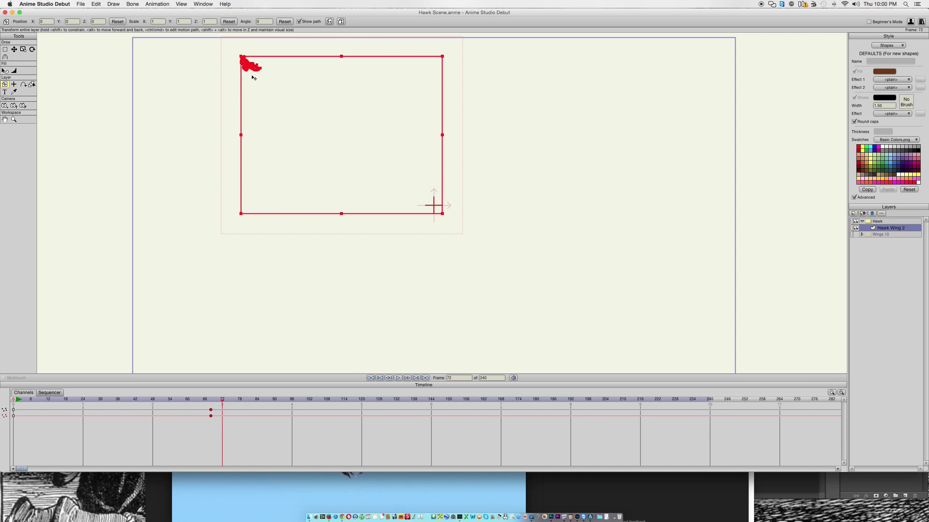
pyautogui.scroll(1, 238, 72)
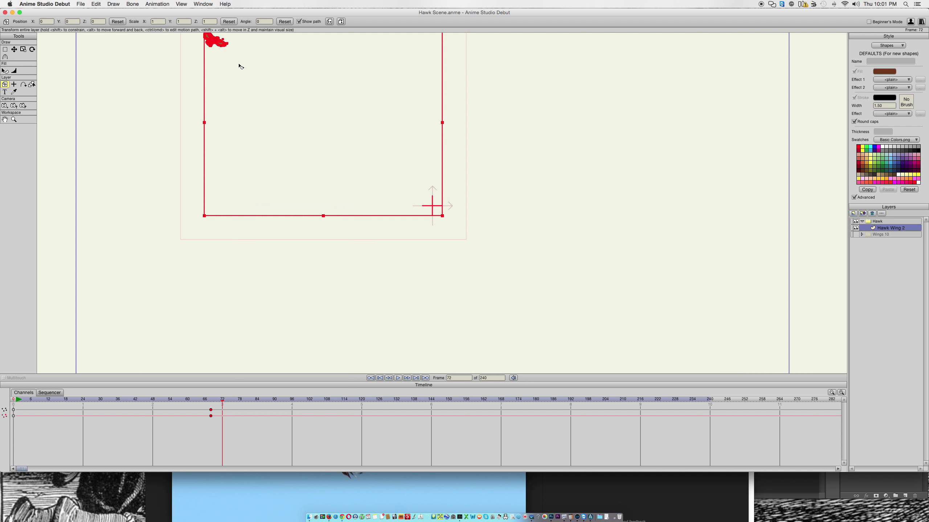
pyautogui.moveTo(194, 75); pyautogui.dragTo(319, 233)
pyautogui.scroll(10, 300, 177)
pyautogui.moveTo(446, 171); pyautogui.dragTo(659, 182)
pyautogui.moveTo(166, 164); pyautogui.dragTo(677, 159)
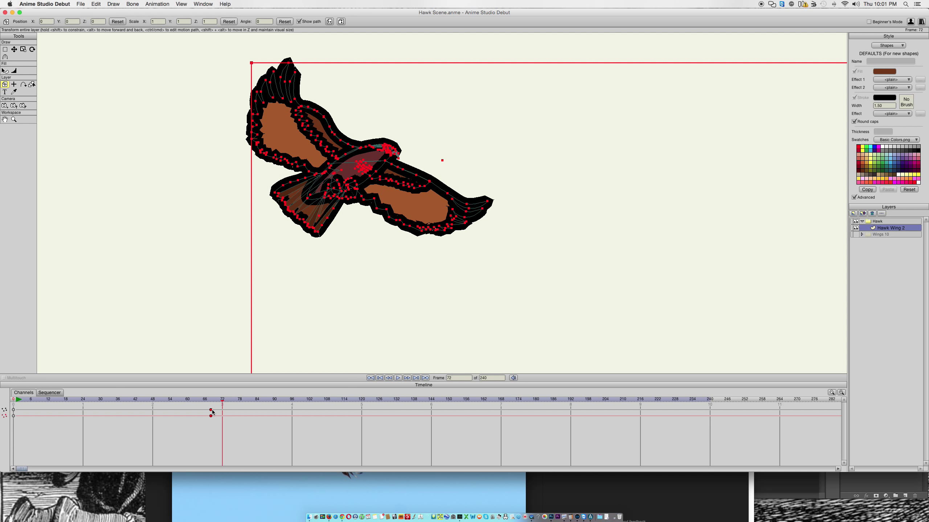
# Zoom in and out and pan the canvas to inspect the tiny hawk.
pyautogui.scroll(-5, 297, 289)
pyautogui.scroll(5, 297, 289)
pyautogui.scroll(-15, 296, 289)
pyautogui.scroll(8, 296, 289)
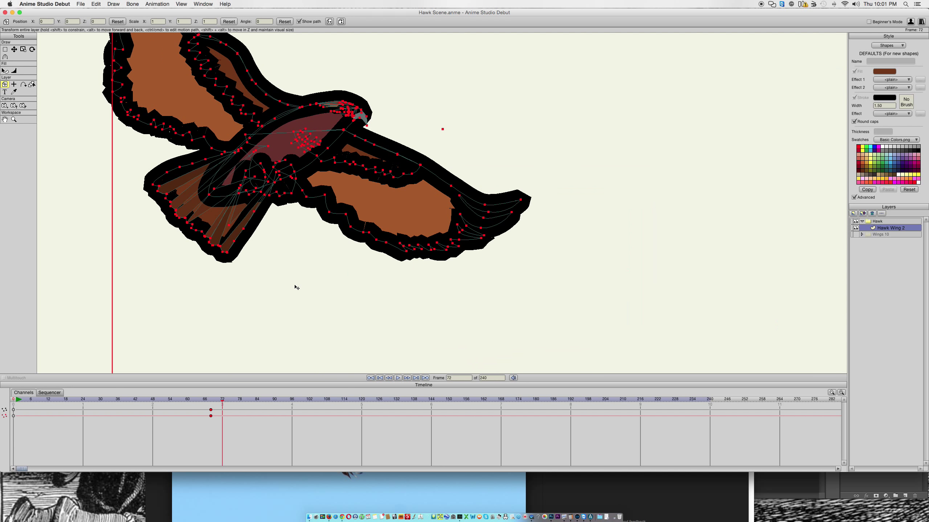
pyautogui.scroll(-5, 296, 288)
pyautogui.scroll(-5, 296, 287)
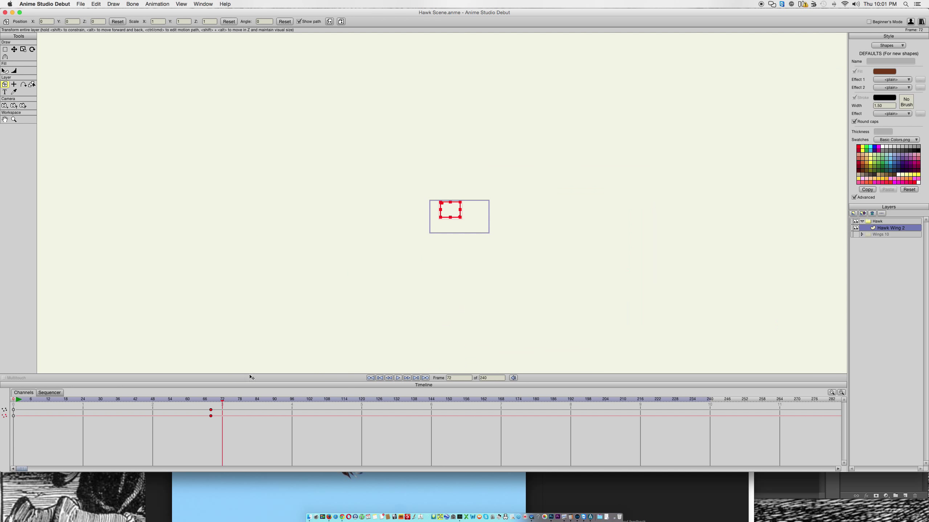
pyautogui.scroll(8, 531, 213)
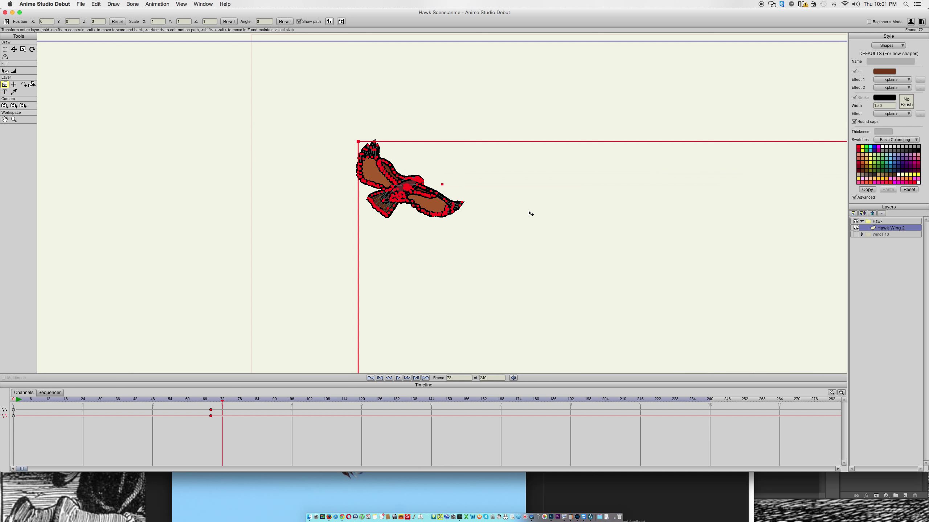
pyautogui.scroll(3, 531, 213)
pyautogui.scroll(-8, 530, 213)
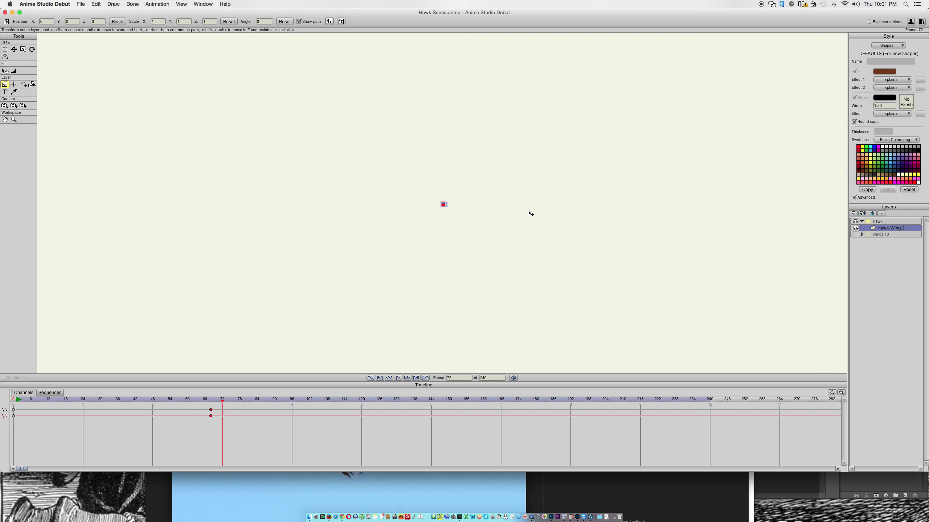
pyautogui.moveTo(568, 226); pyautogui.dragTo(408, 66)
pyautogui.scroll(-2, 387, 115)
pyautogui.scroll(4, 371, 160)
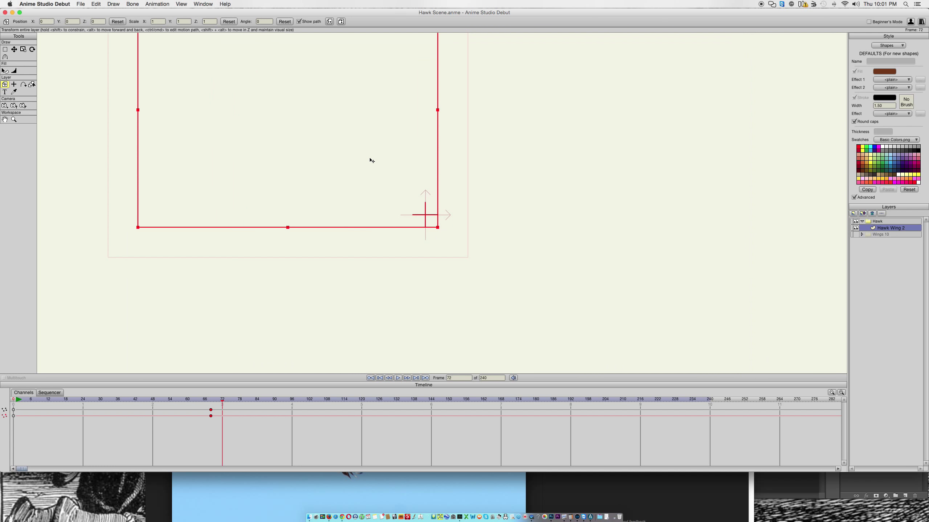
pyautogui.scroll(-3, 371, 160)
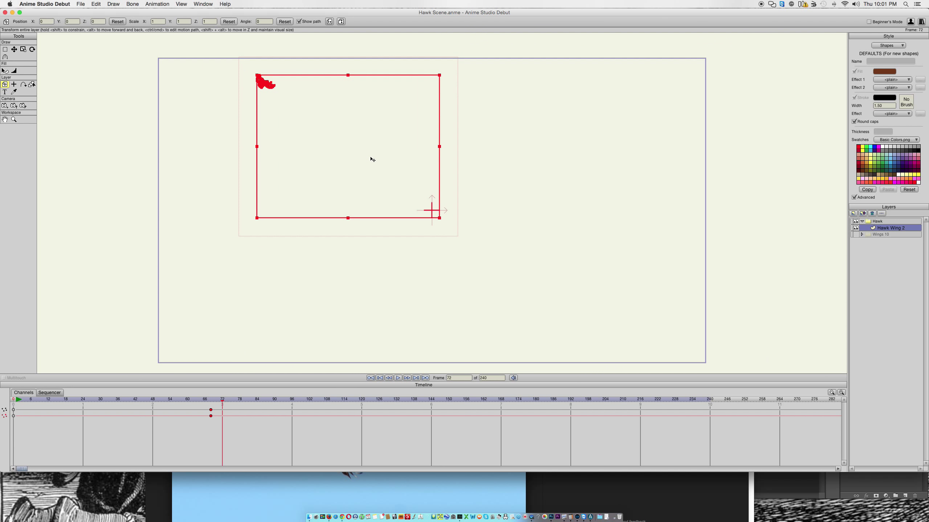
pyautogui.scroll(-2, 372, 159)
# At frame 127, scale the tiny hawk up and move it down and to the right.
pyautogui.moveTo(226, 402); pyautogui.dragTo(362, 400)
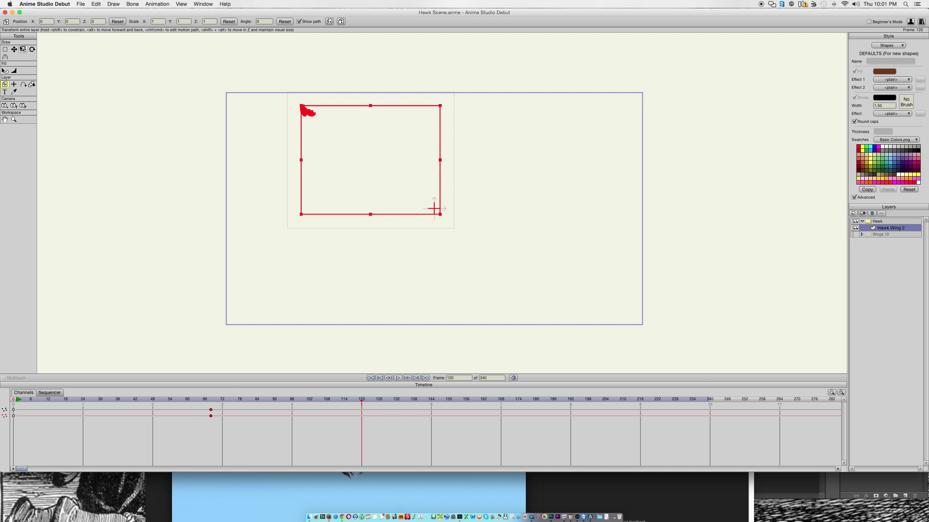
pyautogui.moveTo(363, 403); pyautogui.dragTo(382, 402)
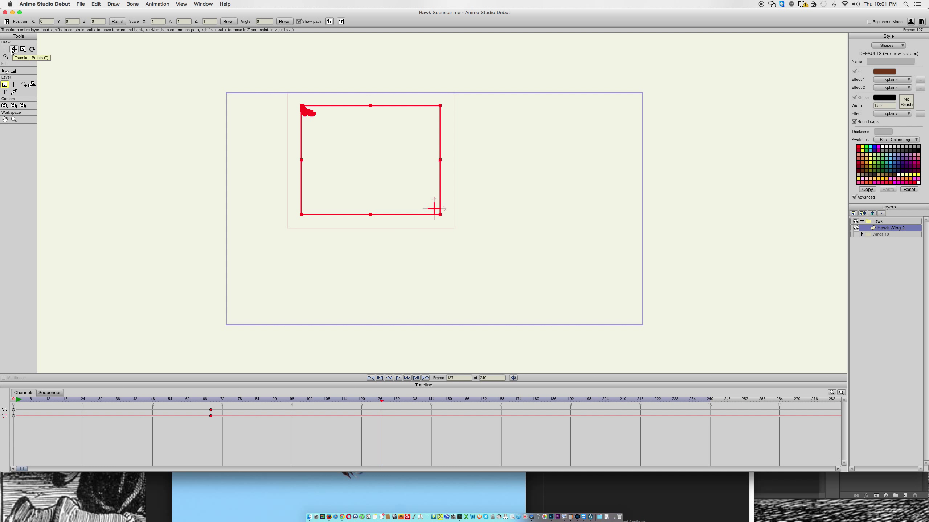
pyautogui.click(23, 49)
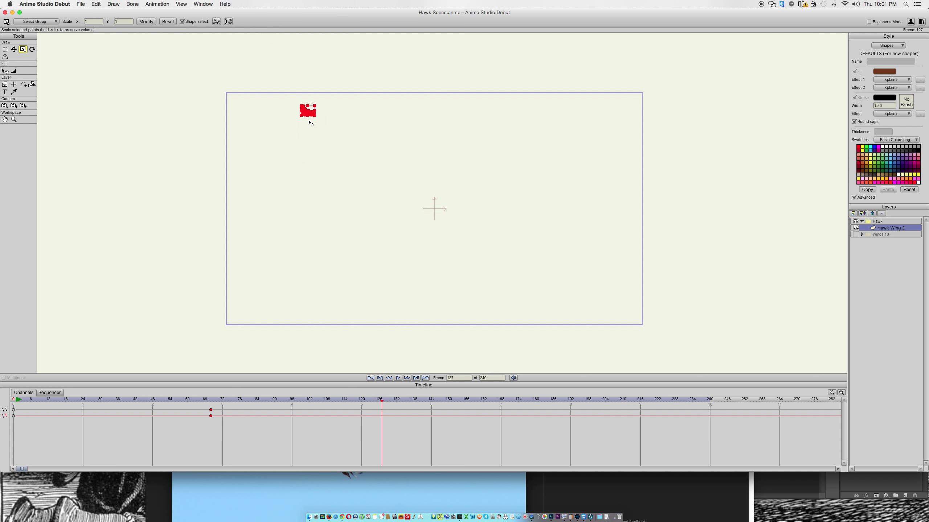
pyautogui.moveTo(316, 118); pyautogui.dragTo(683, 269)
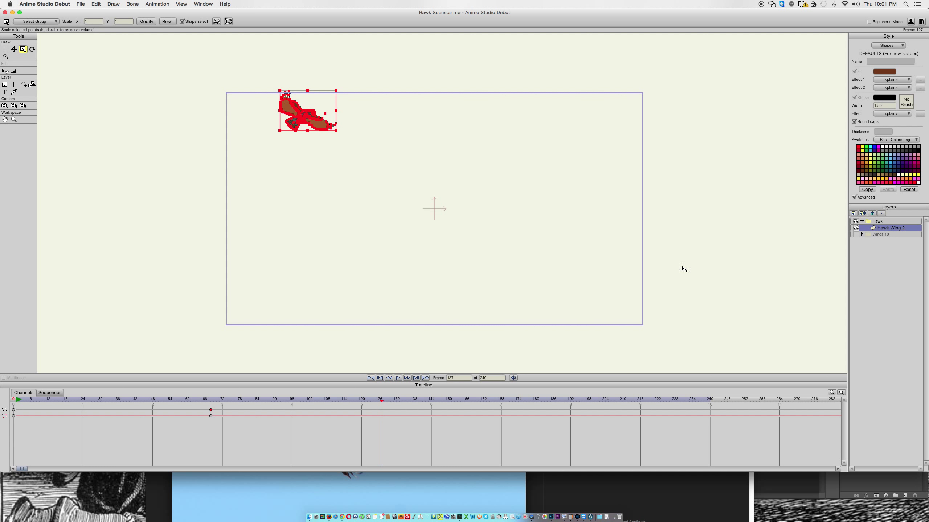
pyautogui.click(14, 49)
pyautogui.moveTo(319, 128); pyautogui.dragTo(346, 177)
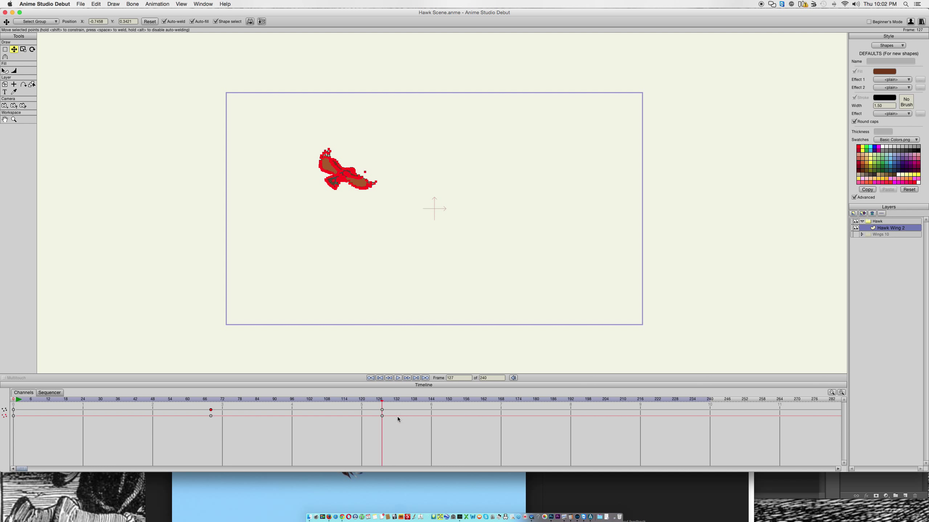
# Play the hawk's flight several times with the Hawk layer selected, stopping near frame 77.
pyautogui.click(17, 403)
pyautogui.click(855, 221)
pyautogui.press('space')
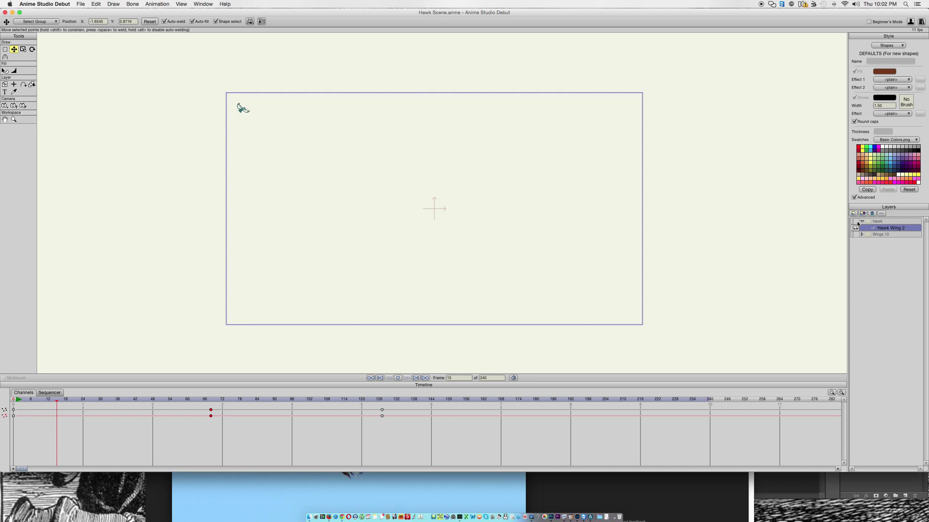
pyautogui.press('space')
pyautogui.click(871, 222)
pyautogui.press('space')
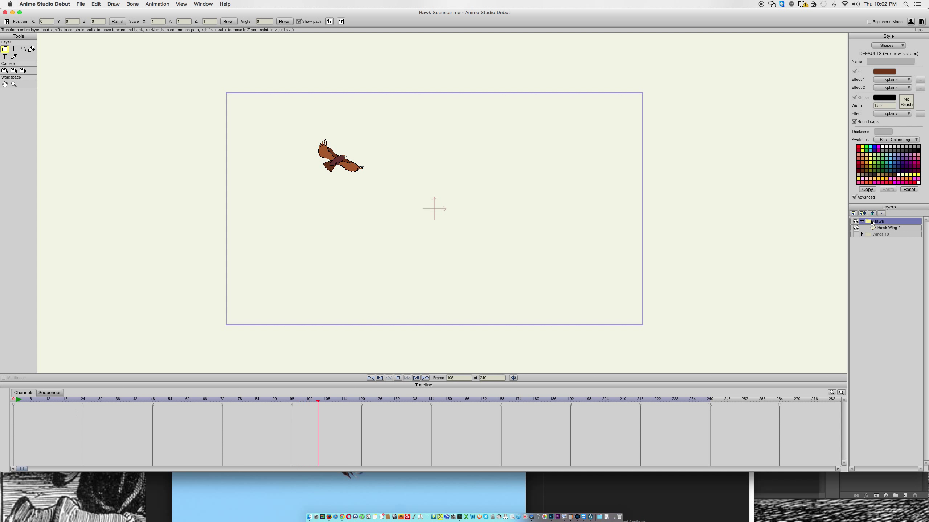
pyautogui.press('space')
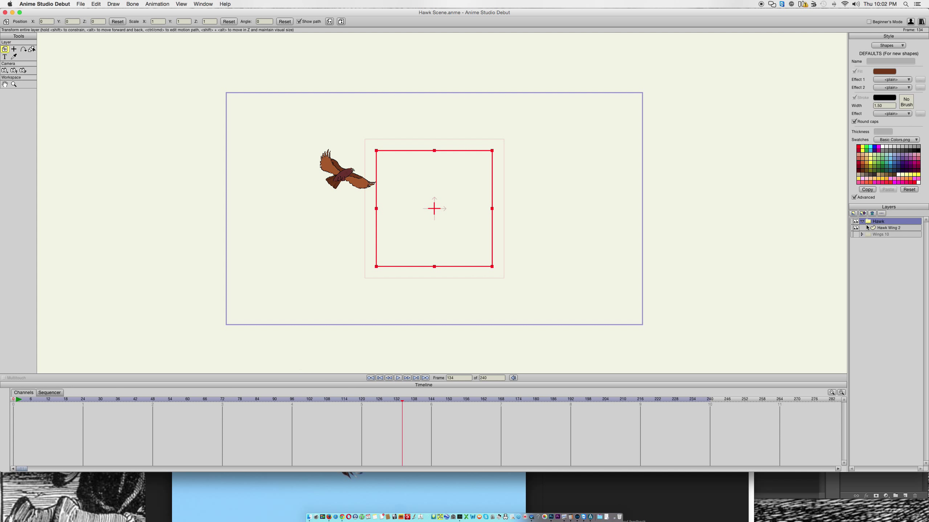
pyautogui.click(17, 400)
pyautogui.press('space')
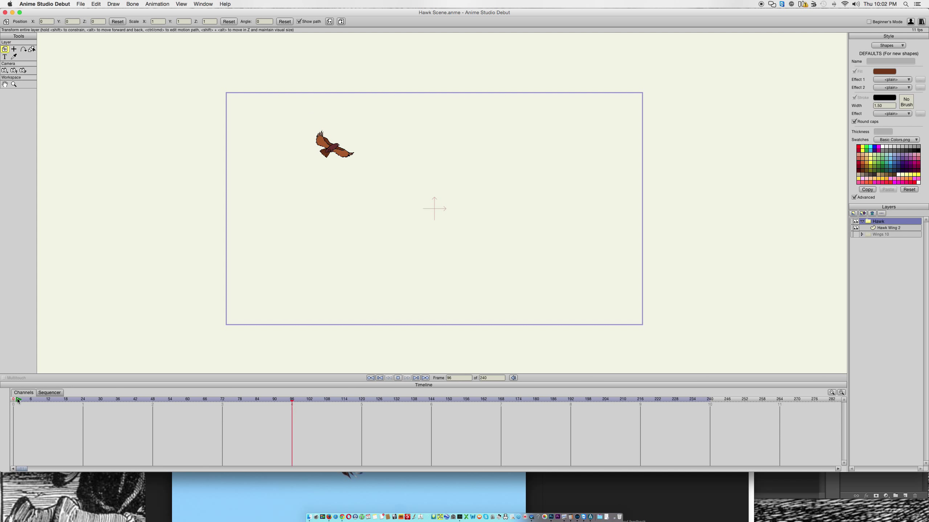
pyautogui.press('space')
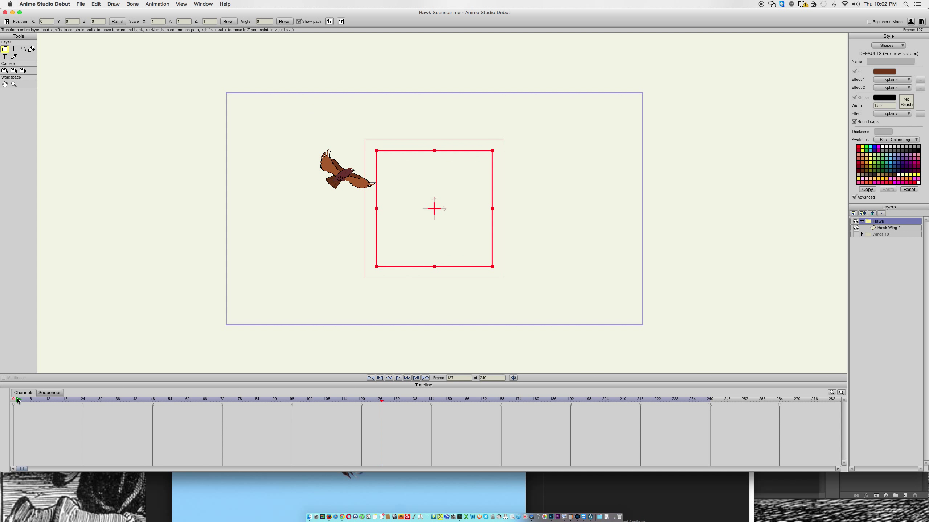
pyautogui.press('space')
pyautogui.press('space')
pyautogui.moveTo(377, 400); pyautogui.dragTo(376, 369)
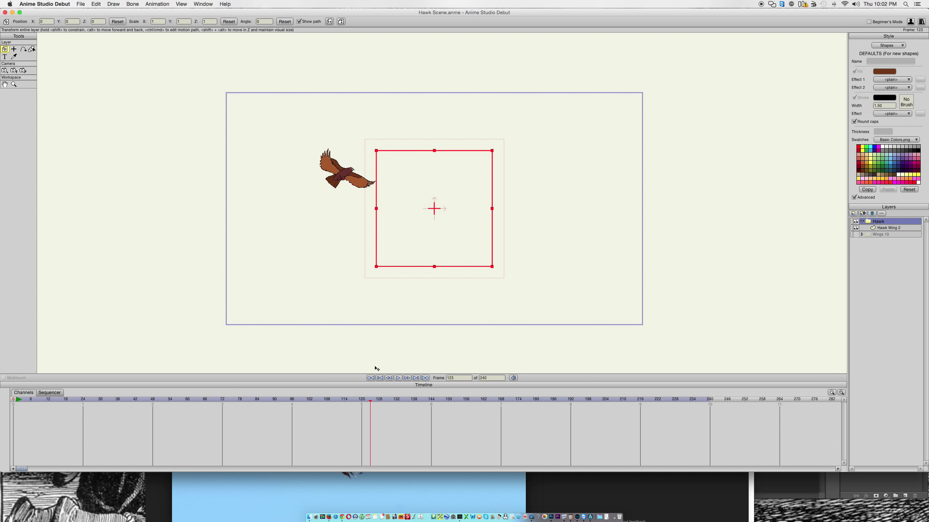
# Select Hawk Wing 2 at the frame-127 keyframe, frame the hawk close up, and bring up the reference photo.
pyautogui.click(881, 228)
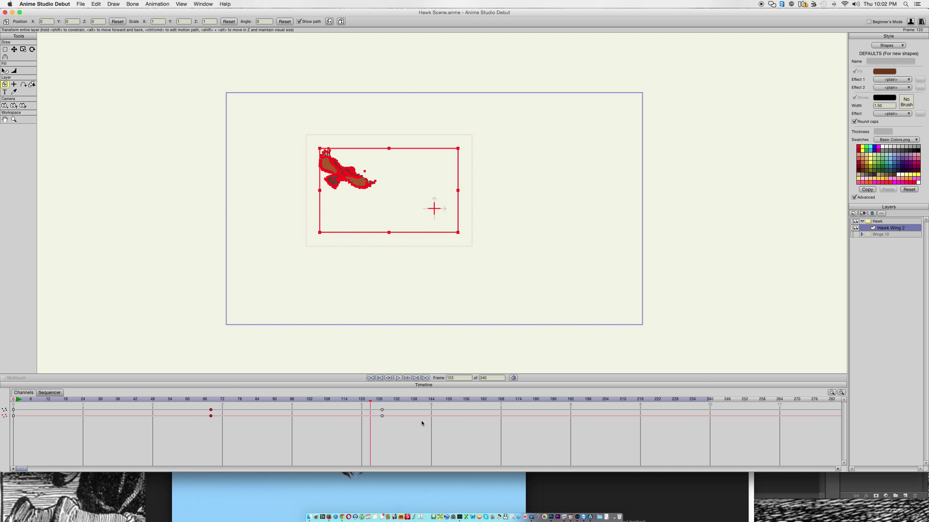
pyautogui.click(381, 400)
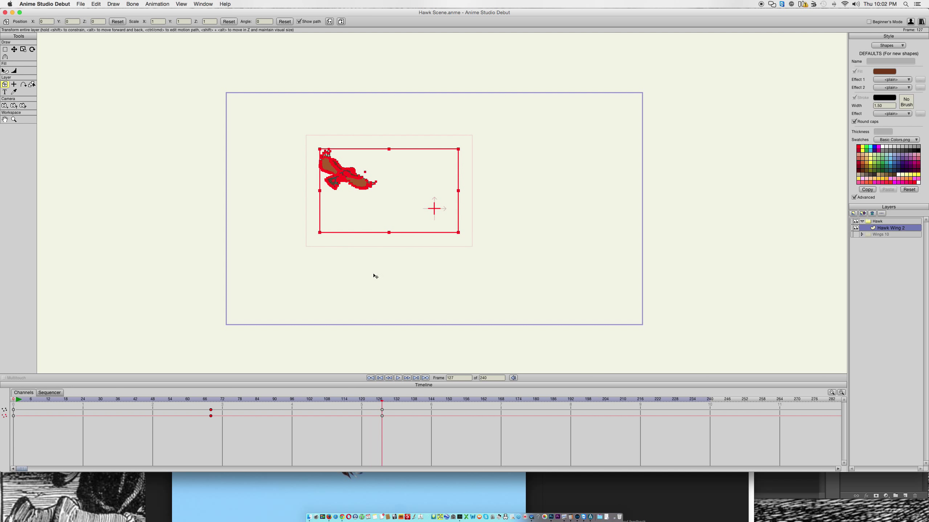
pyautogui.scroll(4, 315, 194)
pyautogui.moveTo(247, 162); pyautogui.dragTo(360, 247)
pyautogui.scroll(10, 360, 246)
pyautogui.scroll(-20, 360, 246)
pyautogui.scroll(-10, 420, 230)
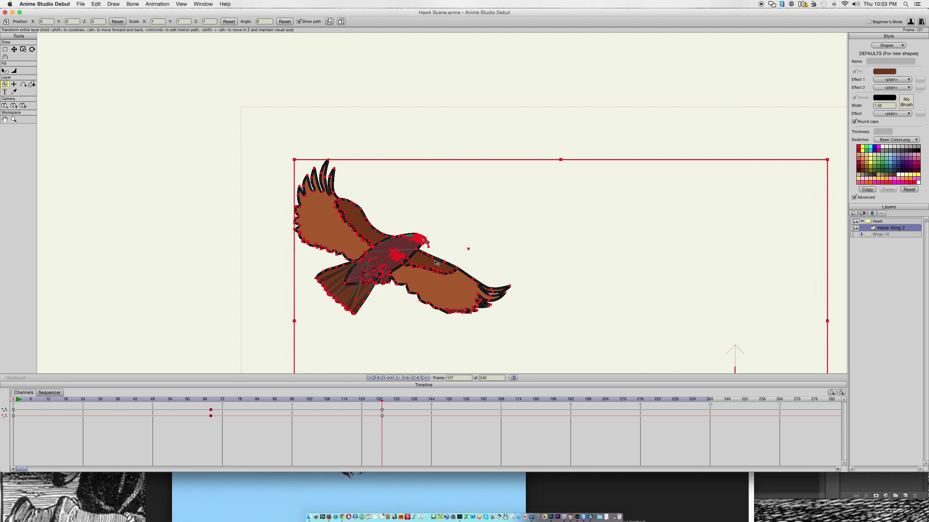
pyautogui.scroll(10, 421, 275)
pyautogui.scroll(-8, 518, 154)
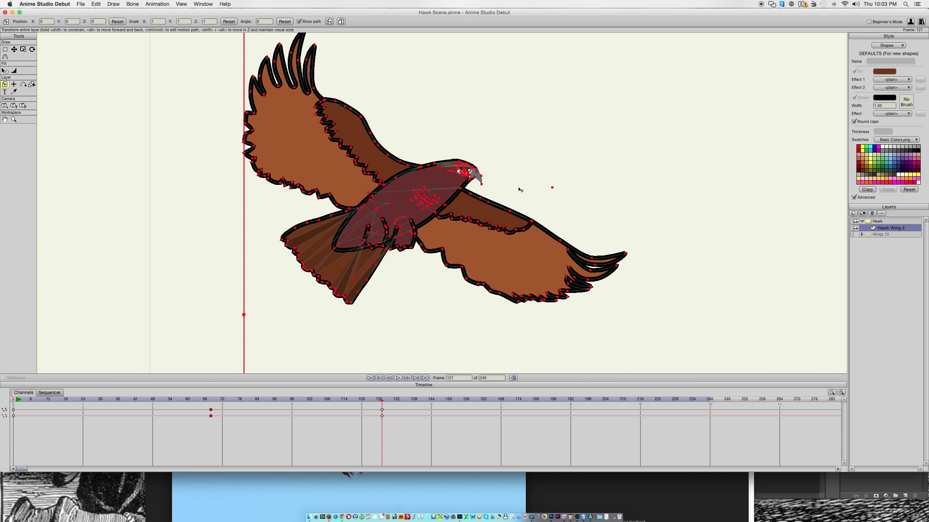
pyautogui.moveTo(518, 188); pyautogui.dragTo(519, 219)
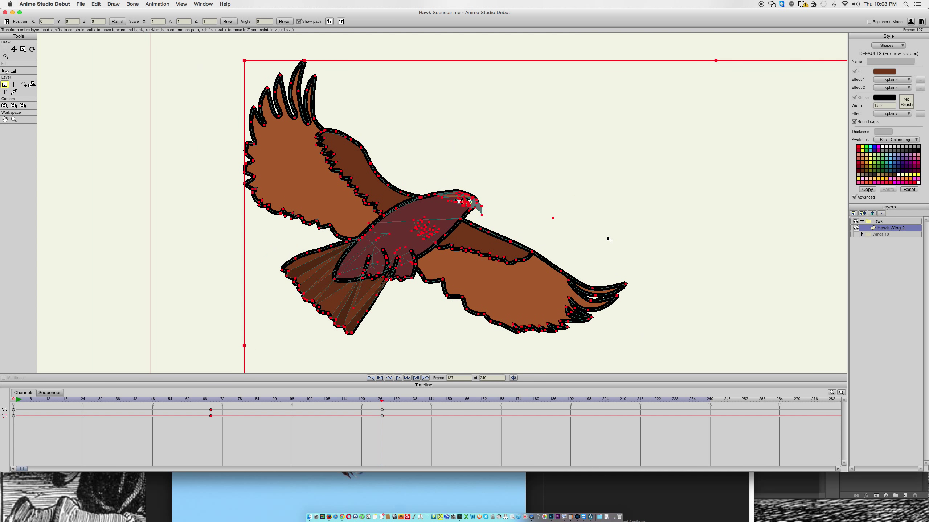
pyautogui.click(296, 480)
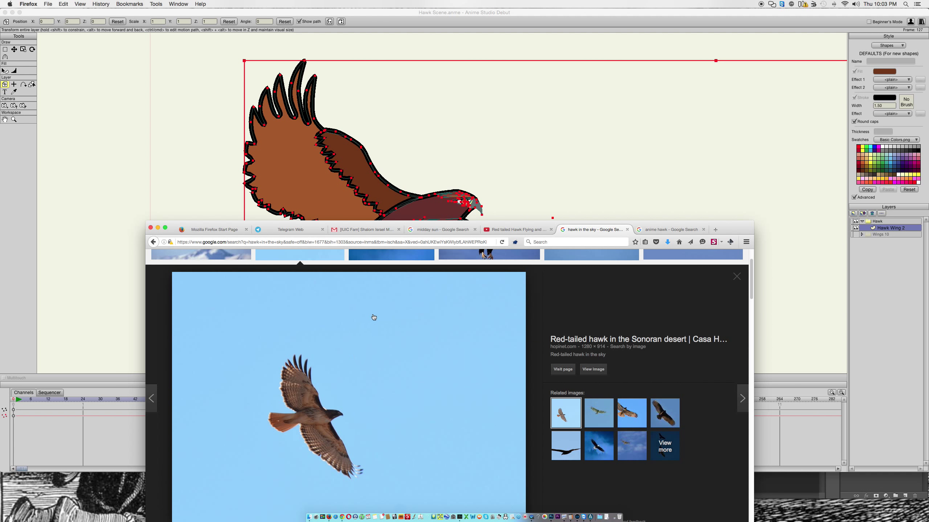
# Scroll through the 'hawk in the sky' image results and preview the two-hawks photo.
pyautogui.scroll(5, 373, 317)
pyautogui.scroll(-8, 669, 374)
pyautogui.scroll(-10, 669, 373)
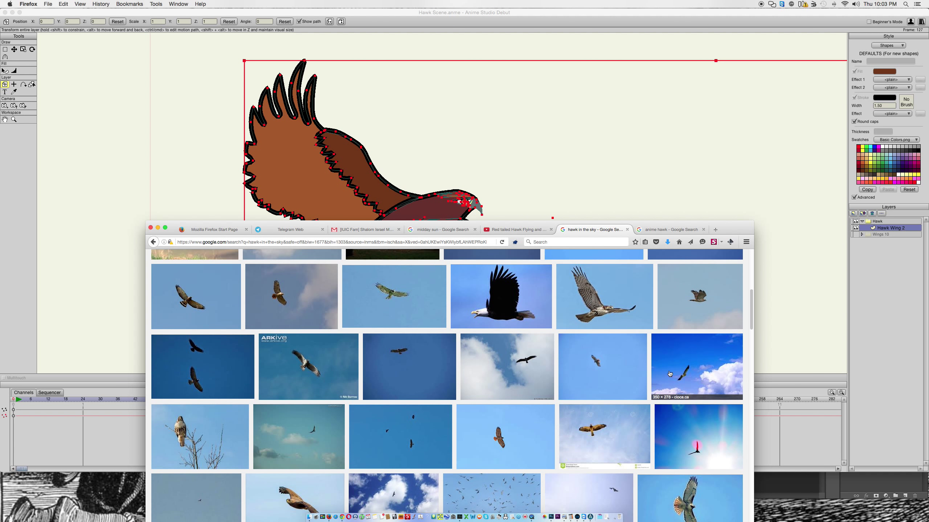
pyautogui.scroll(-1, 669, 373)
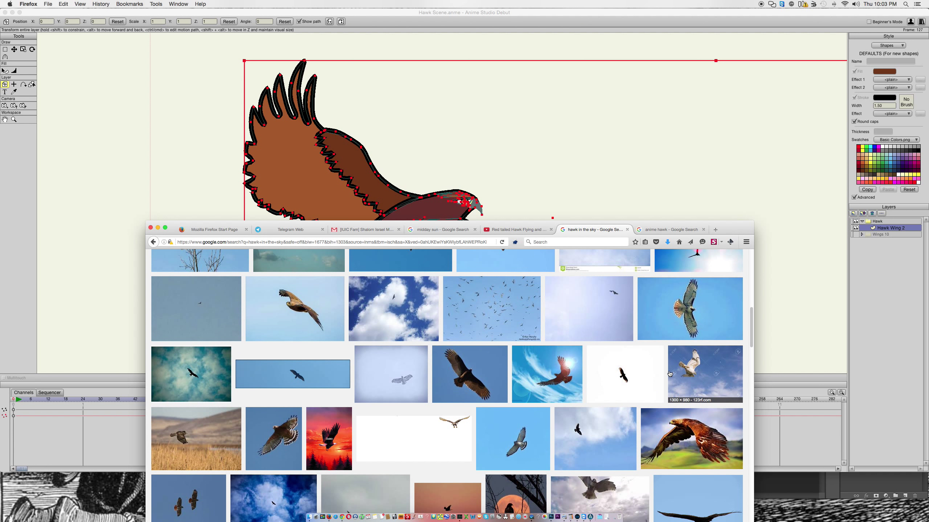
pyautogui.scroll(-2, 669, 374)
pyautogui.scroll(-5, 669, 373)
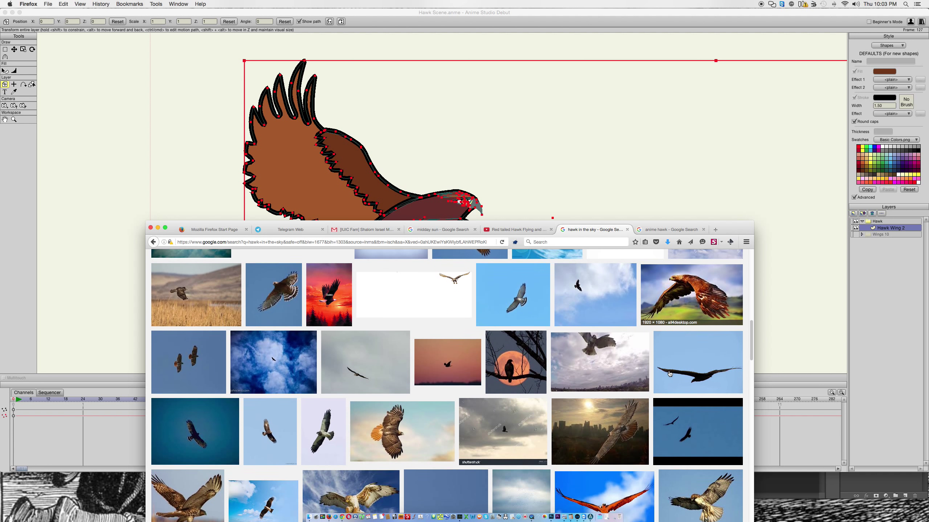
pyautogui.scroll(-9, 669, 374)
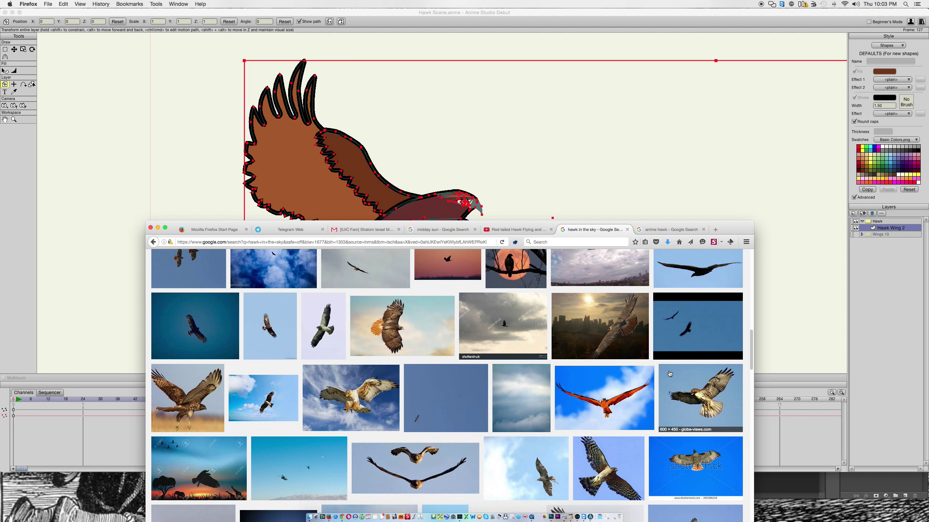
pyautogui.click(414, 309)
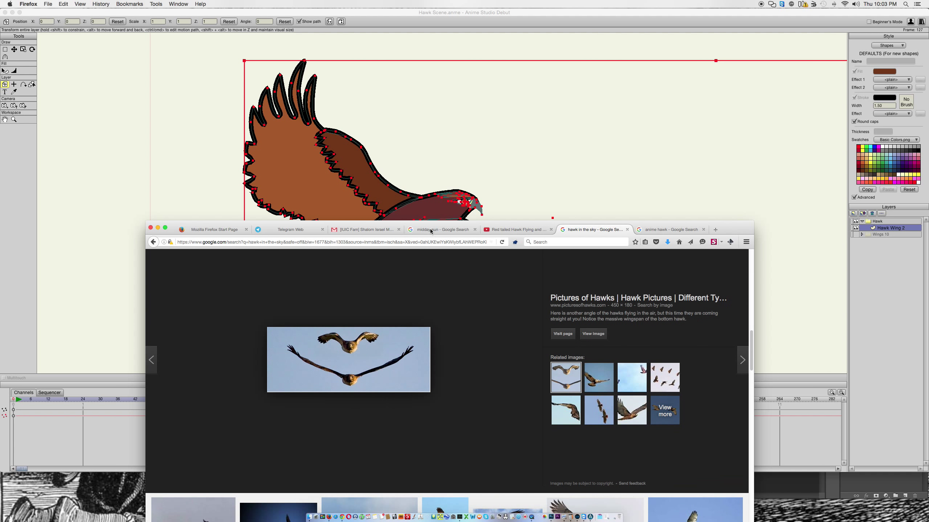
# Compare the two-hawks photo against the drawing, then return to the hawk drawing.
pyautogui.click(511, 169)
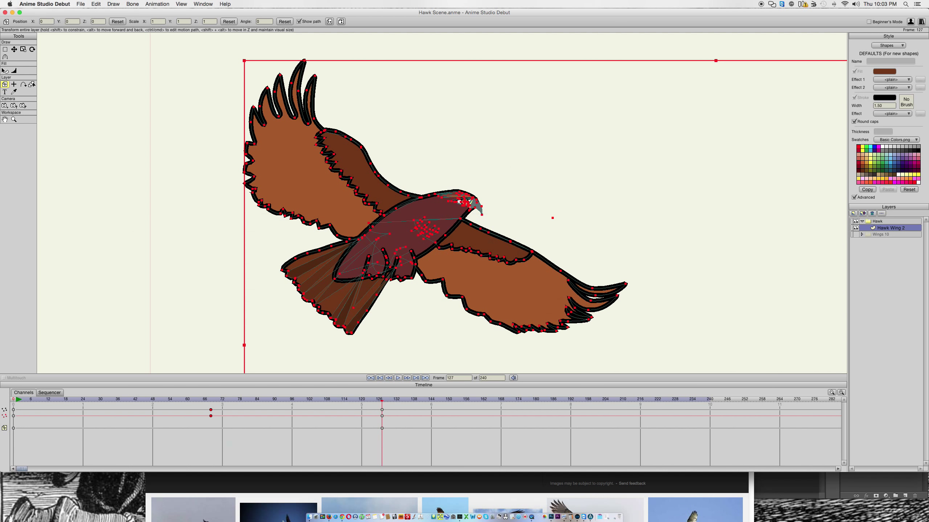
pyautogui.click(295, 502)
pyautogui.scroll(-8, 372, 360)
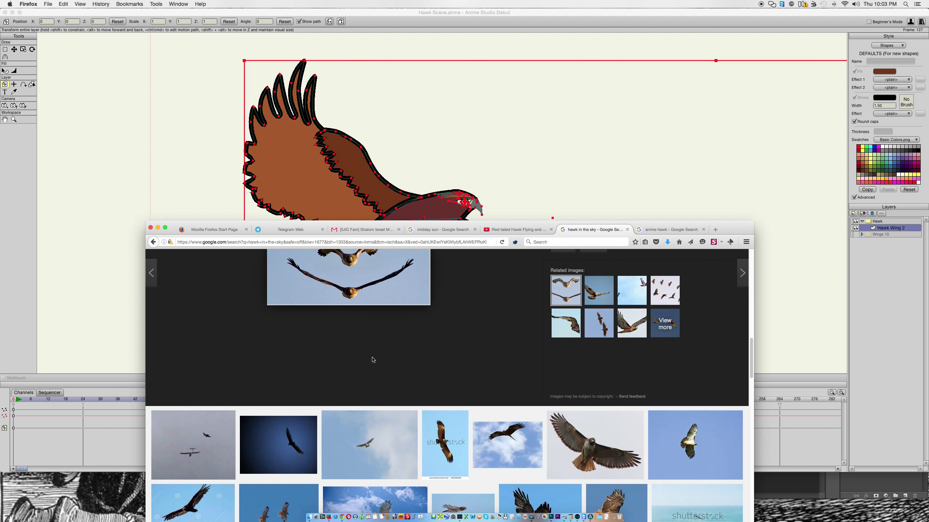
pyautogui.scroll(-5, 371, 357)
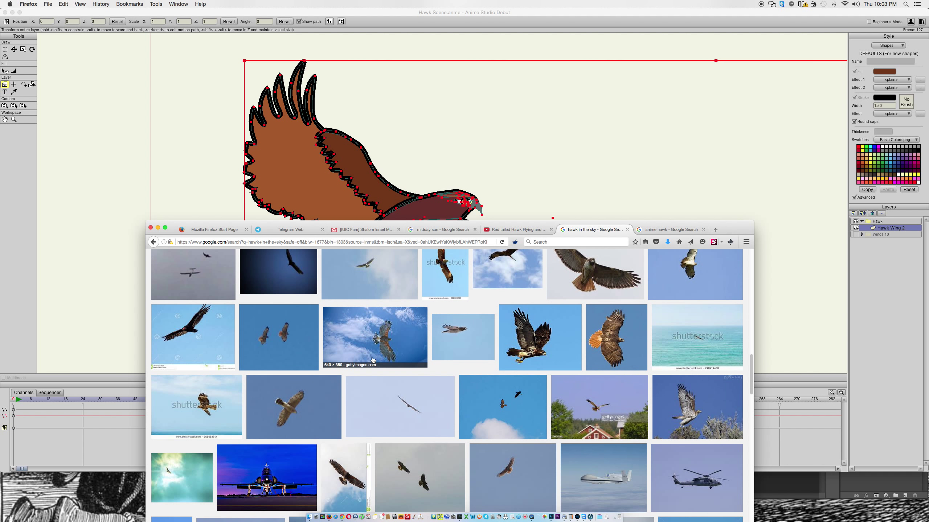
pyautogui.scroll(8, 371, 357)
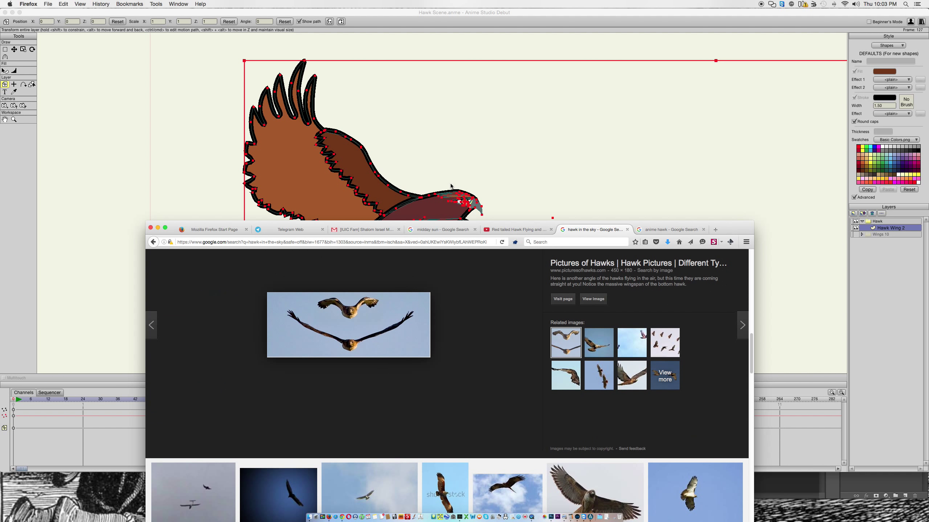
pyautogui.click(470, 135)
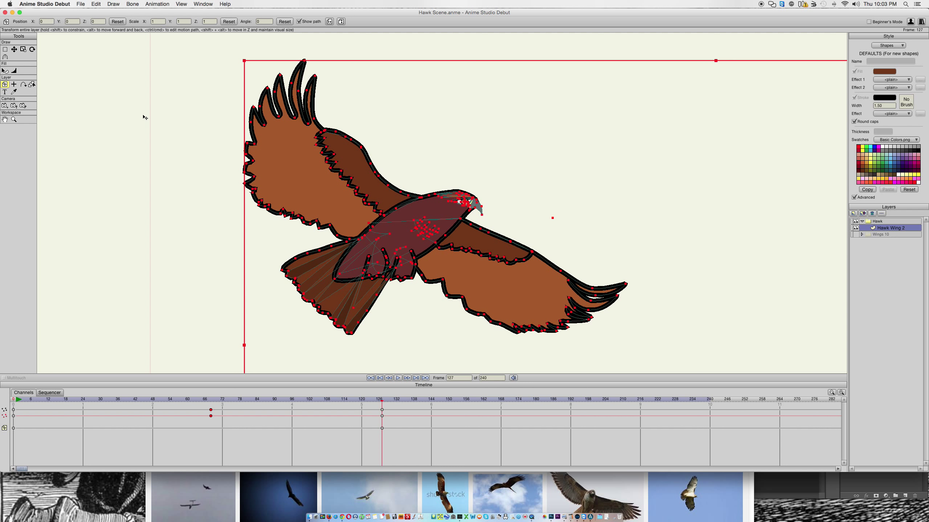
# Pull a point on the upper-left wing's left edge inward to notch it.
pyautogui.click(13, 49)
pyautogui.doubleClick(313, 83)
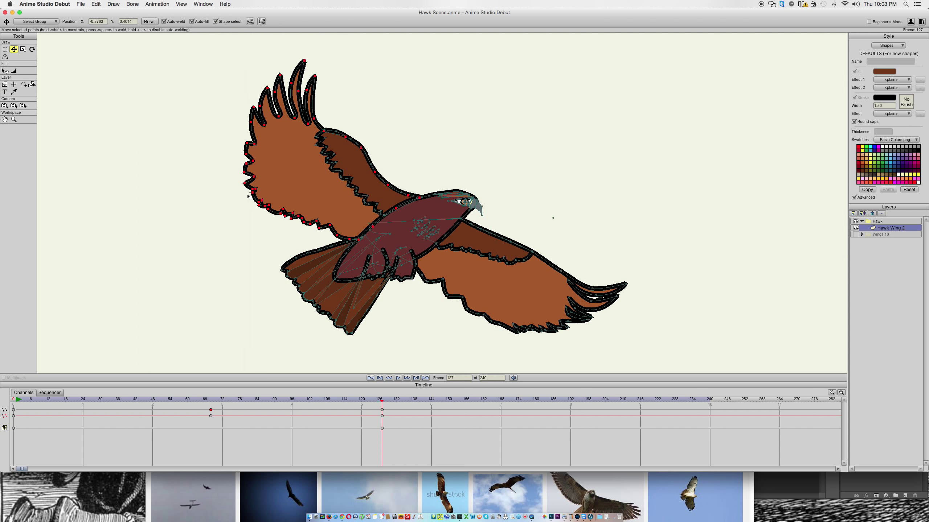
pyautogui.click(215, 163)
pyautogui.press('g')
pyautogui.moveTo(189, 153); pyautogui.dragTo(313, 228)
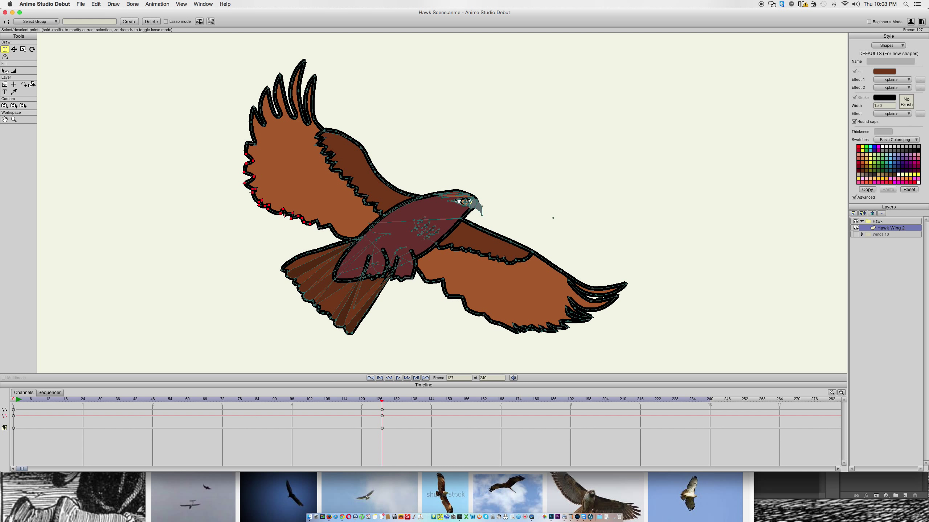
pyautogui.press('t')
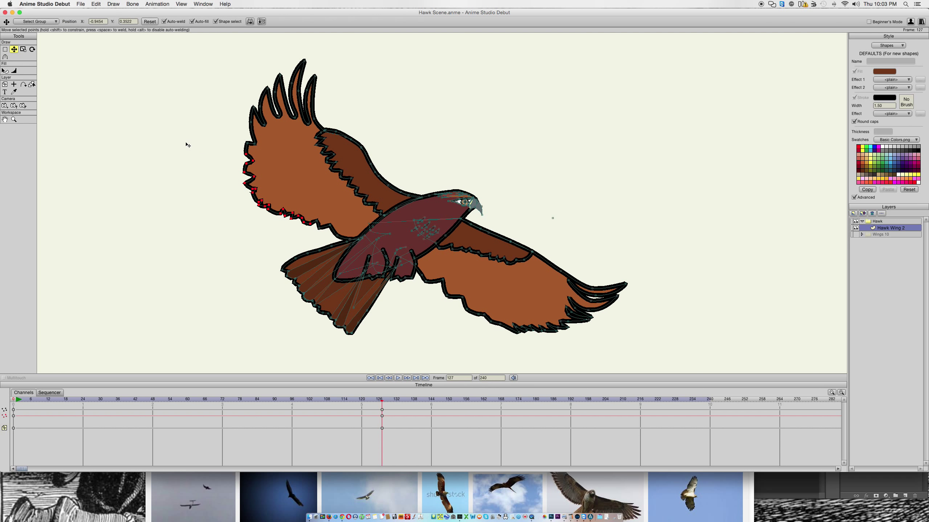
pyautogui.click(246, 156)
pyautogui.click(253, 156)
pyautogui.click(224, 181)
pyautogui.click(255, 182)
pyautogui.click(255, 178)
pyautogui.moveTo(256, 180); pyautogui.dragTo(276, 167)
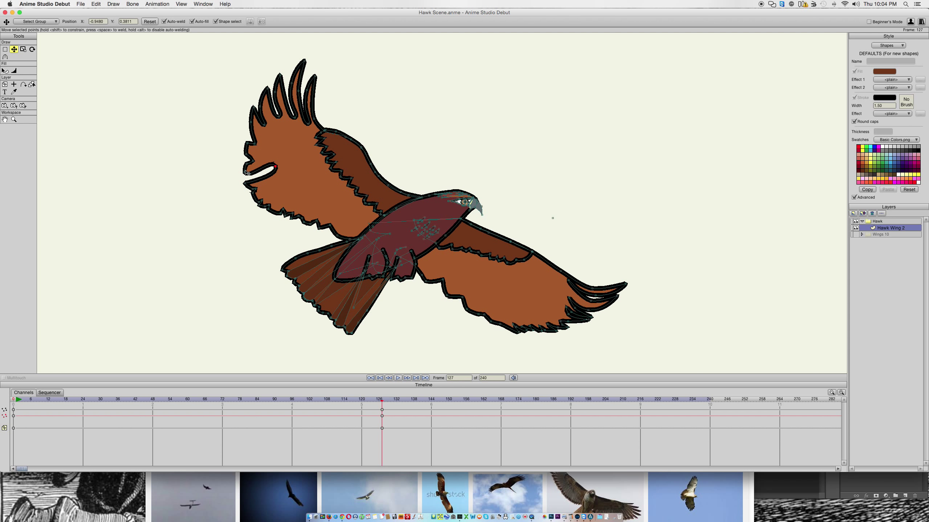
# Drag a single body outline point down-left to reshape the body at frame 127.
pyautogui.doubleClick(432, 199)
pyautogui.moveTo(469, 211); pyautogui.dragTo(432, 274)
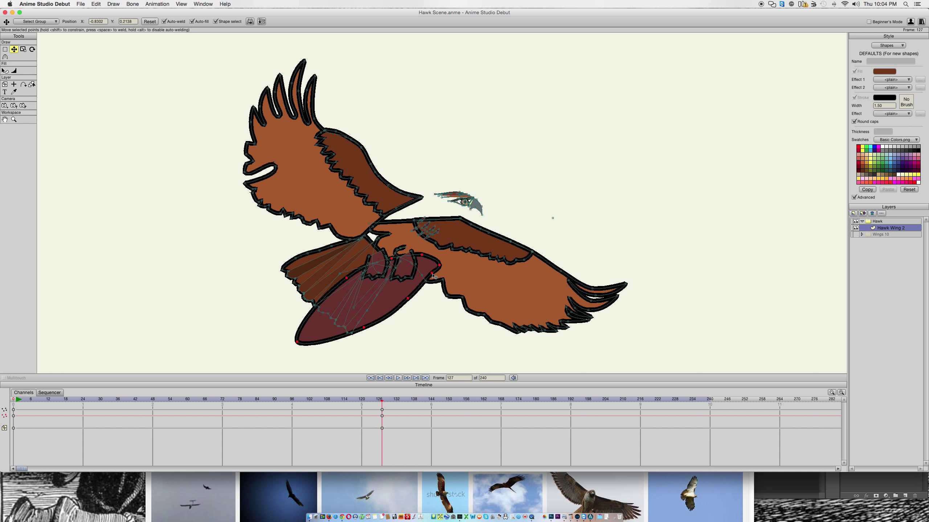
pyautogui.press('super+z')
pyautogui.click(446, 237)
pyautogui.moveTo(445, 236); pyautogui.dragTo(434, 253)
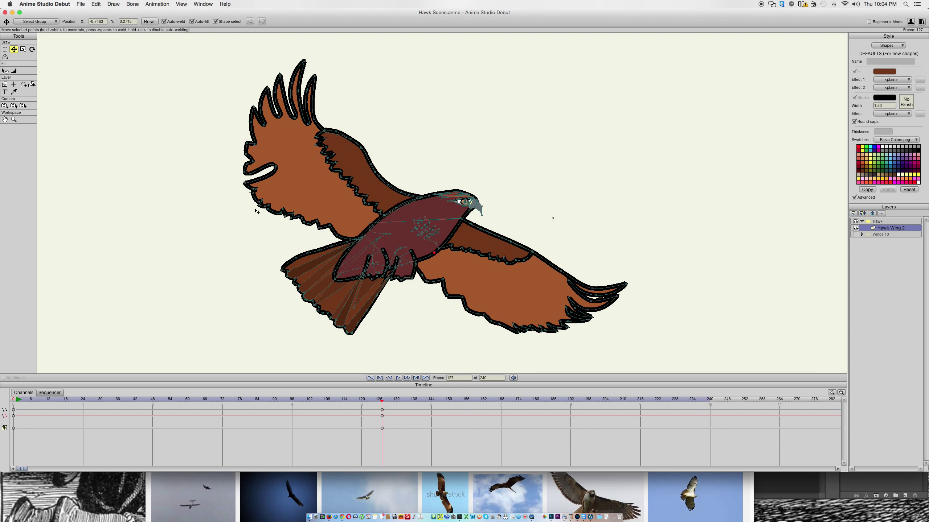
pyautogui.click(275, 167)
# Uncheck 'Enable drawing tools only on frame 0' in Anime Studio Debut's Preferences.
pyautogui.click(52, 3)
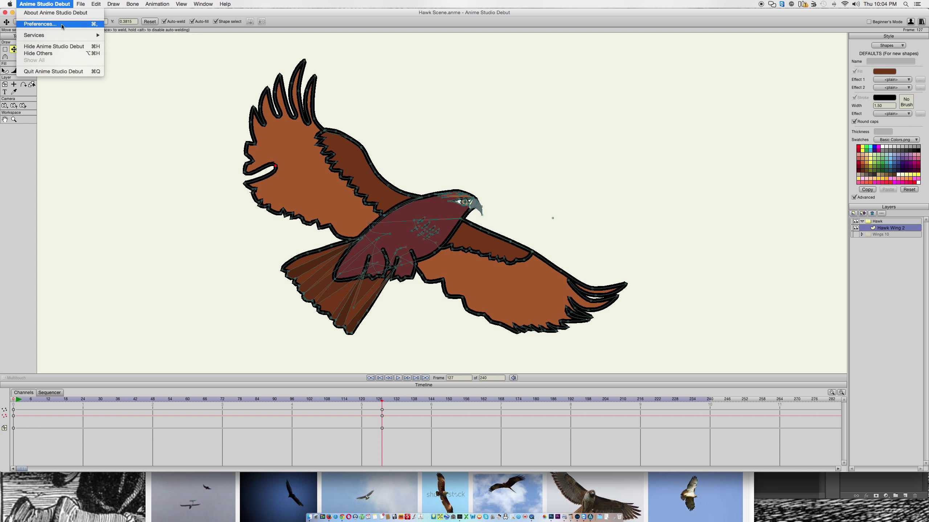
pyautogui.click(40, 24)
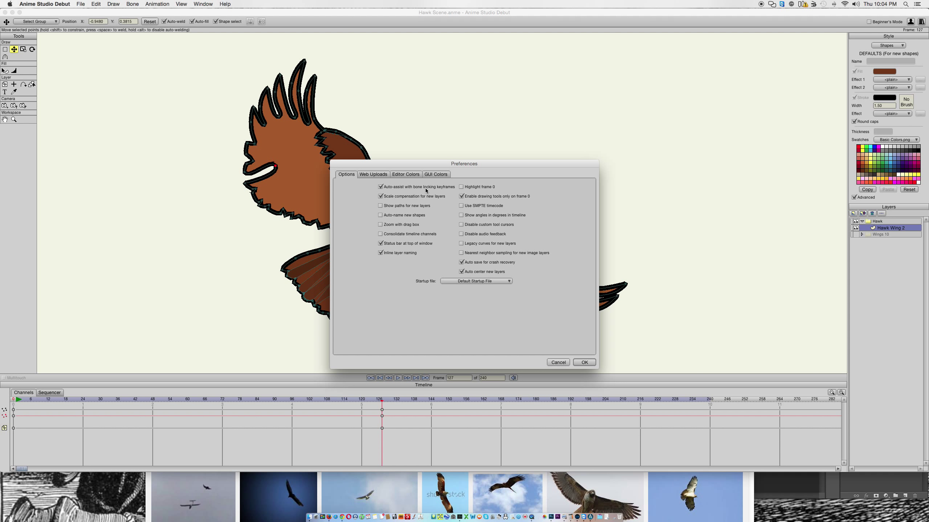
pyautogui.click(476, 200)
# Confirm the preferences, then try moving a left-wing point and undo it.
pyautogui.click(587, 362)
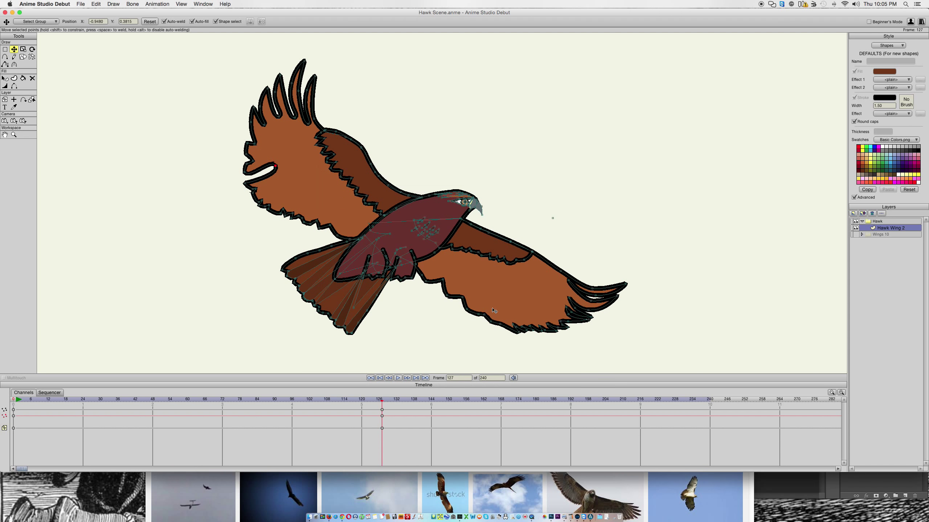
pyautogui.click(276, 168)
pyautogui.moveTo(275, 168); pyautogui.dragTo(277, 170)
pyautogui.click(276, 165)
pyautogui.moveTo(210, 165); pyautogui.dragTo(299, 246)
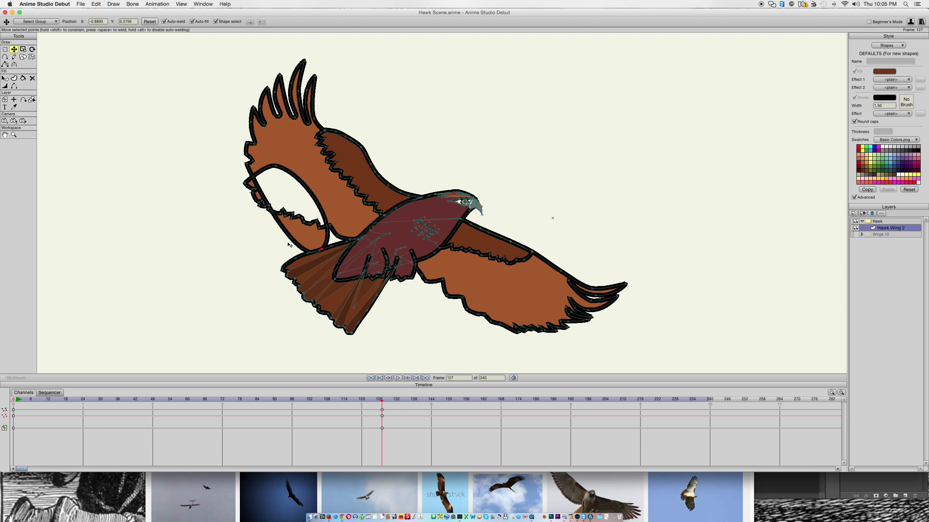
pyautogui.press('super+z')
# Box-select and delete the jagged feather points on the hawk's left wing.
pyautogui.press('g')
pyautogui.moveTo(191, 141); pyautogui.dragTo(309, 229)
pyautogui.press('Delete')
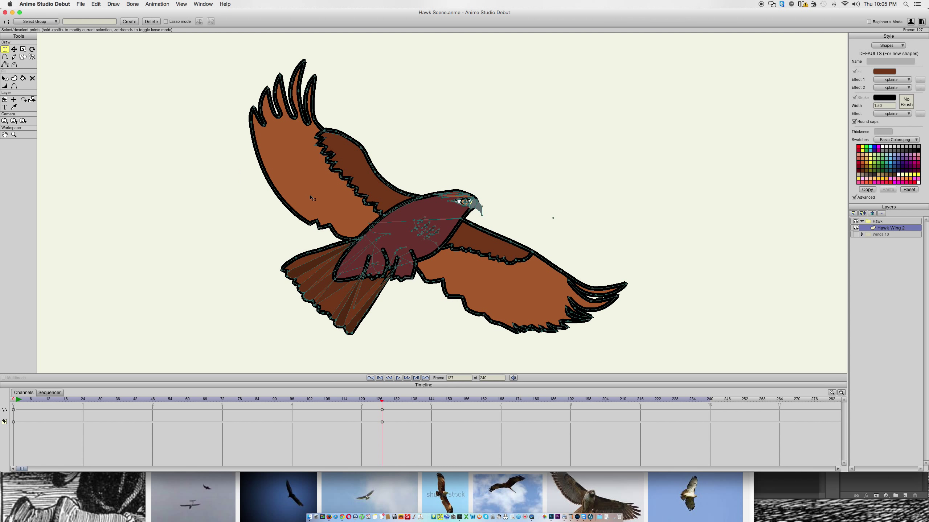
pyautogui.moveTo(346, 237); pyautogui.dragTo(302, 217)
pyautogui.press('Delete')
# Delete the jagged points along the right wing's lower edge, keeping the wing-tip feathers.
pyautogui.moveTo(419, 303); pyautogui.dragTo(513, 304)
pyautogui.moveTo(402, 333); pyautogui.dragTo(550, 314)
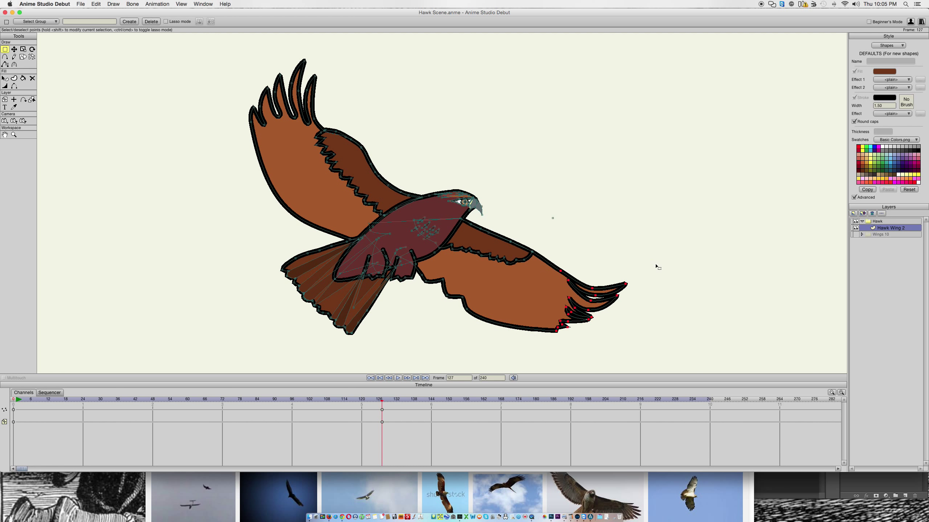
pyautogui.press('Delete')
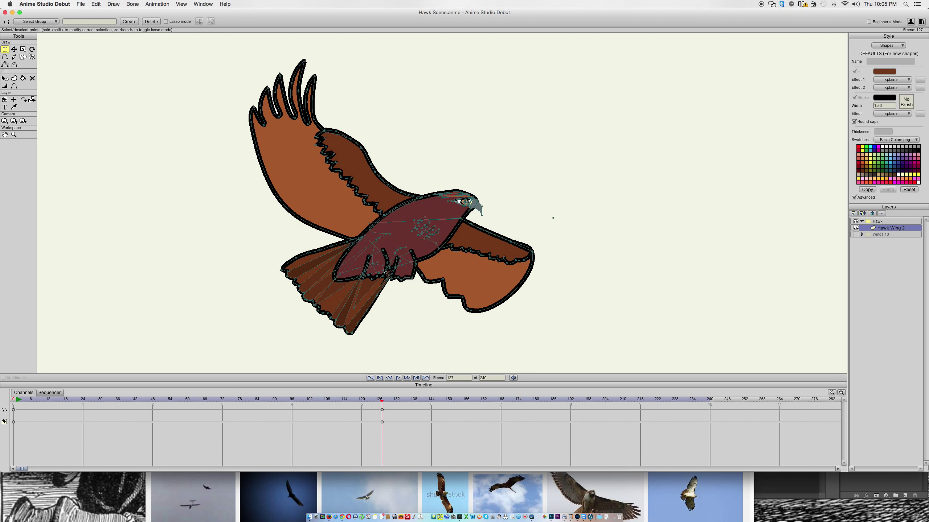
pyautogui.press('super+z')
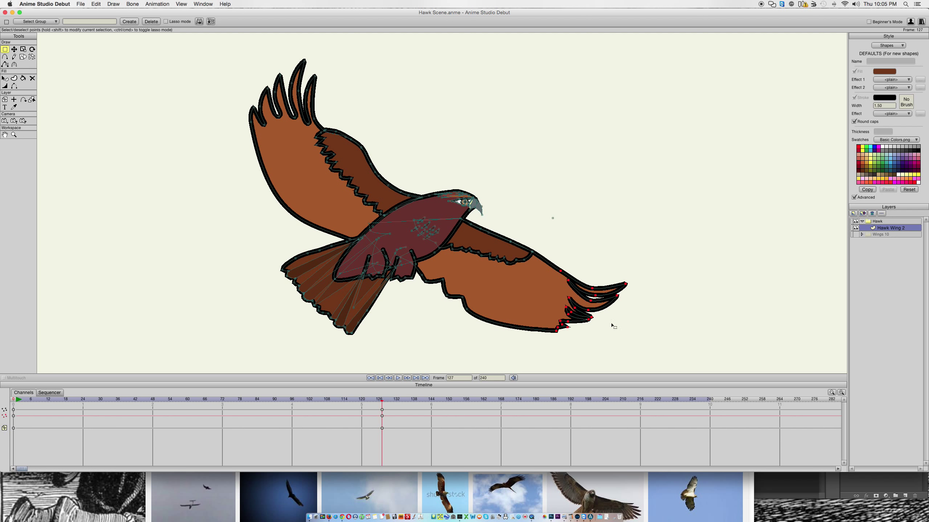
pyautogui.moveTo(625, 333); pyautogui.dragTo(524, 294)
pyautogui.press('Delete')
pyautogui.press('super+z')
pyautogui.moveTo(573, 336); pyautogui.dragTo(423, 277)
pyautogui.press('Delete')
pyautogui.press('Delete')
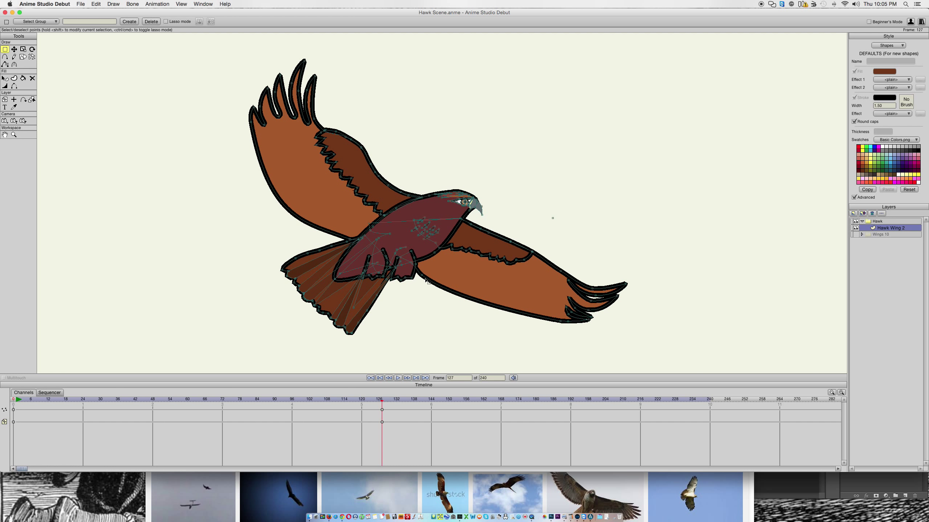
# Select the body point beside the hawk's eye.
pyautogui.press('c')
pyautogui.click(444, 209)
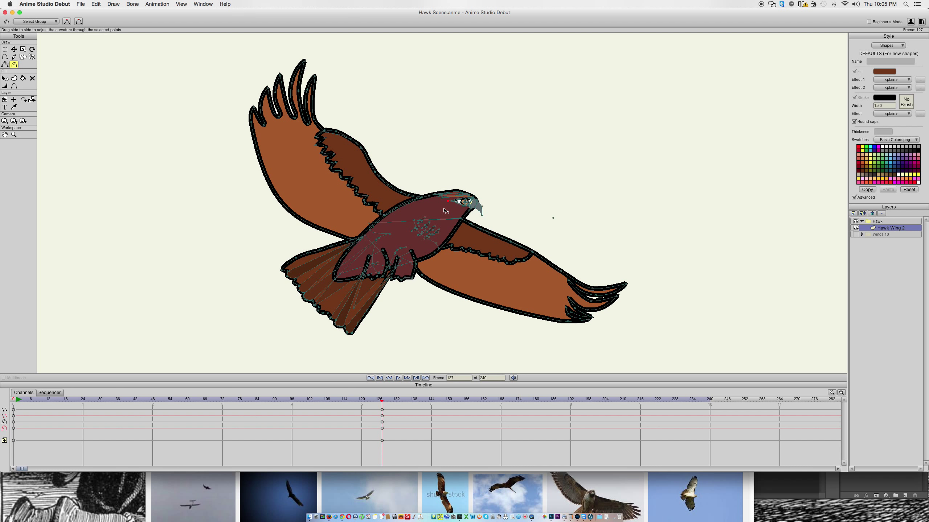
pyautogui.press('t')
pyautogui.click(461, 210)
pyautogui.click(465, 206)
# Pull the body's top point down-left toward the wing join.
pyautogui.scroll(5, 474, 198)
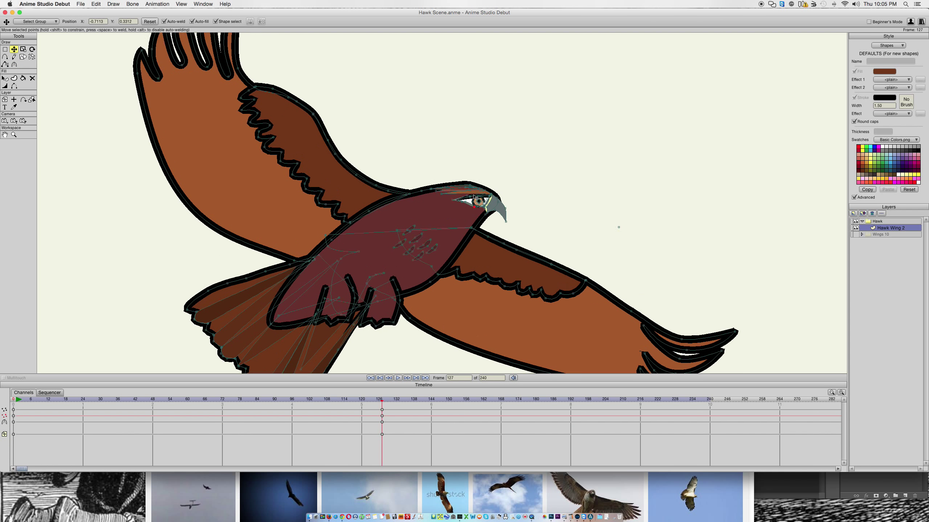
pyautogui.scroll(-2, 430, 231)
pyautogui.click(464, 244)
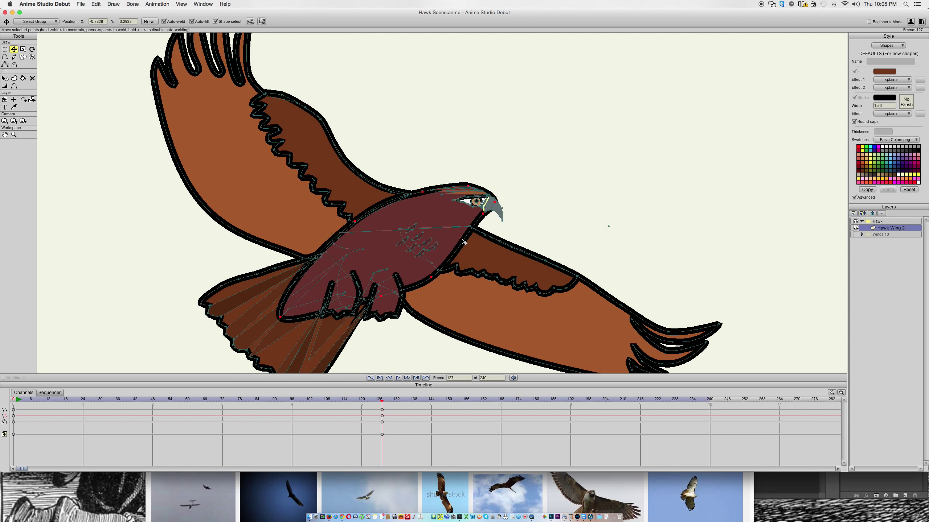
pyautogui.moveTo(411, 197)
pyautogui.mouseDown()
pyautogui.moveTo(322, 258)
pyautogui.moveTo(401, 197)
pyautogui.mouseUp()
pyautogui.press('super+z')
pyautogui.moveTo(469, 188); pyautogui.dragTo(399, 233)
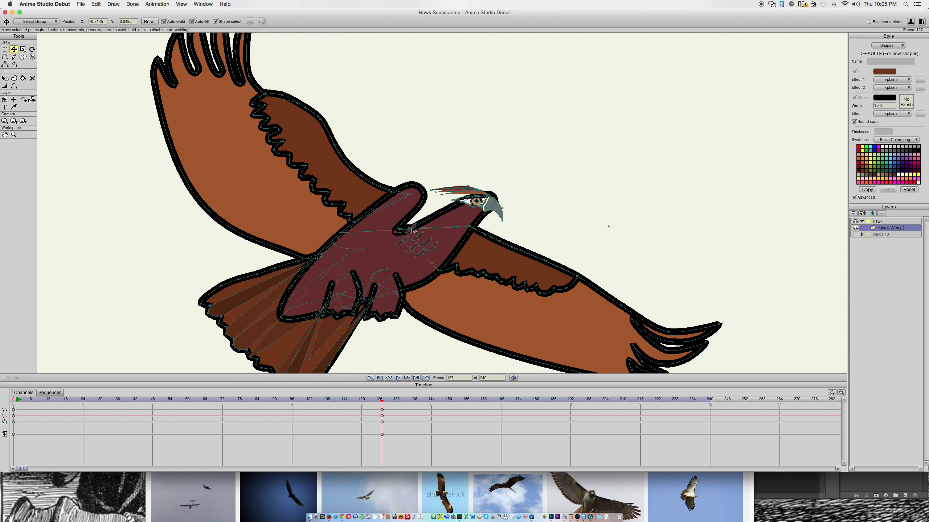
# Pull the head point down-left into the body and reshape the neck outline.
pyautogui.click(494, 199)
pyautogui.moveTo(495, 199); pyautogui.dragTo(428, 242)
pyautogui.press('super+z')
pyautogui.click(489, 191)
pyautogui.click(459, 227)
pyautogui.click(497, 203)
pyautogui.moveTo(497, 203); pyautogui.dragTo(424, 235)
pyautogui.moveTo(484, 217); pyautogui.dragTo(406, 283)
# Delete the leg curve beneath the hawk's body.
pyautogui.click(402, 292)
pyautogui.click(338, 485)
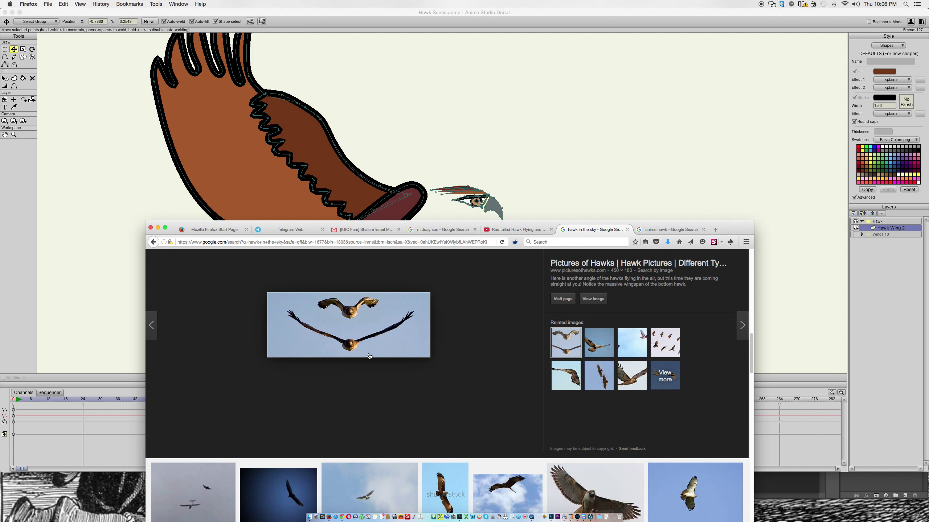
pyautogui.doubleClick(351, 215)
pyautogui.doubleClick(397, 317)
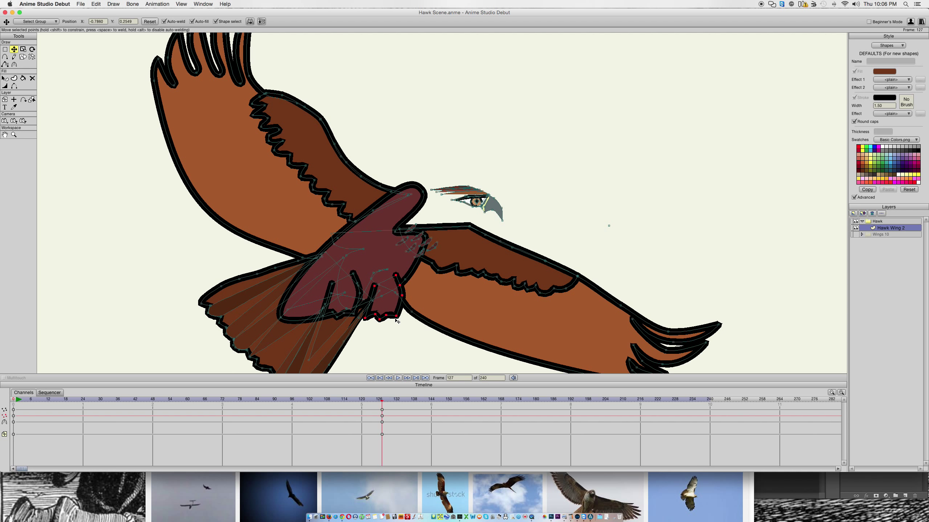
pyautogui.press('Delete')
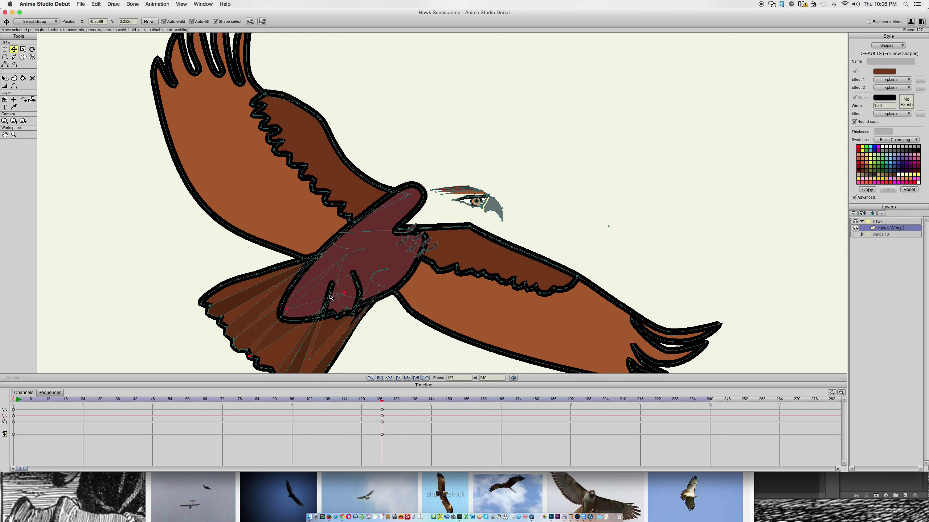
# Shorten the body's lower-left tip and reshape its upper-right lobe.
pyautogui.doubleClick(347, 313)
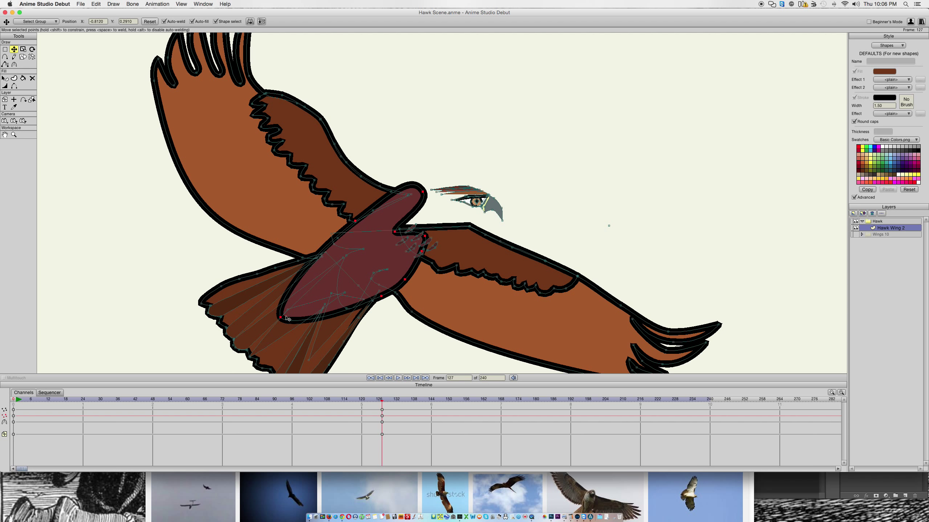
pyautogui.moveTo(292, 311); pyautogui.dragTo(343, 264)
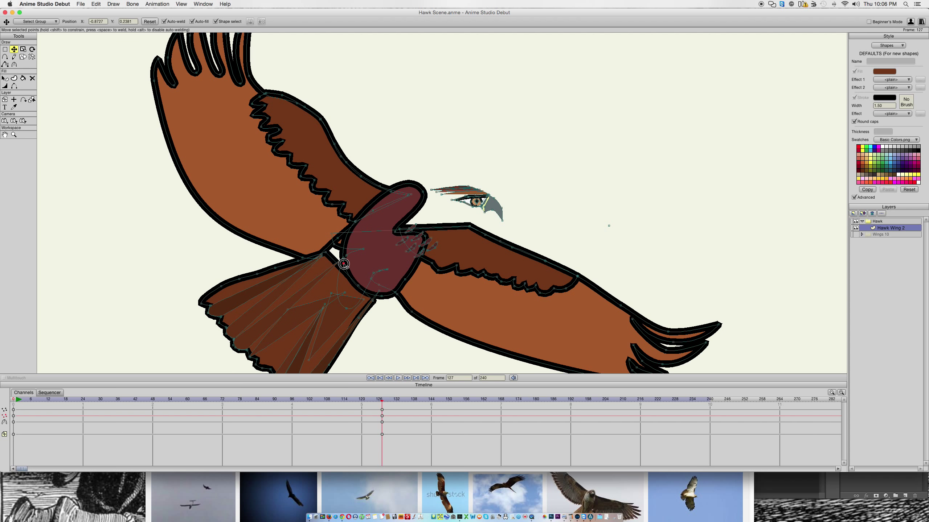
pyautogui.moveTo(395, 233); pyautogui.dragTo(427, 219)
pyautogui.press('super+z')
pyautogui.moveTo(398, 234); pyautogui.dragTo(426, 259)
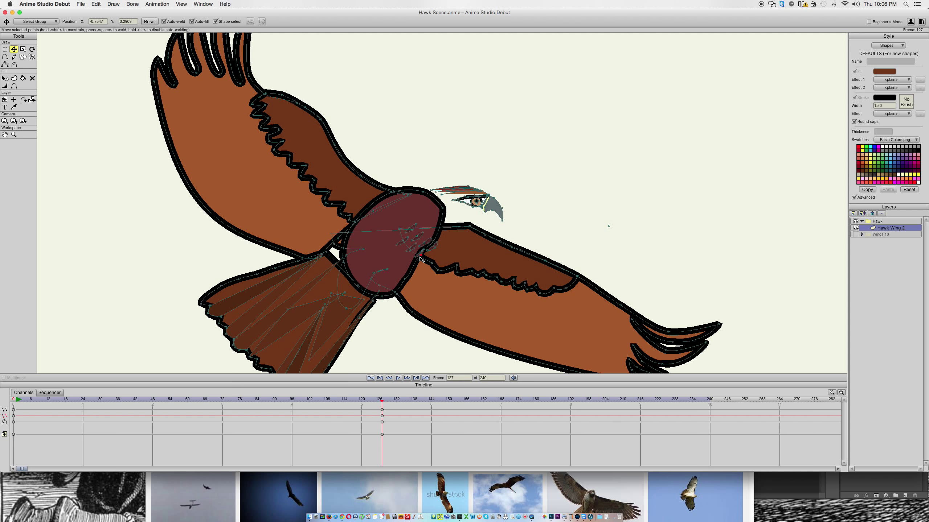
# Undo the lobe reshaping and nudge the body-wing joint point down-right.
pyautogui.press('super+z')
pyautogui.click(413, 269)
pyautogui.click(422, 252)
pyautogui.moveTo(422, 253); pyautogui.dragTo(435, 271)
pyautogui.click(432, 262)
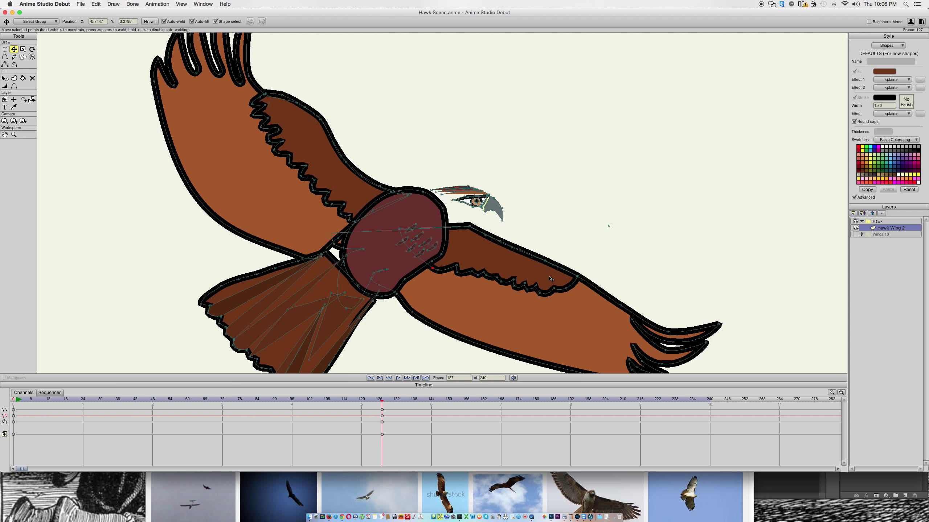
# Move a point on the hawk's body down-left.
pyautogui.click(463, 189)
pyautogui.click(402, 242)
pyautogui.moveTo(407, 243); pyautogui.dragTo(407, 243)
pyautogui.click(409, 240)
pyautogui.click(422, 238)
pyautogui.moveTo(421, 236); pyautogui.dragTo(370, 270)
# Move a small feather marking lower-left on the body.
pyautogui.click(417, 247)
pyautogui.click(415, 247)
pyautogui.click(380, 274)
pyautogui.click(428, 242)
pyautogui.click(428, 241)
pyautogui.moveTo(428, 241); pyautogui.dragTo(389, 278)
# Shift another feather marking up-left and nudge a lower body point slightly.
pyautogui.click(421, 253)
pyautogui.click(423, 254)
pyautogui.click(401, 271)
pyautogui.moveTo(401, 271); pyautogui.dragTo(392, 264)
pyautogui.click(404, 274)
pyautogui.moveTo(403, 273); pyautogui.dragTo(405, 275)
pyautogui.click(317, 282)
# Delete the tail outline and each tail feather, including the central triangular one.
pyautogui.press('Delete')
pyautogui.click(248, 295)
pyautogui.press('Delete')
pyautogui.click(266, 305)
pyautogui.press('Delete')
pyautogui.click(267, 317)
pyautogui.press('Delete')
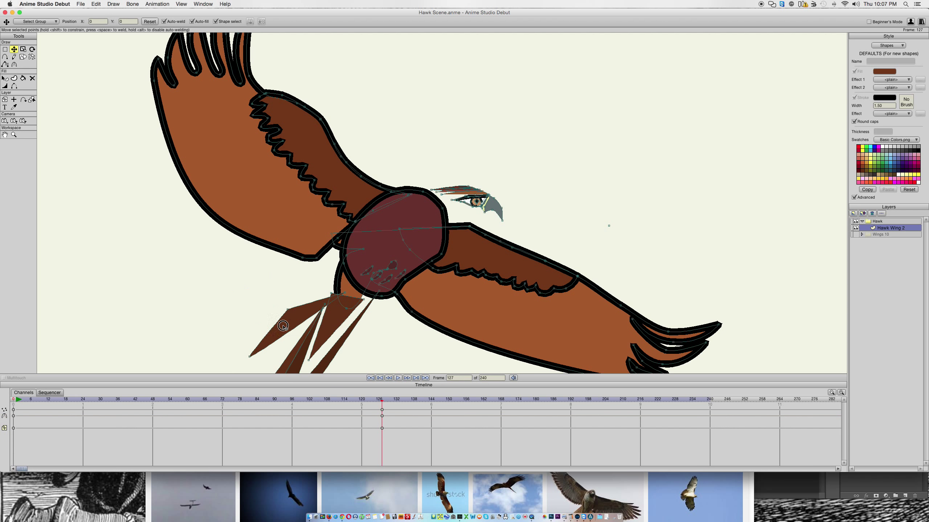
pyautogui.click(287, 324)
pyautogui.press('Delete')
pyautogui.click(308, 337)
pyautogui.press('Delete')
pyautogui.click(332, 334)
pyautogui.press('Delete')
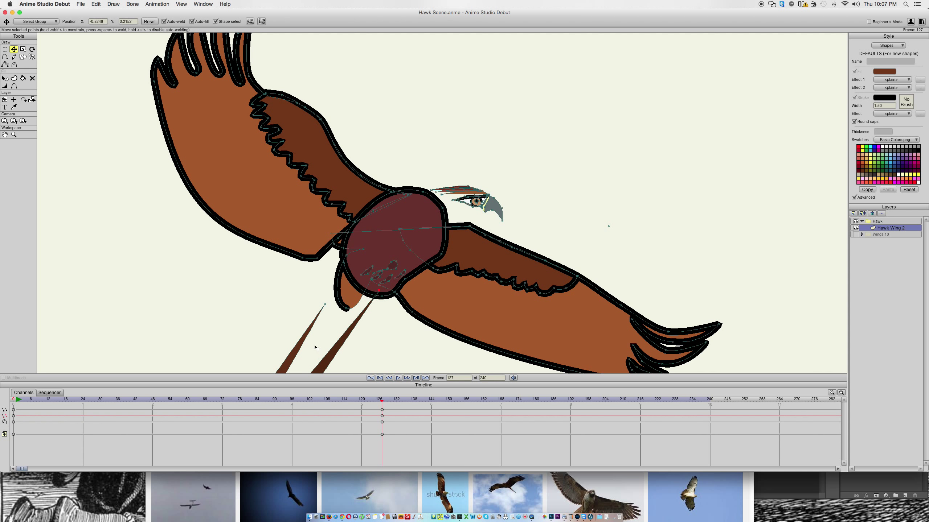
pyautogui.press('Delete')
pyautogui.click(303, 339)
pyautogui.press('Delete')
# Bring the hawk reference image in Firefox back to the front.
pyautogui.click(337, 291)
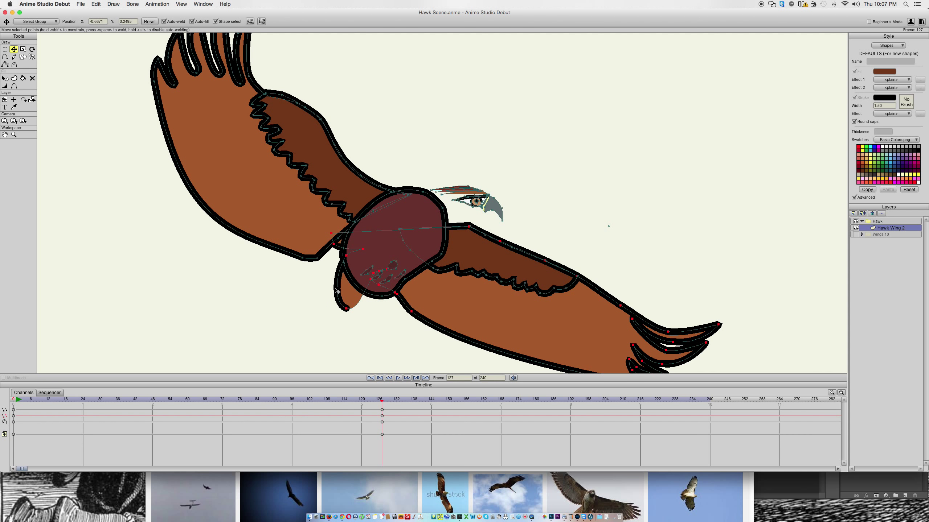
pyautogui.click(476, 206)
pyautogui.click(301, 504)
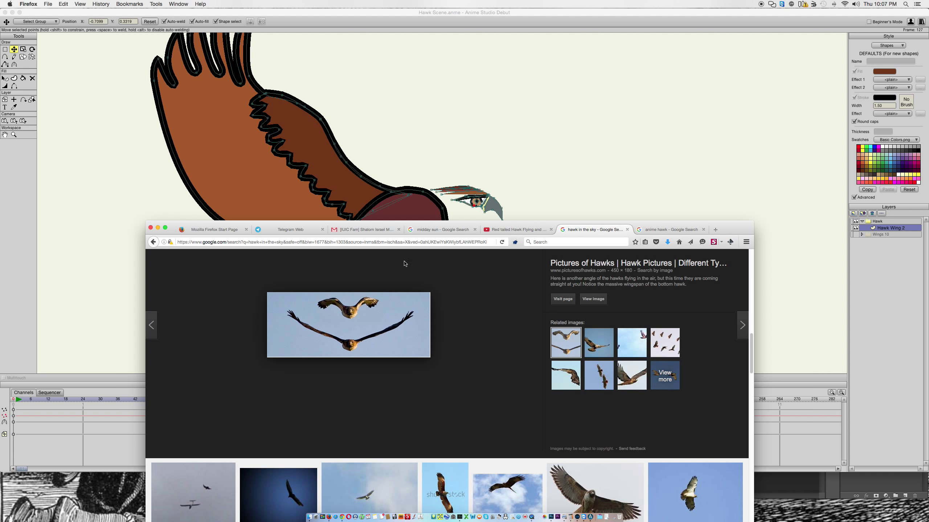
# Back in the drawing, try moving the eye's corner point, then undo it.
pyautogui.press('super+Tab')
pyautogui.click(465, 198)
pyautogui.moveTo(469, 197); pyautogui.dragTo(562, 123)
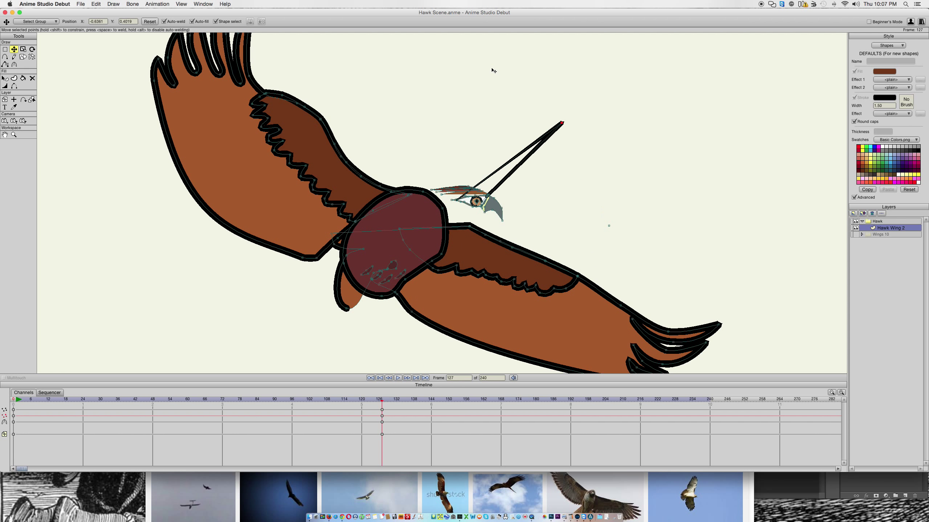
pyautogui.press('super+z')
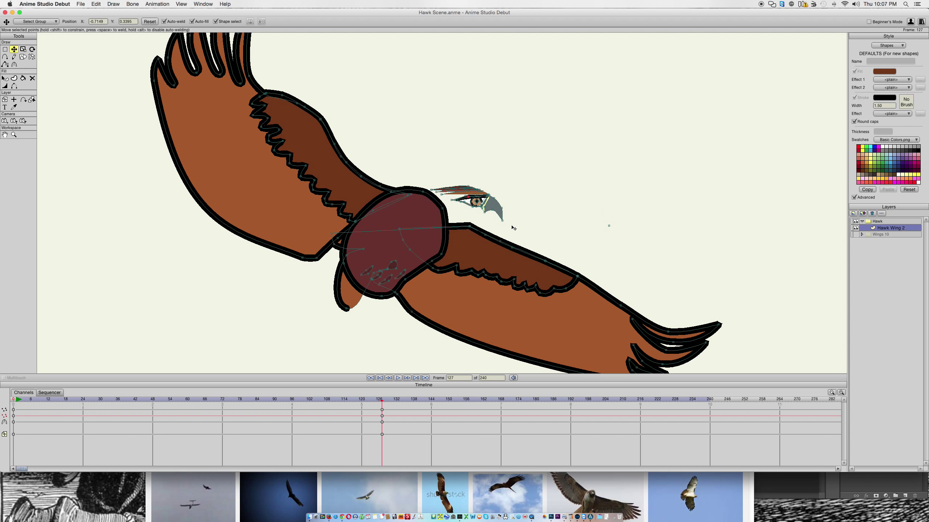
# Select the eyebrow curve's points and shift them slightly up and left.
pyautogui.press('g')
pyautogui.moveTo(519, 227); pyautogui.dragTo(427, 165)
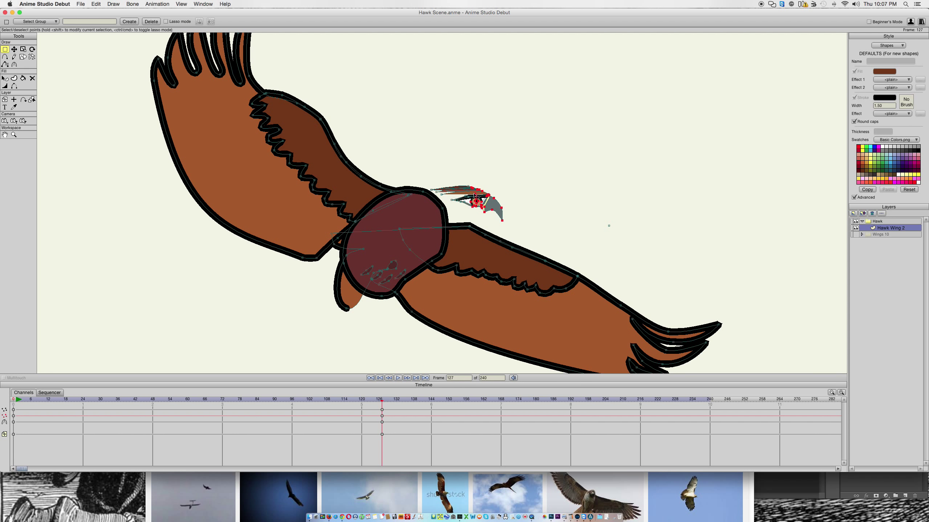
pyautogui.click(497, 186)
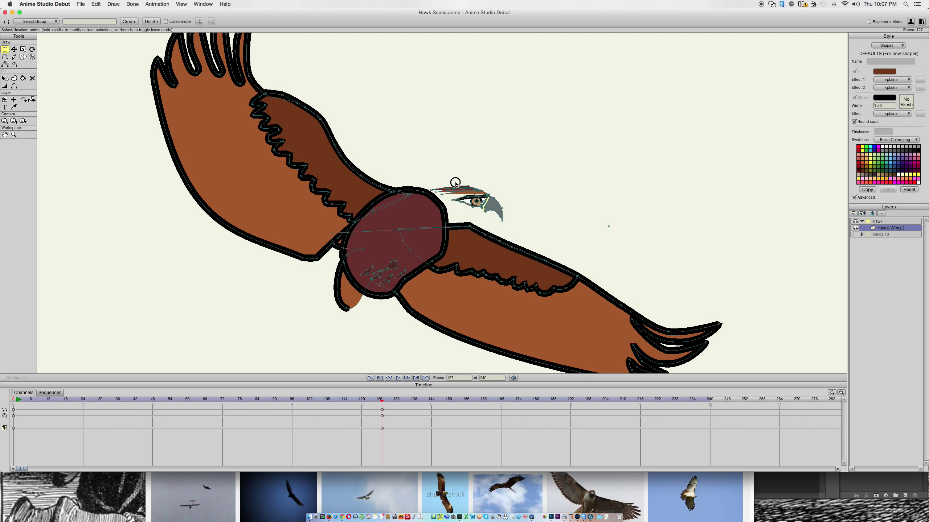
pyautogui.press('t')
pyautogui.click(459, 193)
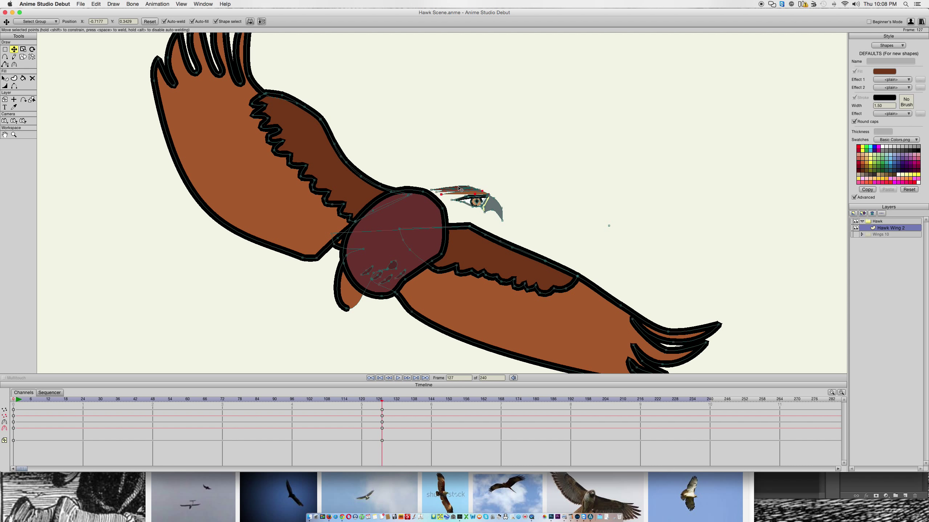
pyautogui.moveTo(469, 190); pyautogui.dragTo(477, 191)
pyautogui.scroll(-3, 397, 301)
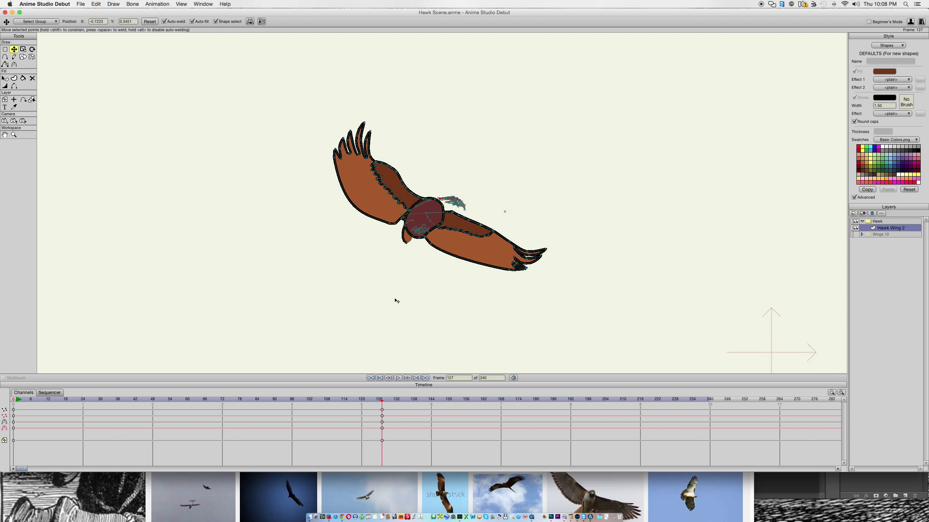
pyautogui.scroll(-5, 402, 299)
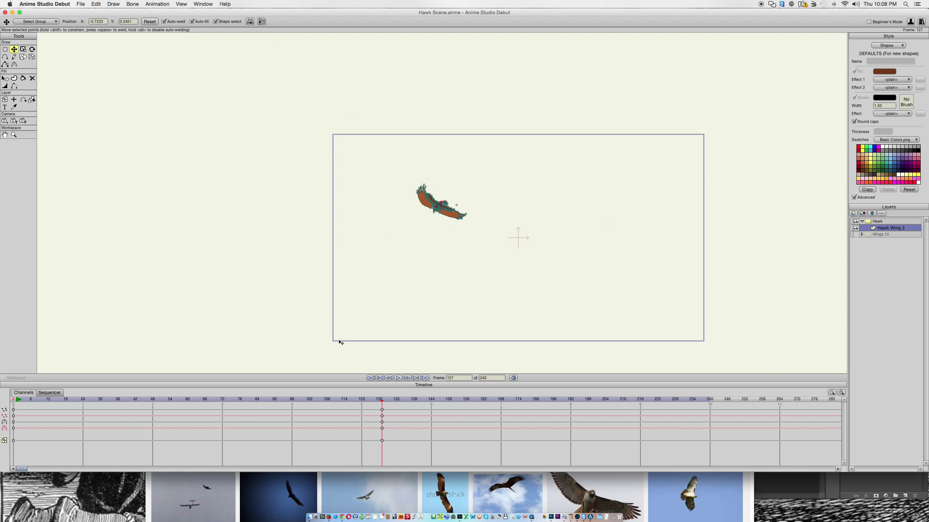
pyautogui.click(20, 402)
pyautogui.press('space')
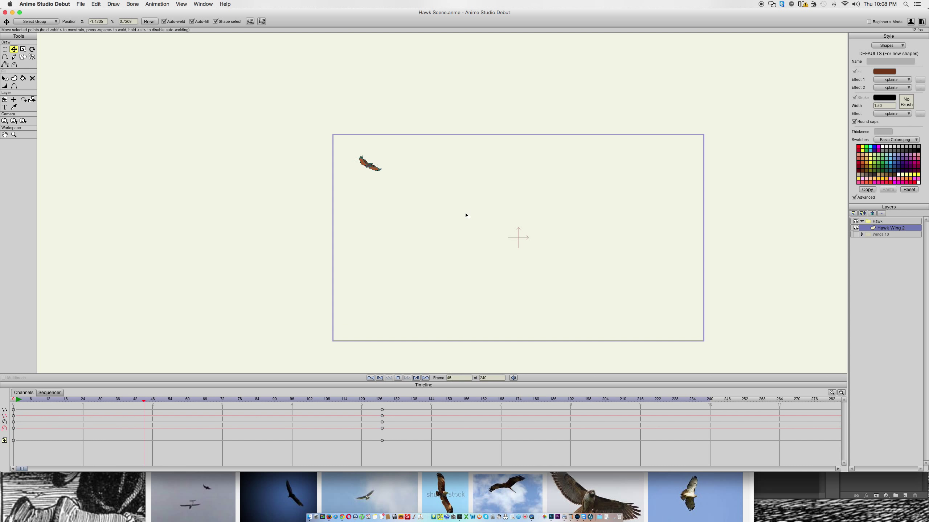
pyautogui.scroll(5, 443, 208)
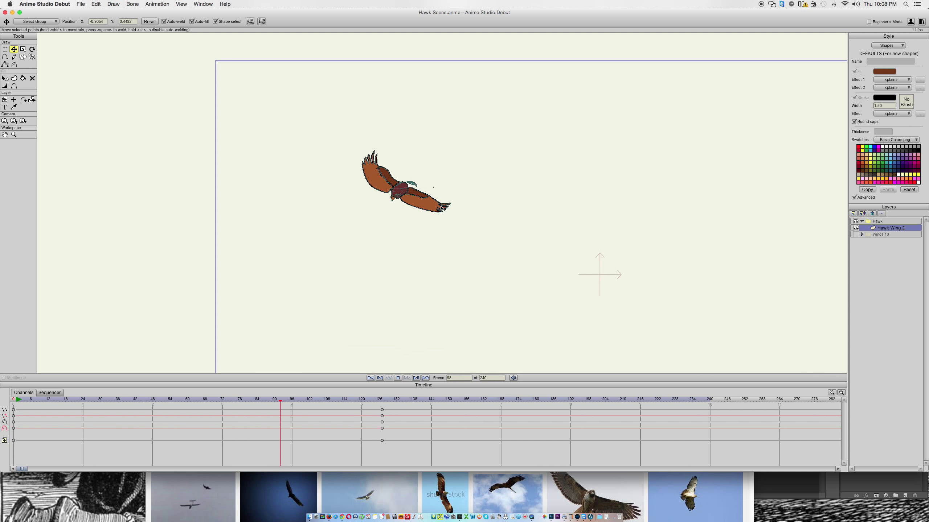
pyautogui.scroll(2, 442, 207)
pyautogui.press('space')
pyautogui.scroll(1, 439, 211)
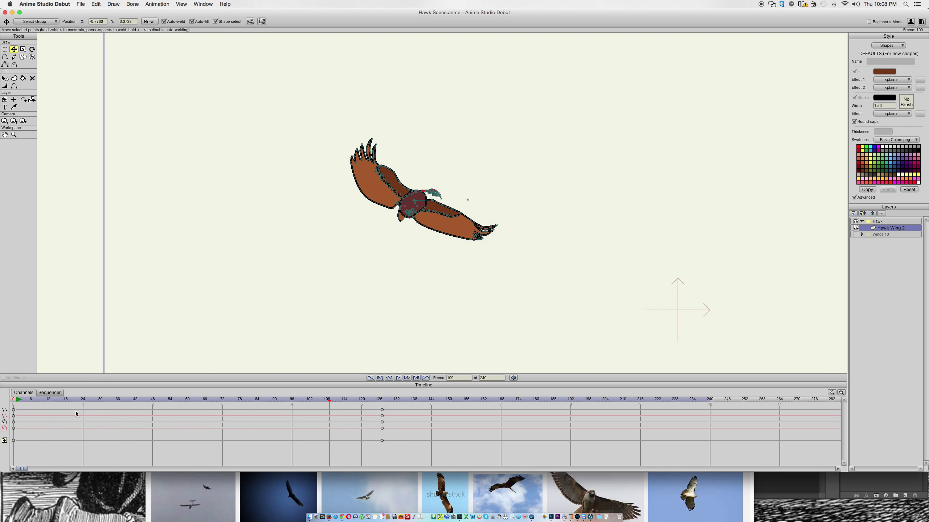
pyautogui.click(19, 403)
pyautogui.scroll(1, 214, 244)
pyautogui.scroll(-5, 214, 243)
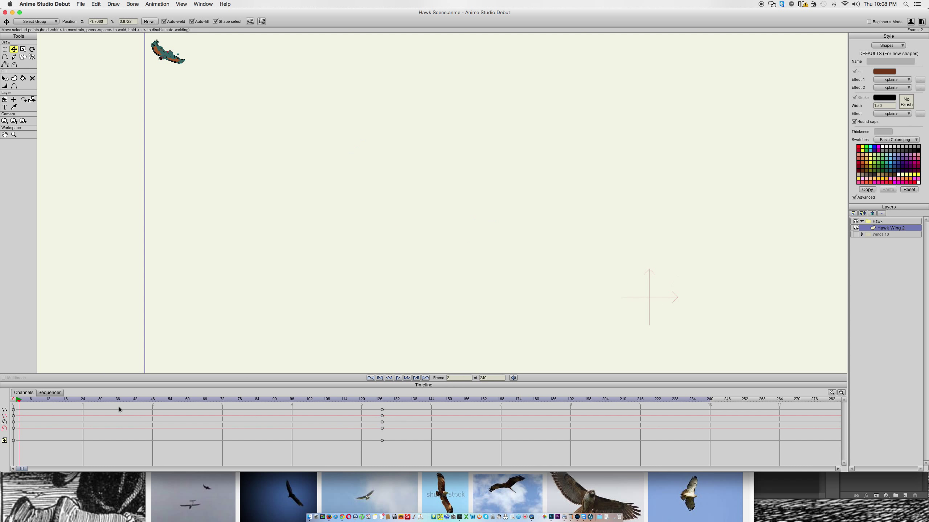
pyautogui.press('space')
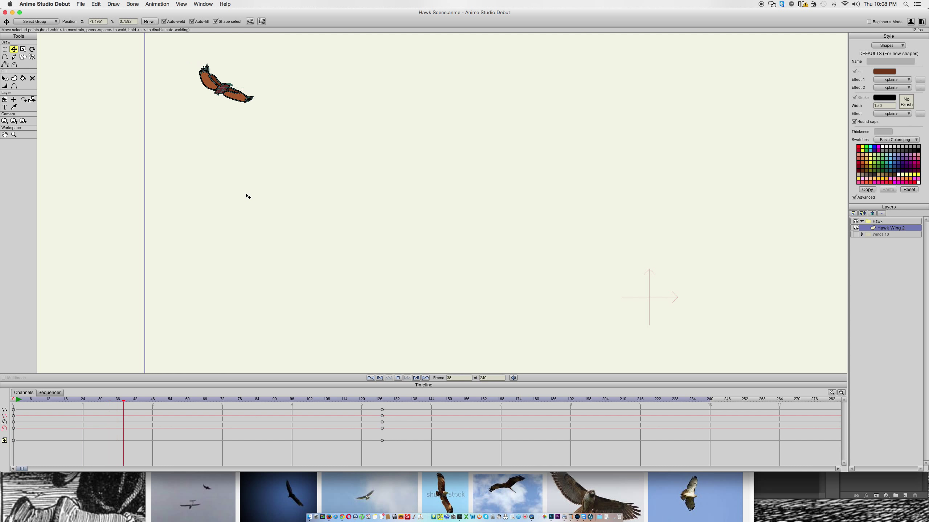
pyautogui.press('space')
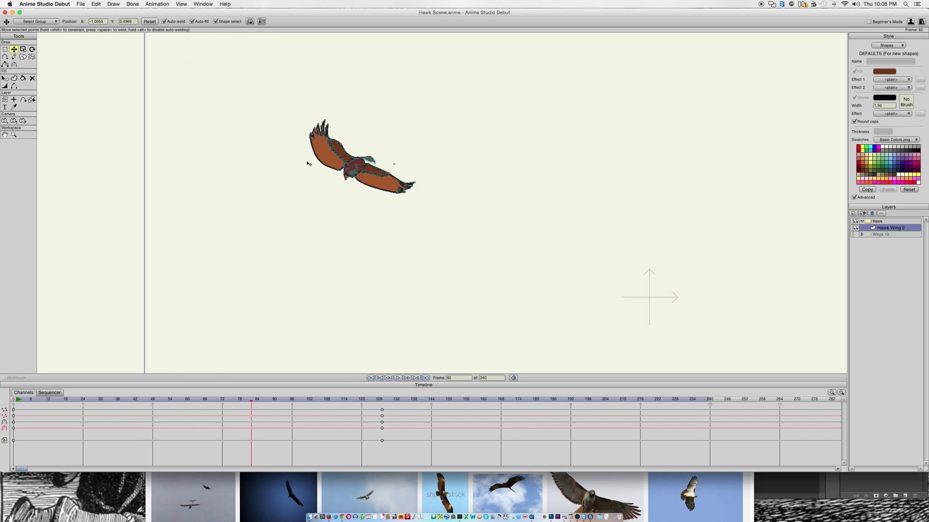
pyautogui.click(25, 400)
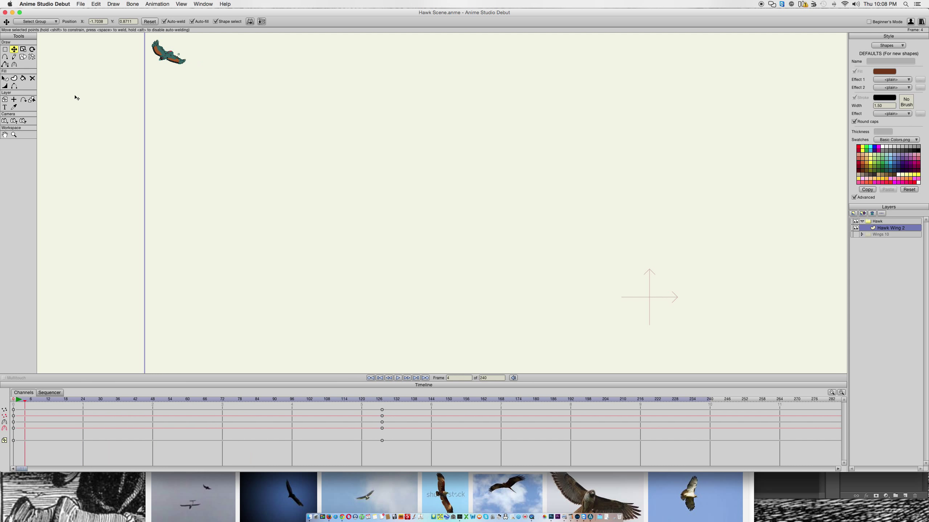
pyautogui.scroll(10, 152, 72)
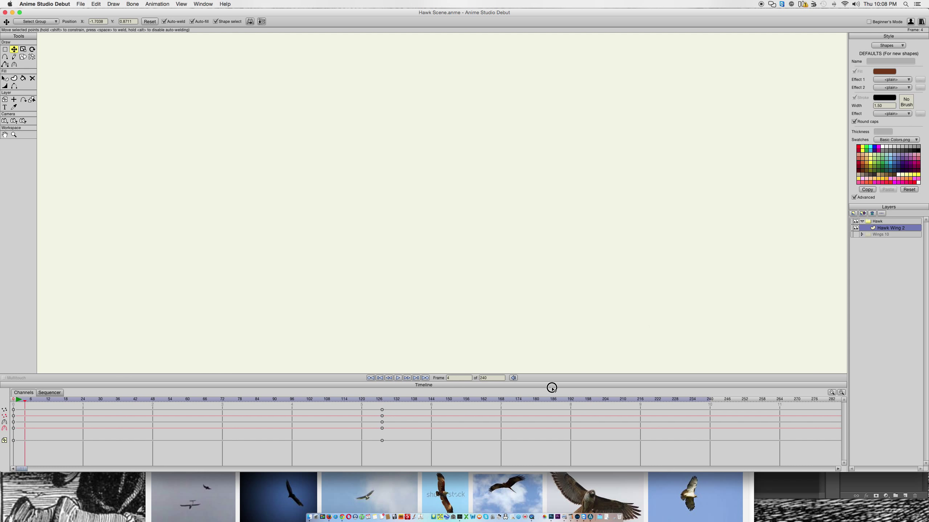
pyautogui.moveTo(174, 93); pyautogui.dragTo(649, 407)
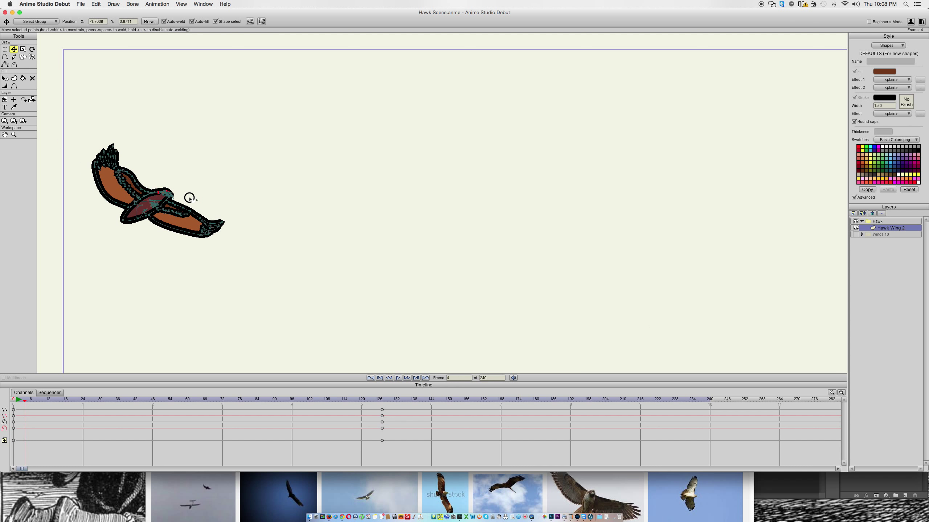
pyautogui.moveTo(166, 194); pyautogui.dragTo(478, 254)
pyautogui.scroll(10, 448, 248)
pyautogui.scroll(-8, 447, 249)
pyautogui.moveTo(537, 304); pyautogui.dragTo(421, 210)
pyautogui.scroll(3, 423, 210)
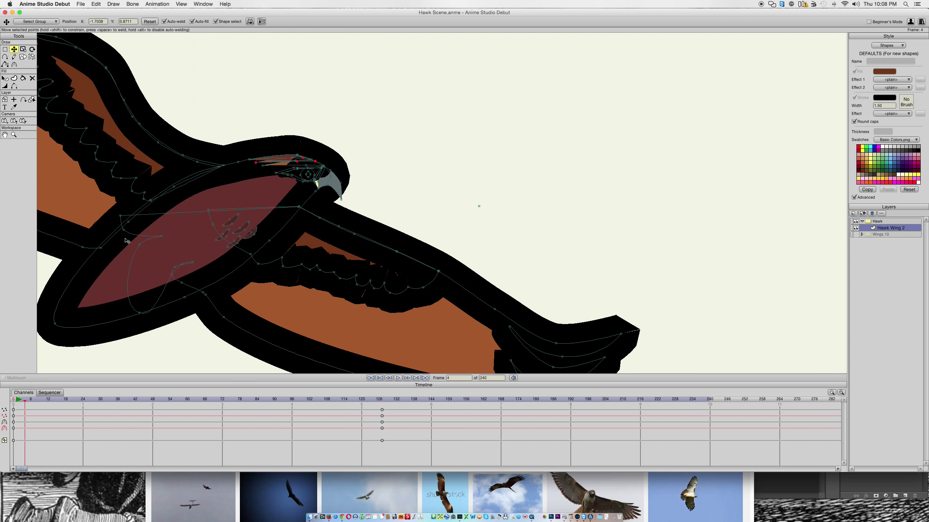
pyautogui.scroll(-4, 439, 258)
pyautogui.scroll(2, 316, 205)
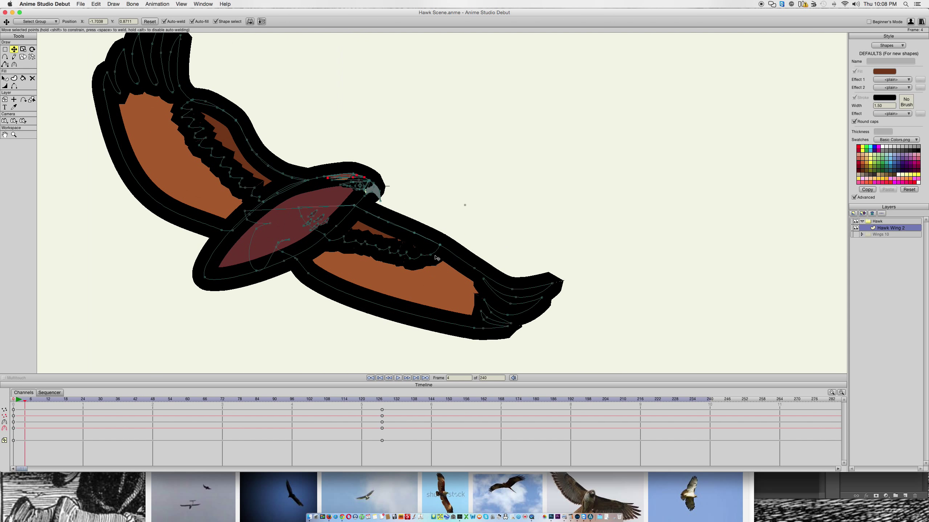
pyautogui.scroll(3, 435, 263)
pyautogui.scroll(-12, 429, 249)
pyautogui.moveTo(541, 276); pyautogui.dragTo(365, 201)
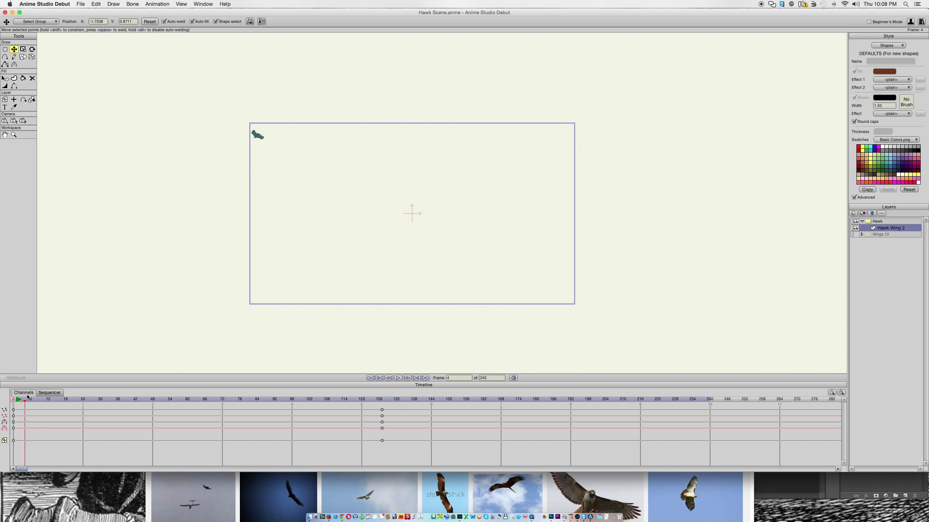
pyautogui.click(18, 401)
pyautogui.press('space')
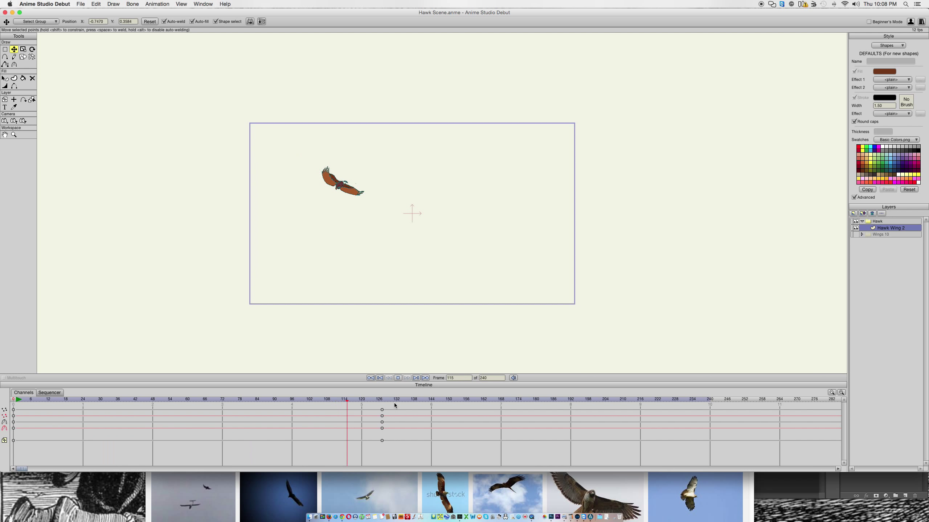
pyautogui.press('space')
pyautogui.scroll(10, 346, 176)
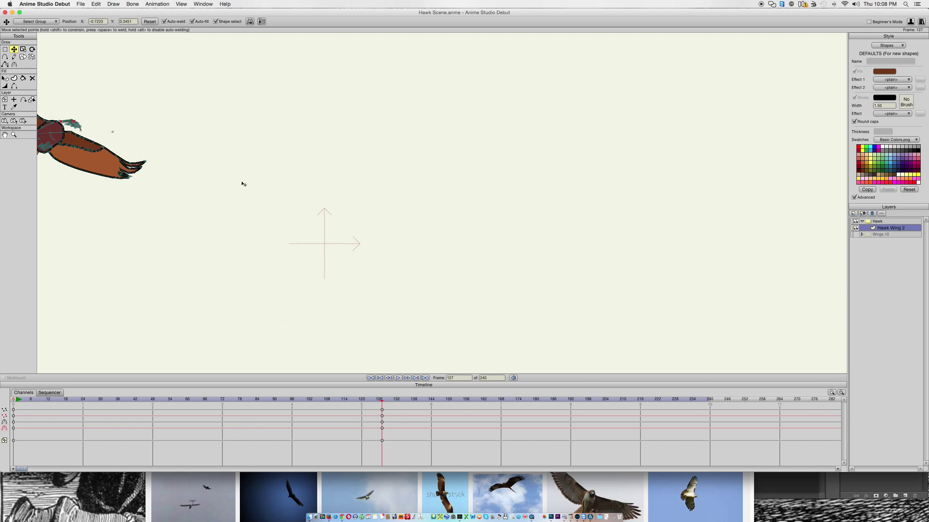
pyautogui.scroll(-5, 246, 183)
pyautogui.moveTo(194, 174); pyautogui.dragTo(285, 263)
pyautogui.scroll(1, 239, 244)
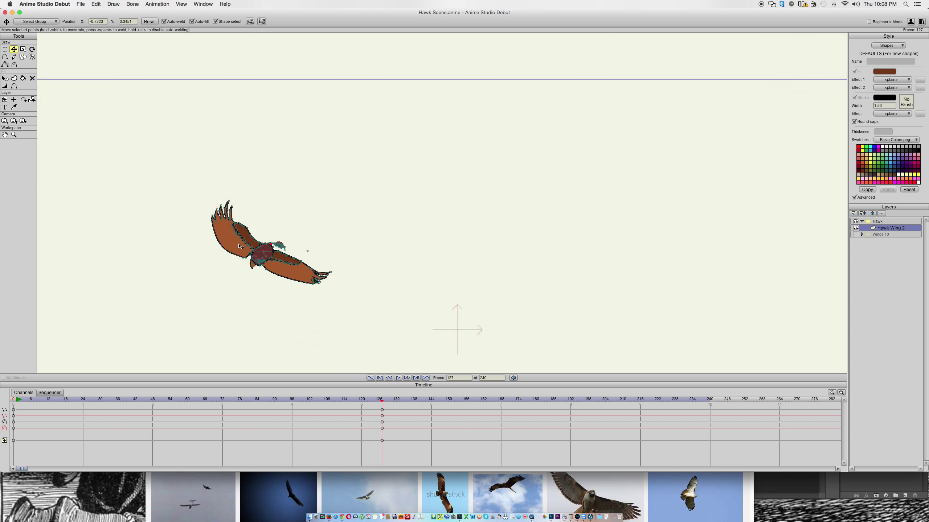
pyautogui.scroll(2, 240, 246)
pyautogui.press('space')
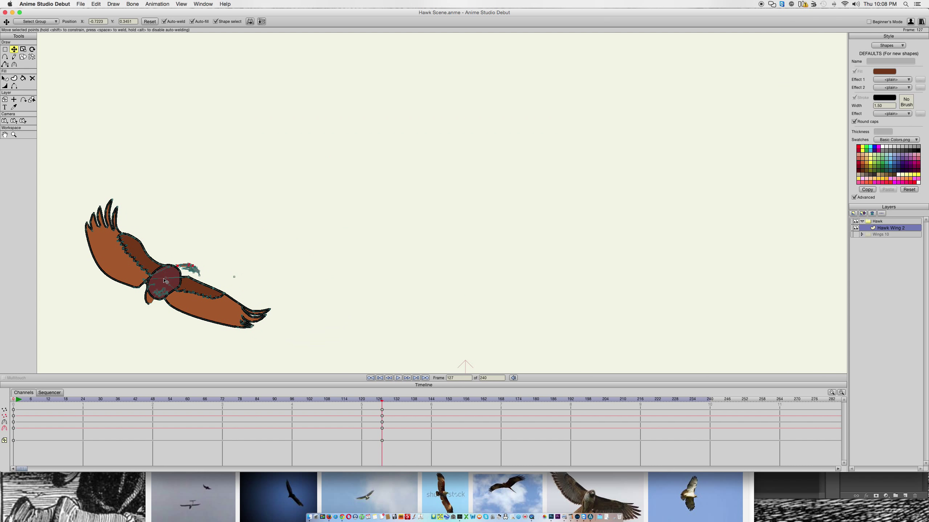
pyautogui.press('space')
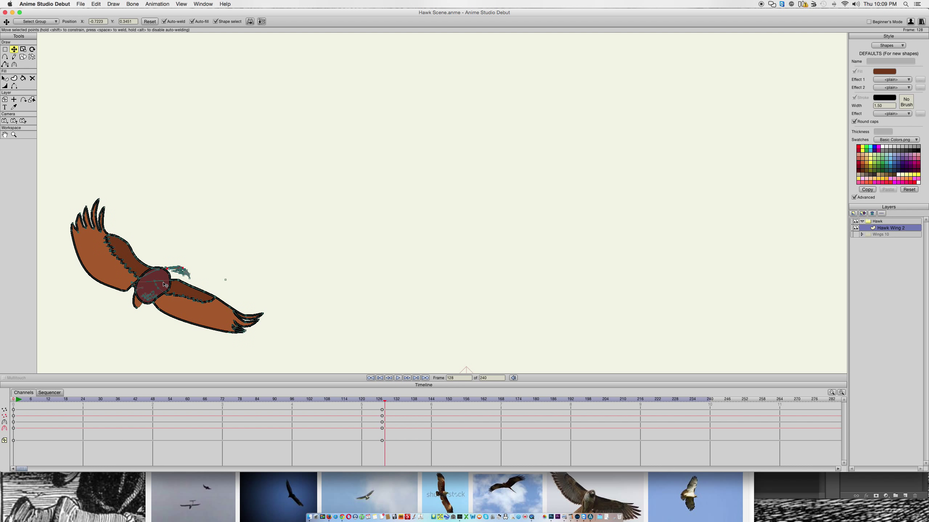
pyautogui.scroll(1, 167, 284)
pyautogui.moveTo(175, 281); pyautogui.dragTo(342, 259)
pyautogui.scroll(4, 266, 265)
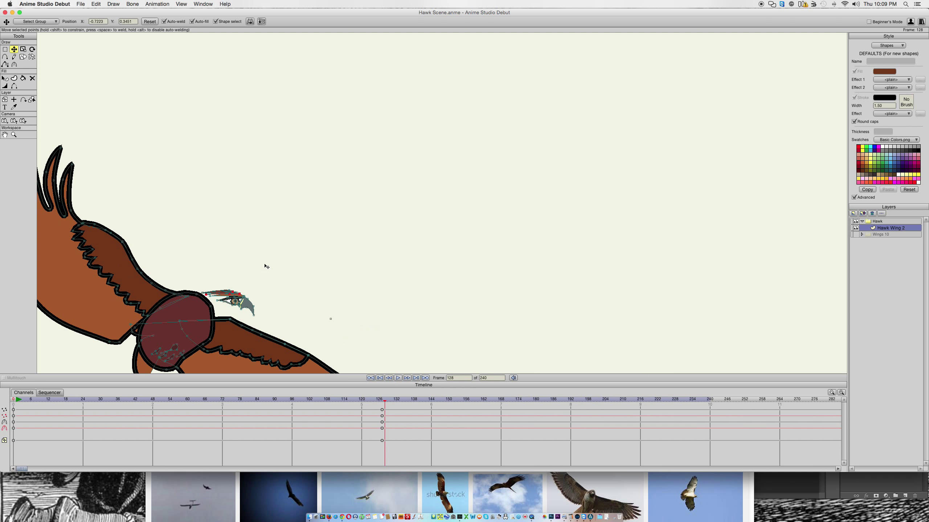
pyautogui.moveTo(266, 266); pyautogui.dragTo(472, 172)
# Go back to frame 127 on the timeline and adjust the canvas zoom around the hawk.
pyautogui.click(382, 402)
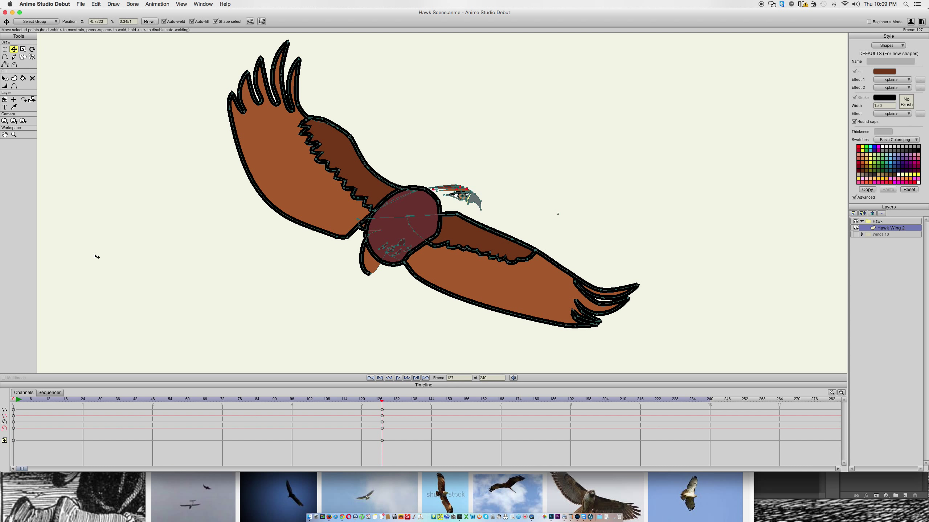
pyautogui.scroll(2, 384, 308)
pyautogui.scroll(-5, 385, 310)
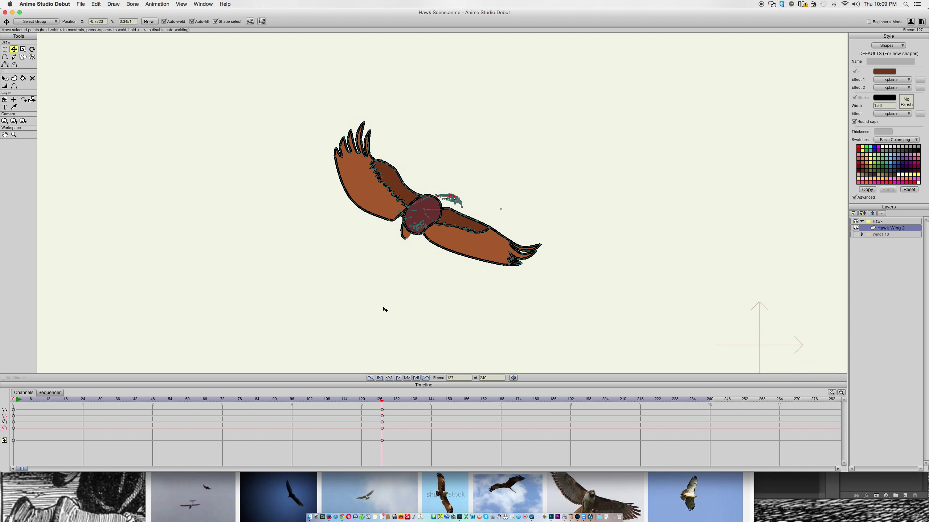
pyautogui.scroll(-2, 385, 310)
pyautogui.scroll(3, 385, 310)
pyautogui.scroll(-7, 385, 310)
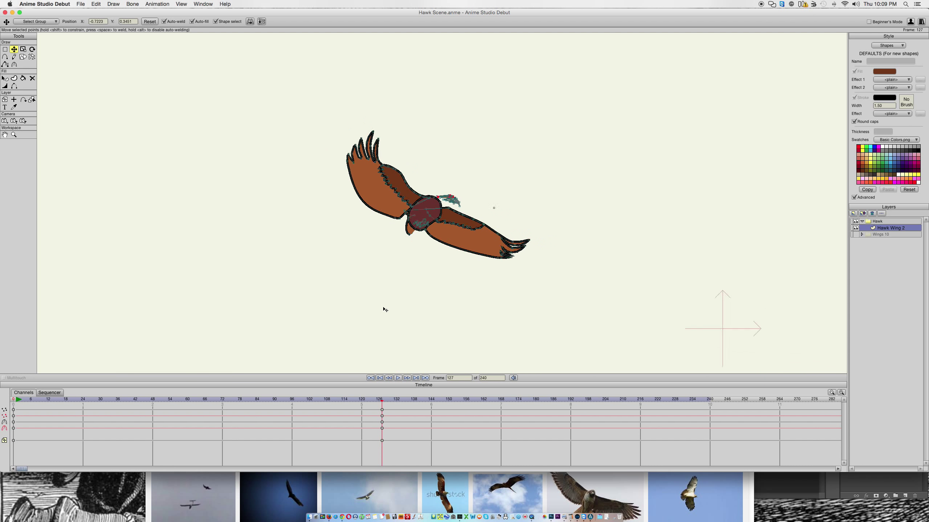
pyautogui.scroll(2, 385, 309)
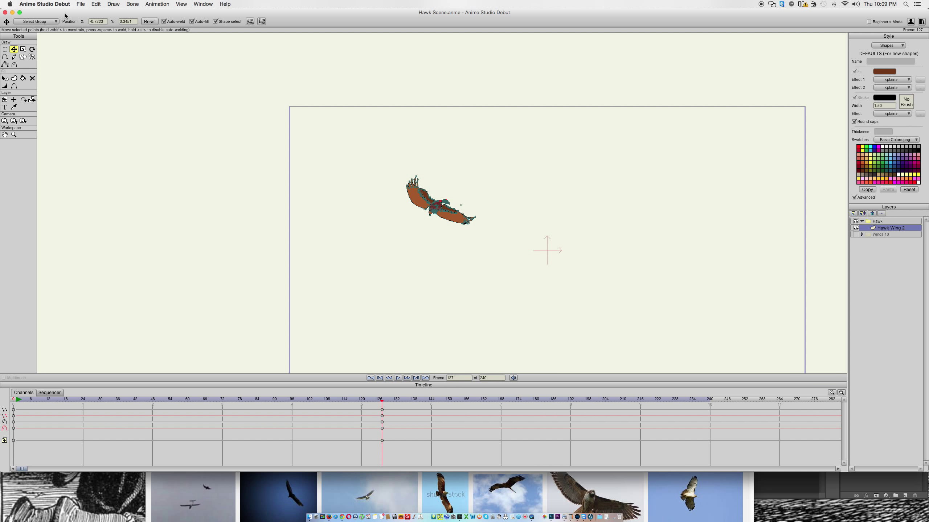
# Look through the File menu without choosing anything, then bring up an empty Spotlight Search field.
pyautogui.click(80, 4)
pyautogui.click(87, 19)
pyautogui.click(905, 4)
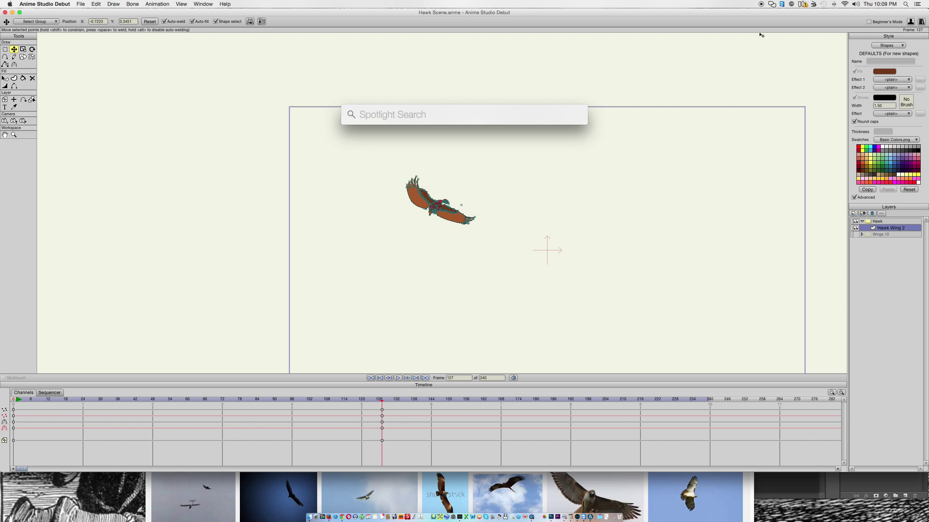